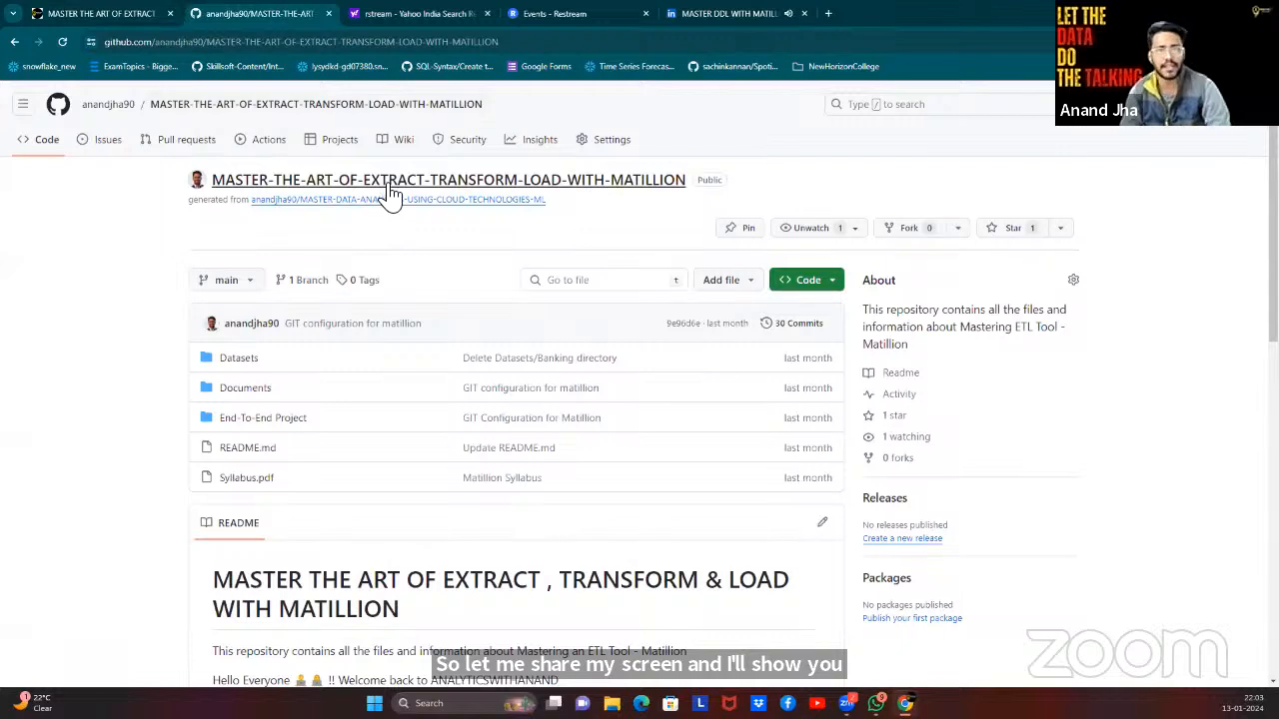
Browse the course repository's Documents folder and the Matillion course page.
left_click(258, 400)
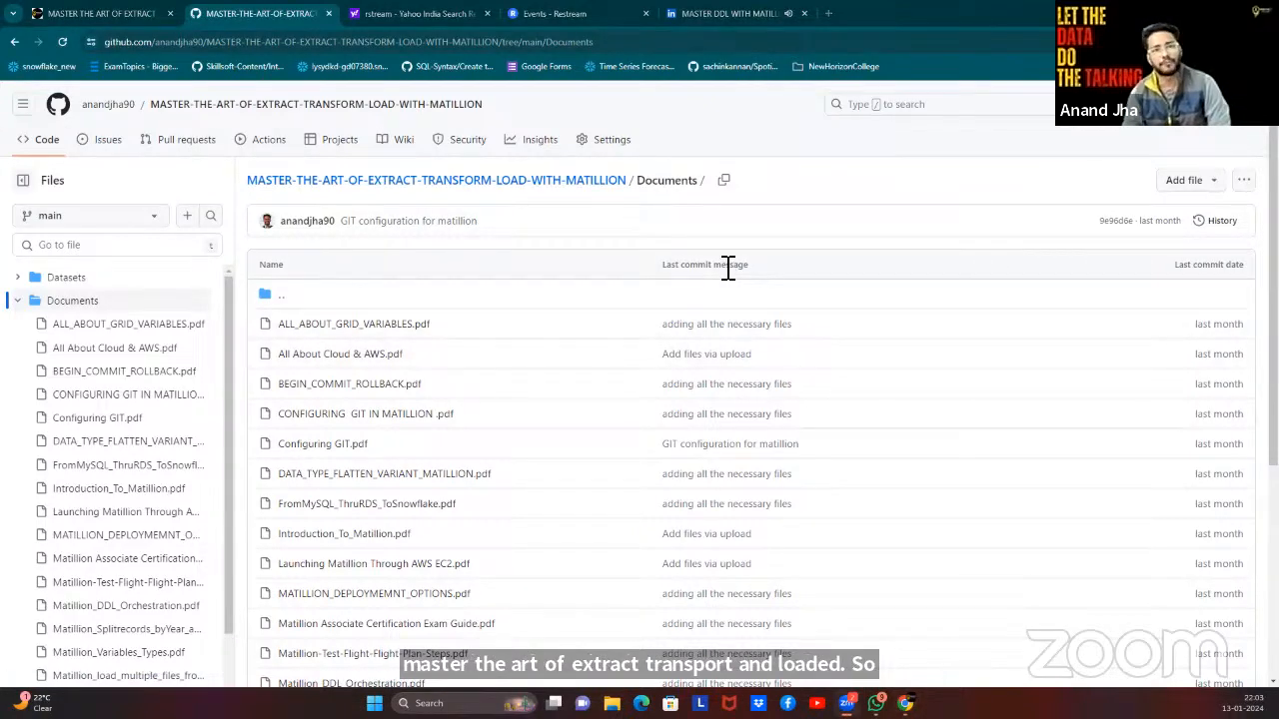
scroll(338, 433, "down", 2)
scroll(337, 433, "down", 2)
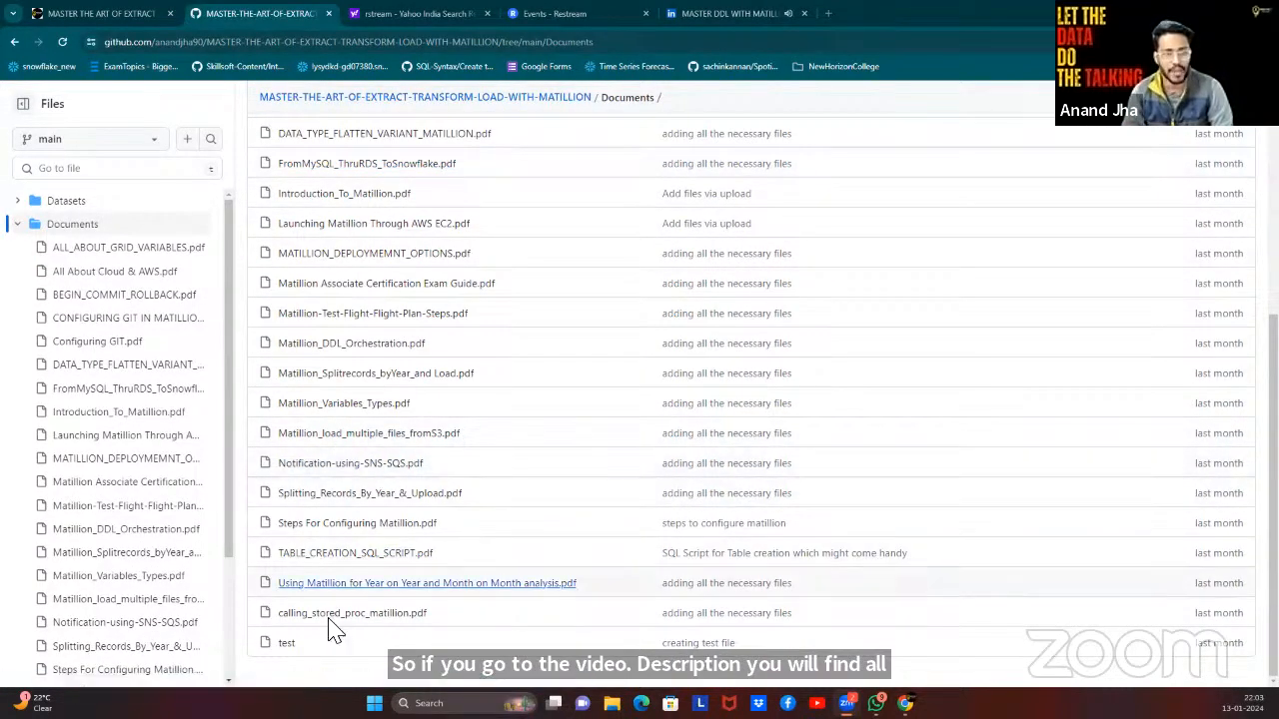
left_click(342, 346)
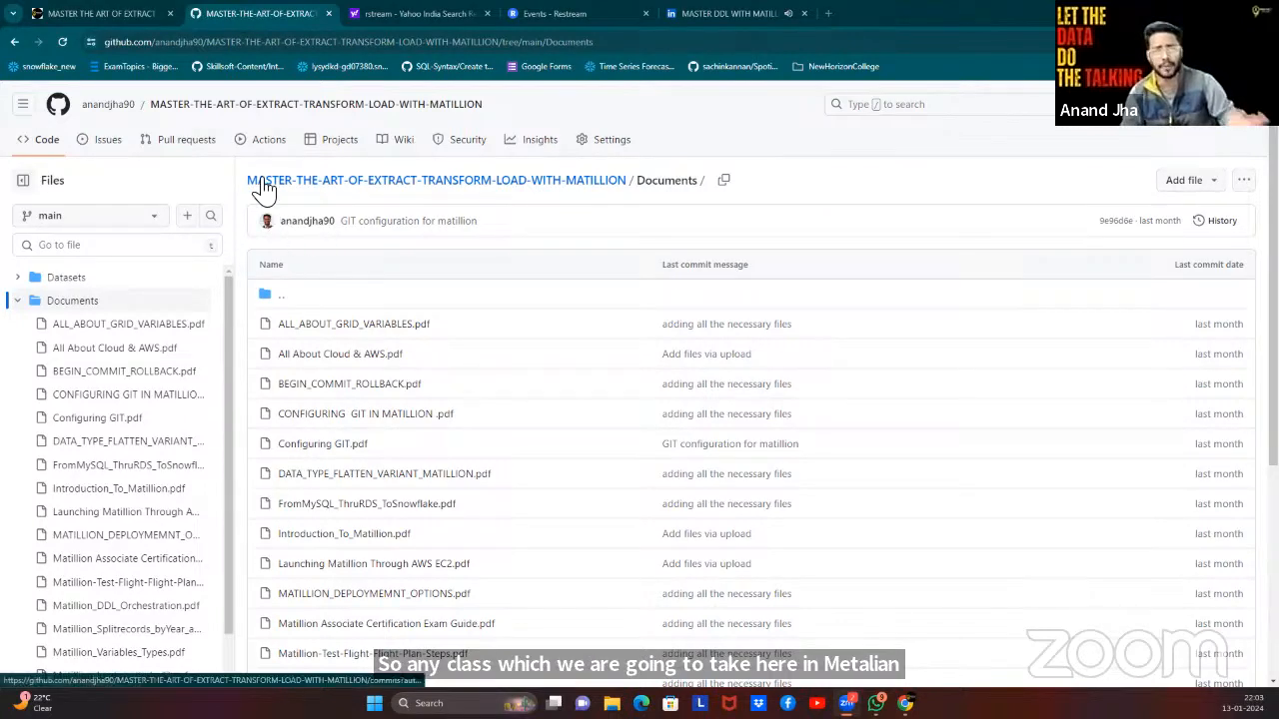
left_click(139, 20)
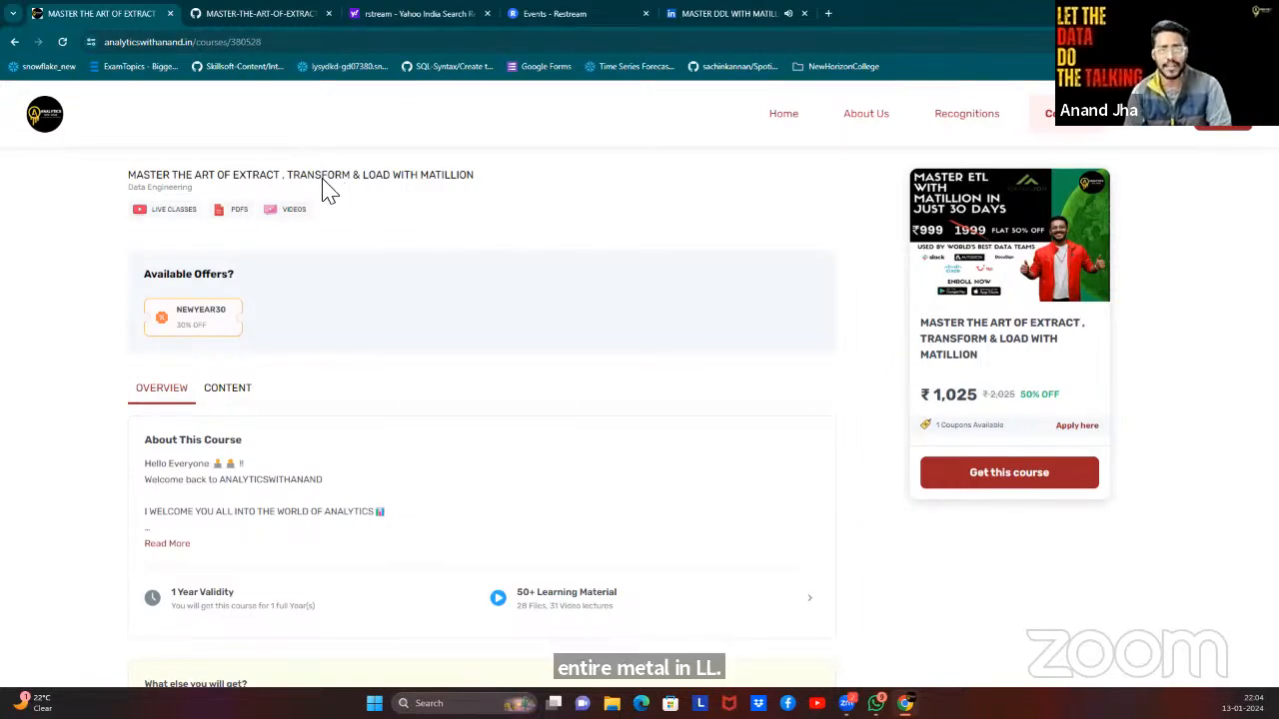
left_click(265, 13)
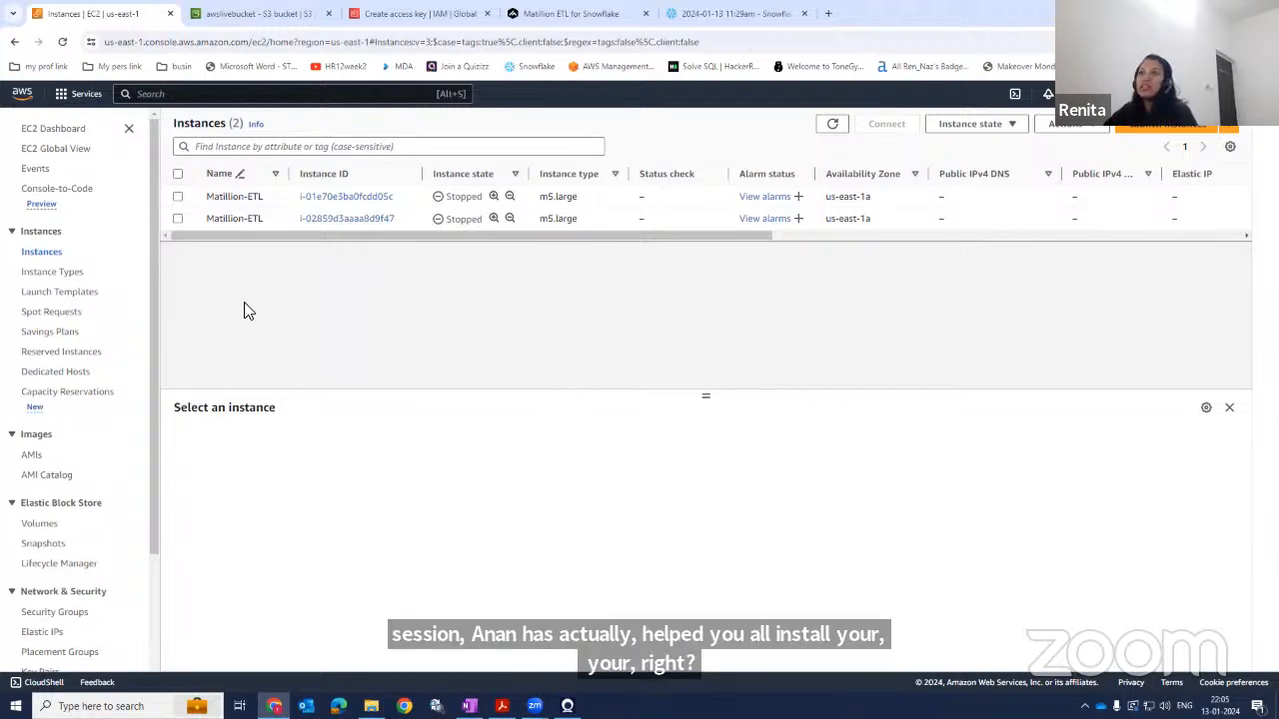
Start the second Matillion-ETL EC2 instance and refresh the instance list.
left_click(178, 219)
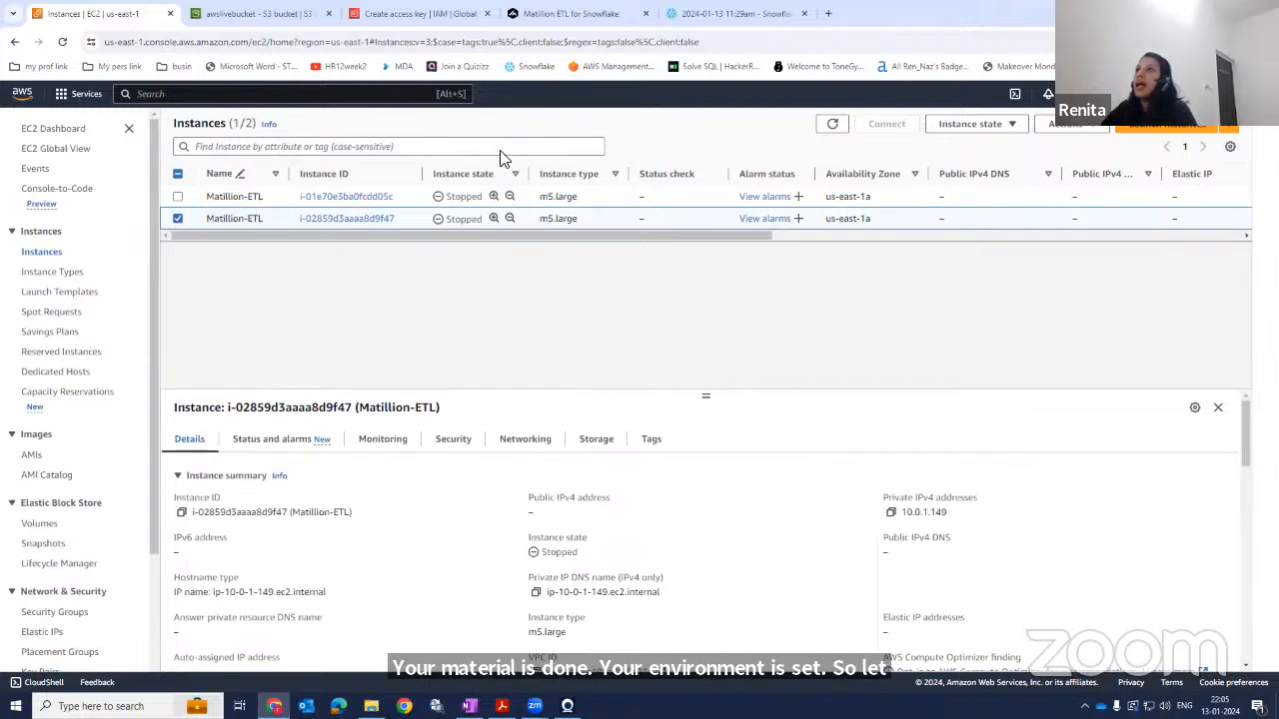
left_click(969, 124)
left_click(967, 166)
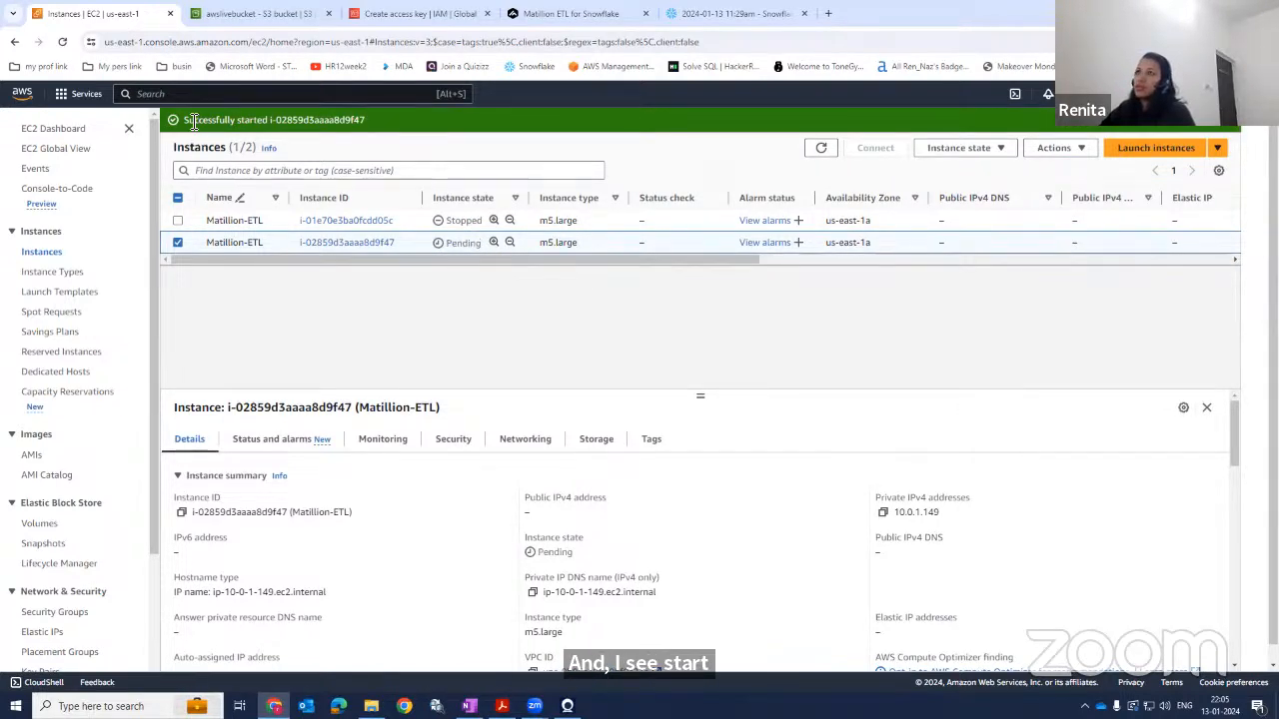
left_click(62, 43)
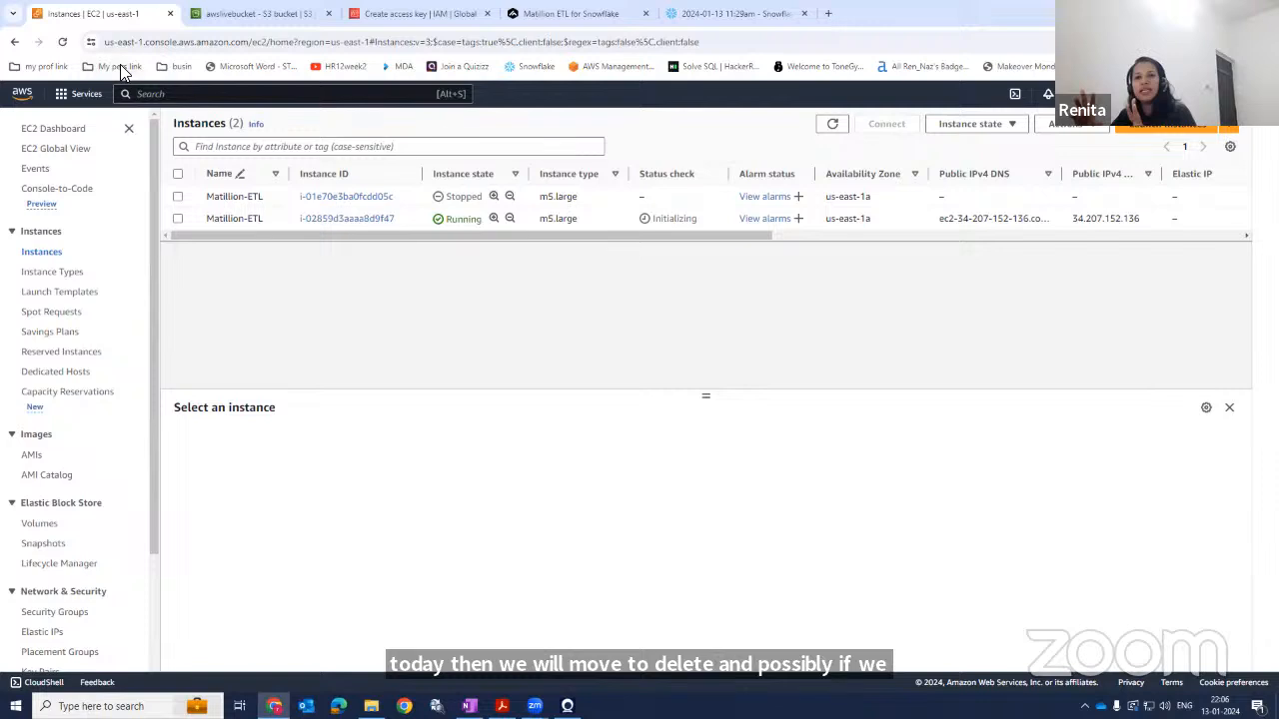
Refresh the instance list and review the running Matillion-ETL instance's status checks.
left_click(61, 41)
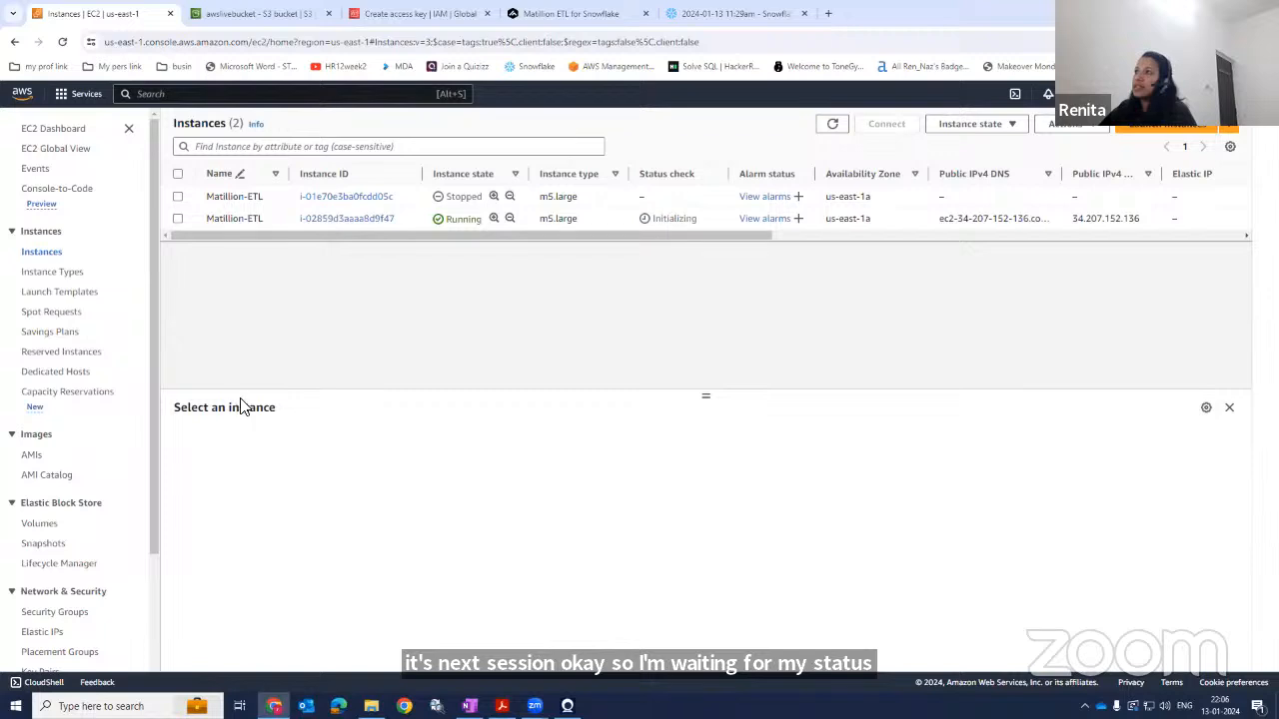
left_click(178, 220)
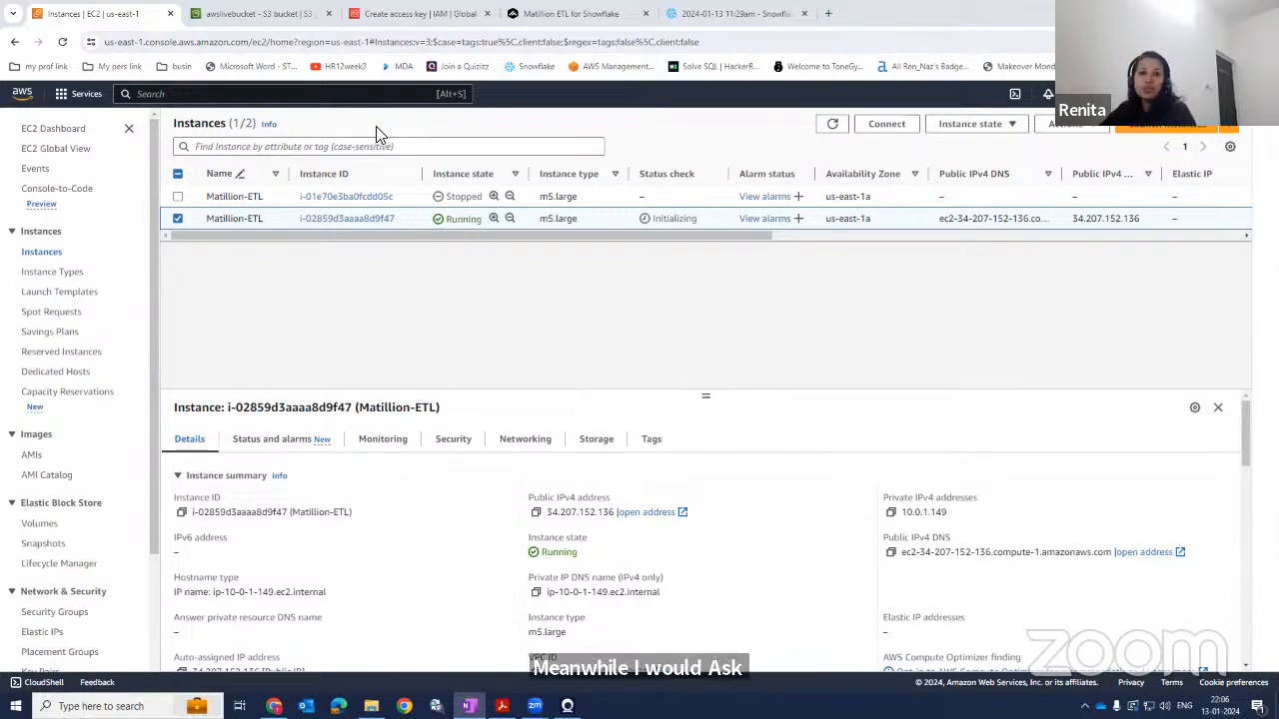
left_click(62, 41)
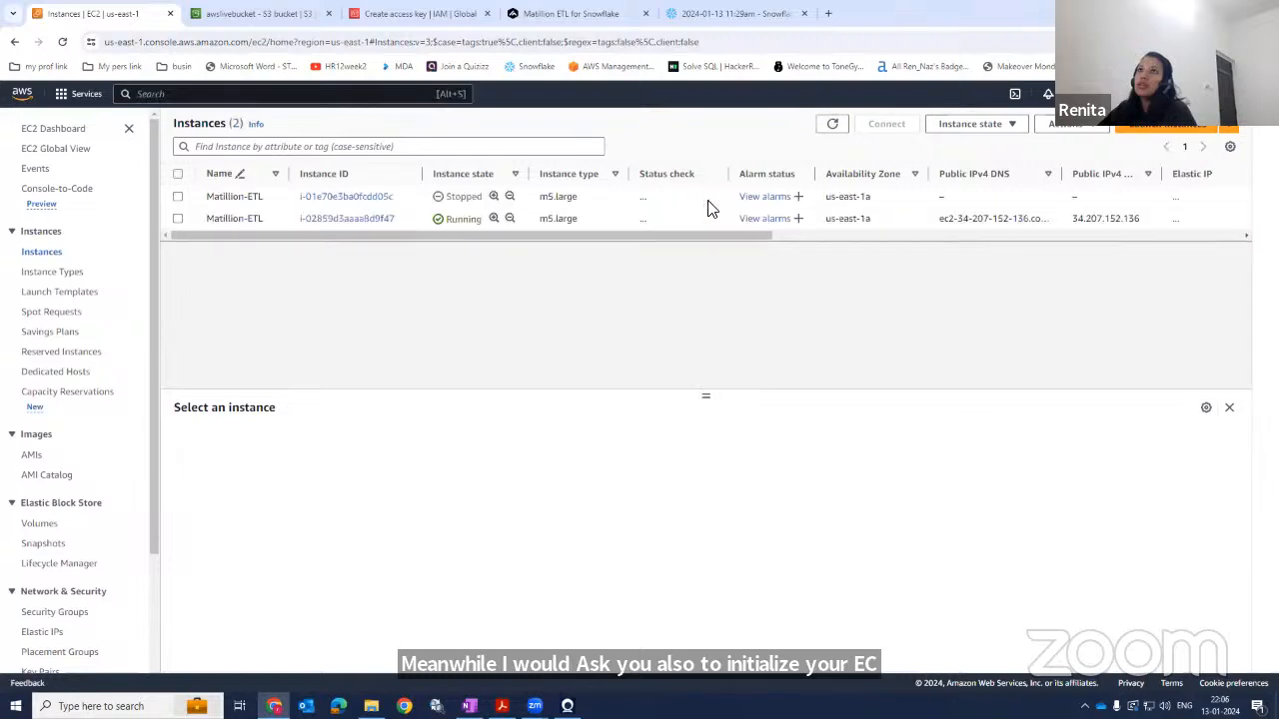
left_click(177, 218)
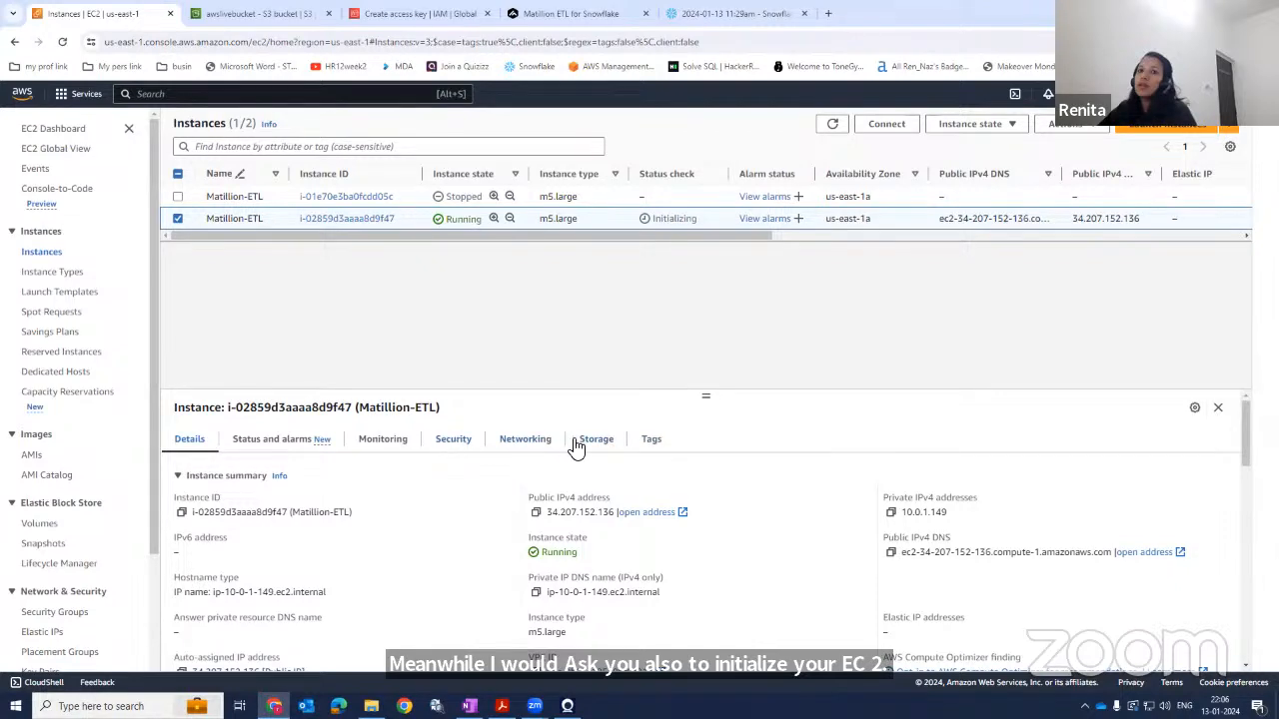
left_click(272, 449)
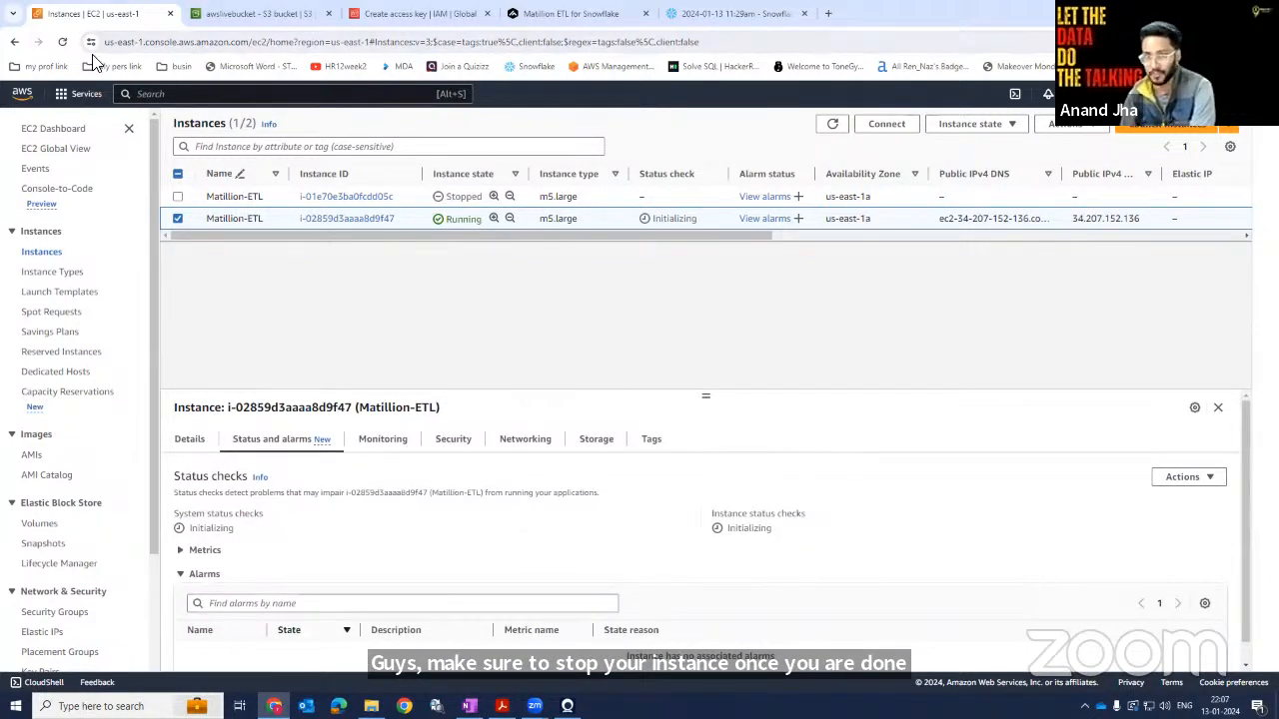
Refresh and reselect the Matillion-ETL instance to monitor its startup, glancing at the instance state options.
left_click(62, 42)
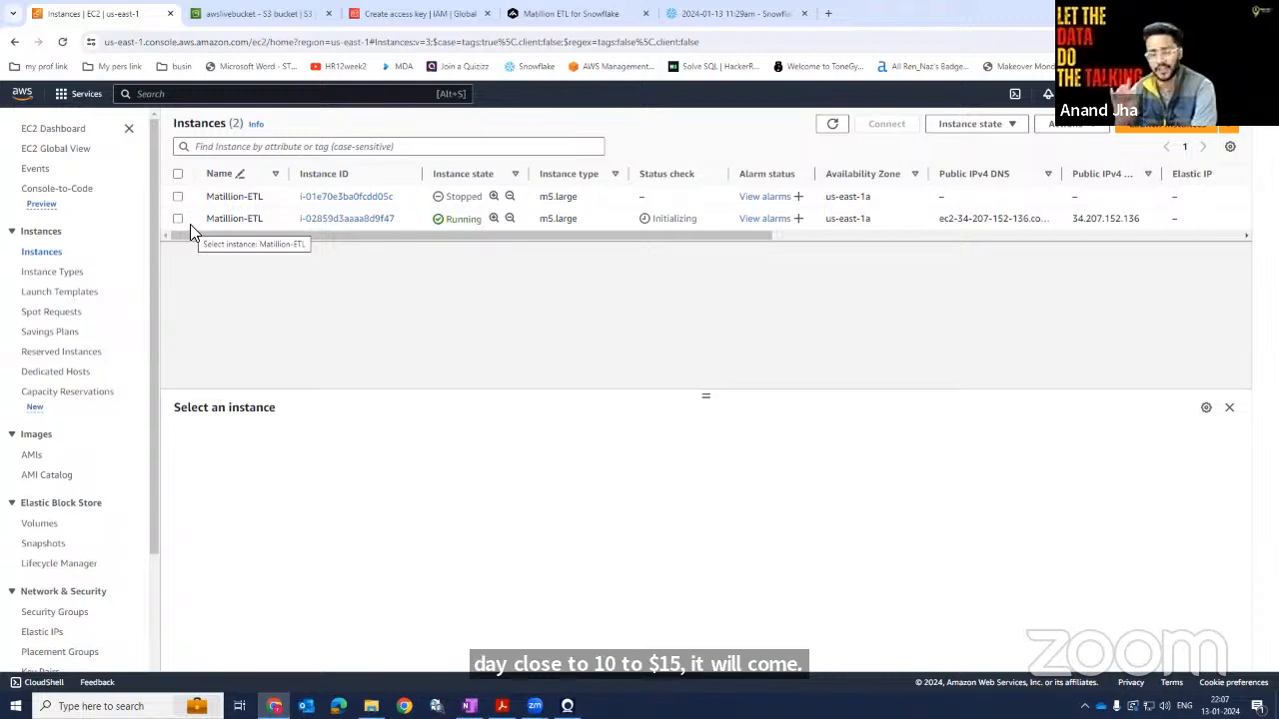
left_click(62, 42)
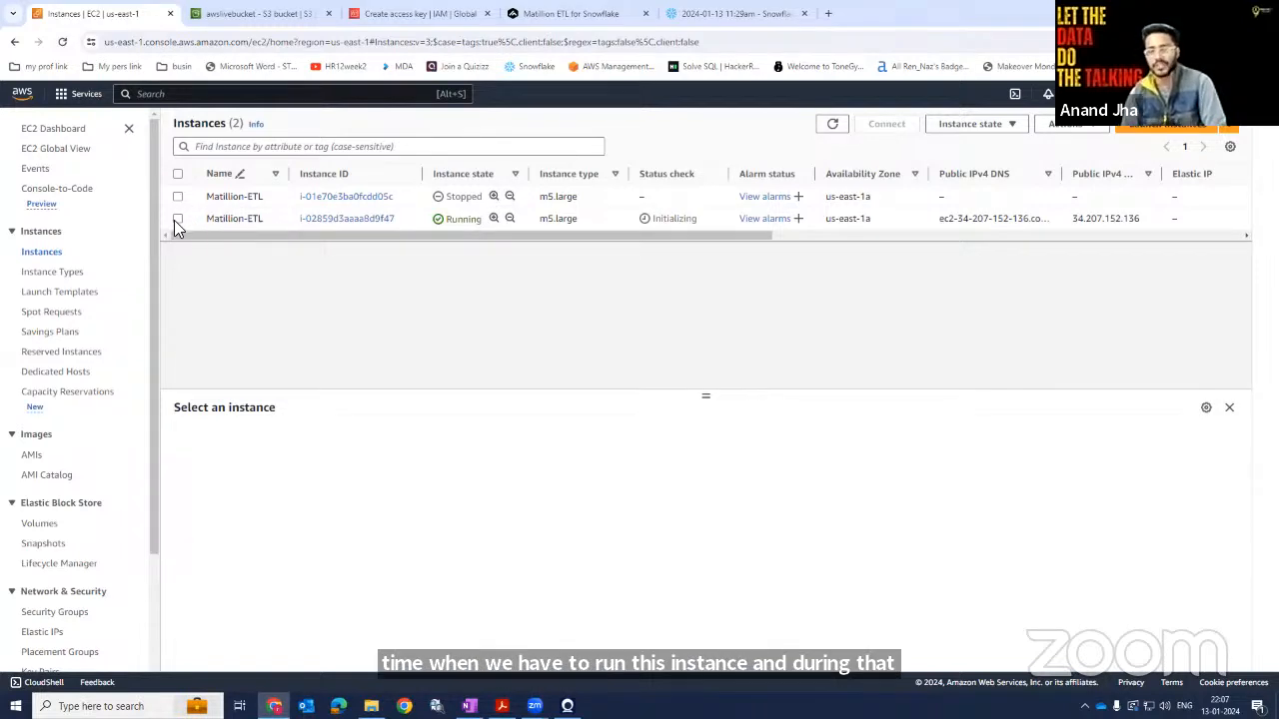
left_click(177, 219)
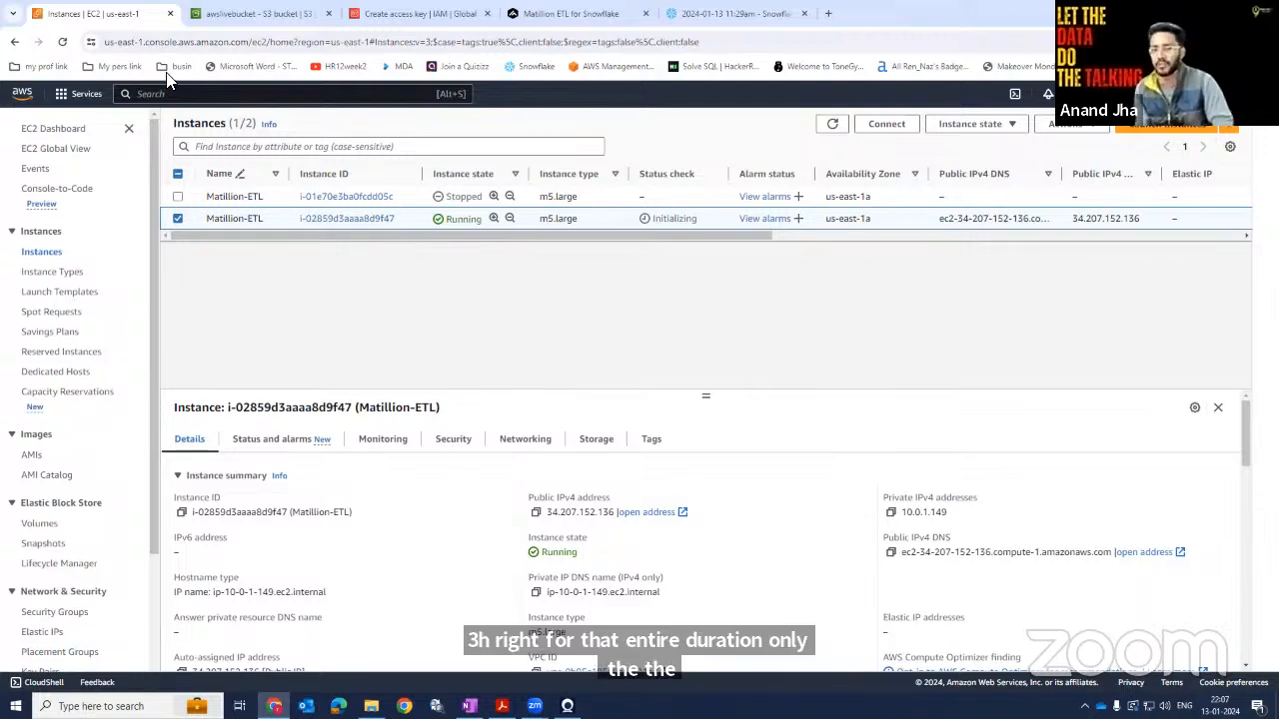
left_click(62, 42)
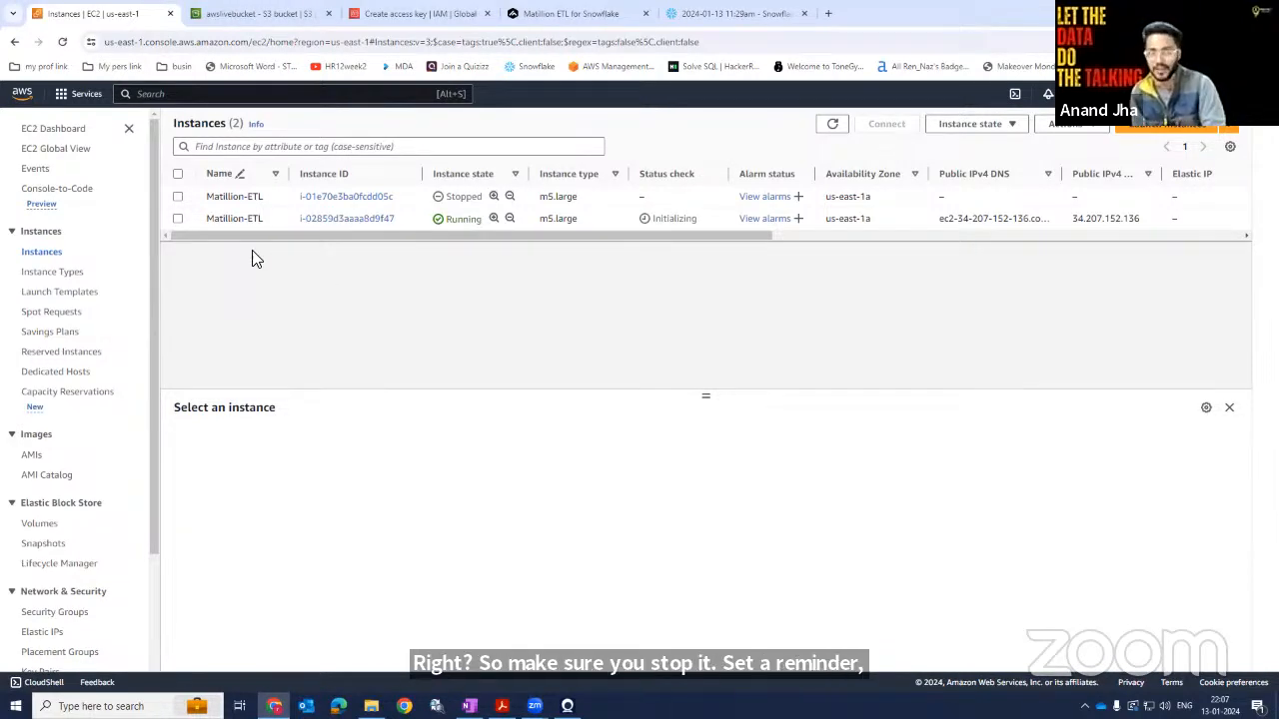
left_click(178, 218)
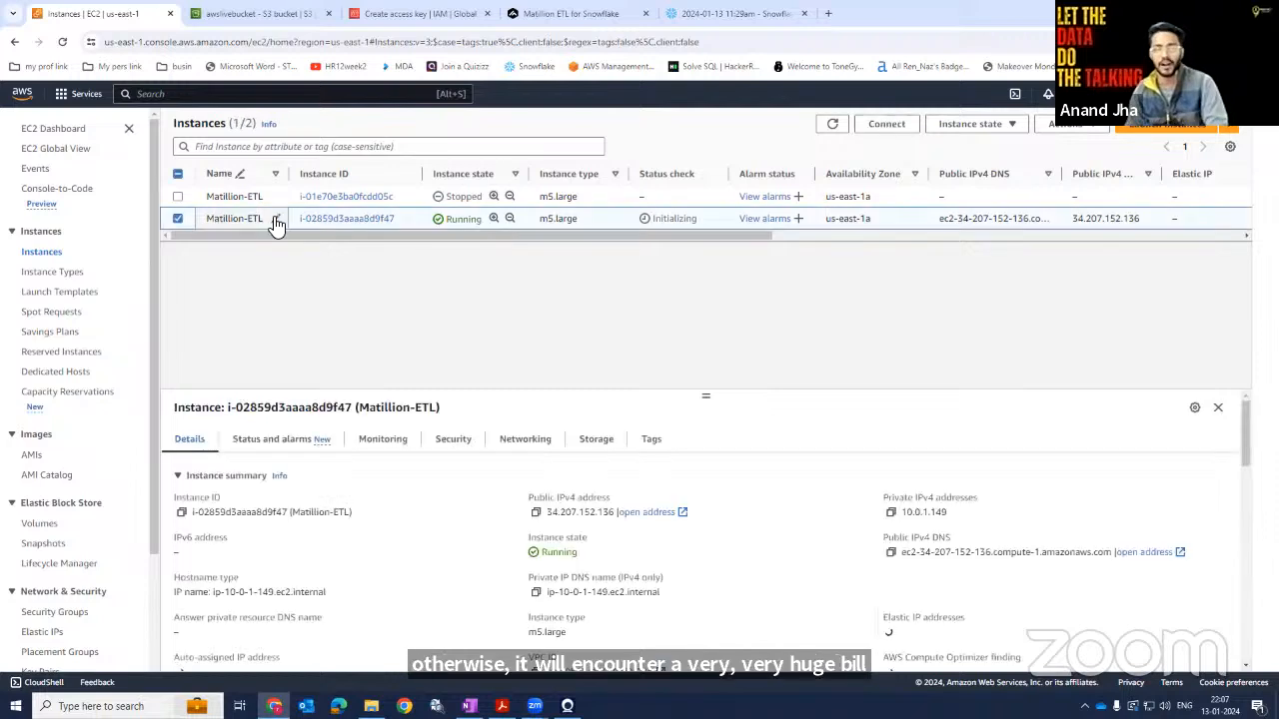
left_click(947, 125)
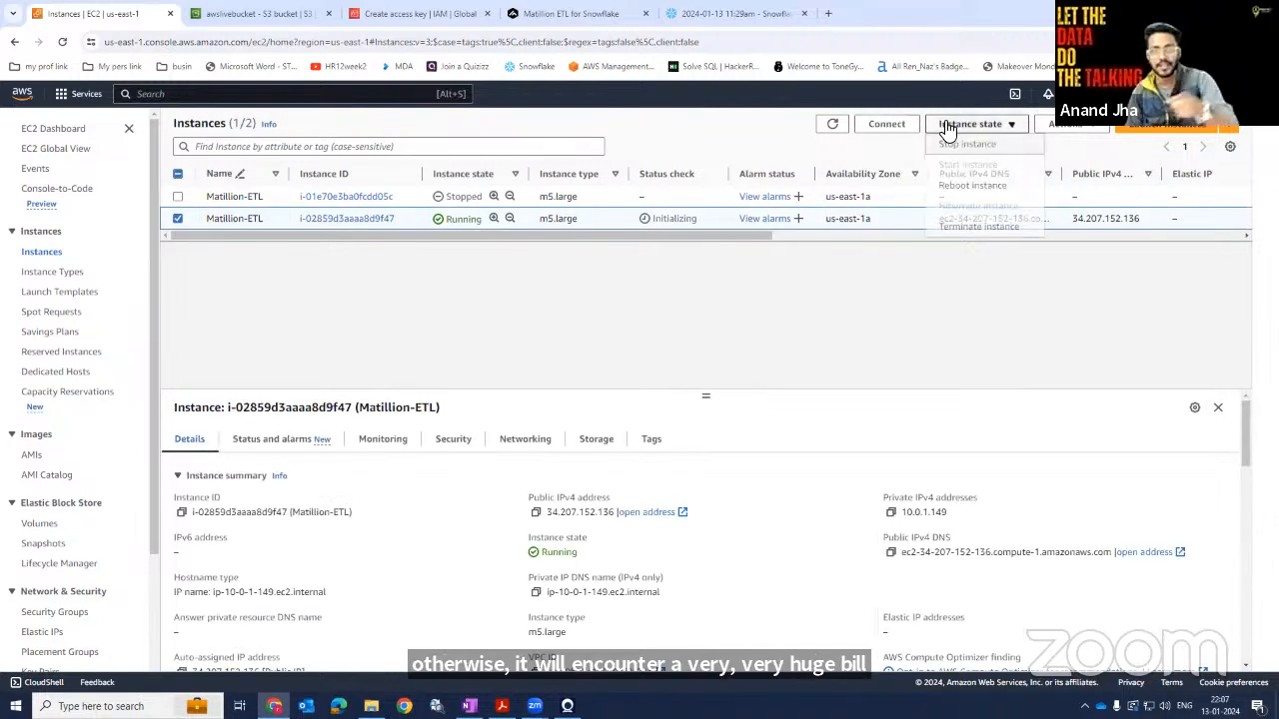
left_click(789, 300)
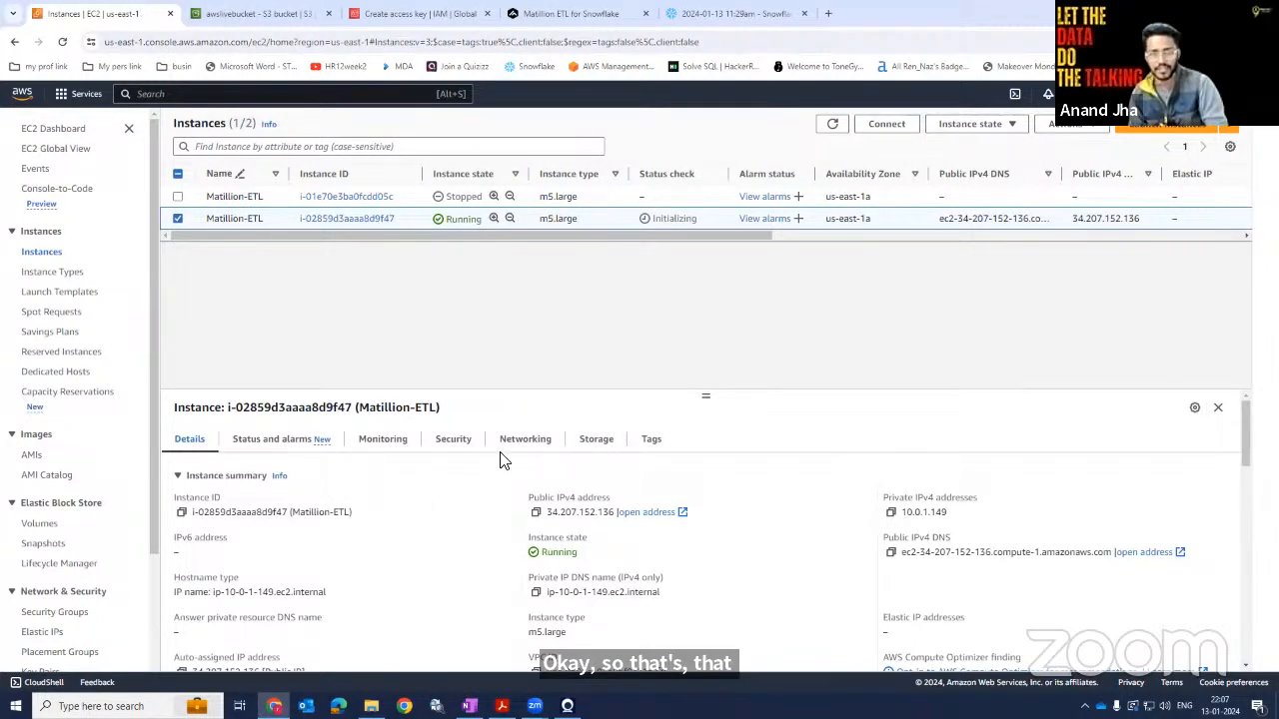
Examine the instance's security details and inbound rules, then return to its status checks.
left_click(453, 438)
scroll(587, 524, "down", 3)
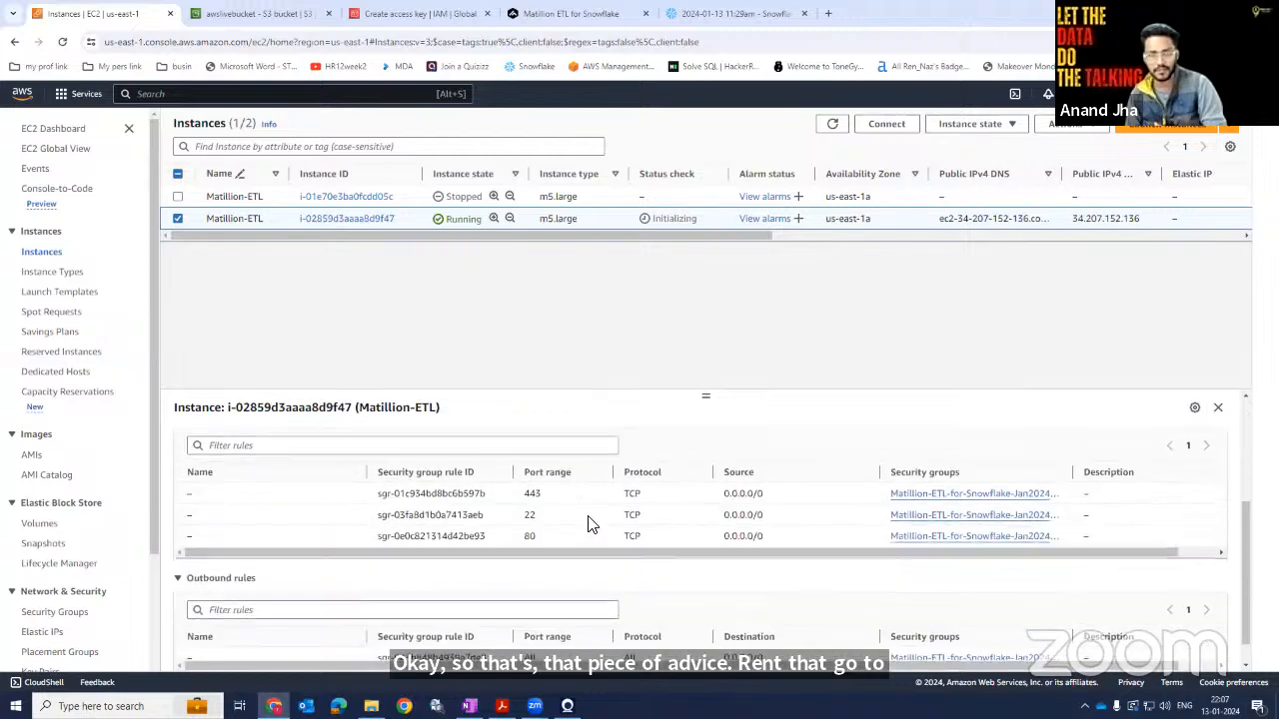
scroll(587, 525, "up", 3)
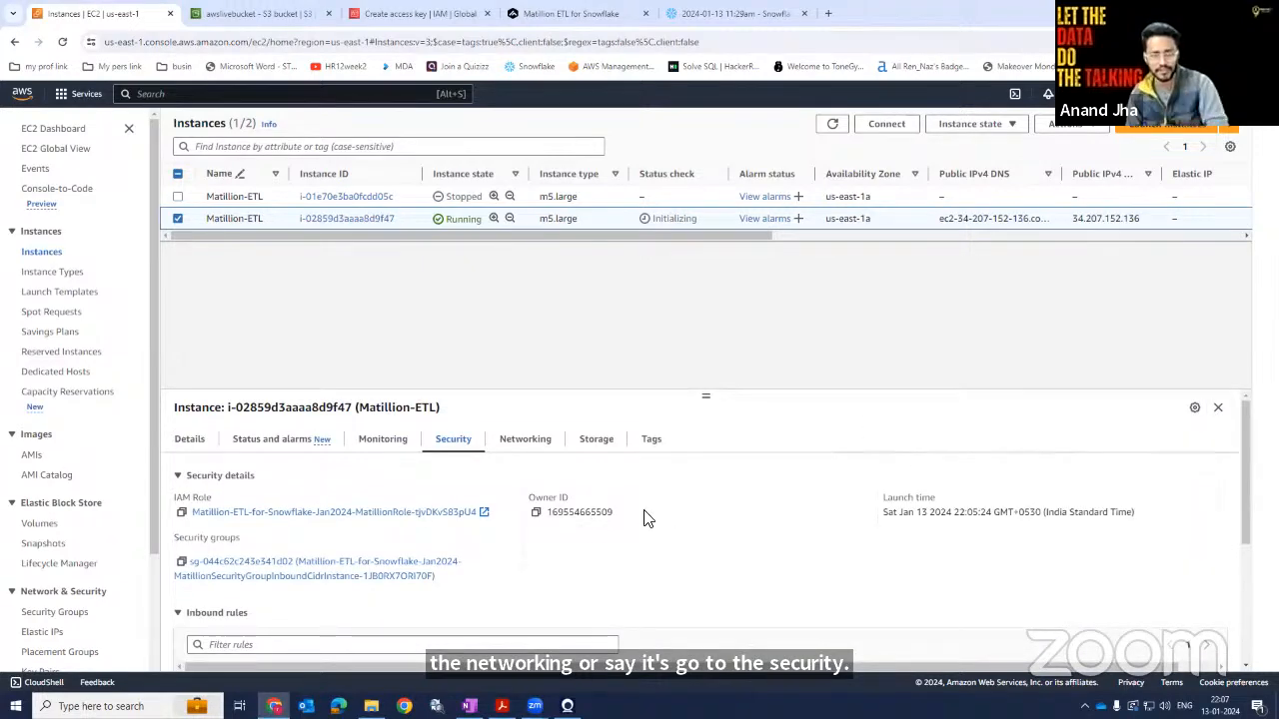
left_click(287, 442)
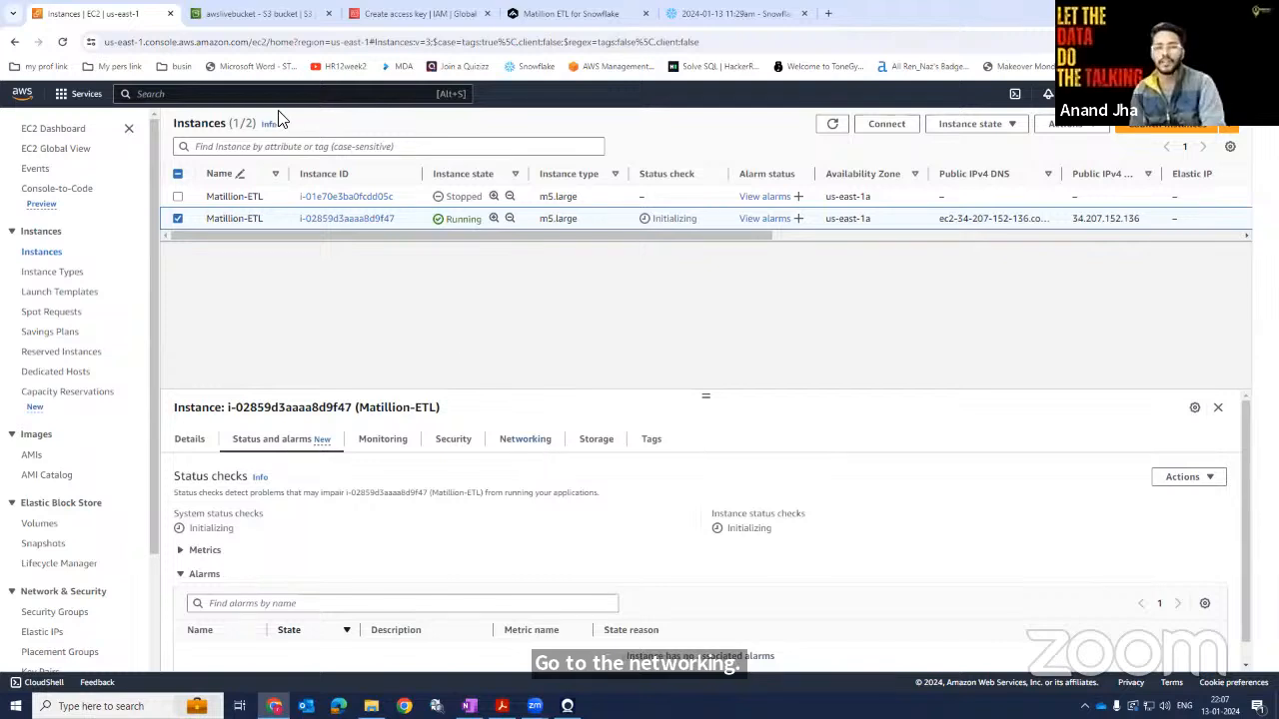
Review the S3 general purpose buckets list, then return to the EC2 instances tab.
left_click(217, 20)
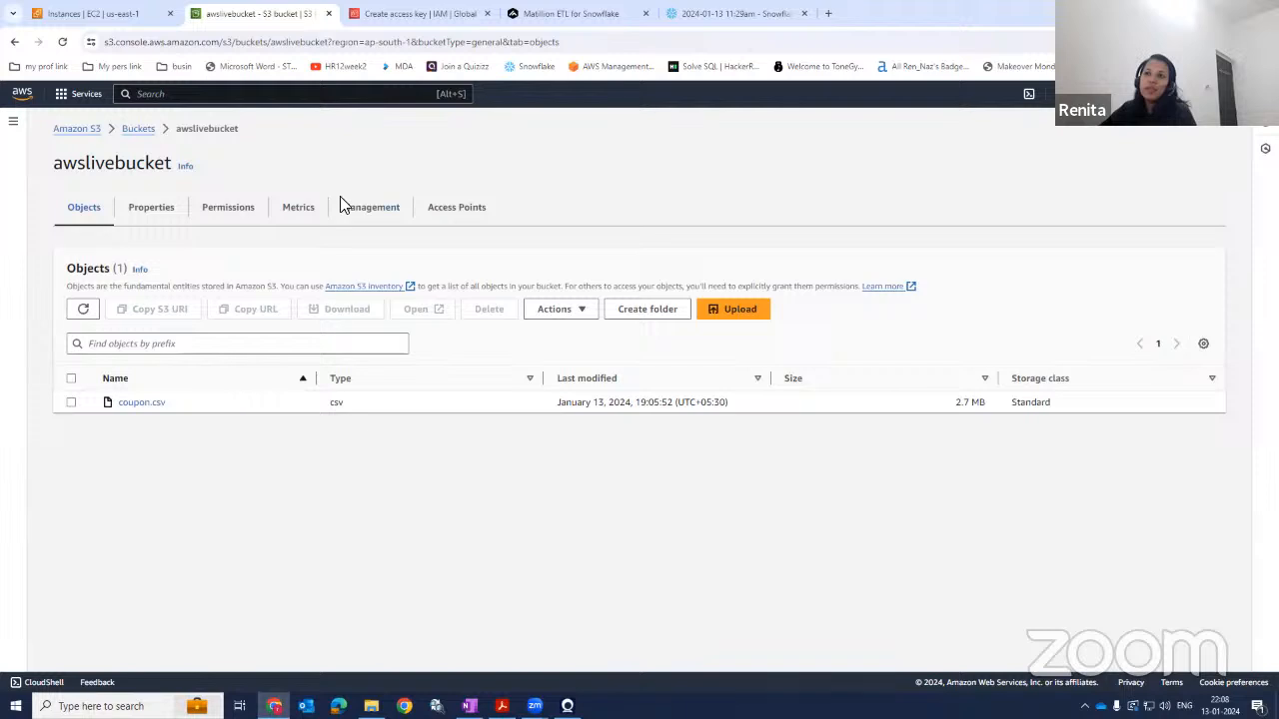
left_click(134, 131)
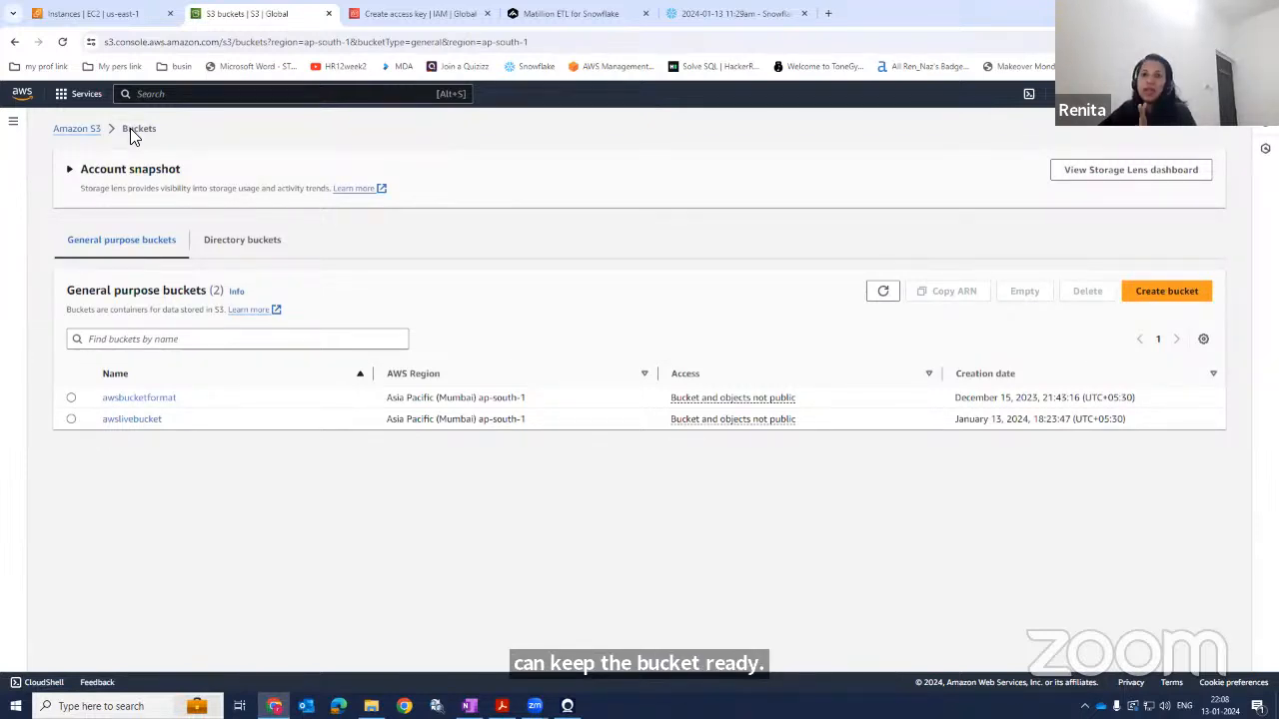
left_click(99, 22)
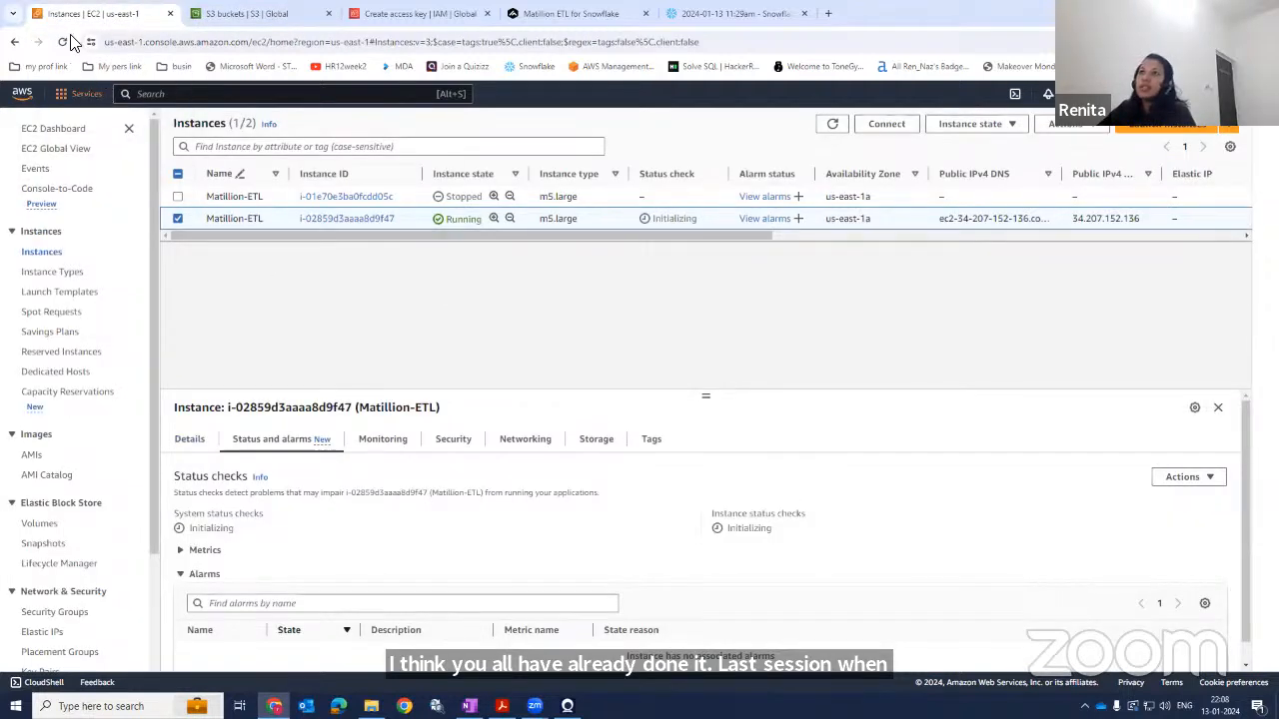
Refresh the list and stop the running Matillion-ETL instance.
left_click(60, 44)
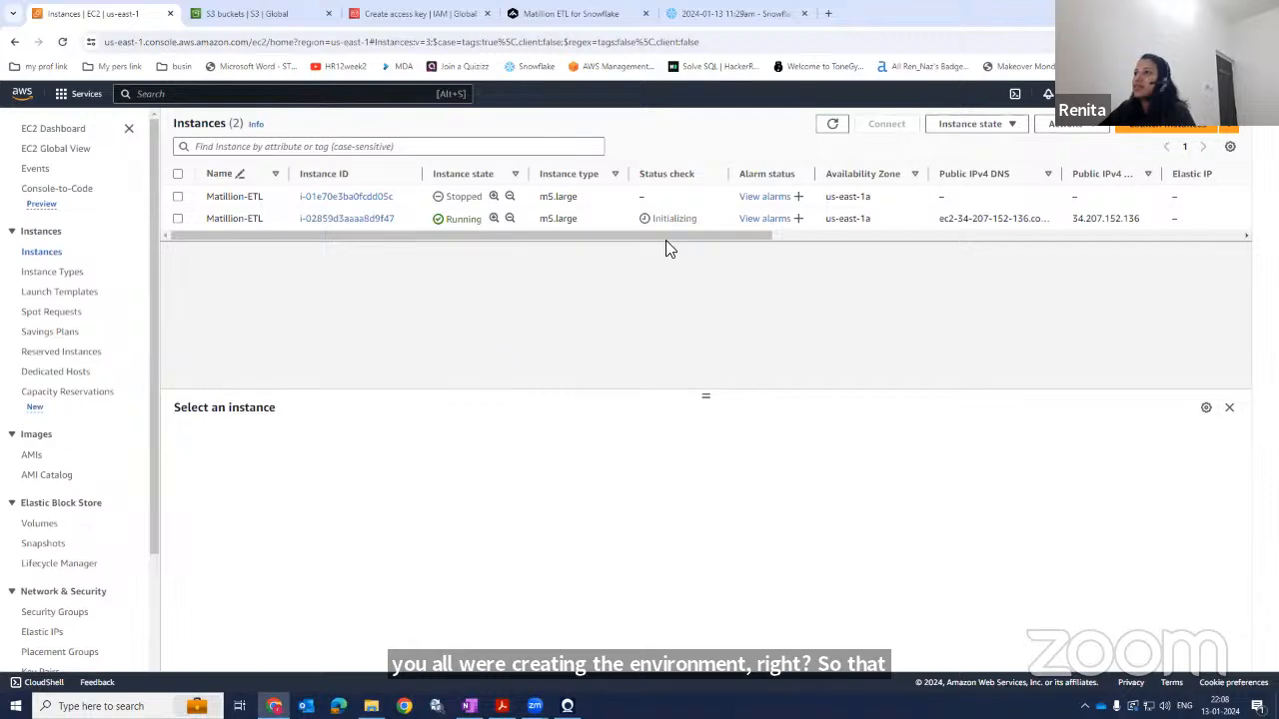
left_click(176, 218)
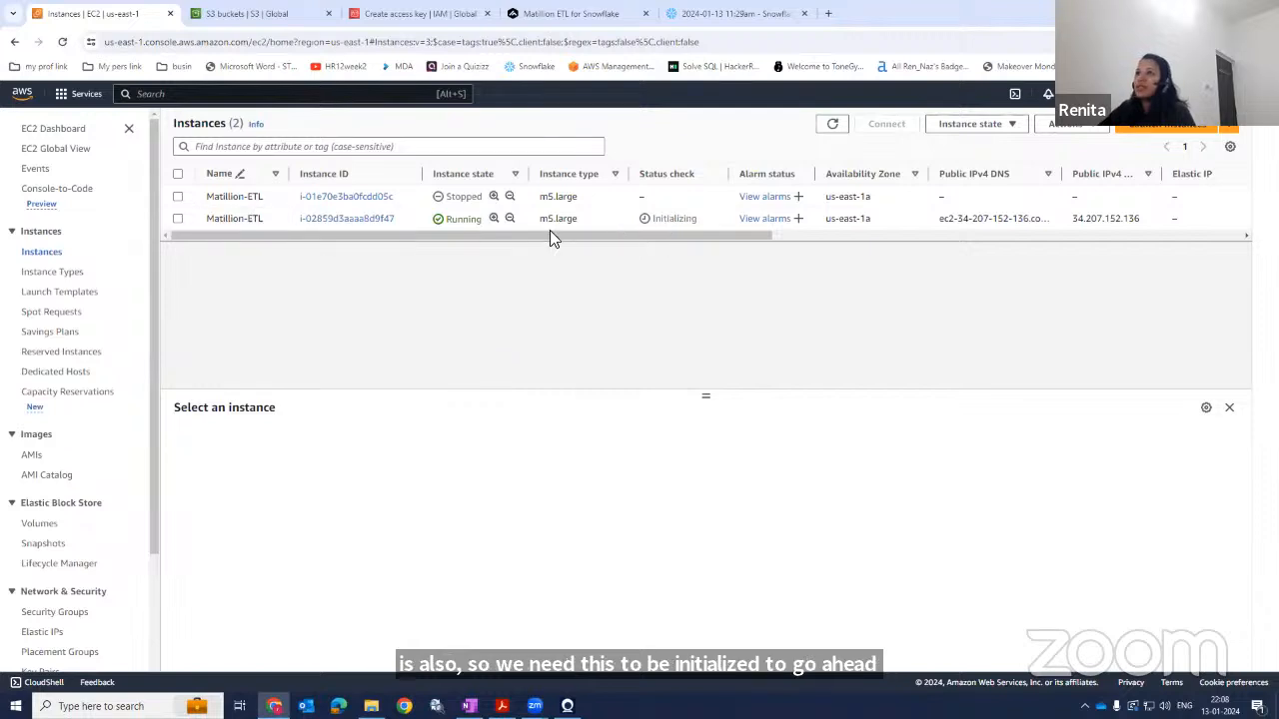
left_click(1005, 128)
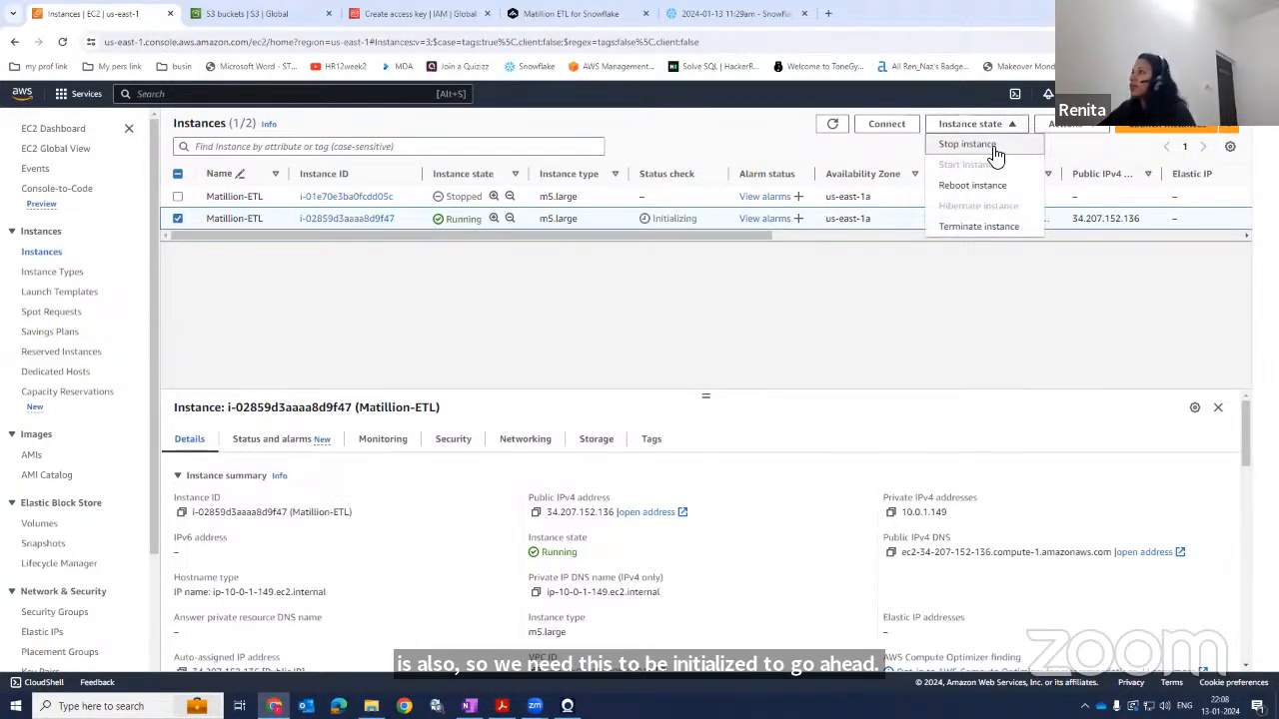
left_click(994, 150)
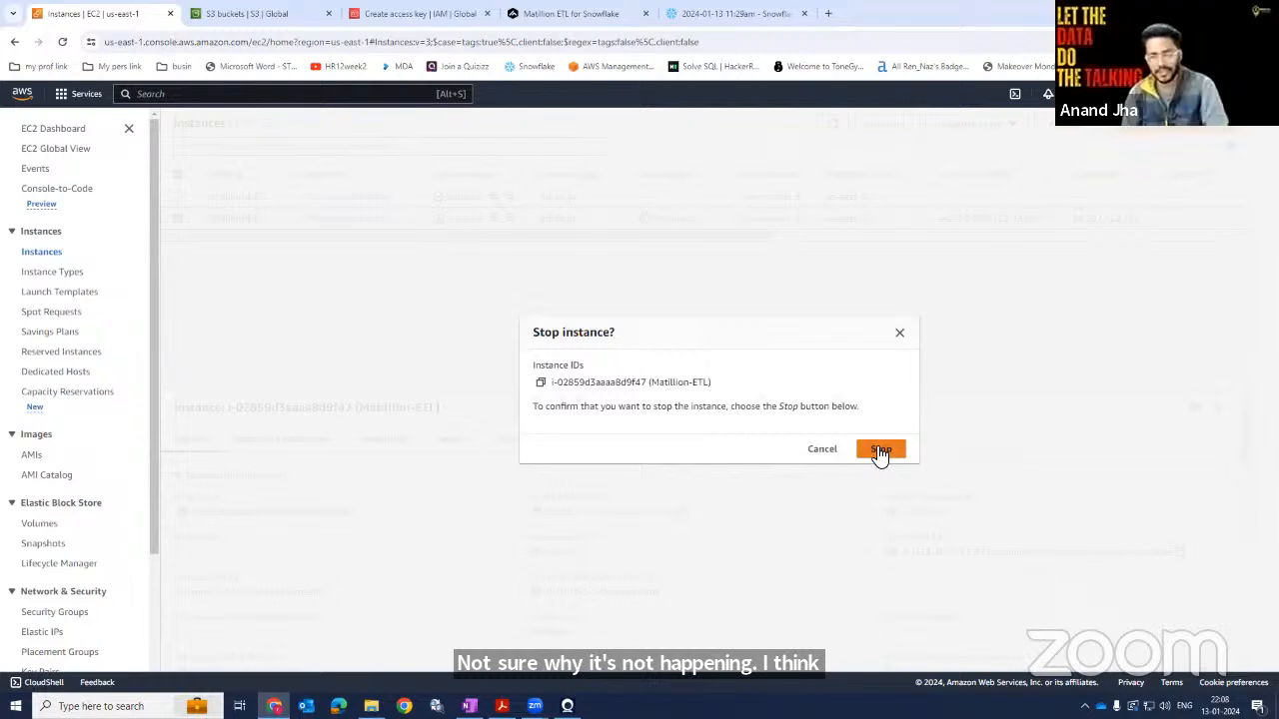
left_click(879, 451)
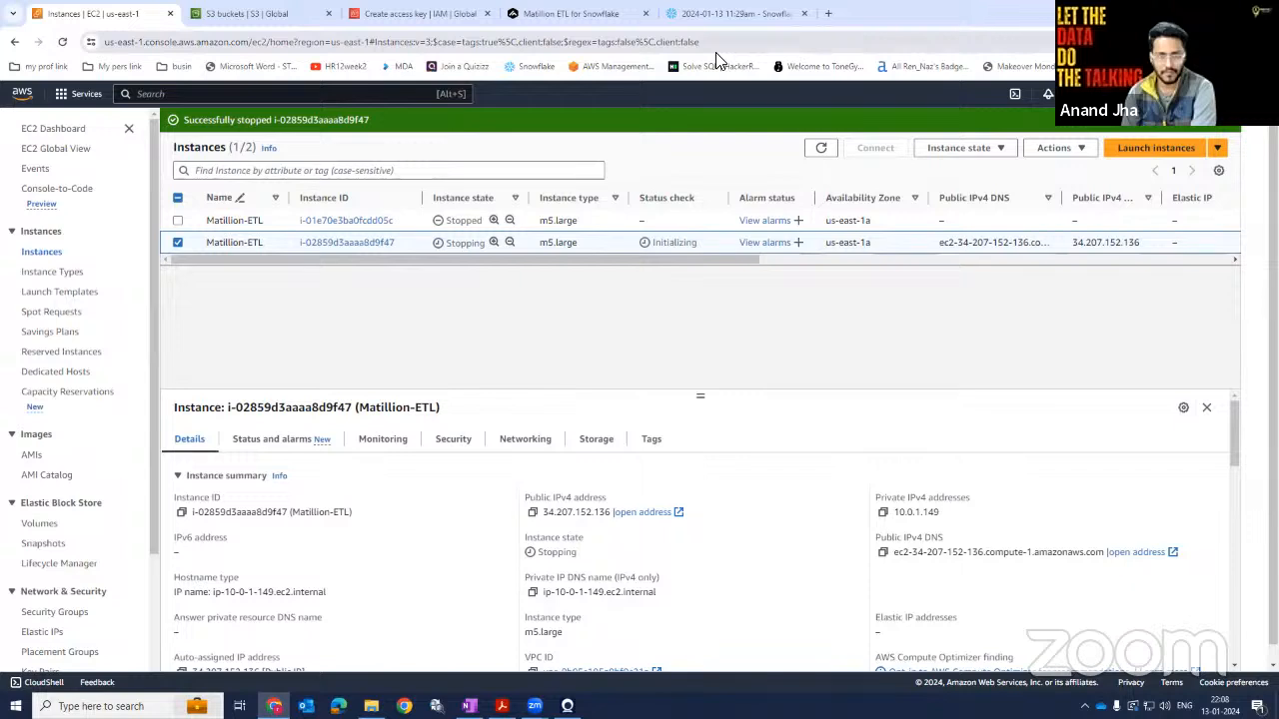
Refresh the instance list and scroll across its columns to view the remaining instance details.
left_click(127, 133)
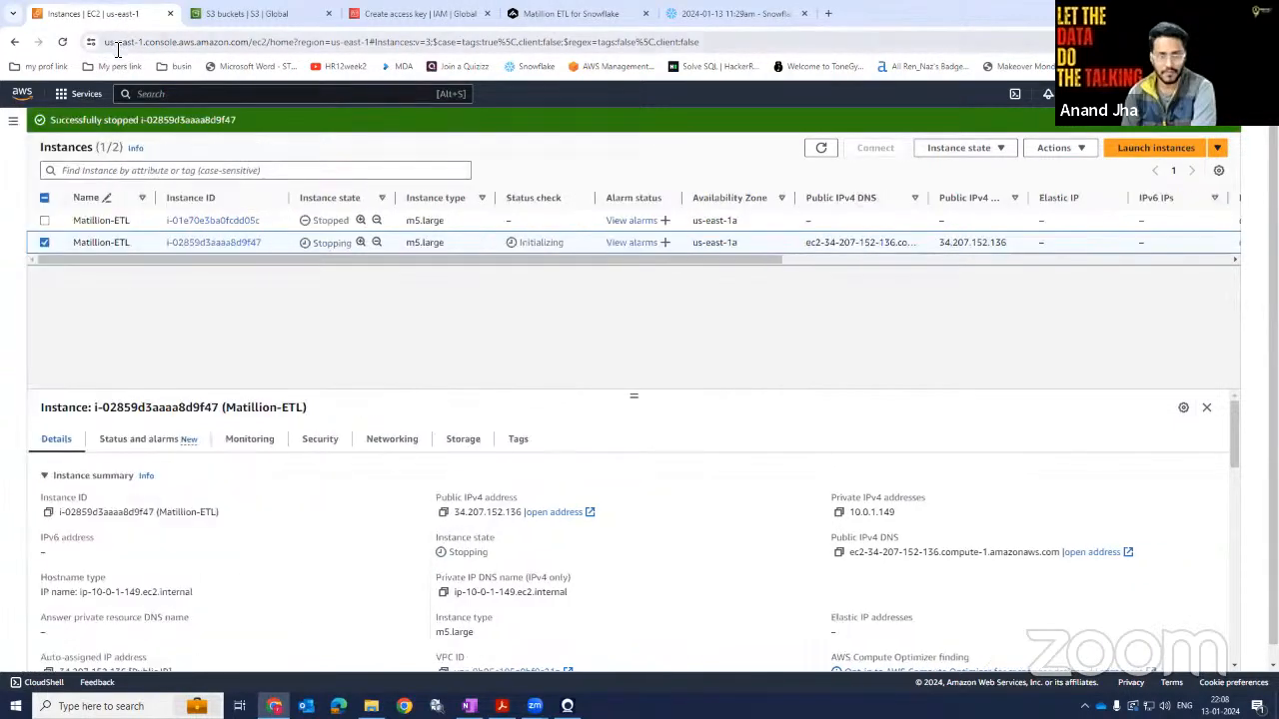
left_click(14, 121)
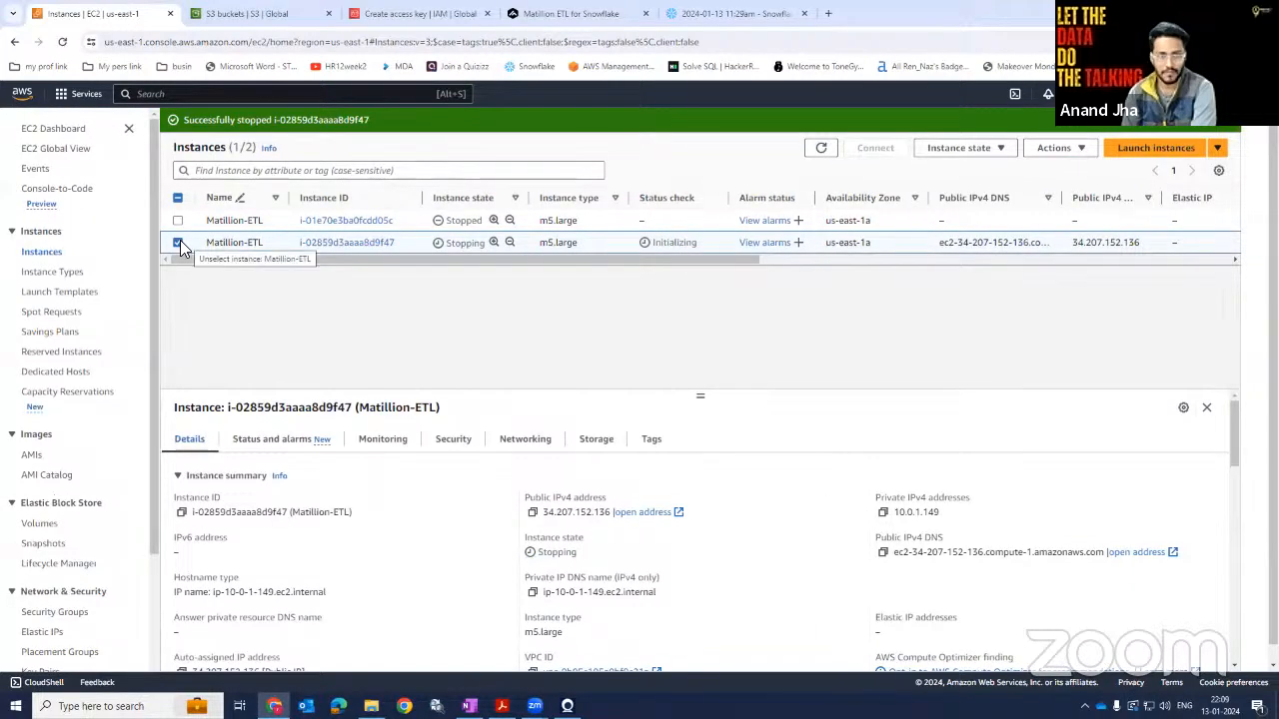
left_click(64, 43)
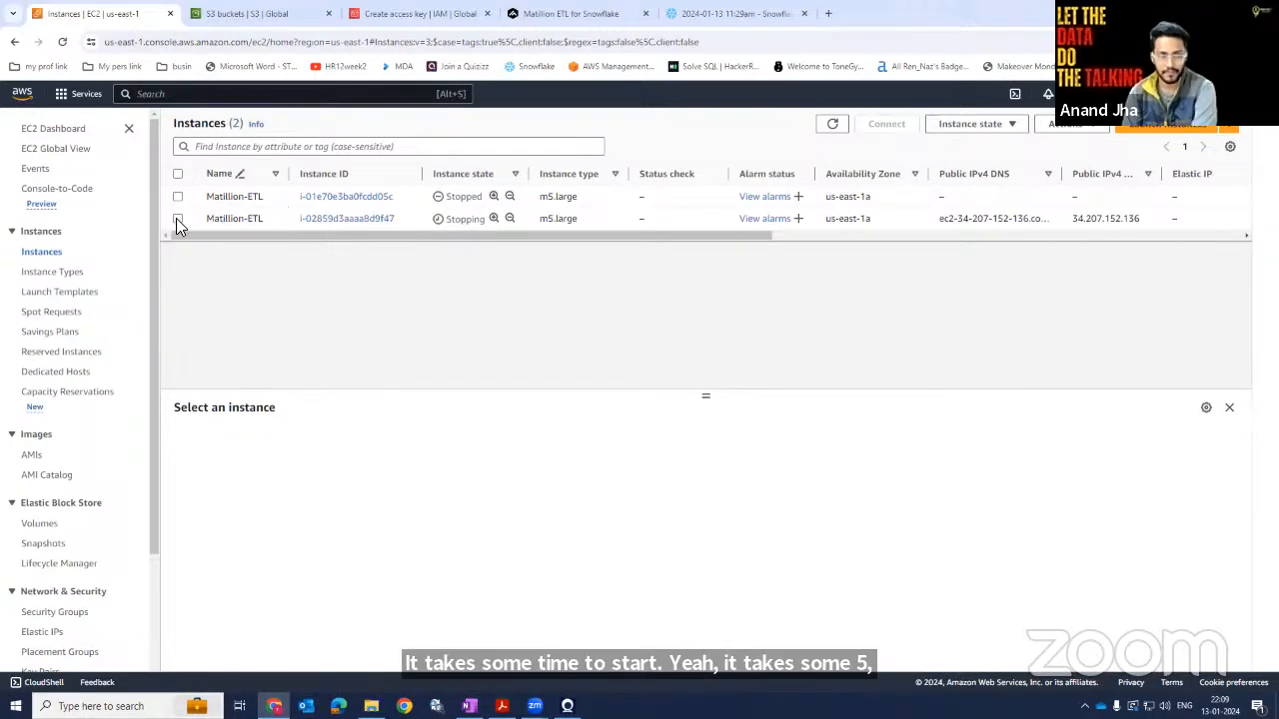
left_click_drag(642, 239, 1019, 237)
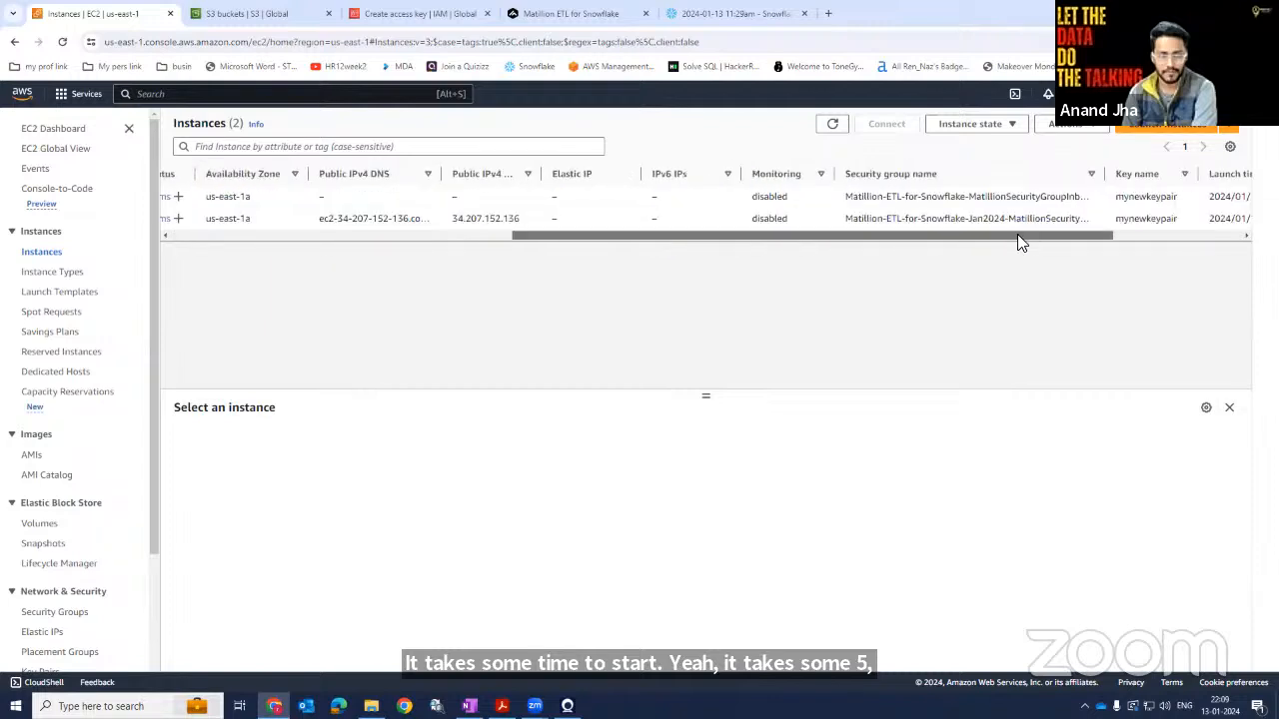
Select the stopping Matillion-ETL instance and try to start it.
left_click_drag(928, 240, 280, 254)
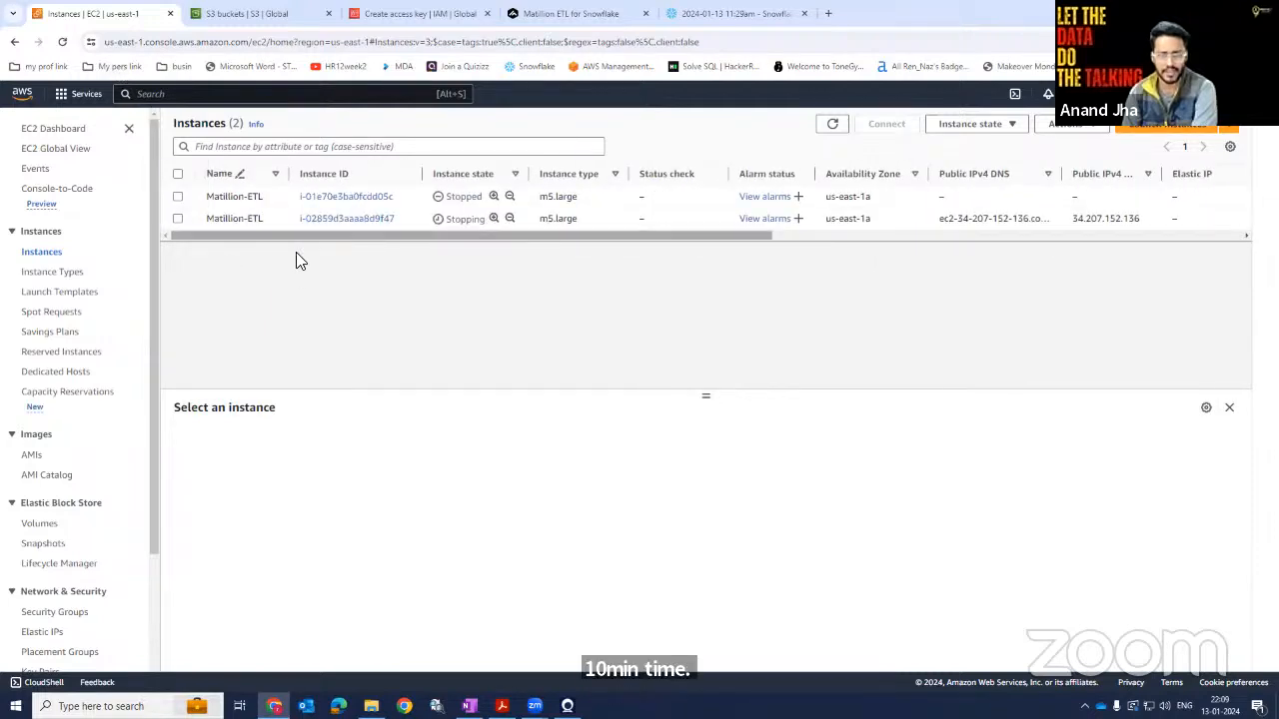
left_click_drag(740, 236, 1016, 220)
left_click(1019, 225)
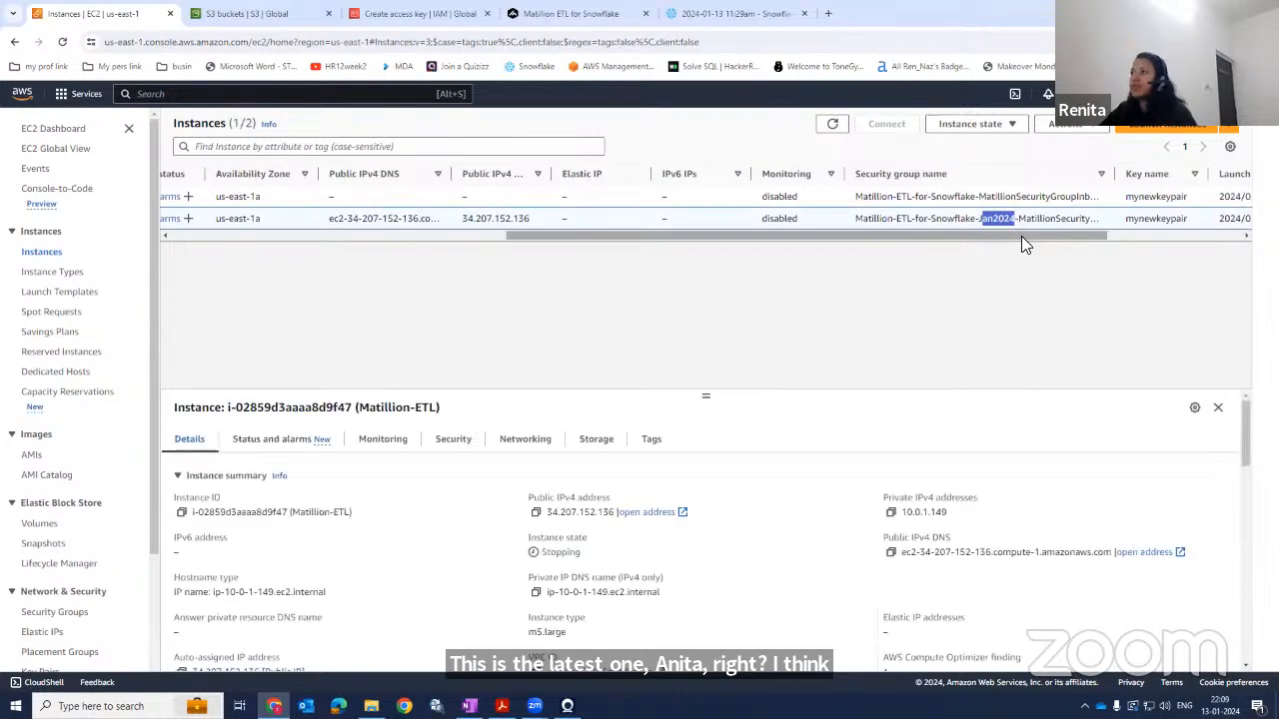
left_click_drag(559, 235, 206, 232)
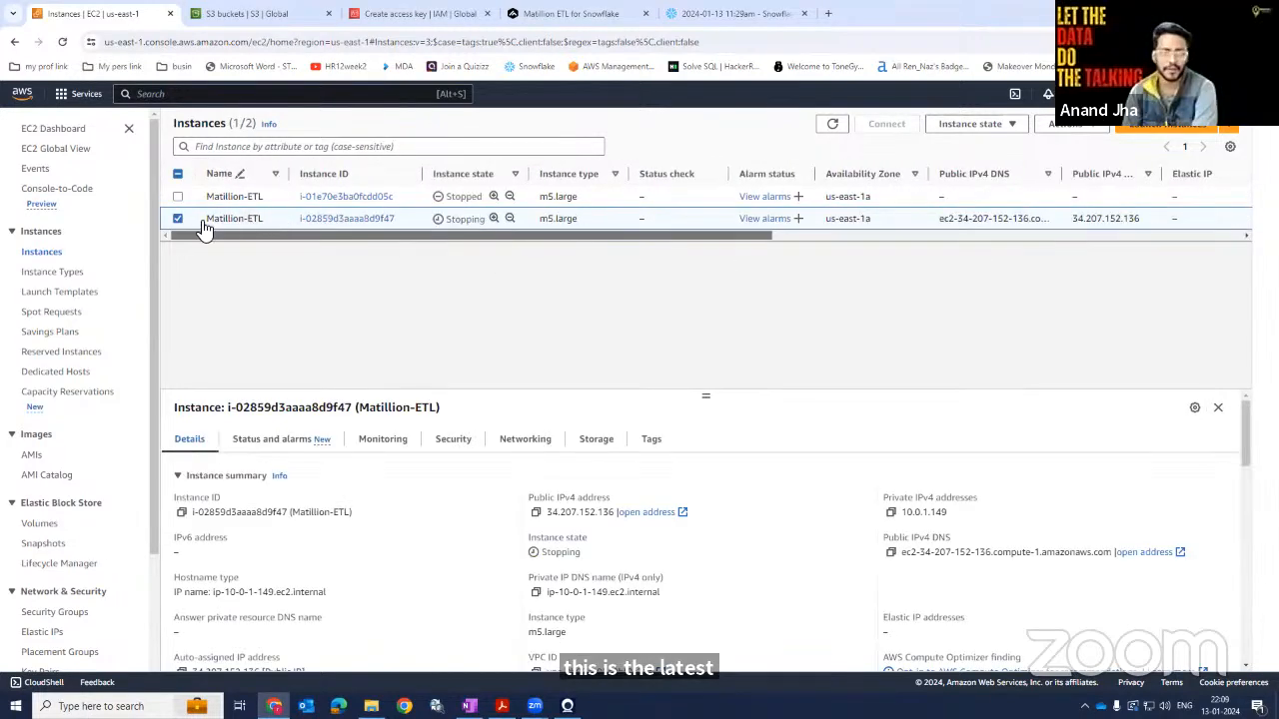
left_click(961, 127)
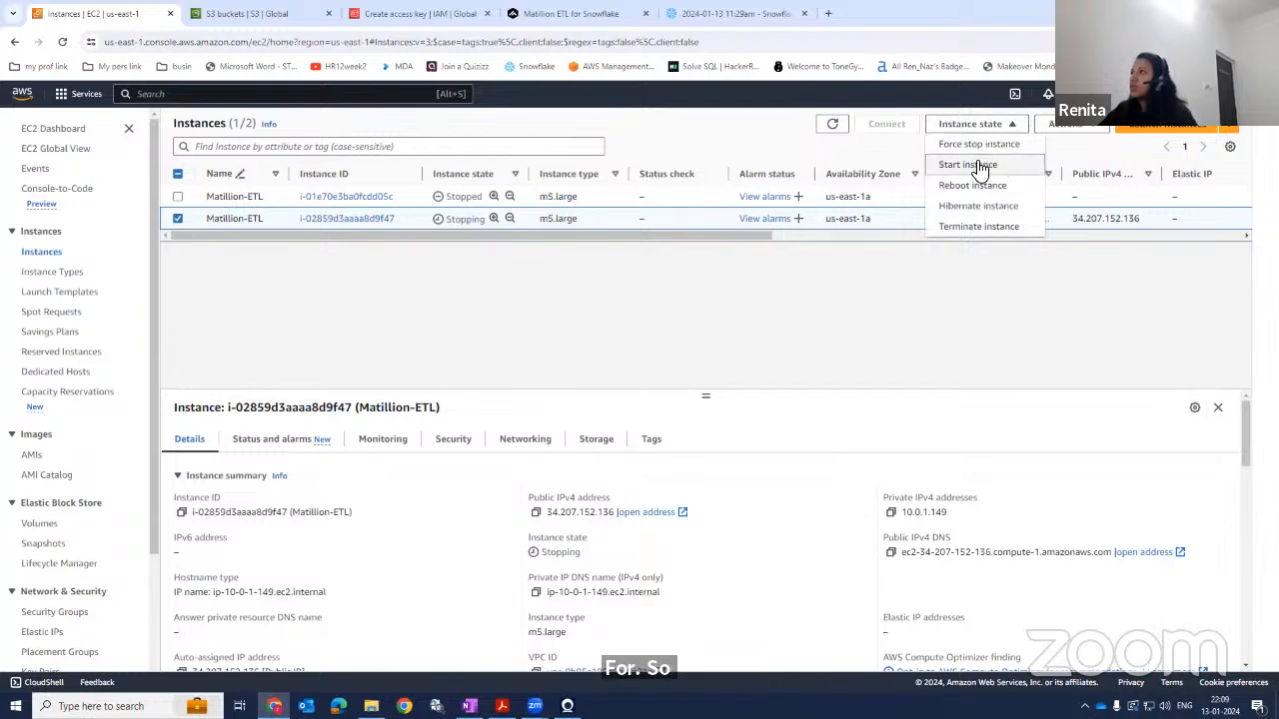
left_click(977, 166)
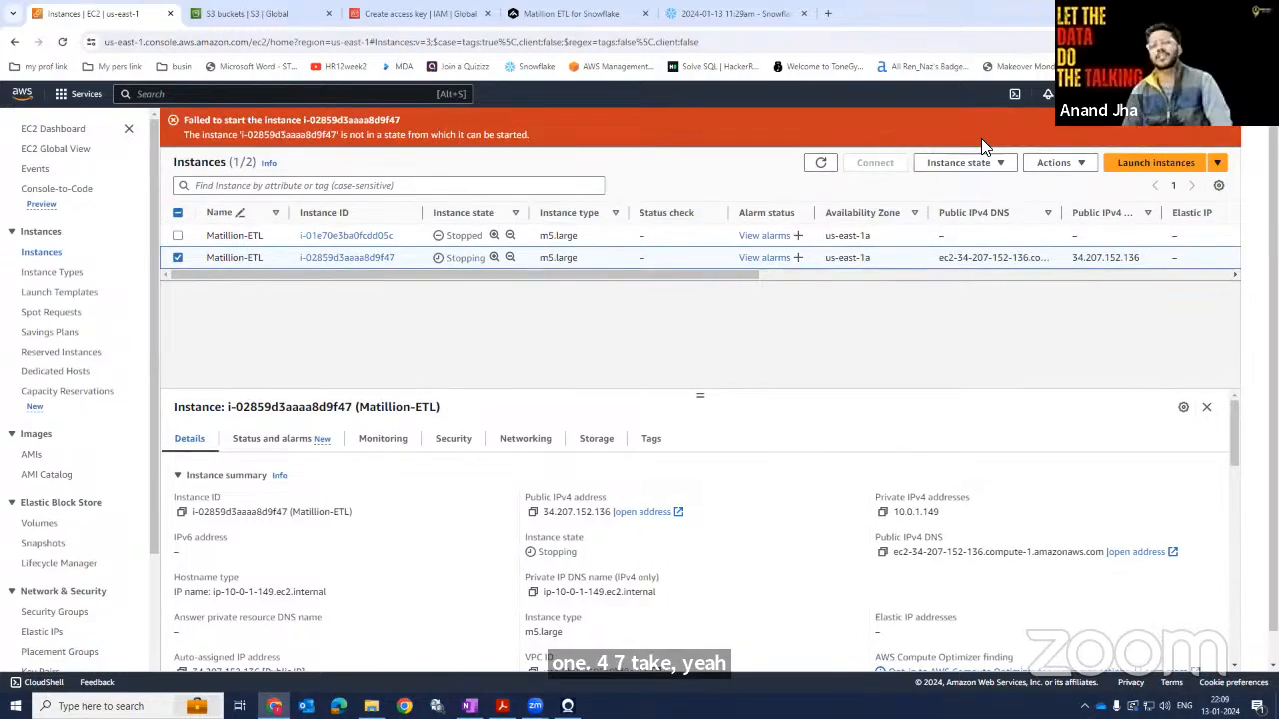
left_click(1228, 121)
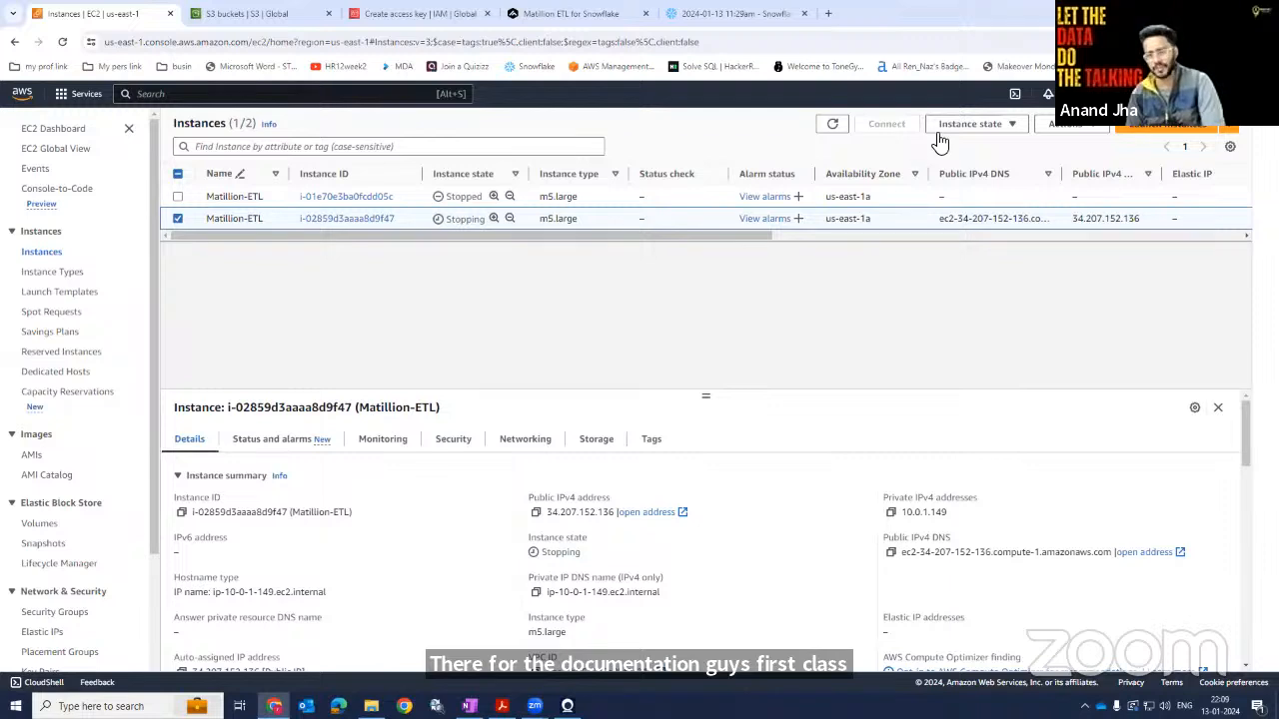
left_click(983, 131)
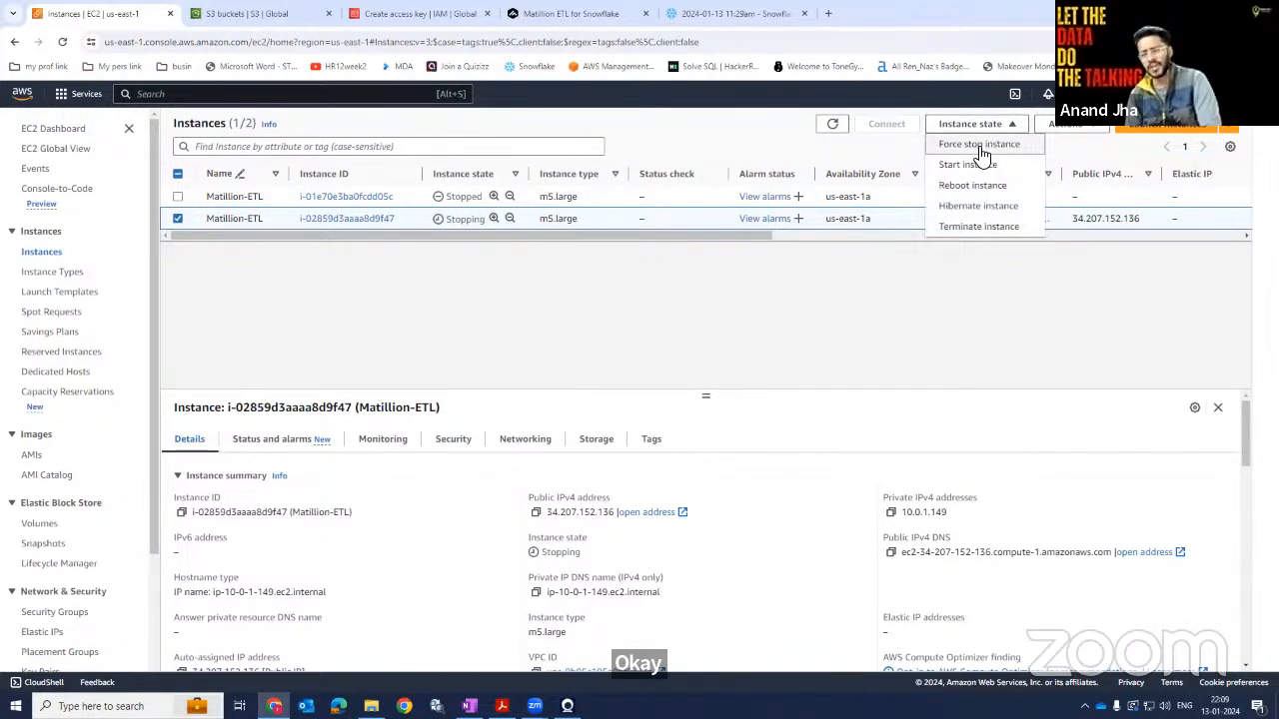
left_click(981, 144)
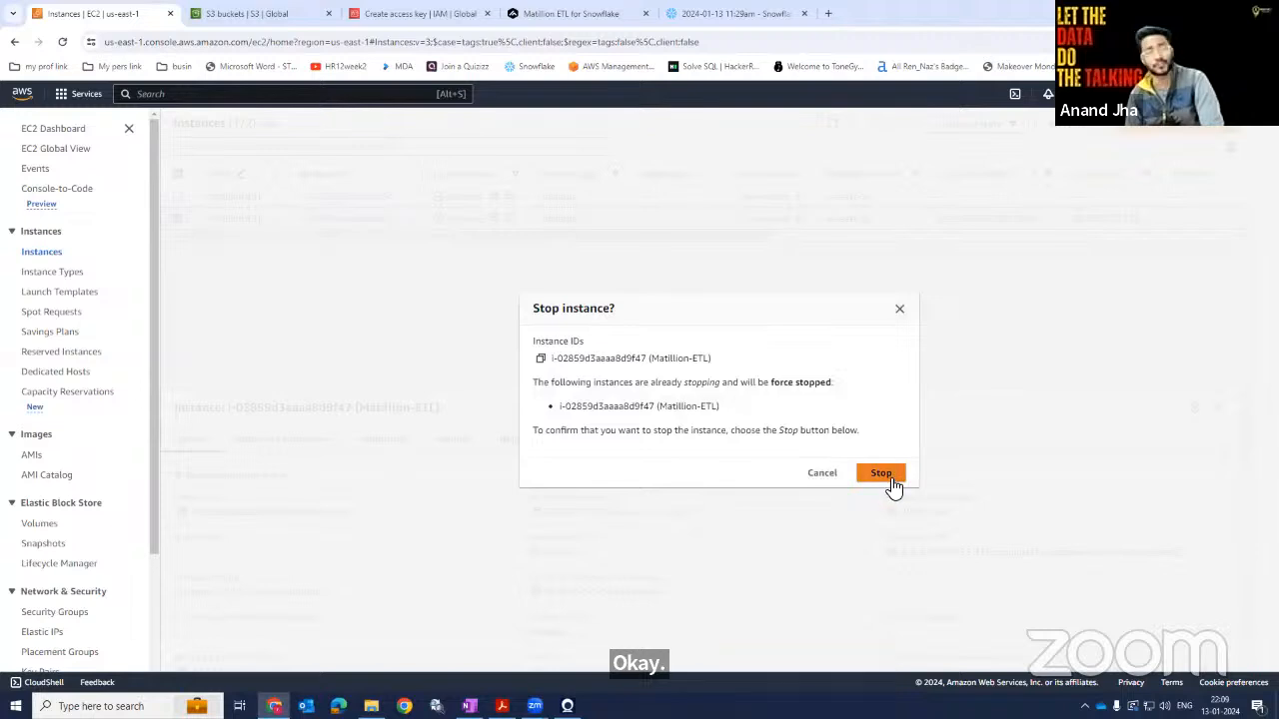
left_click(900, 312)
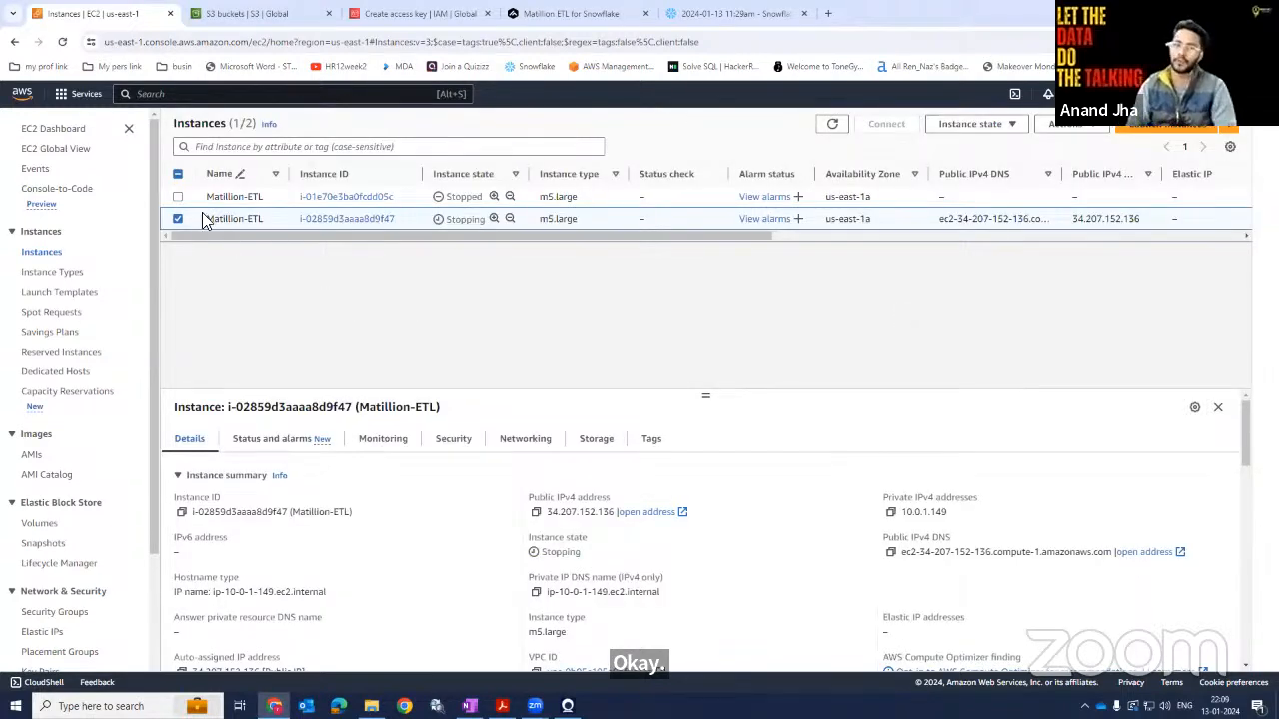
Refresh the instance list, select the stopped Matillion-ETL instance and start it.
left_click(62, 42)
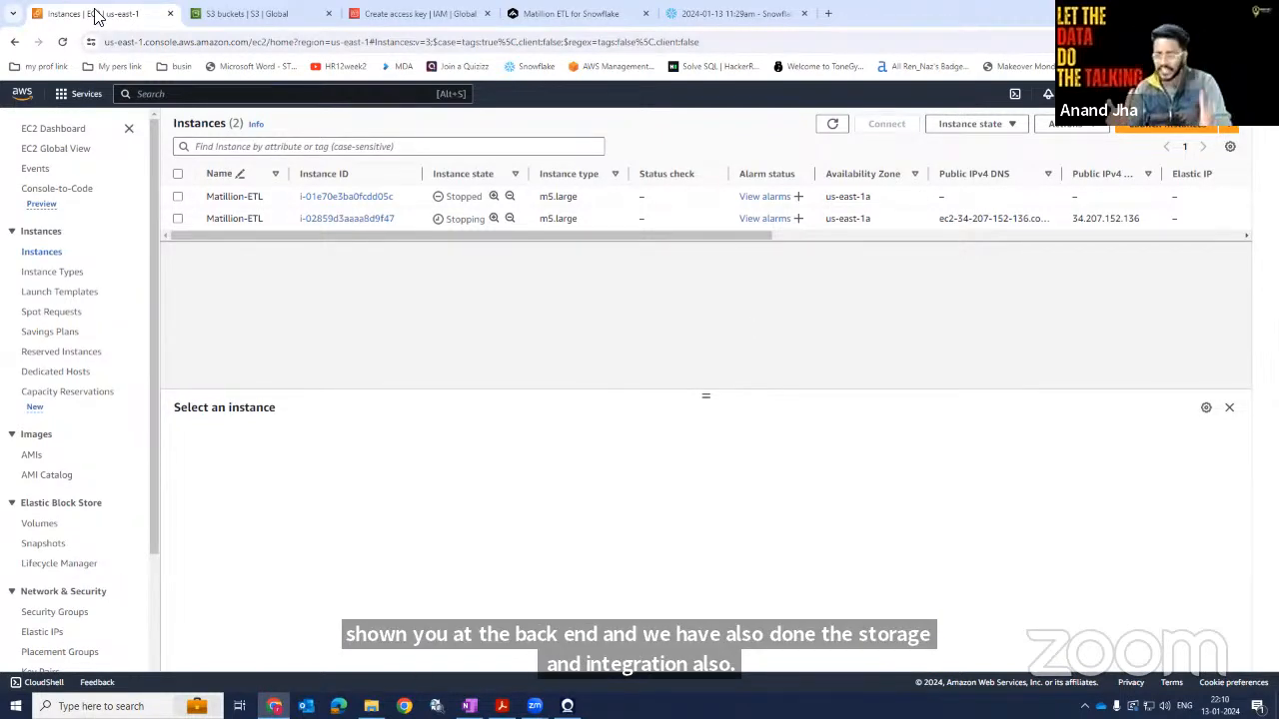
left_click(65, 45)
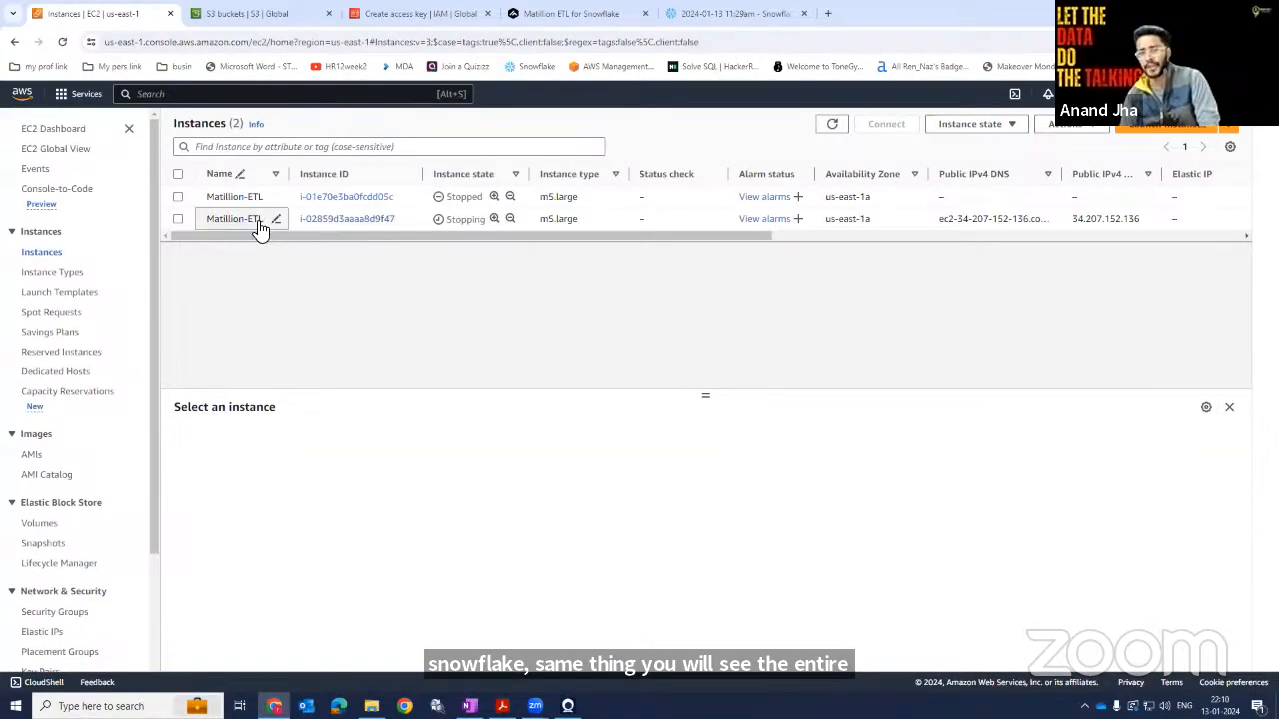
left_click(177, 220)
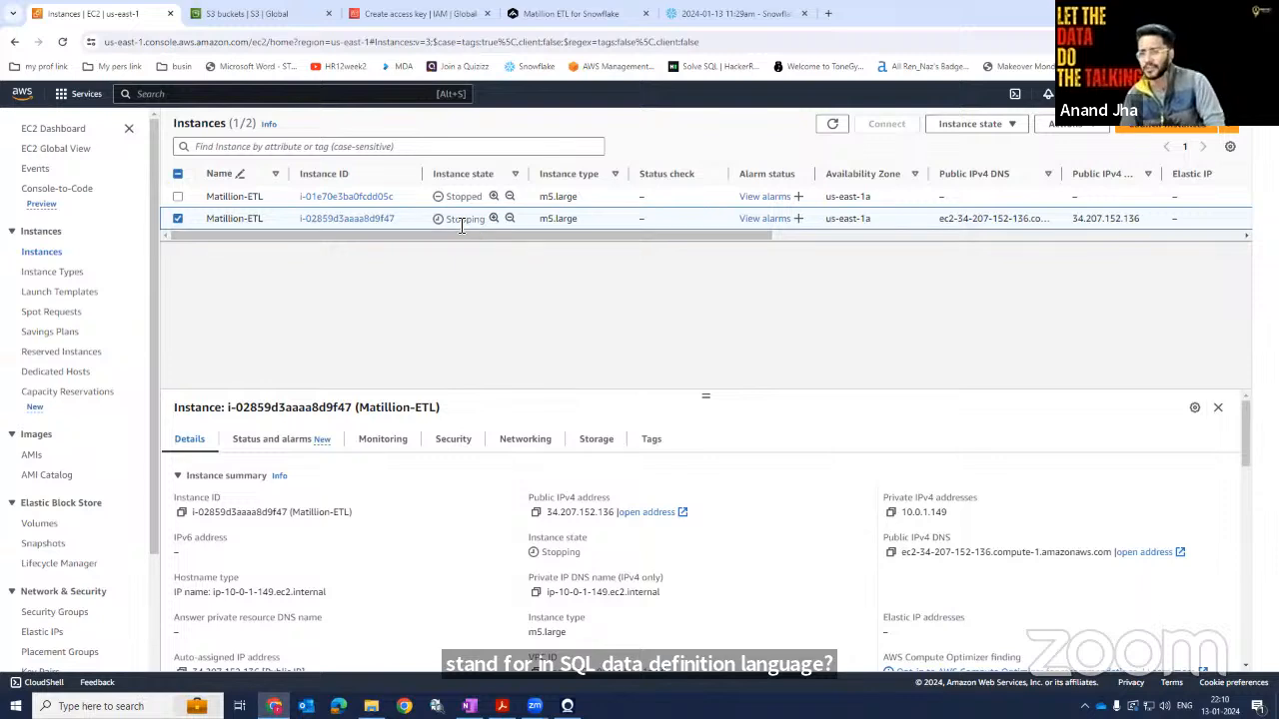
left_click(999, 126)
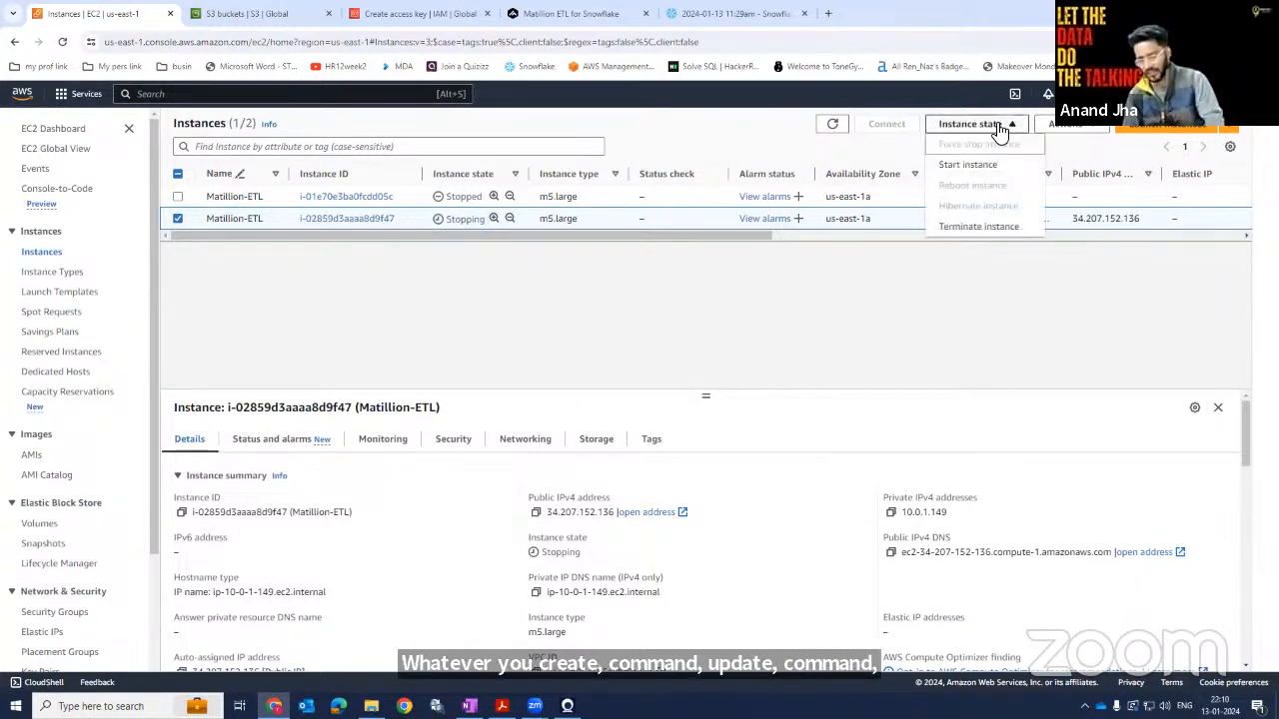
left_click(718, 246)
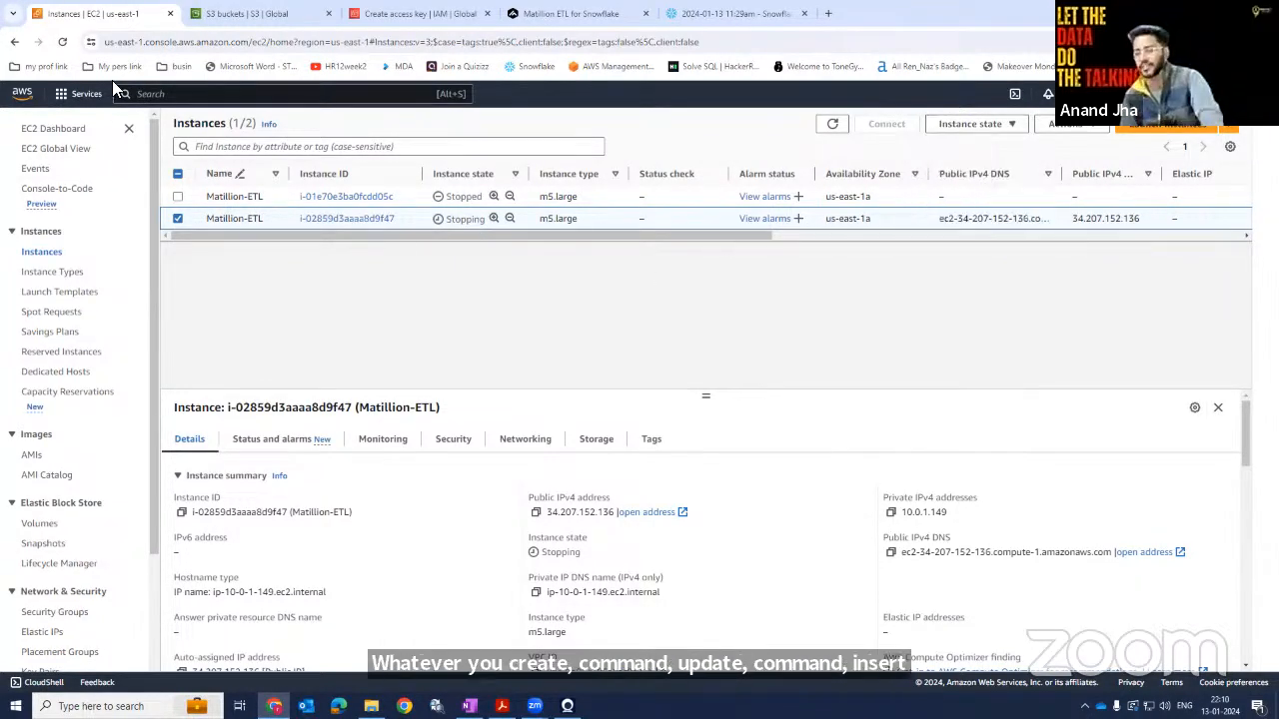
left_click(66, 43)
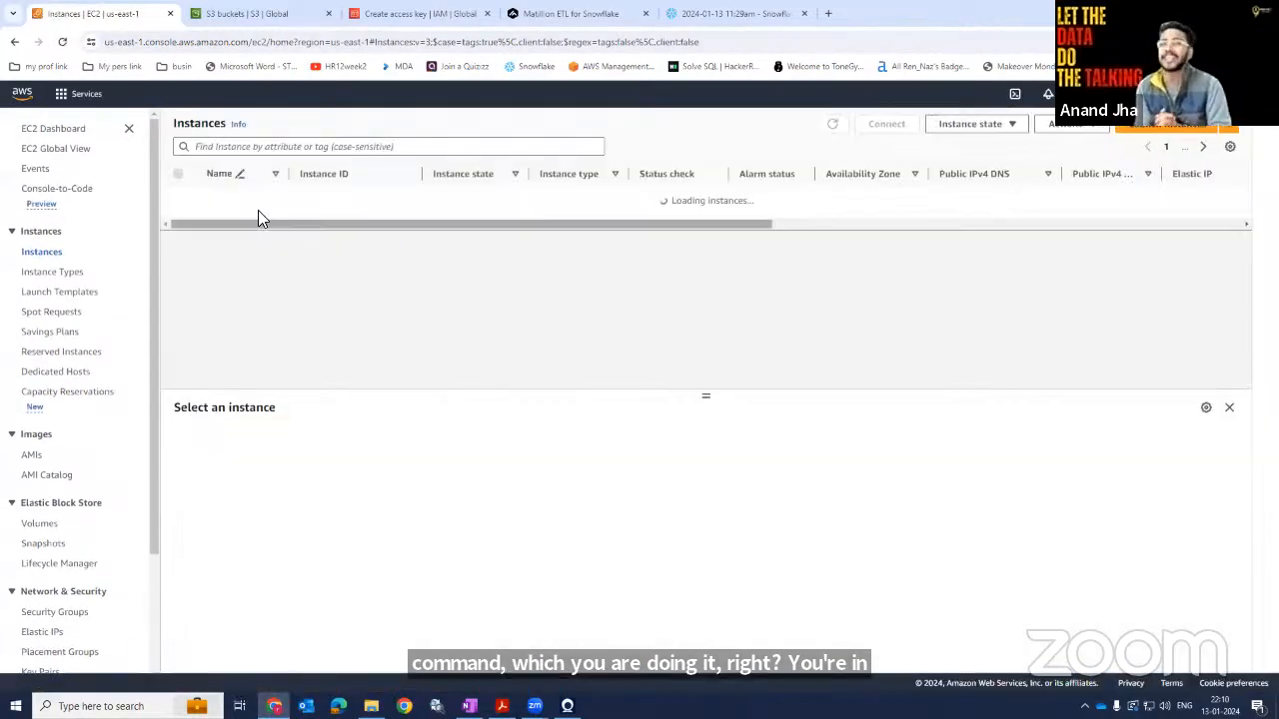
left_click(176, 219)
left_click(1002, 126)
left_click(986, 166)
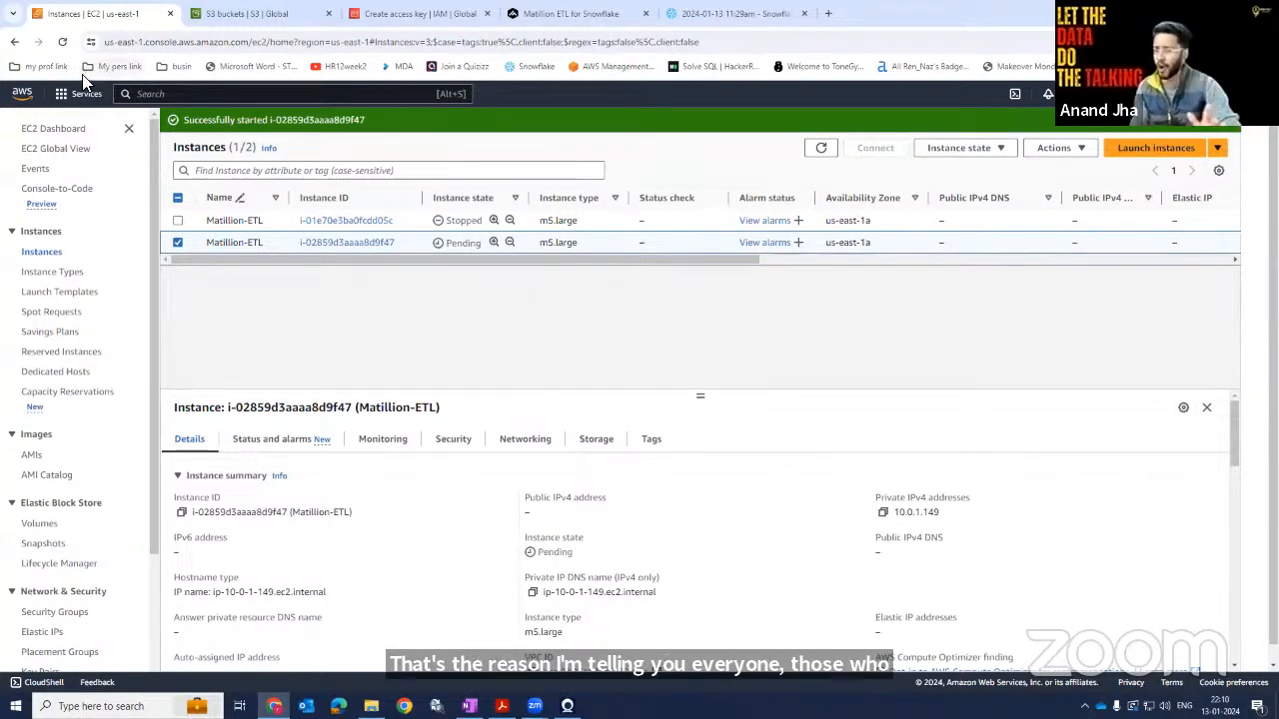
Refresh the list repeatedly and check the restarted Matillion-ETL instance's status checks.
left_click(63, 42)
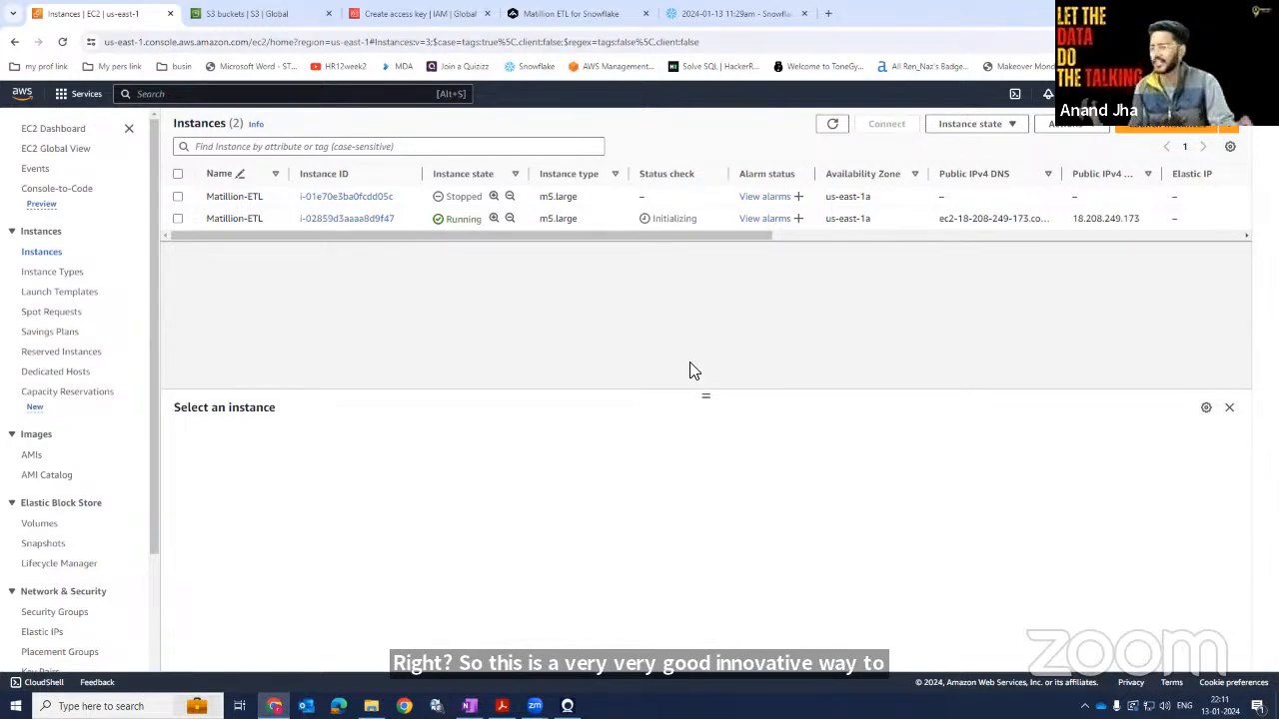
left_click(62, 44)
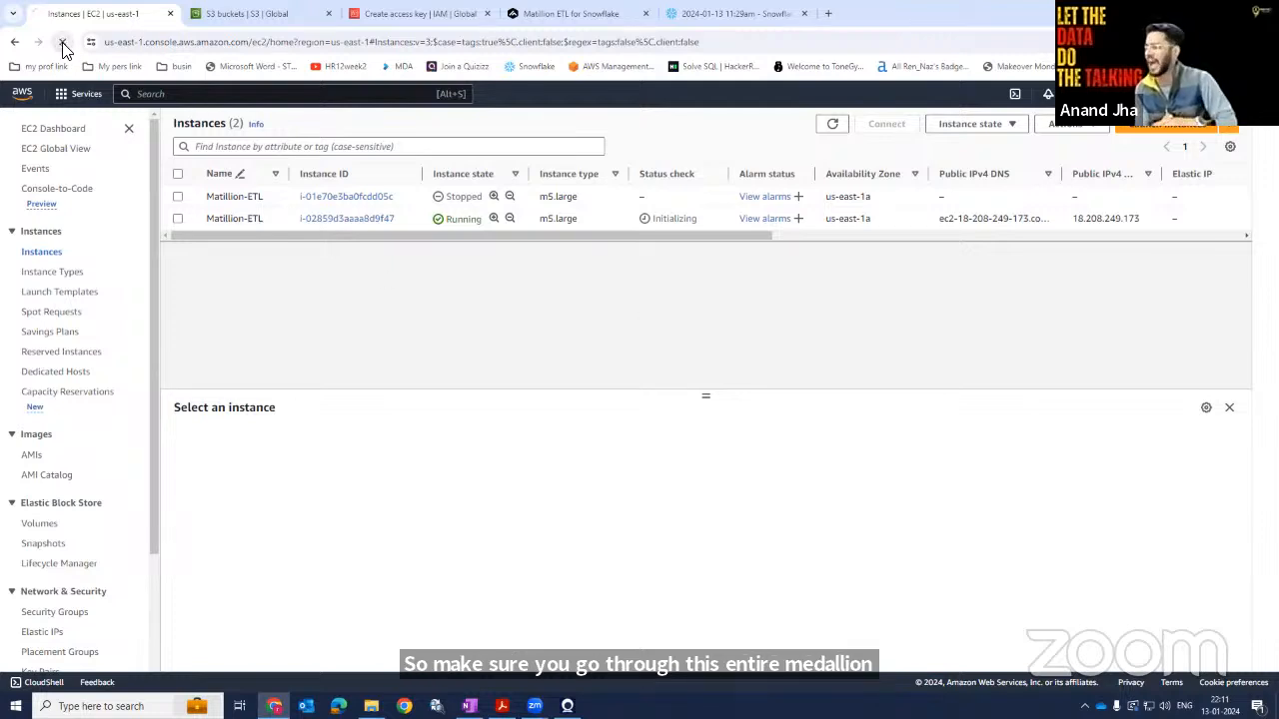
left_click(63, 42)
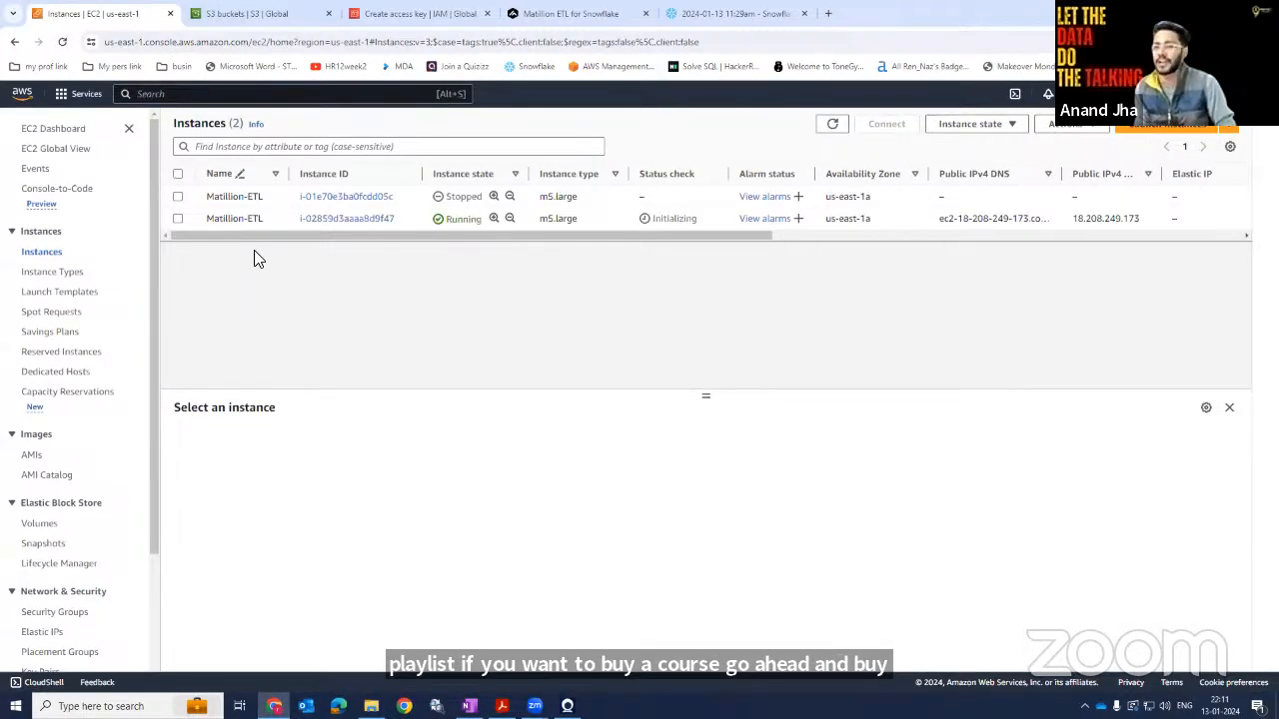
left_click(63, 44)
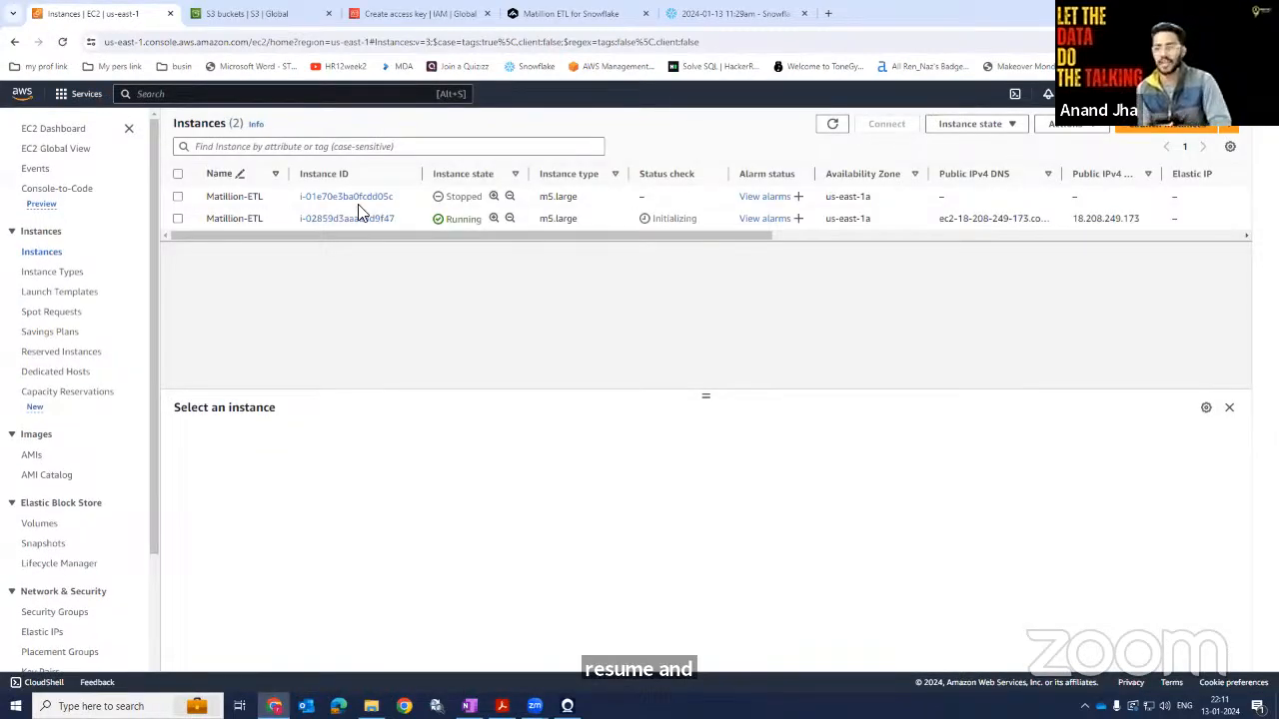
left_click(233, 218)
left_click(277, 440)
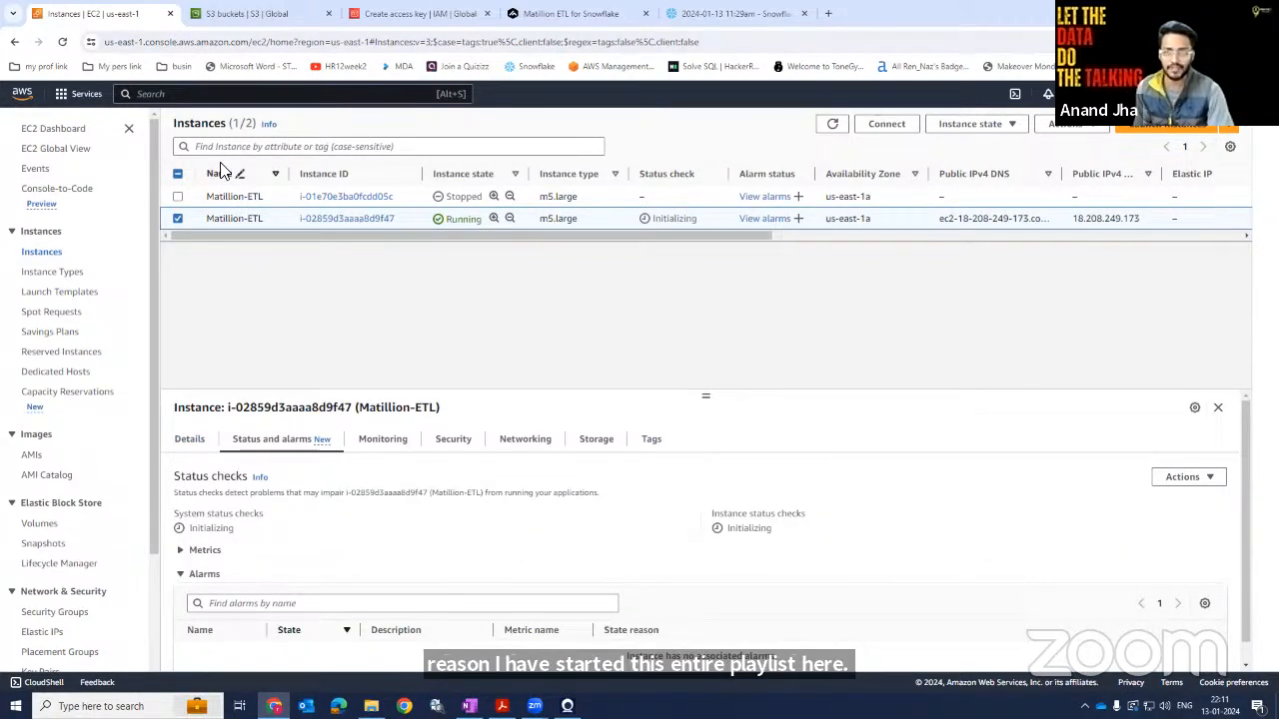
left_click(63, 43)
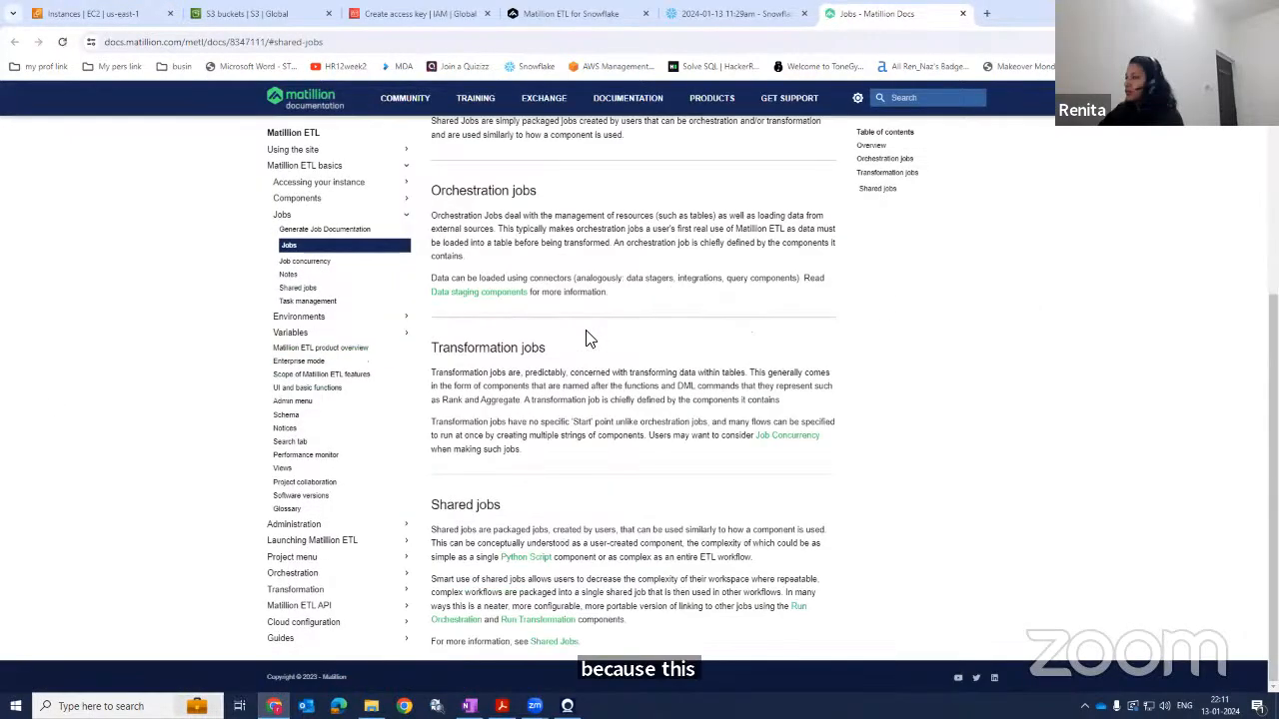
Read the Jobs overview on orchestration and transformation jobs in the Matillion documentation.
scroll(756, 397, "up", 5)
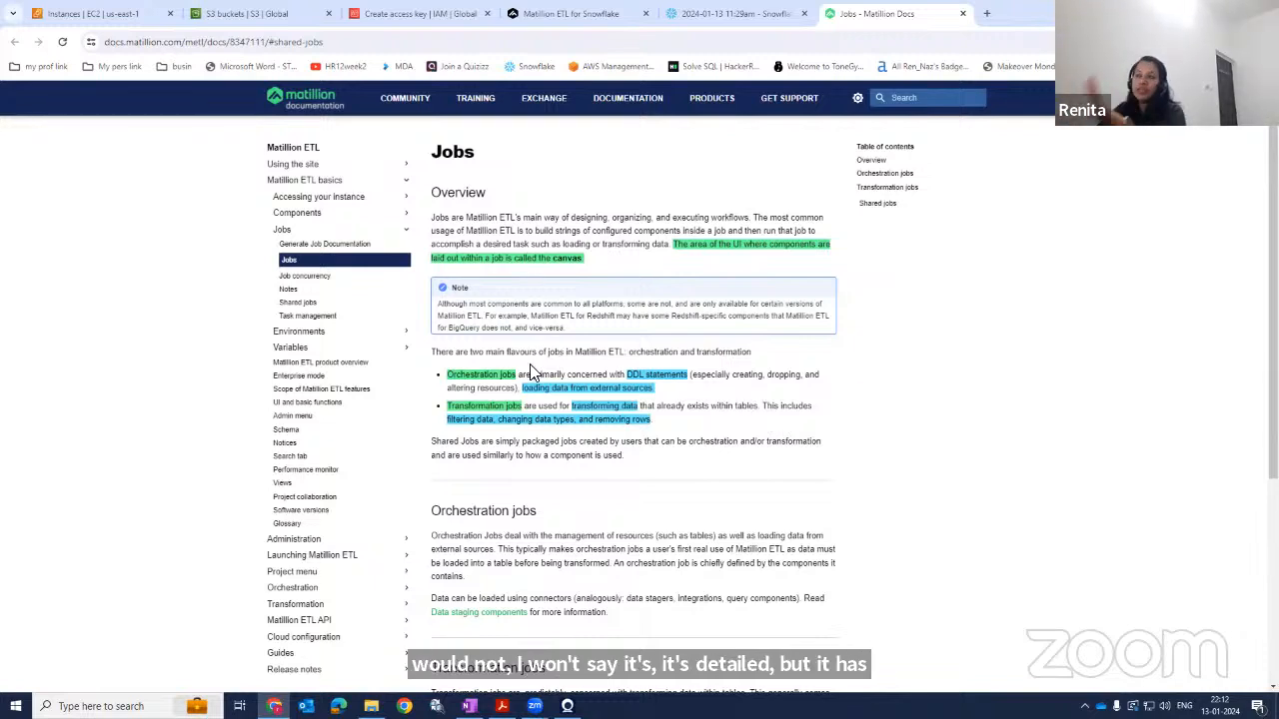
mouse_move(484, 376)
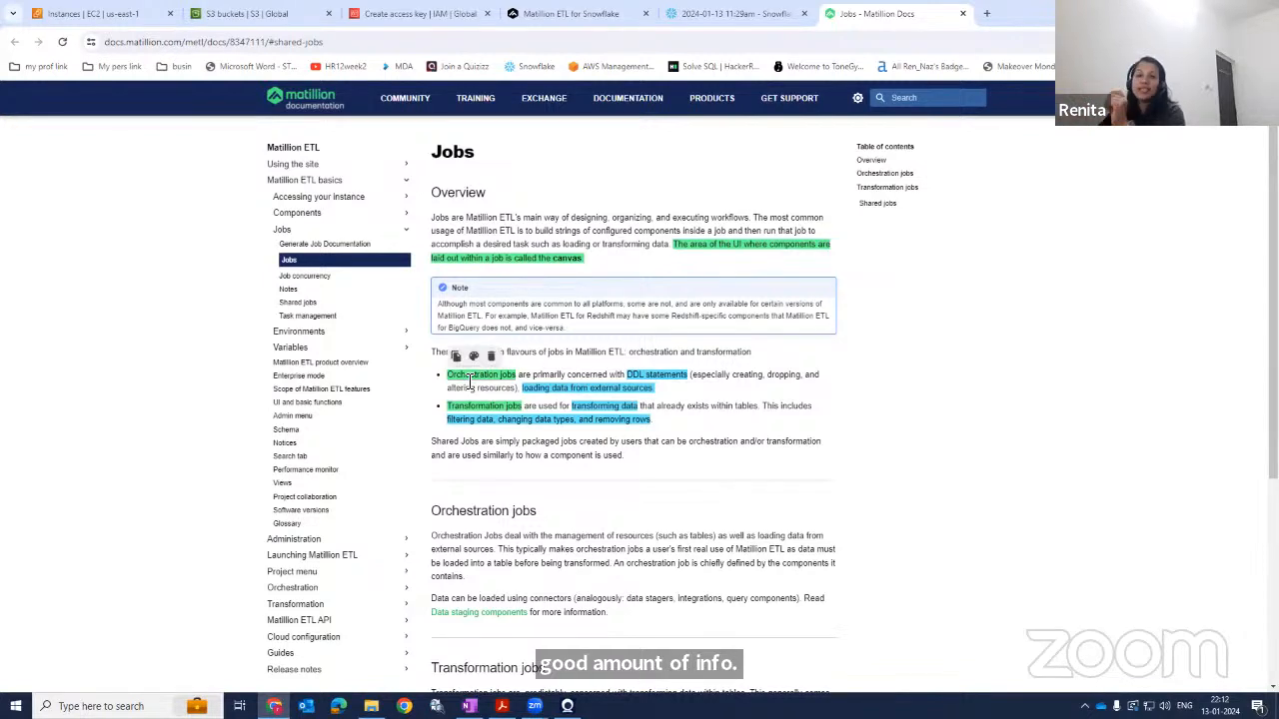
mouse_move(481, 408)
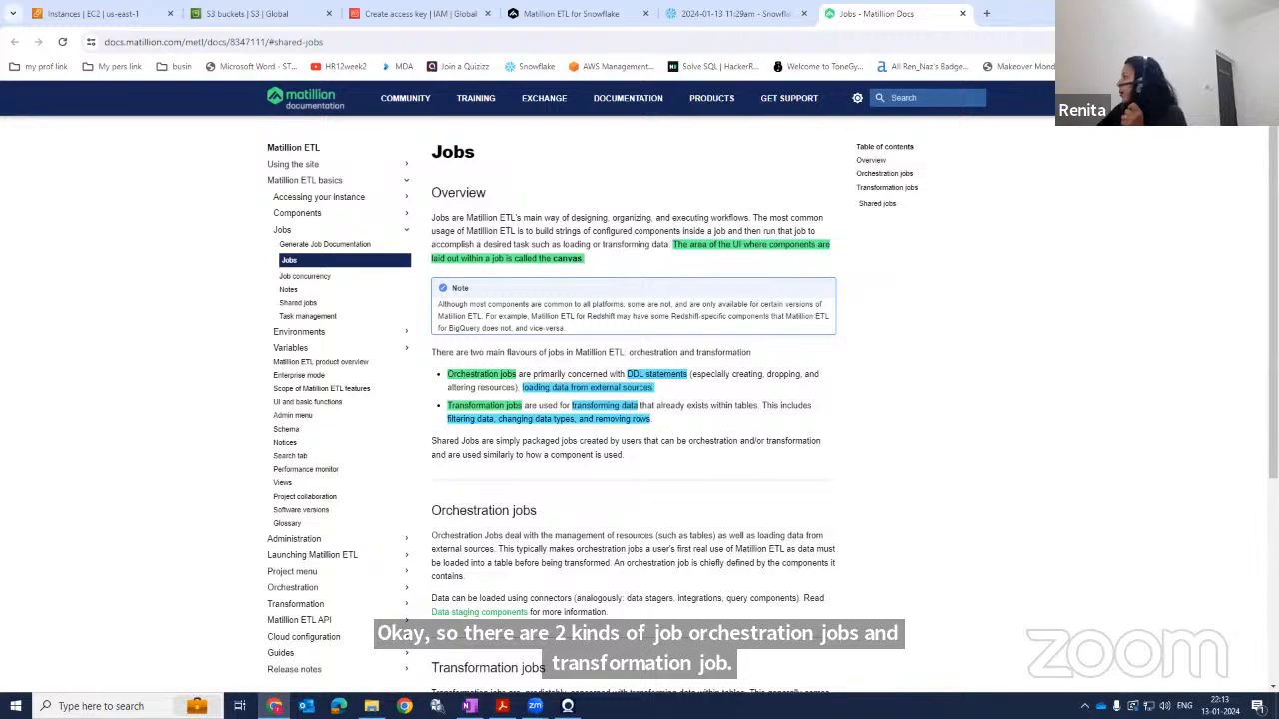
Return to the EC2 instances, select the running Matillion-ETL instance and open its details page.
left_click(54, 13)
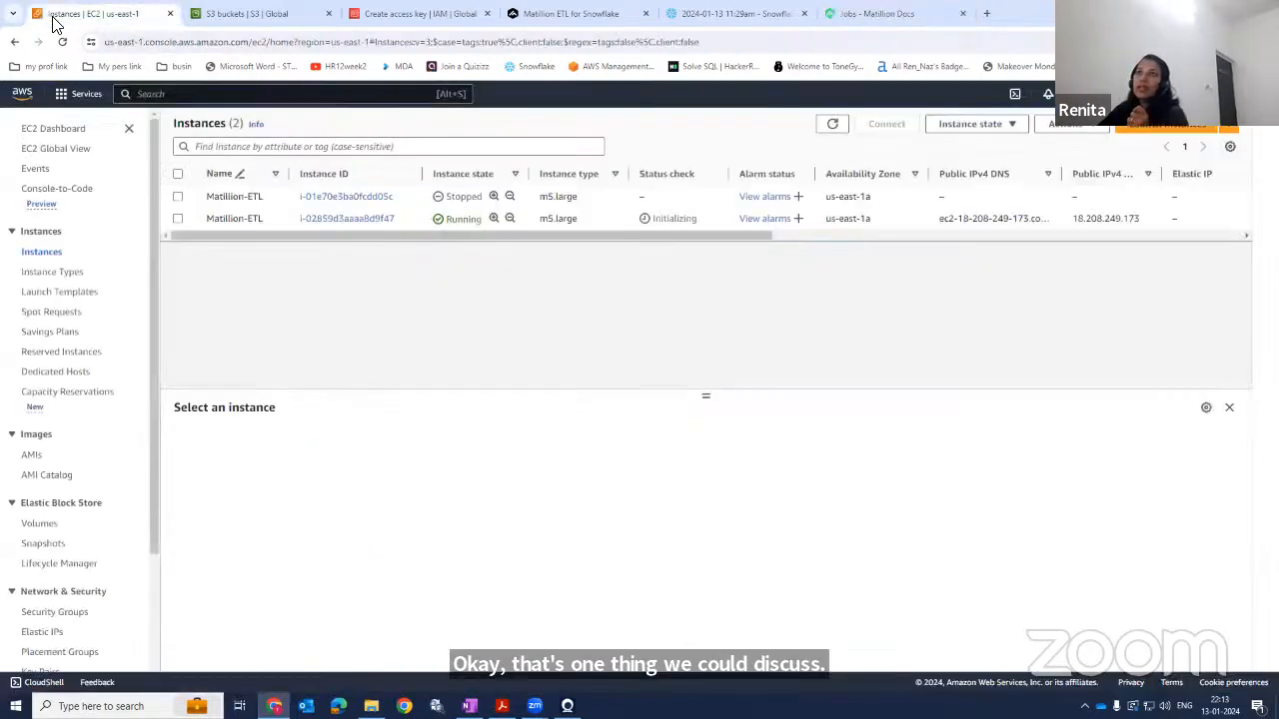
left_click(61, 42)
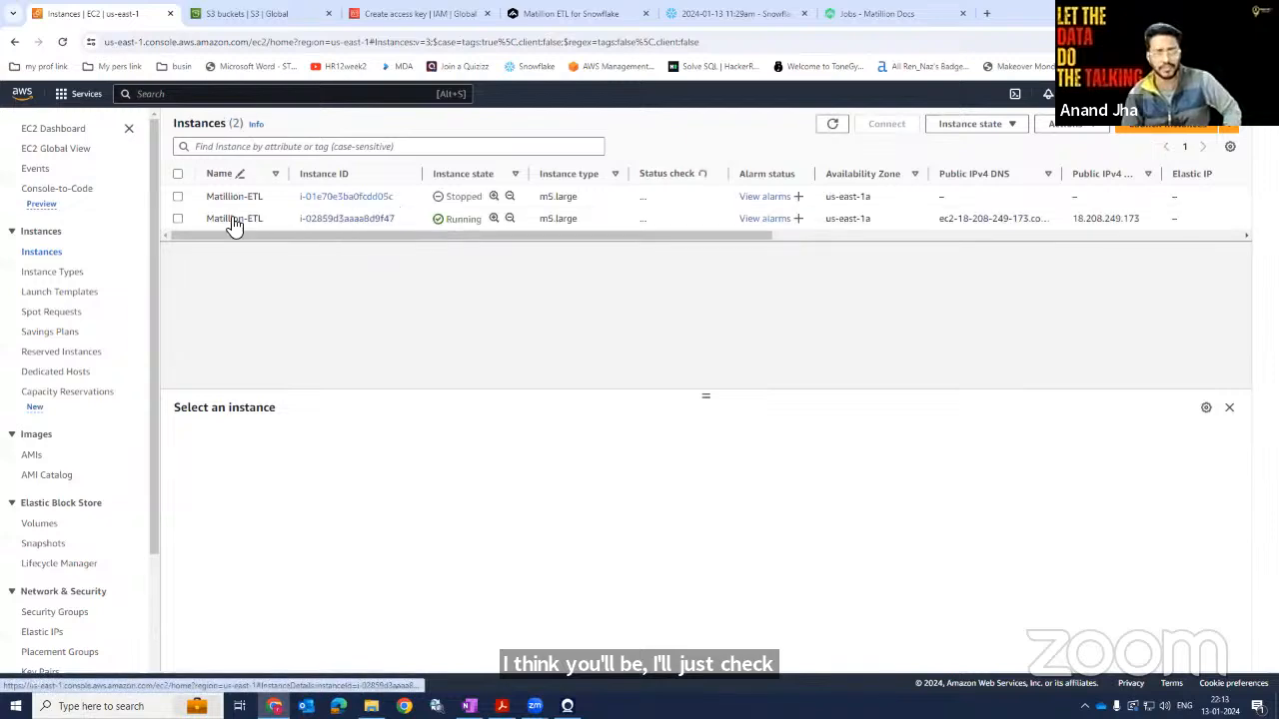
left_click(178, 218)
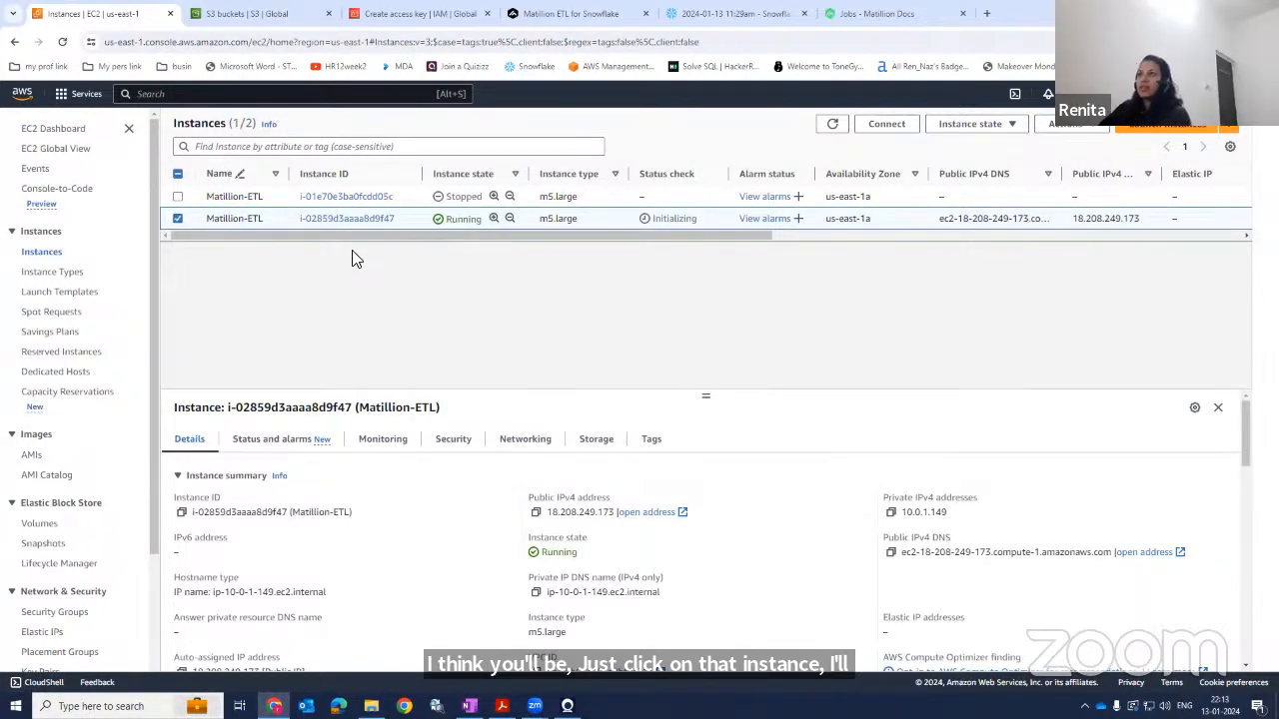
left_click(361, 218)
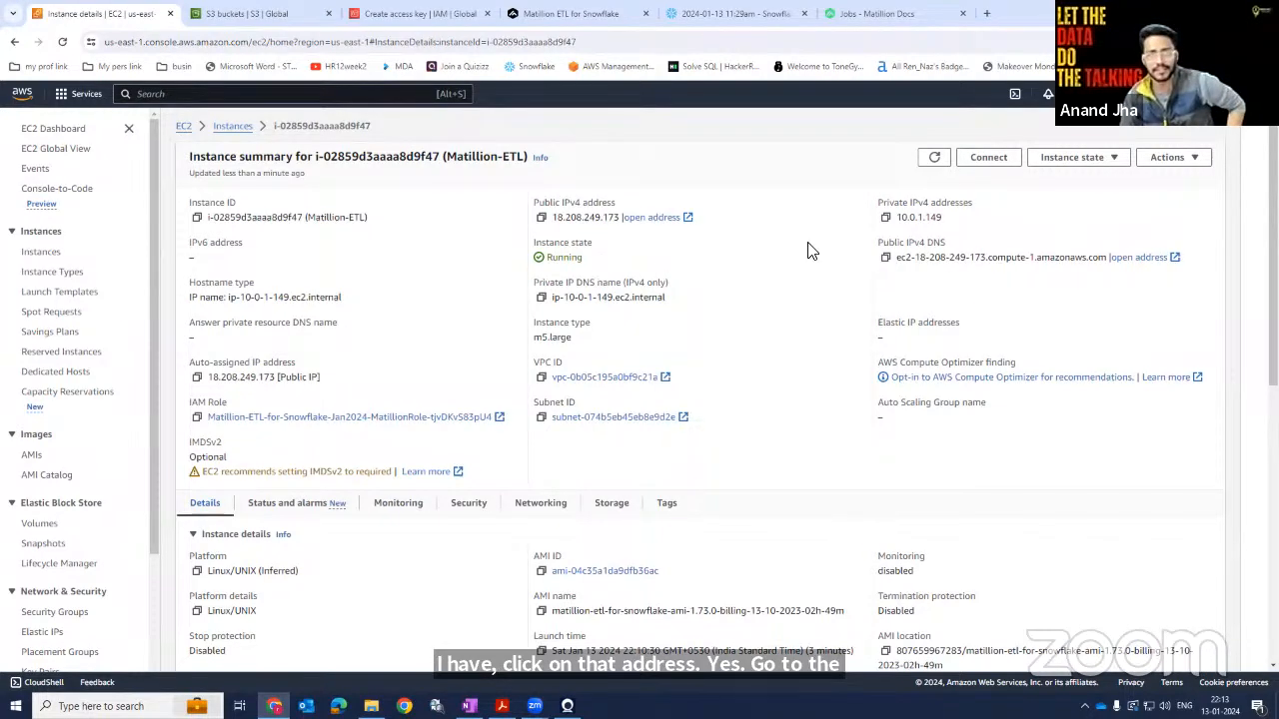
Copy the instance ID and open the instance's public address, continuing past the certificate warning to the Matillion login.
left_click(197, 217)
left_click(646, 219)
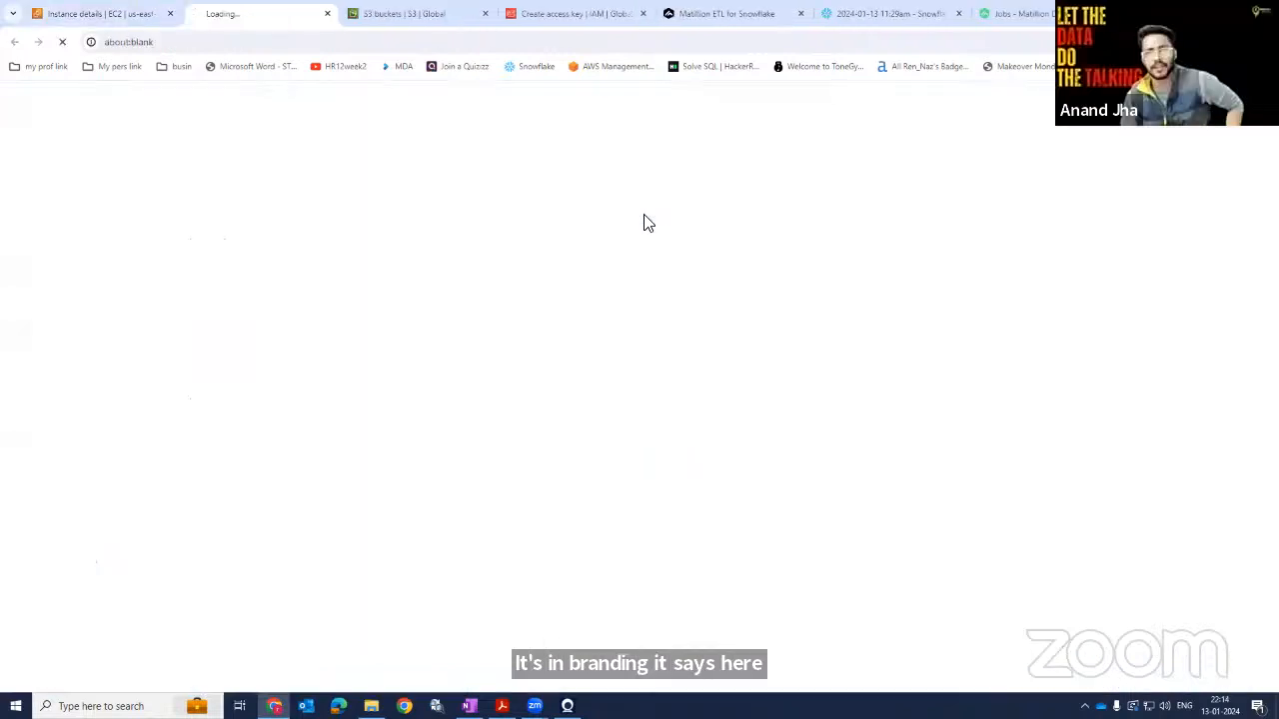
left_click(492, 262)
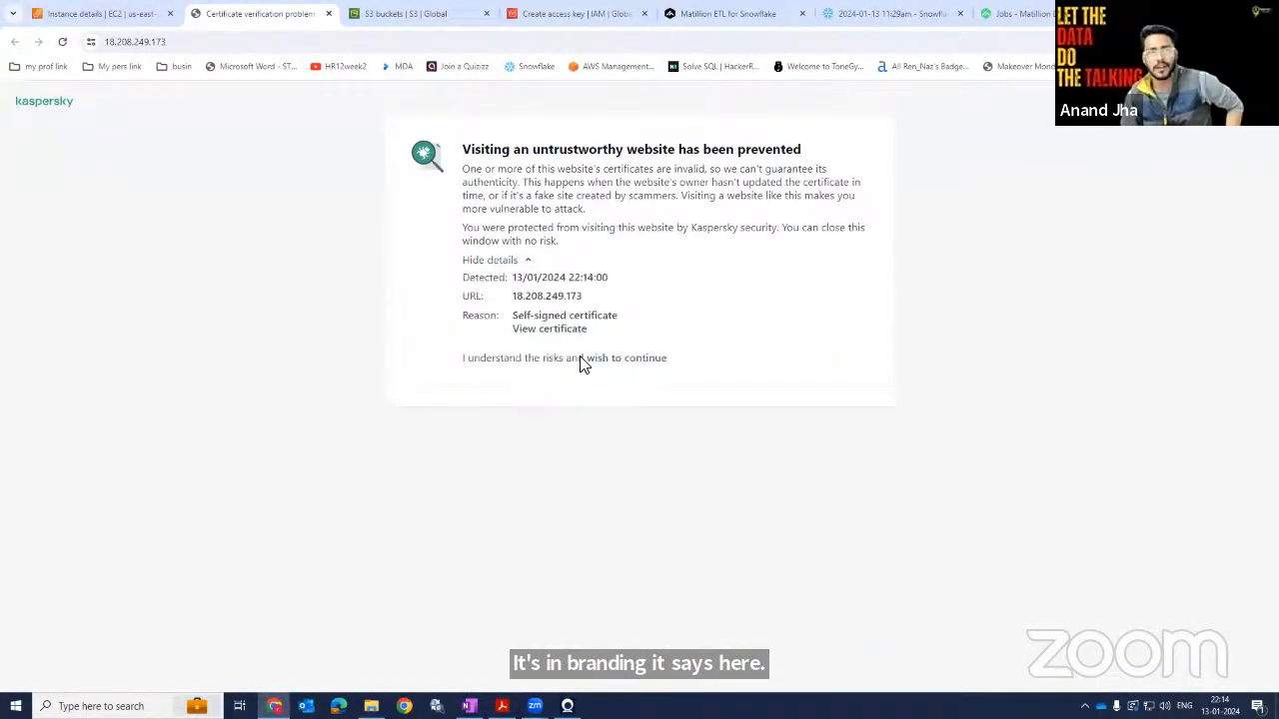
left_click(629, 361)
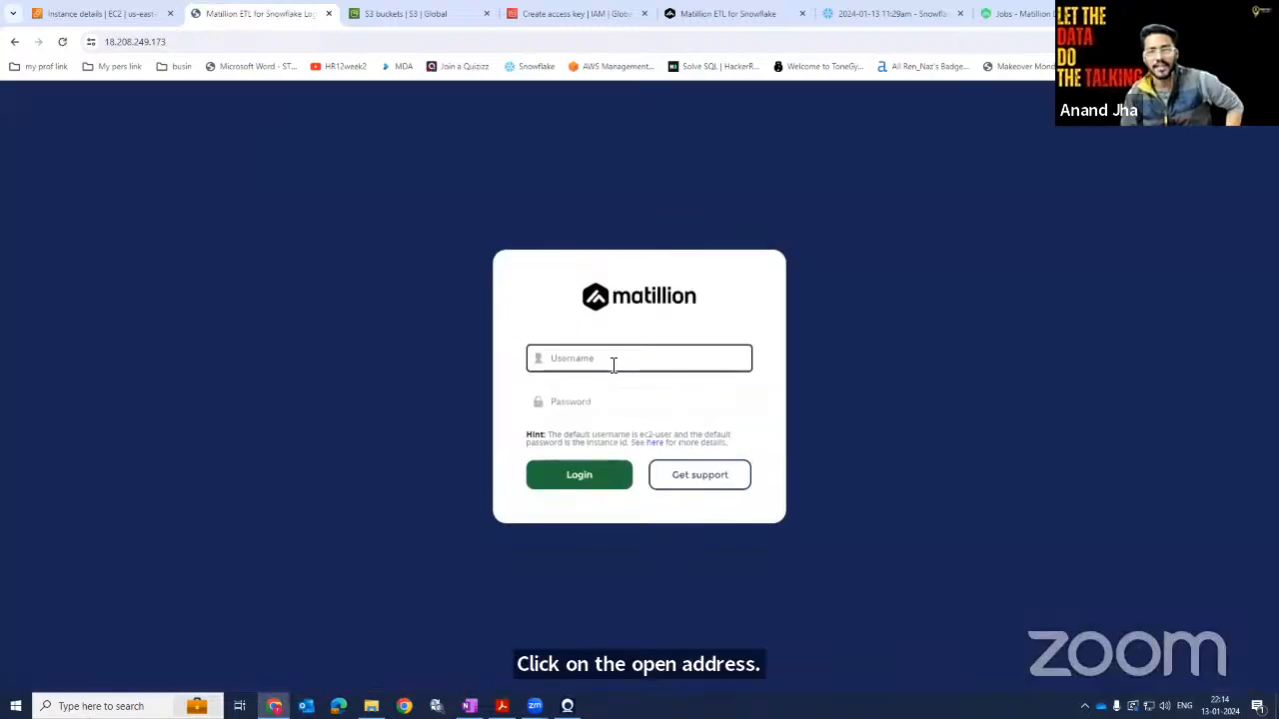
left_click(613, 365)
left_click(607, 392)
left_click(600, 403)
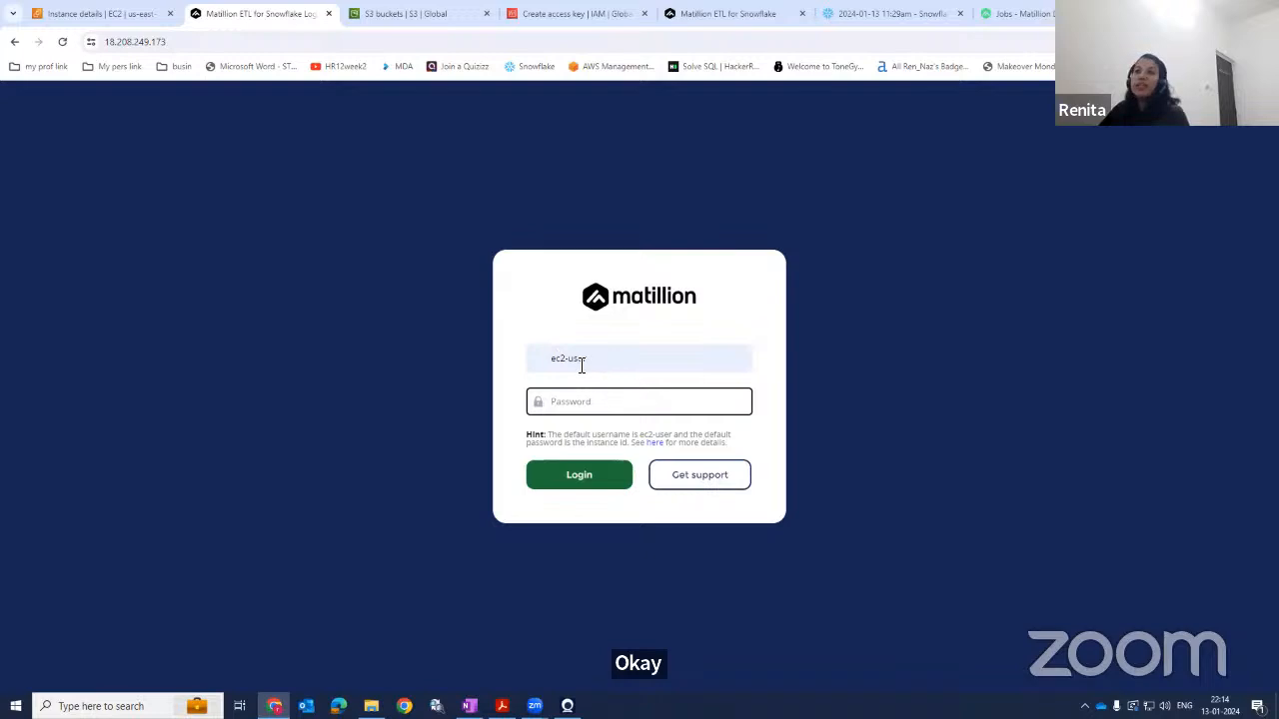
left_click(77, 18)
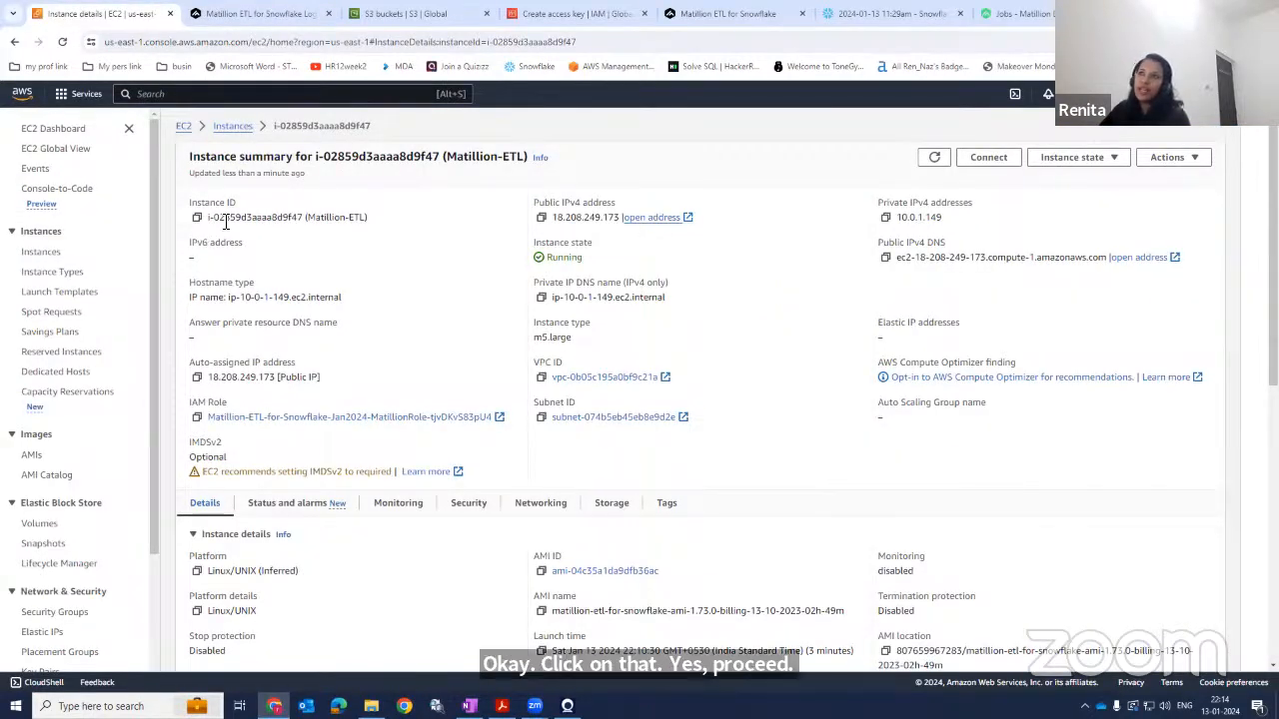
left_click(657, 221)
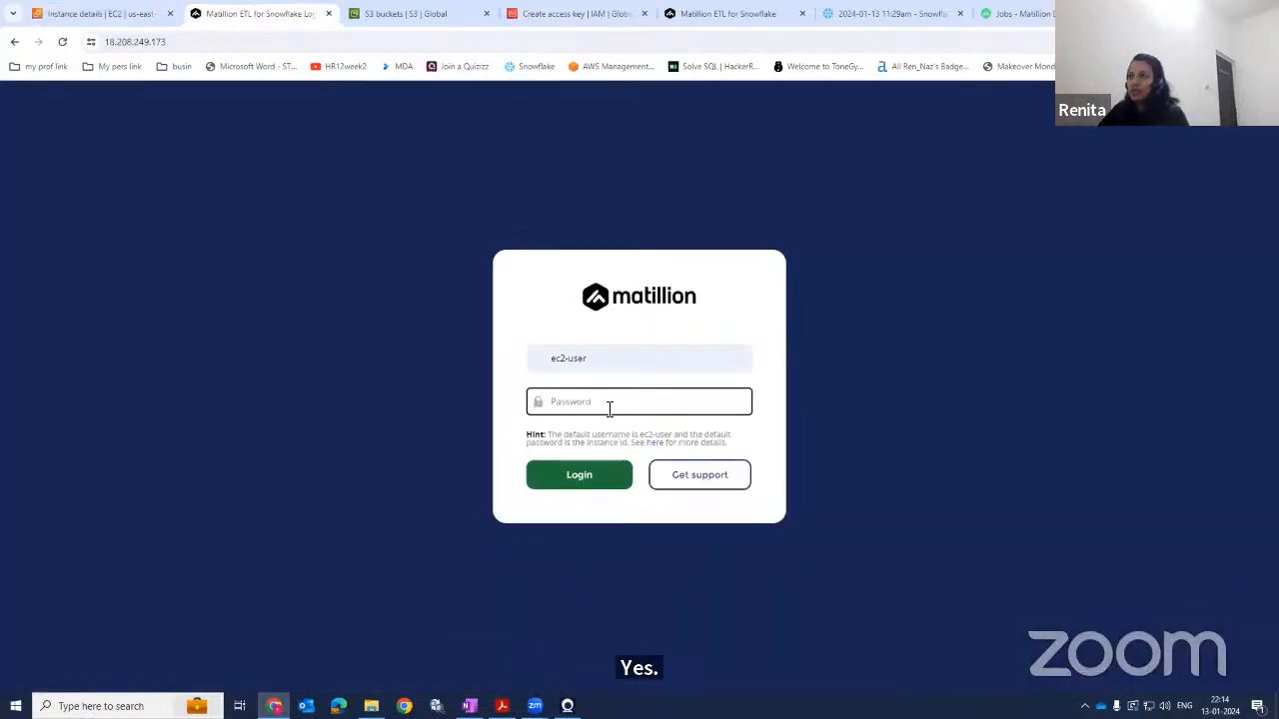
Paste the instance ID as the login password, log in, and decline saving the password.
key("ctrl+v")
left_click(585, 476)
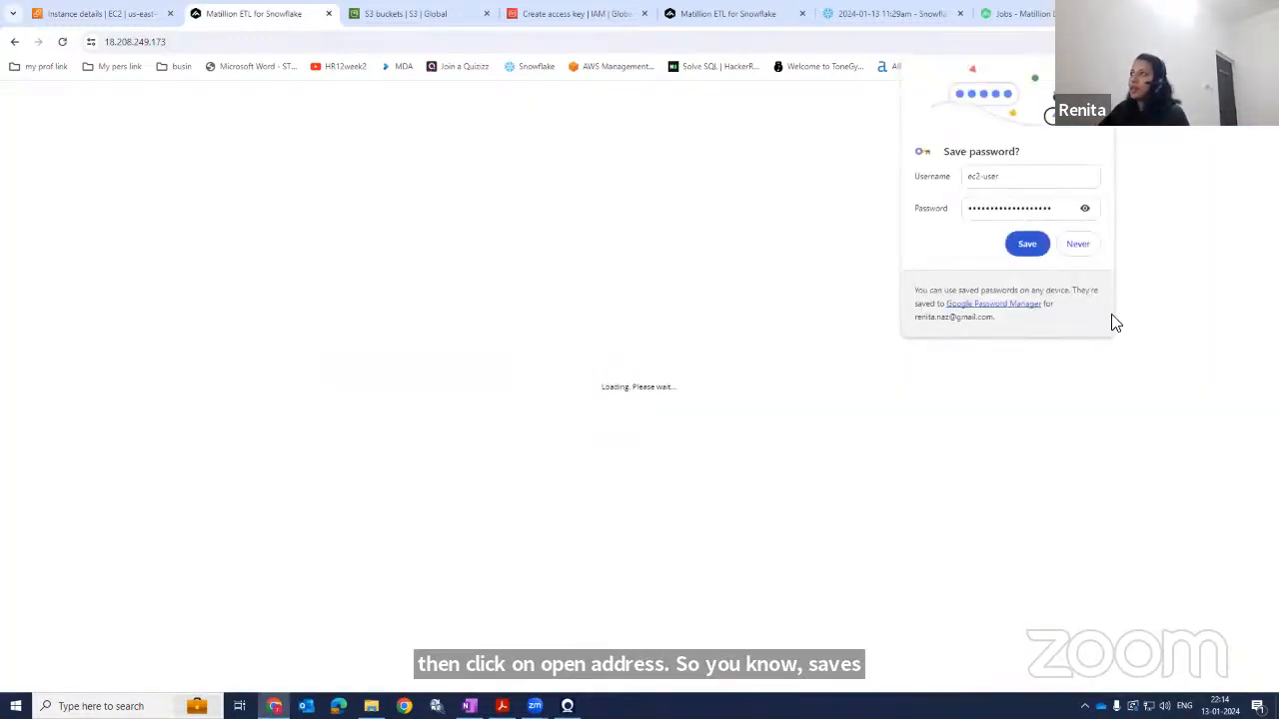
left_click(1076, 245)
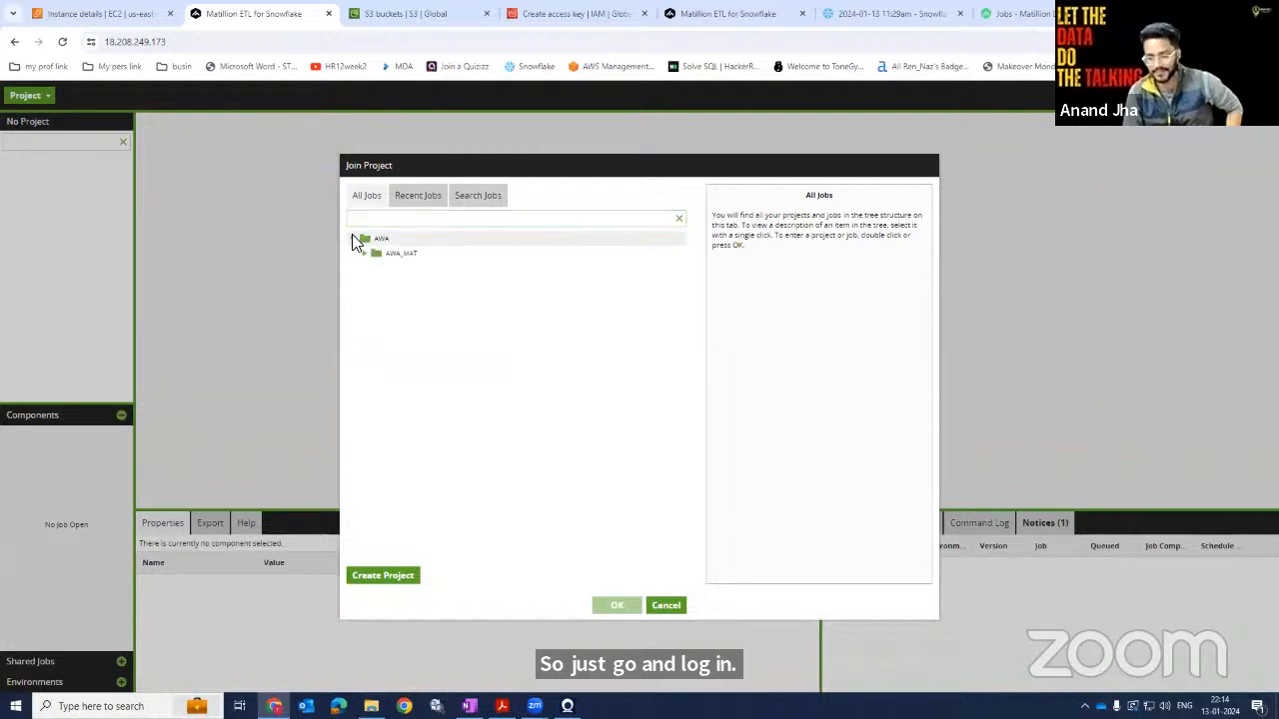
Join the AWA_MAT project inside the AWA project group.
left_click(352, 238)
left_click(374, 254)
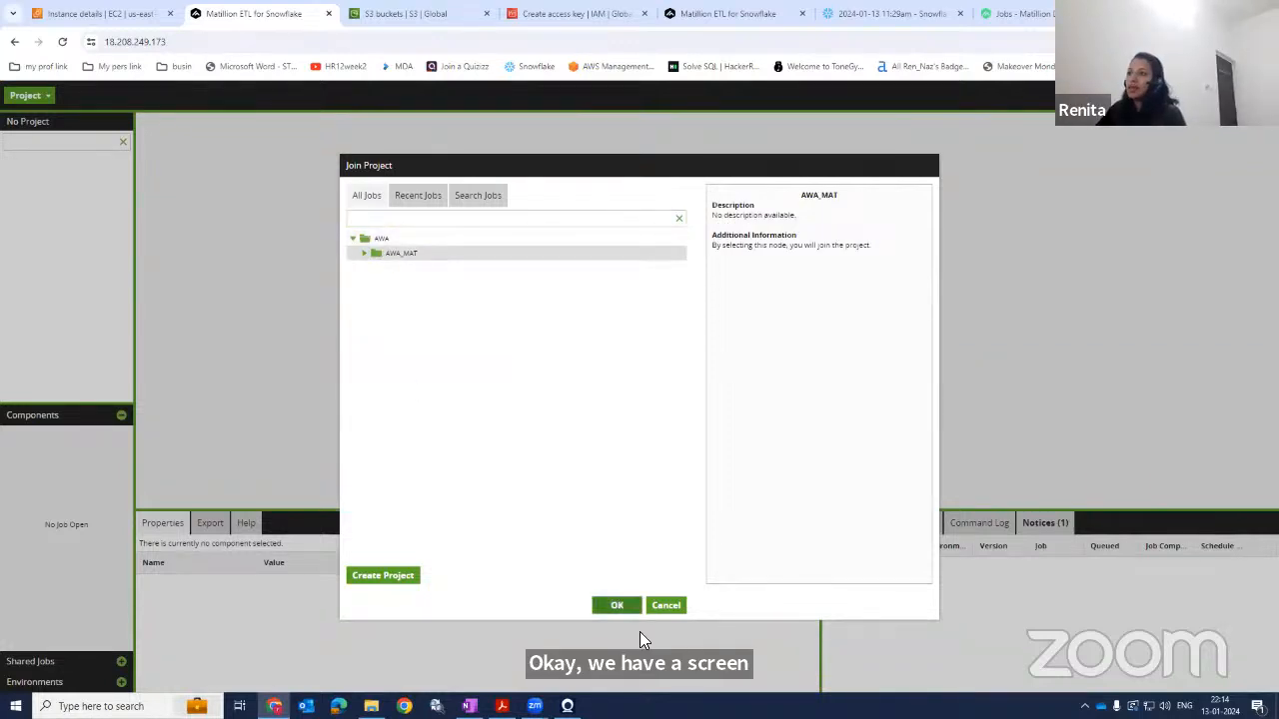
left_click(614, 606)
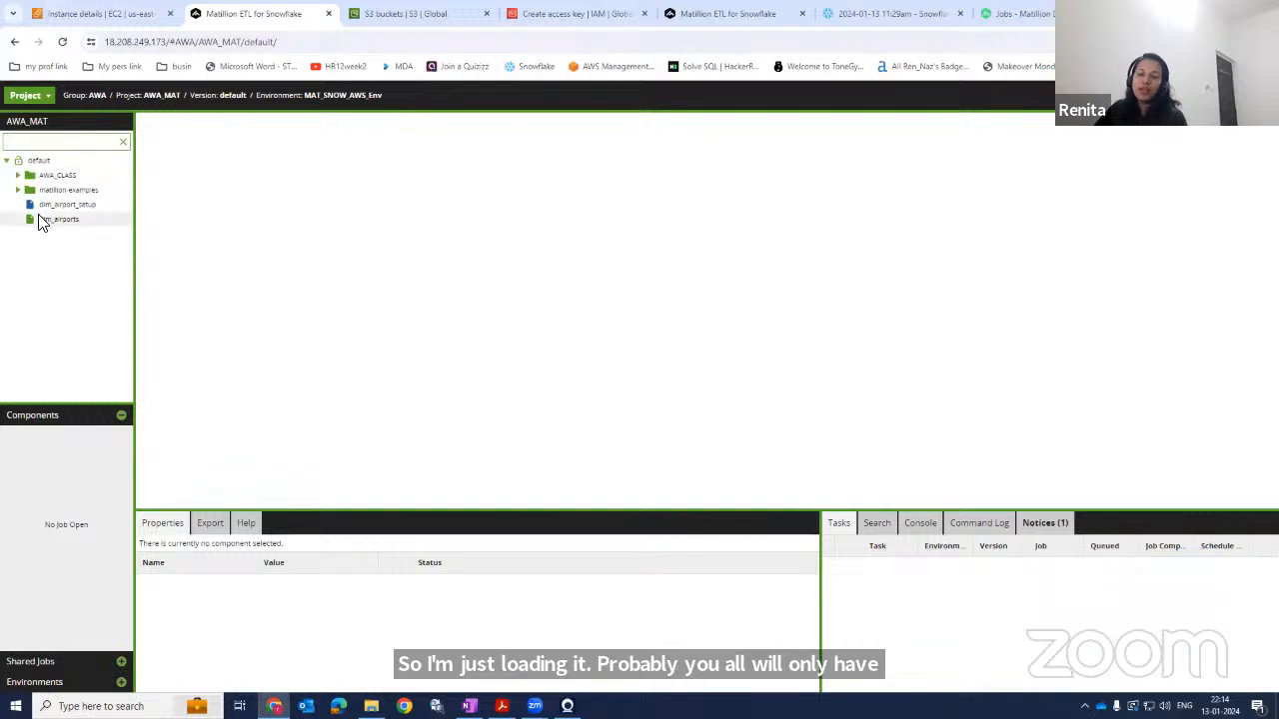
Open the dim_airport_setup and dim_airports sample jobs, examine their canvases and close both job tabs.
left_click(57, 210)
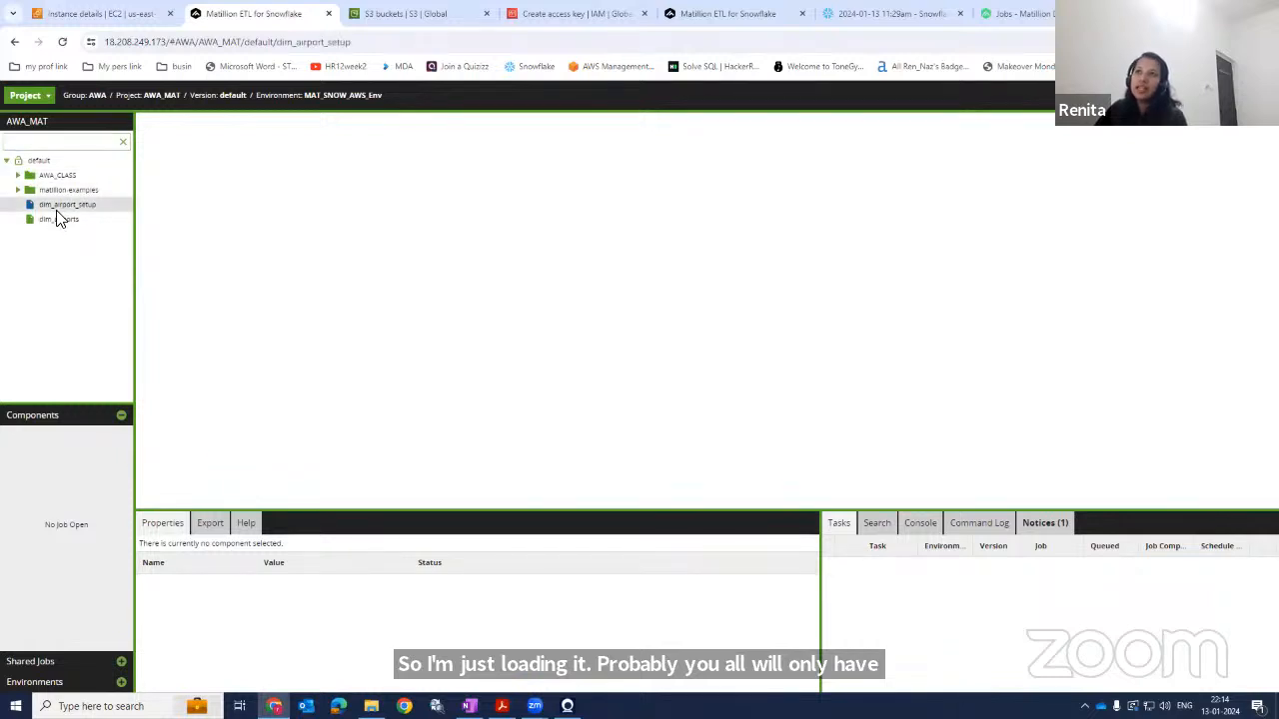
left_click(57, 219)
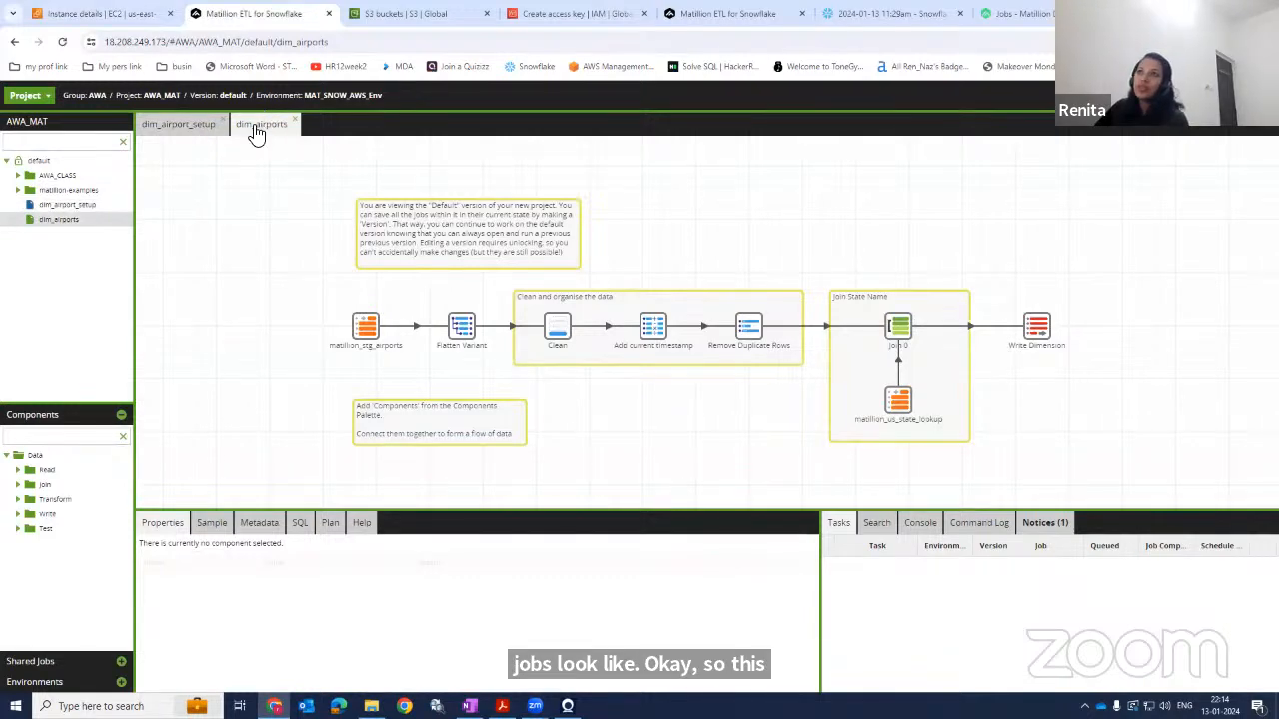
left_click(179, 126)
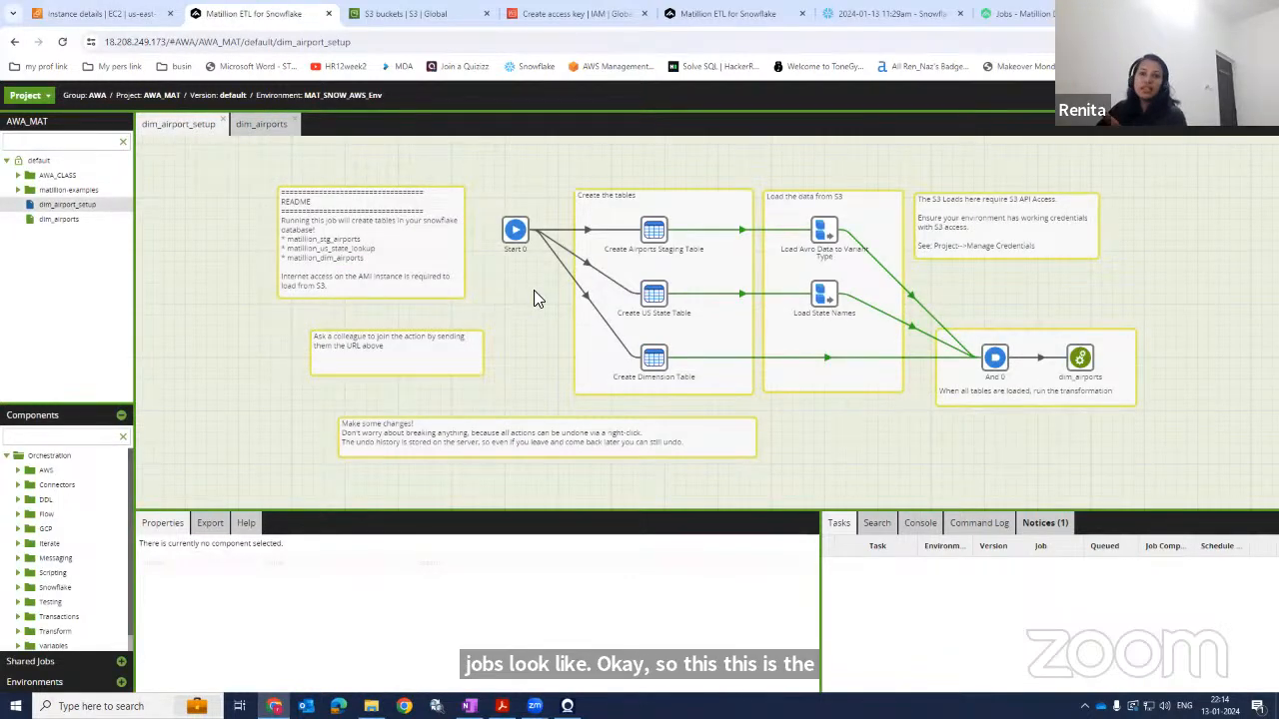
left_click(275, 130)
left_click(175, 130)
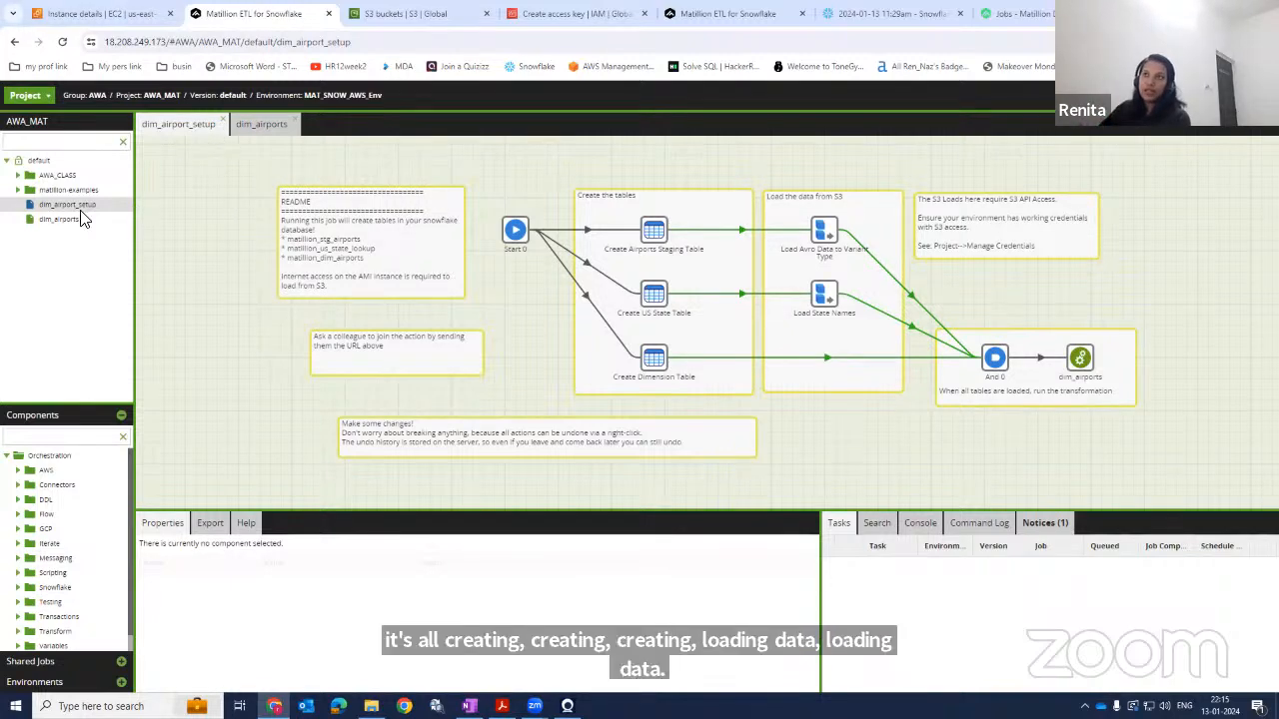
left_click(222, 120)
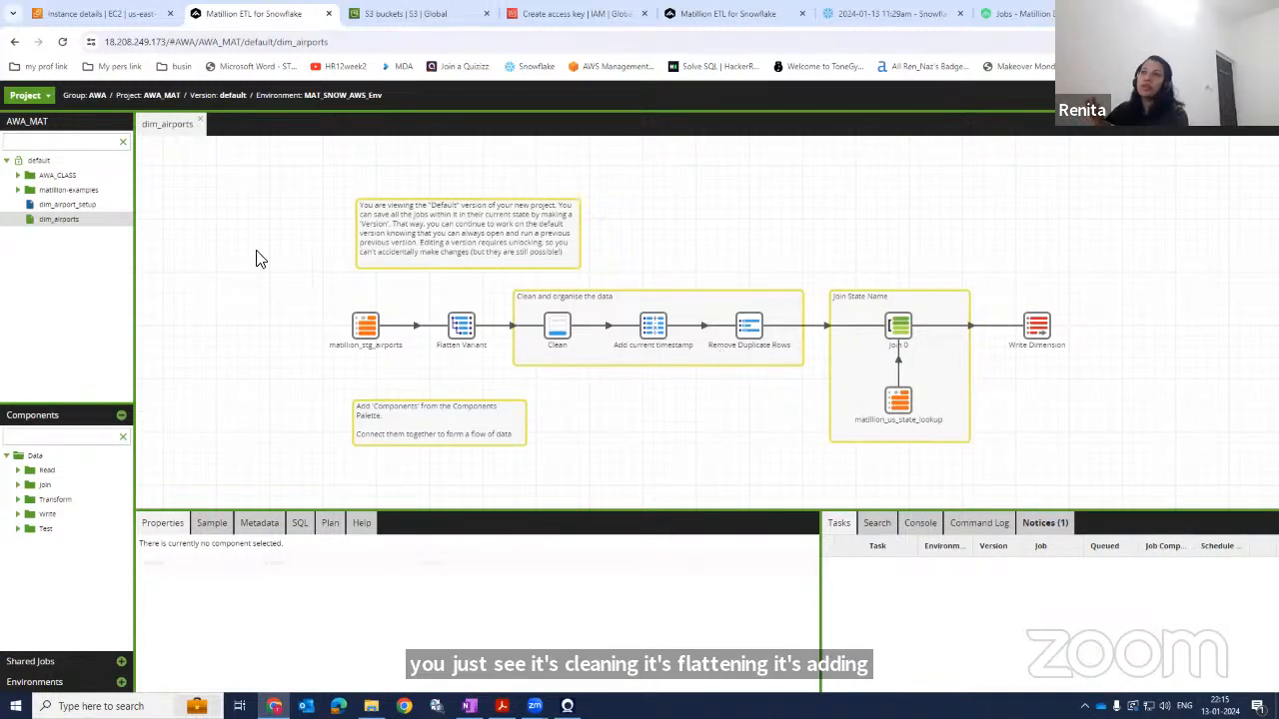
left_click(200, 122)
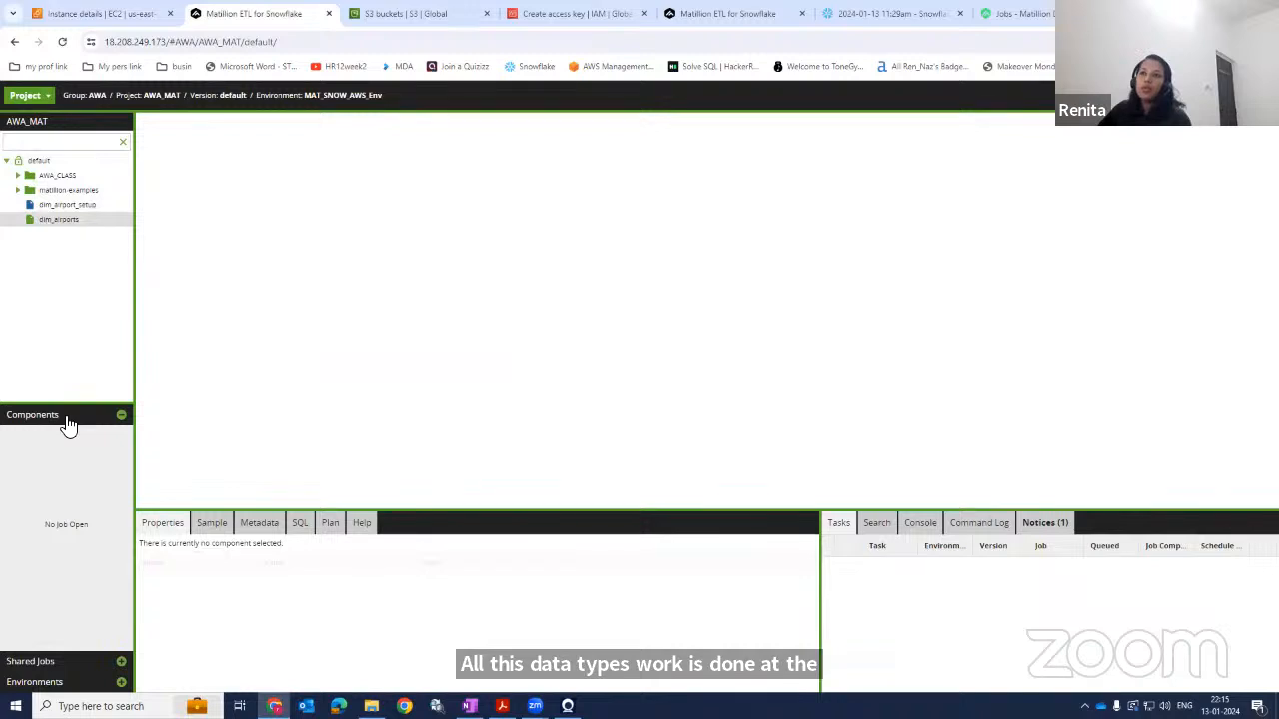
Reopen the sample jobs to browse the component groups, shared jobs and environment schemas, closing the job tabs at the end.
double_click(57, 220)
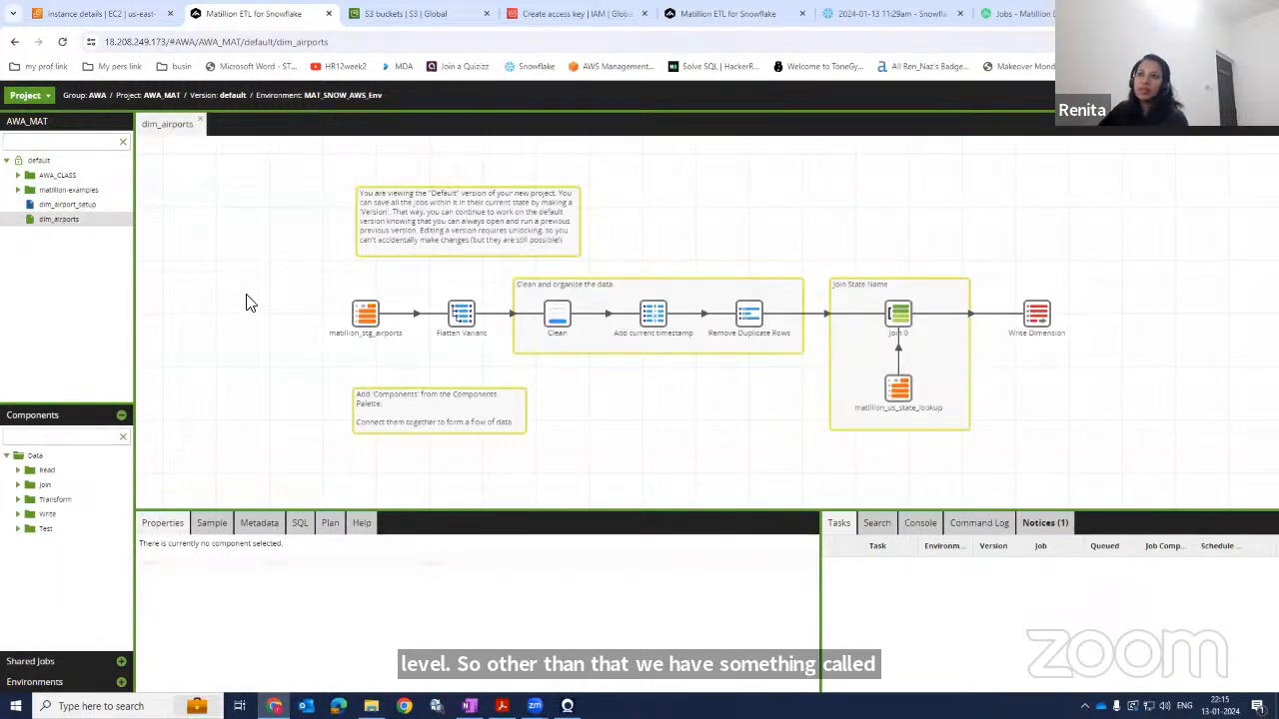
left_click(18, 470)
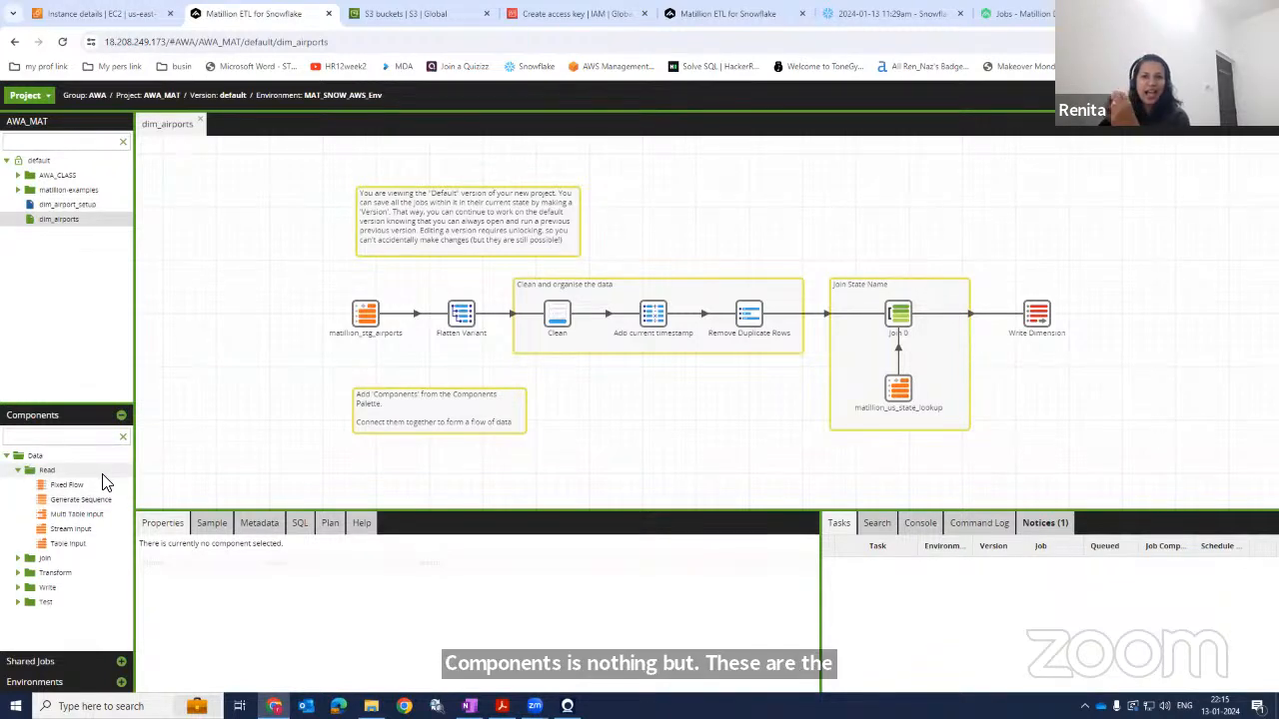
left_click(17, 470)
left_click(18, 485)
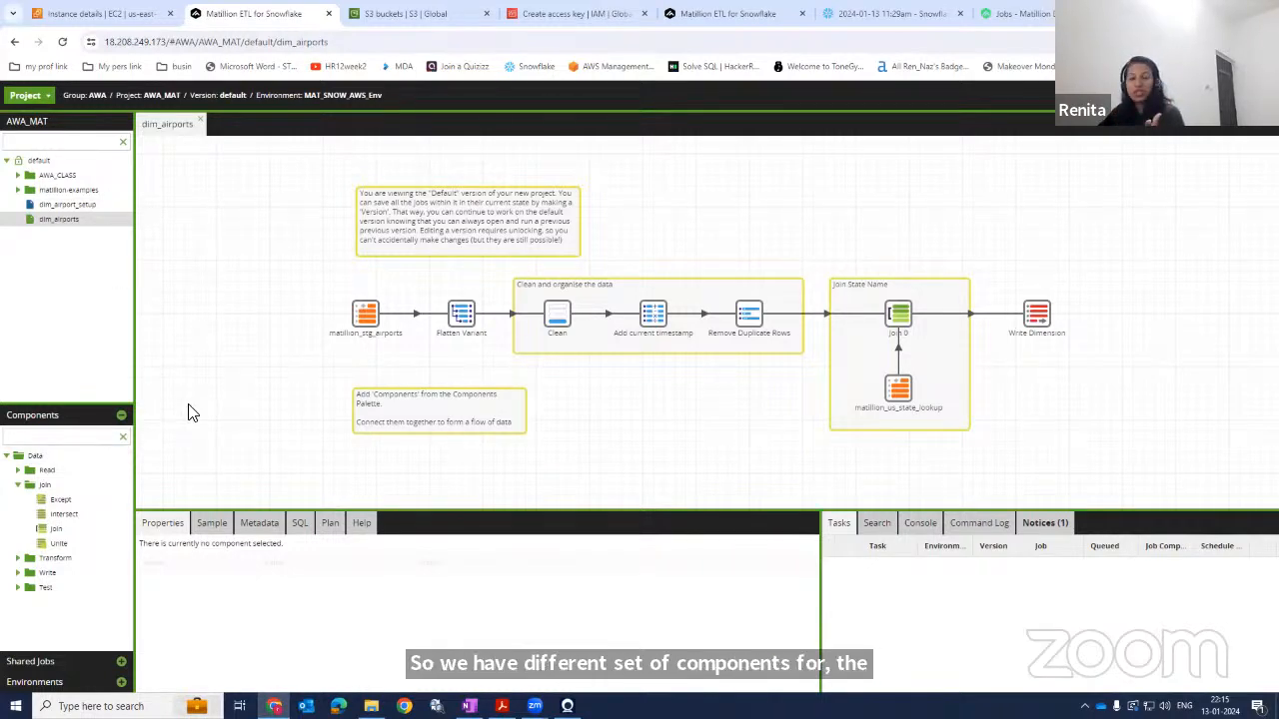
double_click(70, 206)
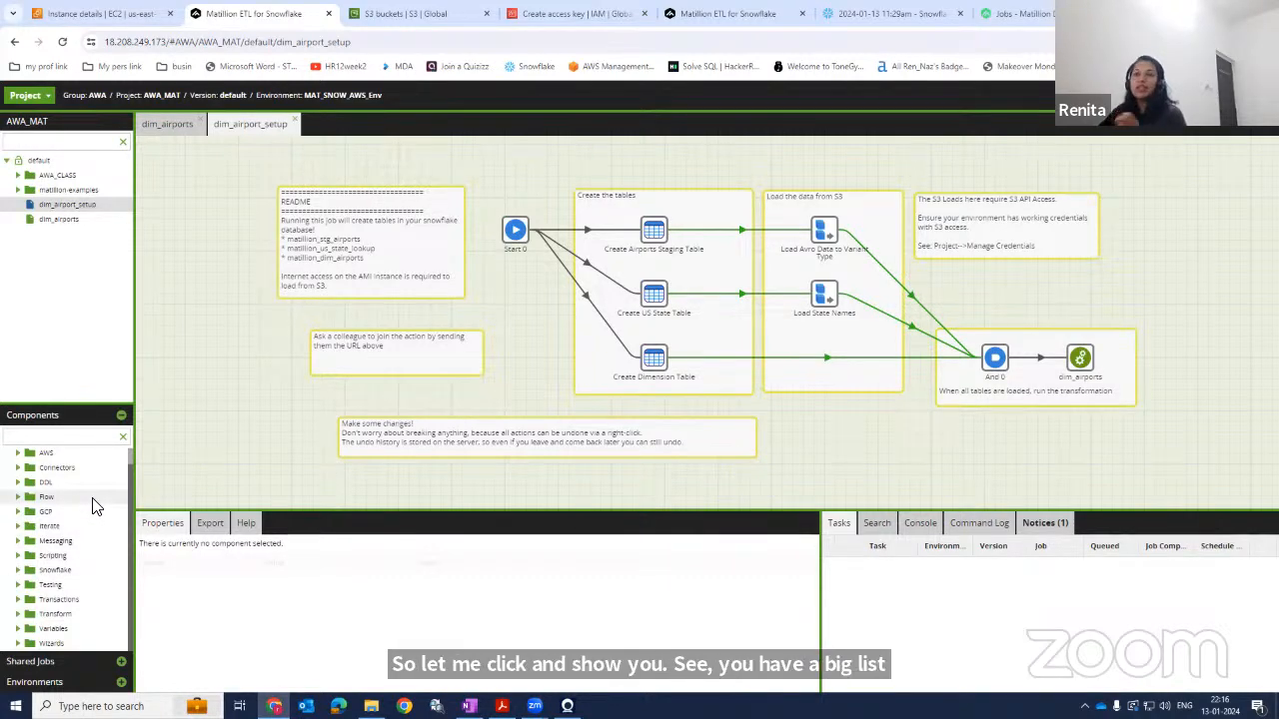
left_click(64, 663)
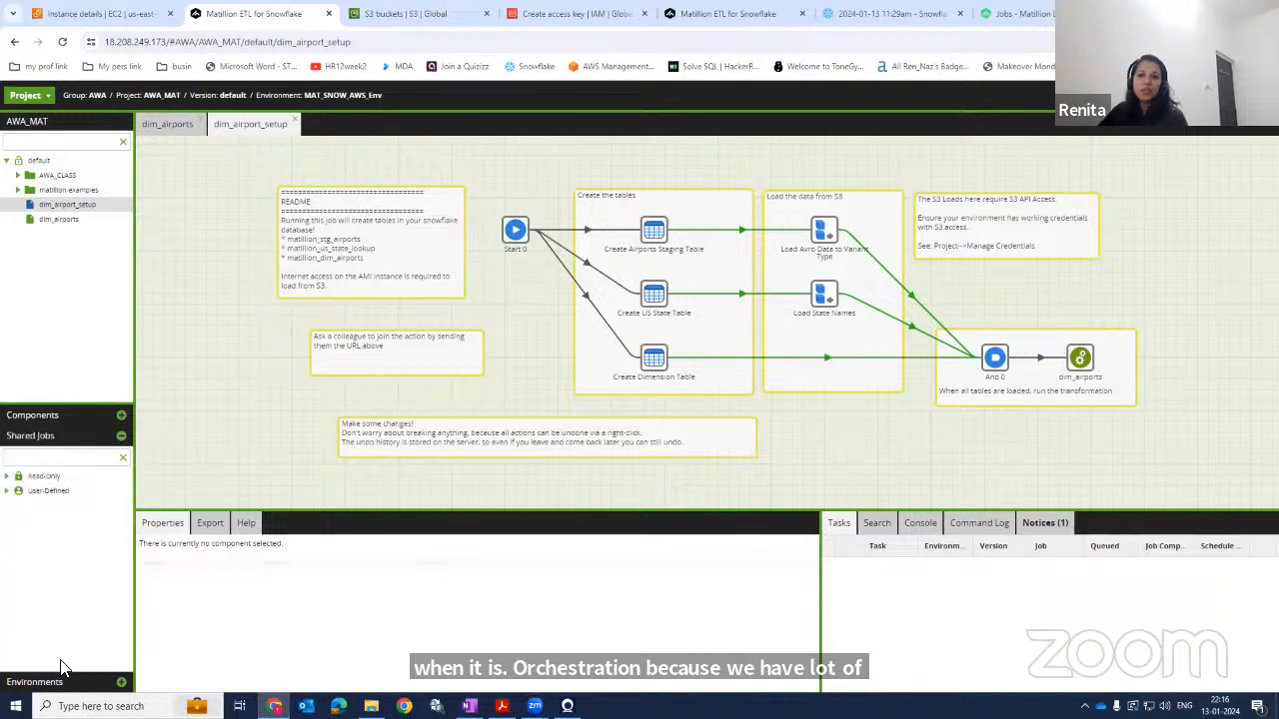
left_click(54, 682)
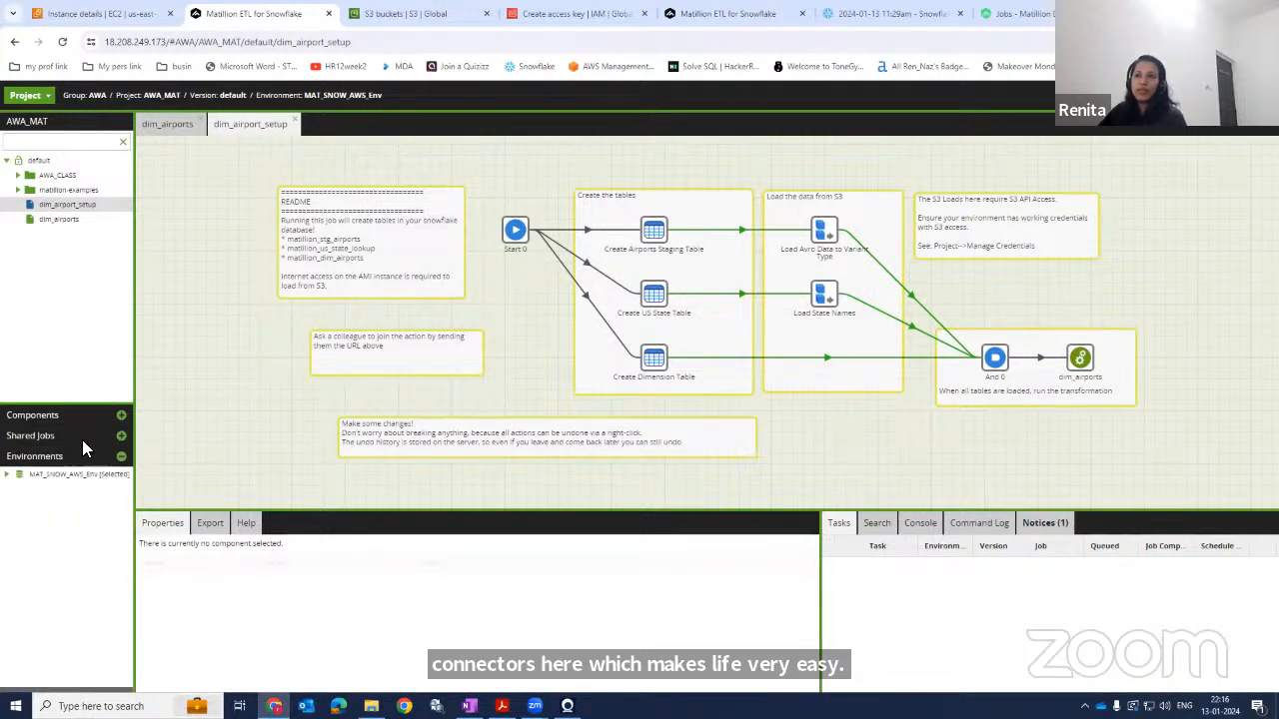
left_click(7, 475)
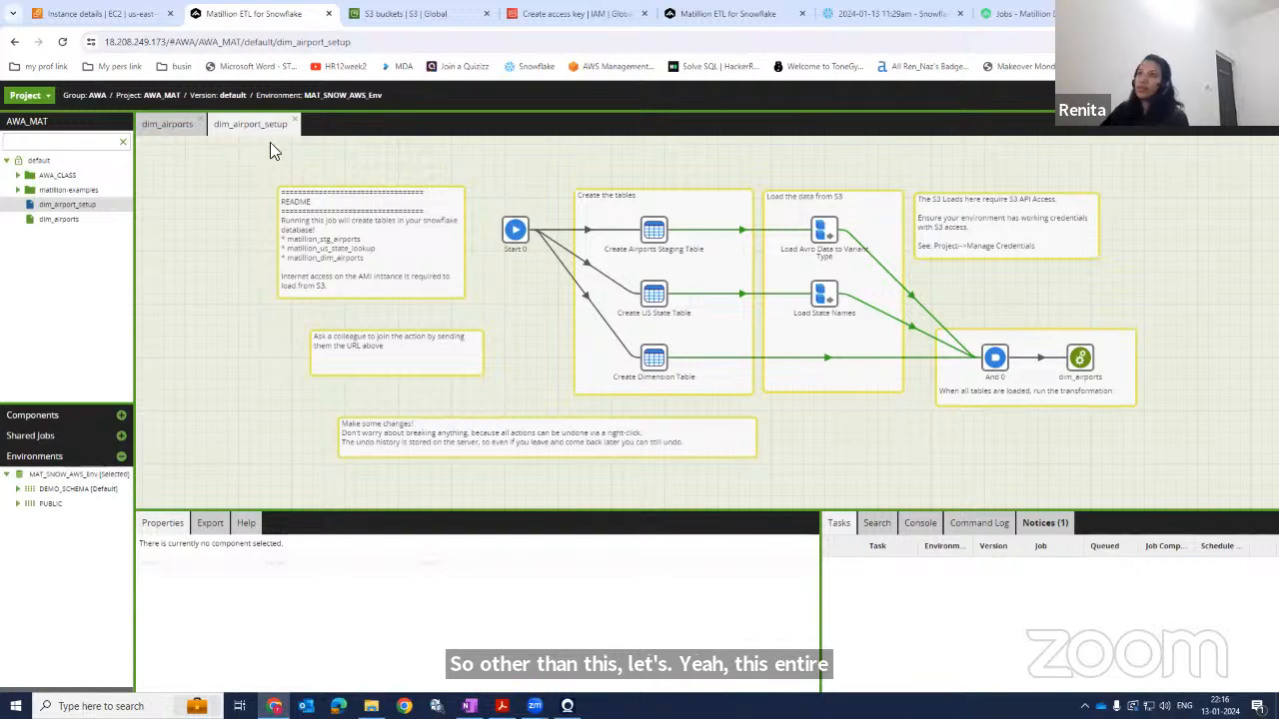
left_click(295, 124)
left_click(200, 125)
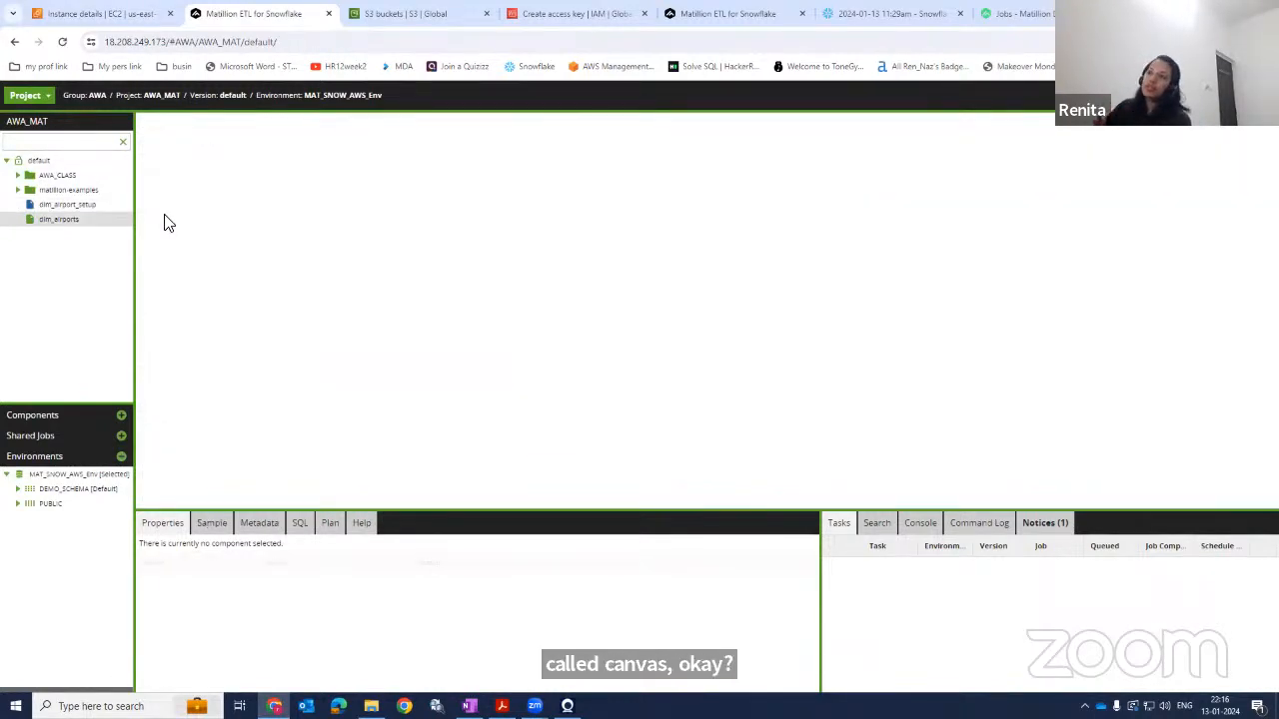
Examine the options in the Project menu and the server administration menu.
left_click(51, 100)
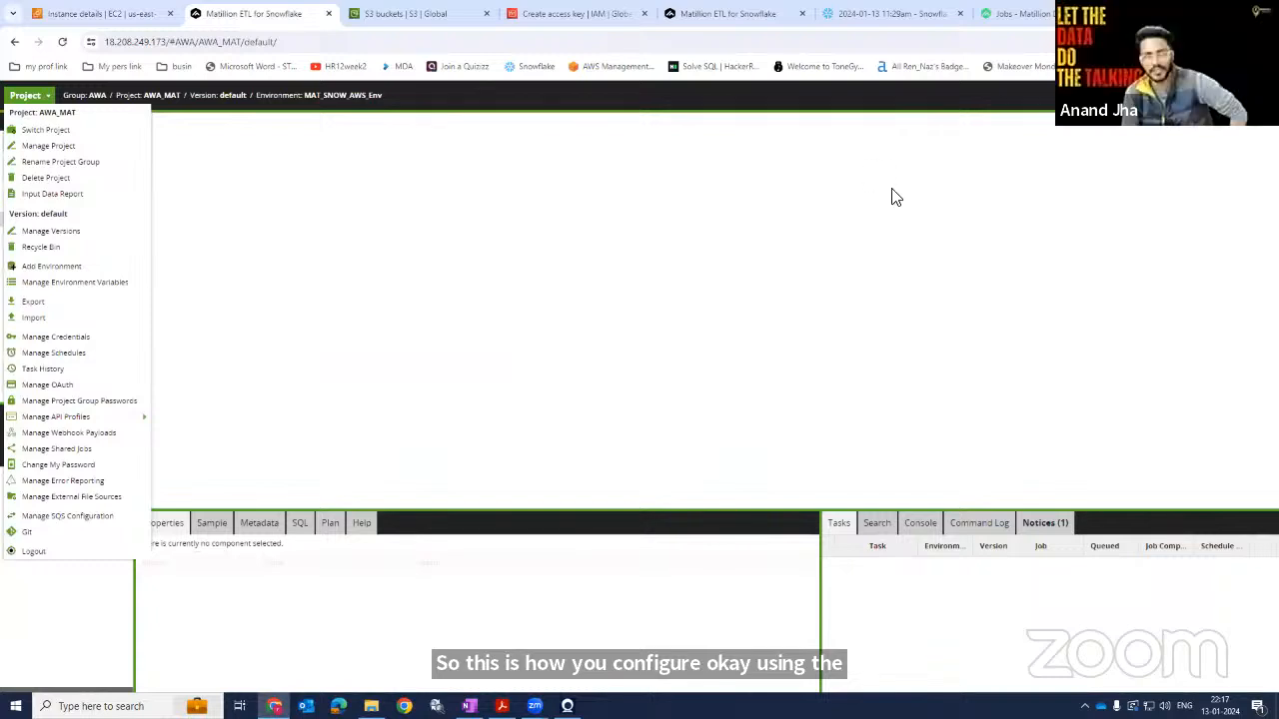
left_click(473, 244)
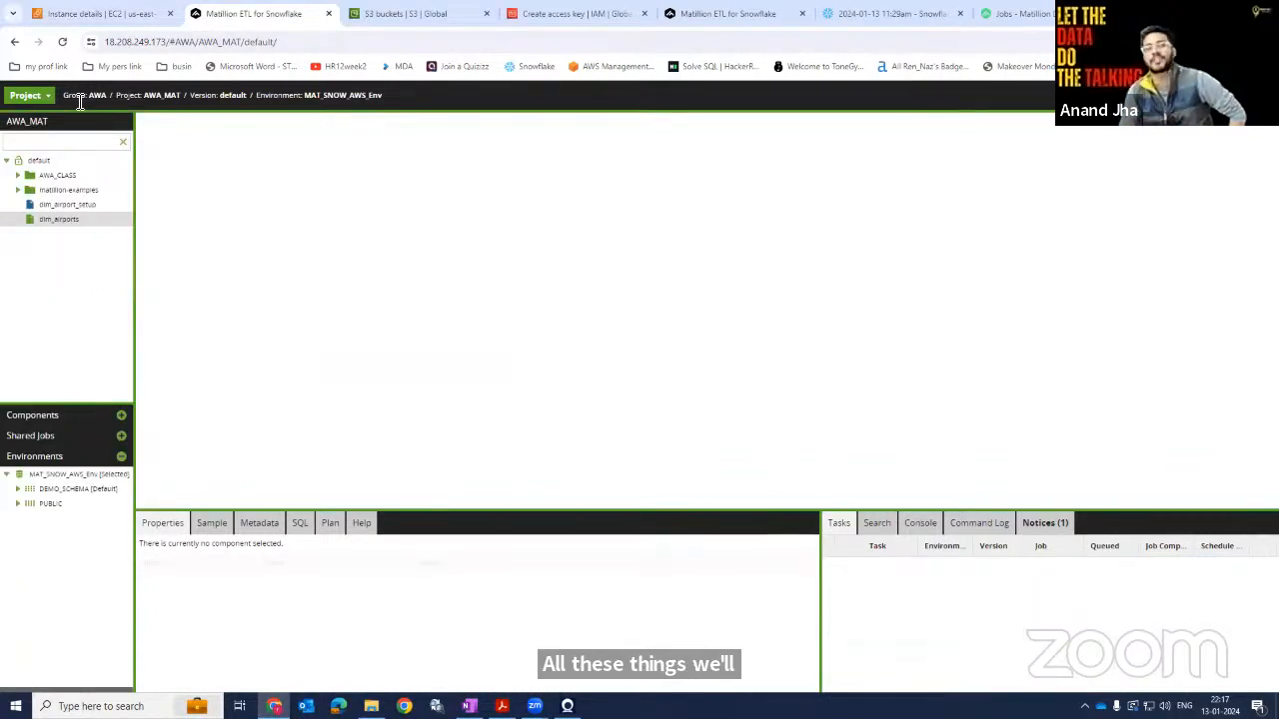
left_click(1171, 95)
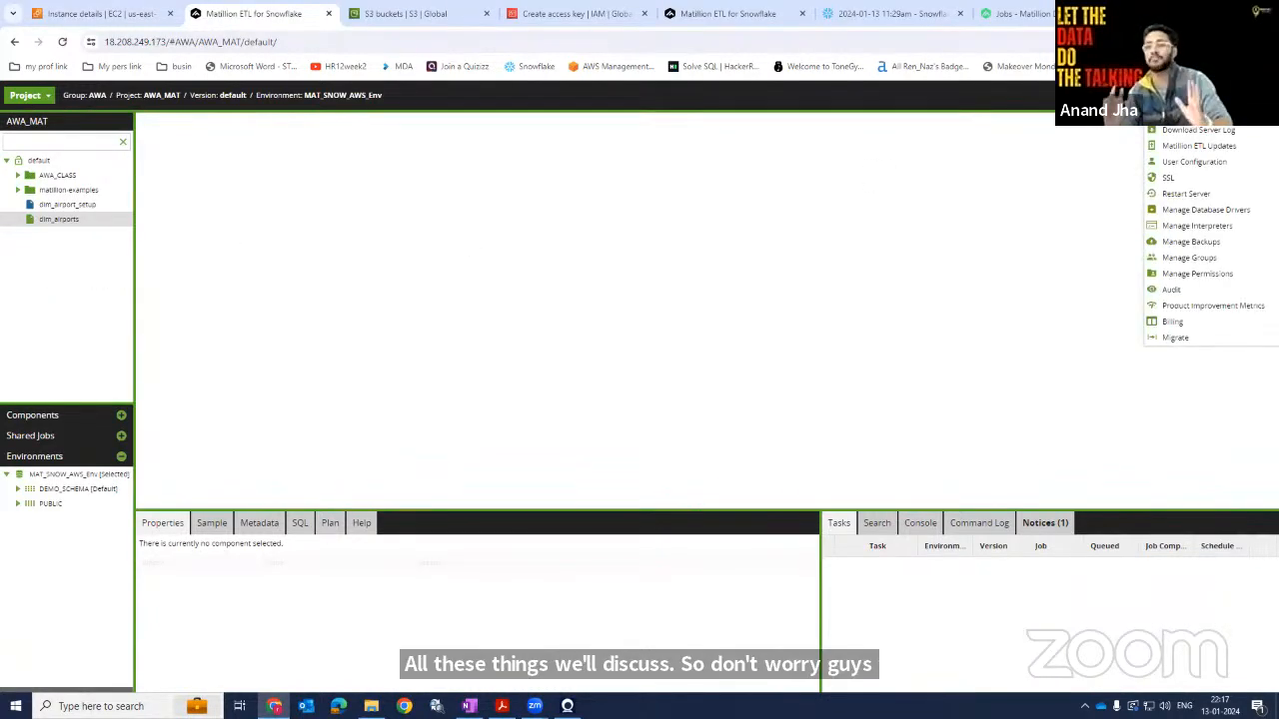
left_click(995, 289)
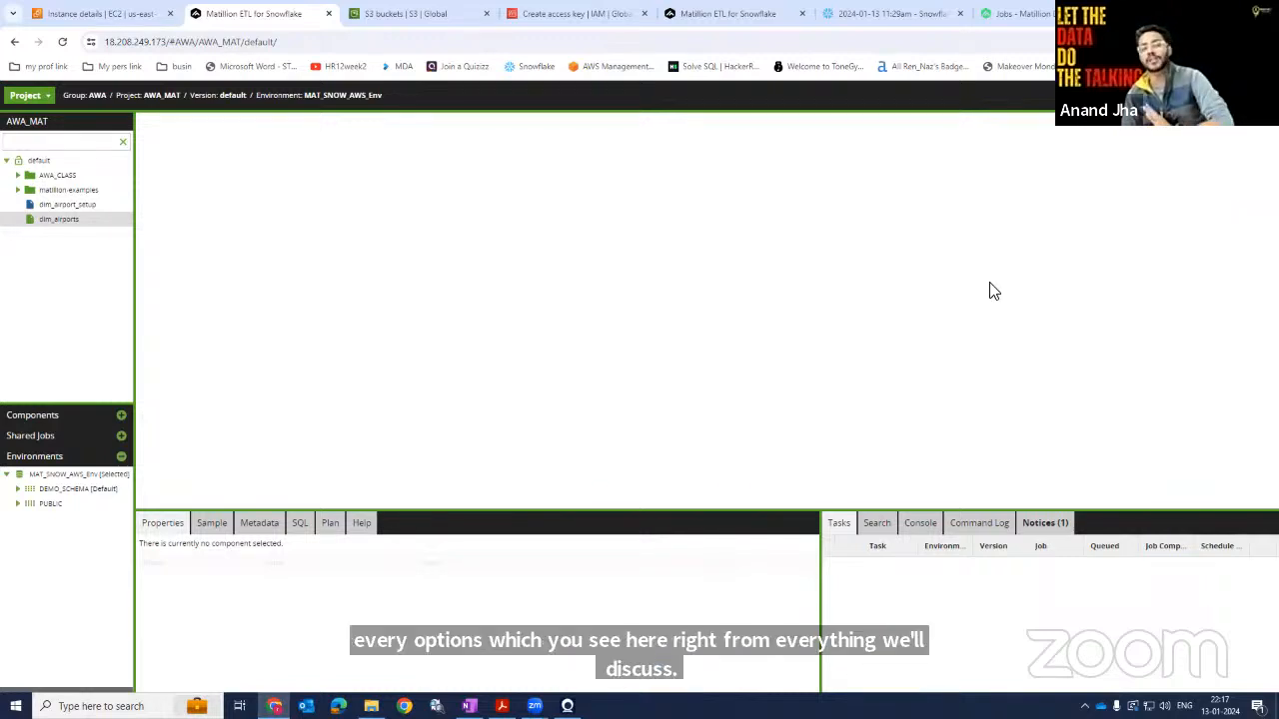
left_click(1171, 96)
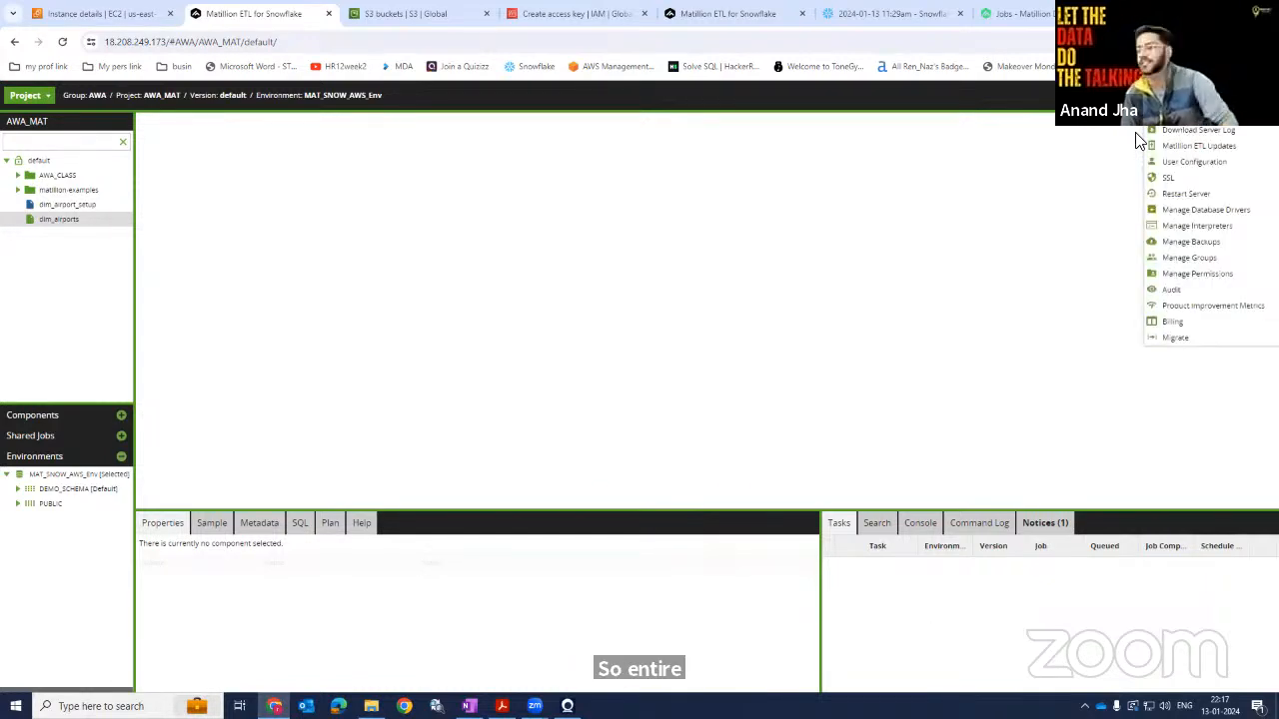
left_click(781, 276)
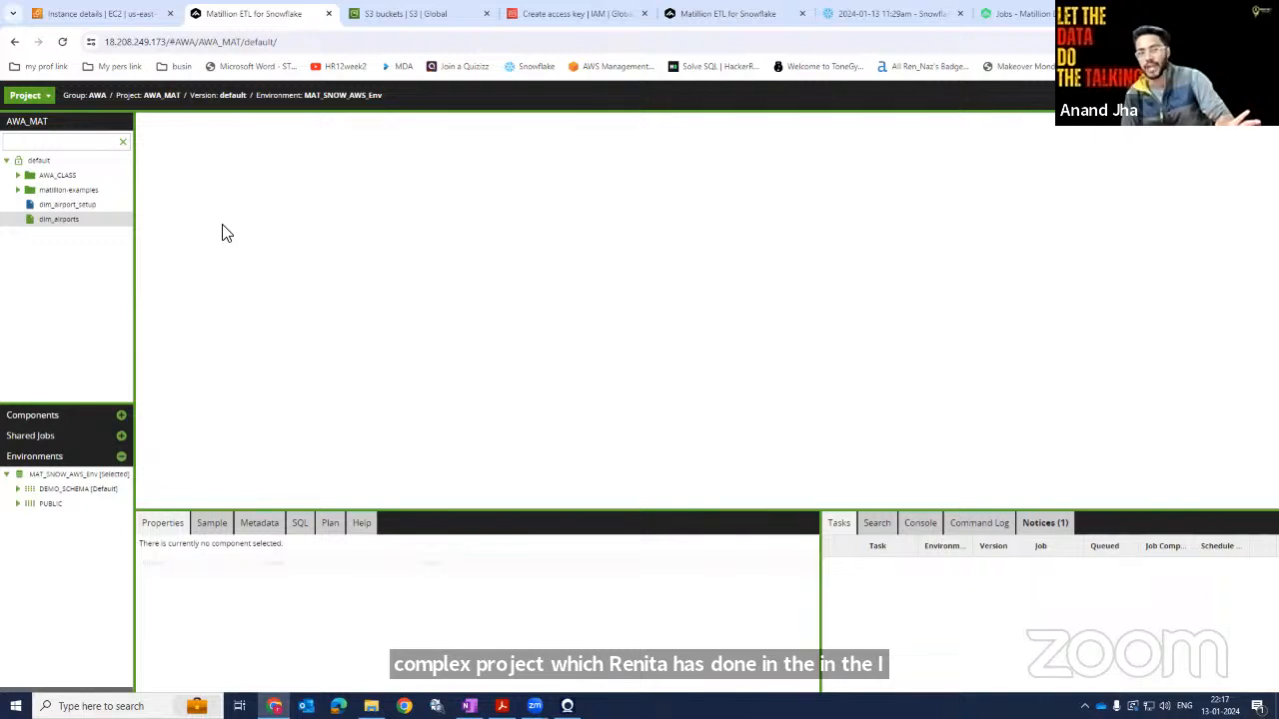
Create a folder named AWA_LIVE under the default version of the project.
right_click(60, 160)
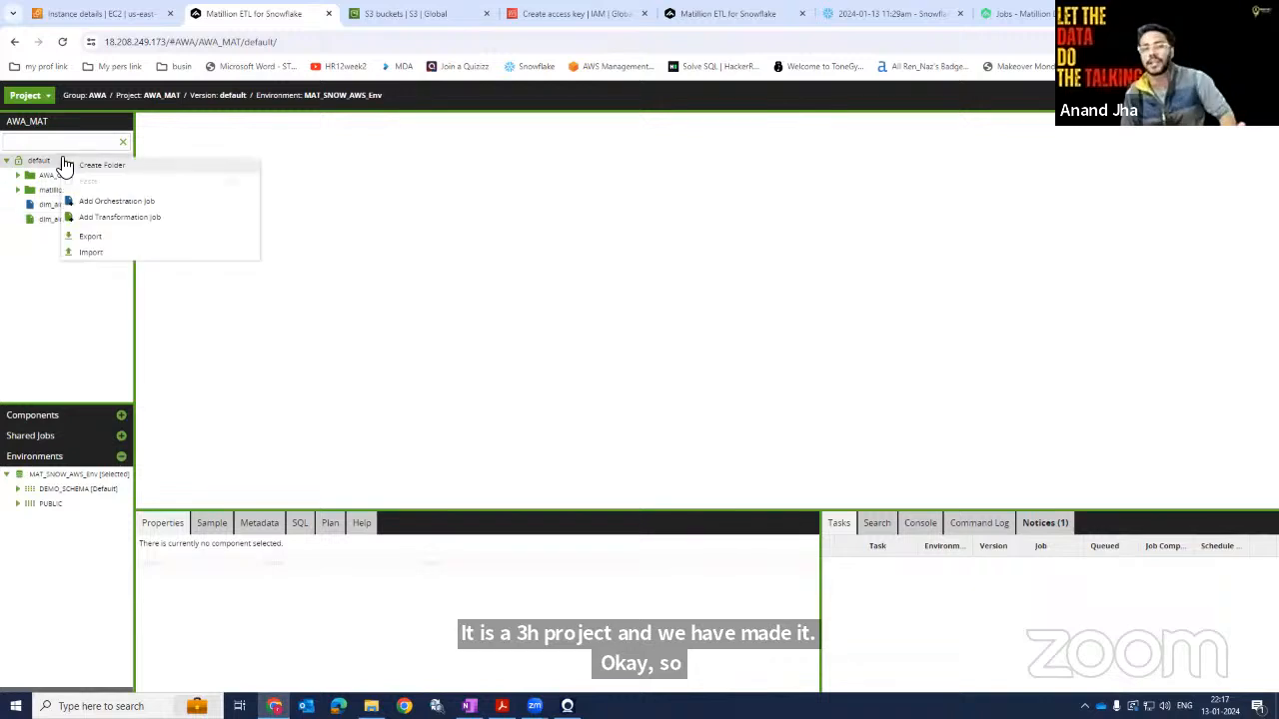
left_click(62, 160)
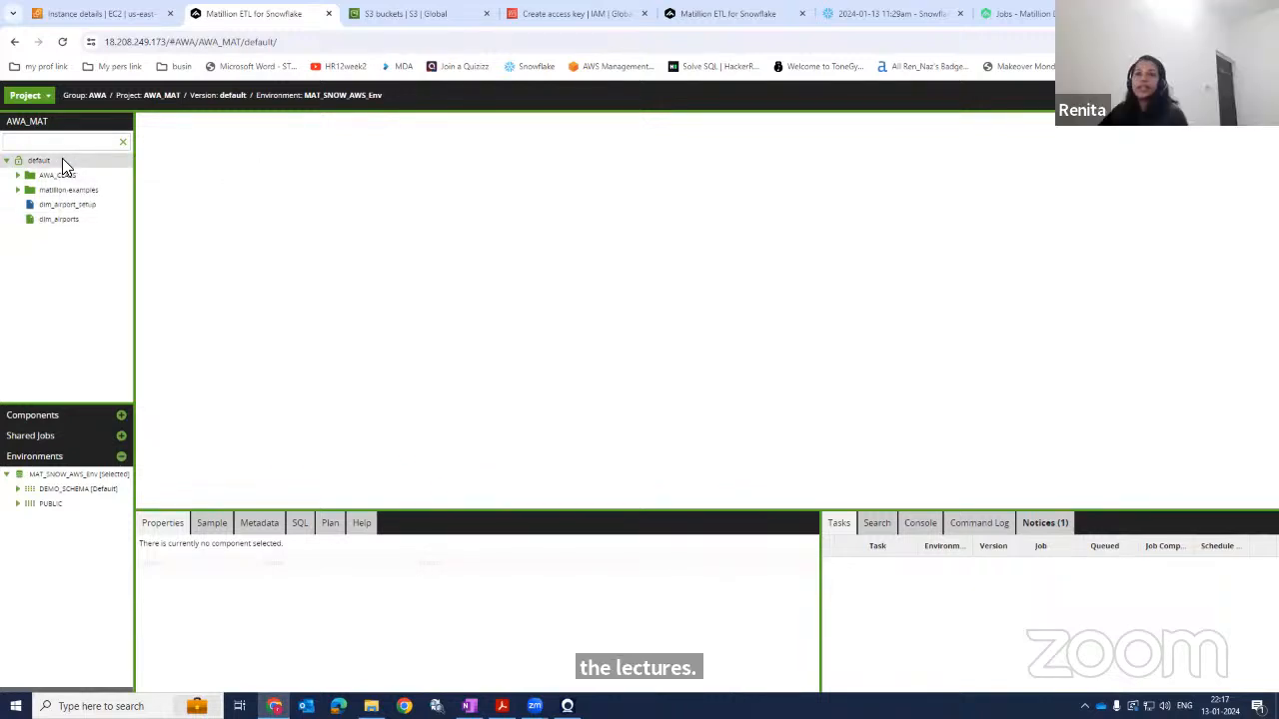
right_click(62, 160)
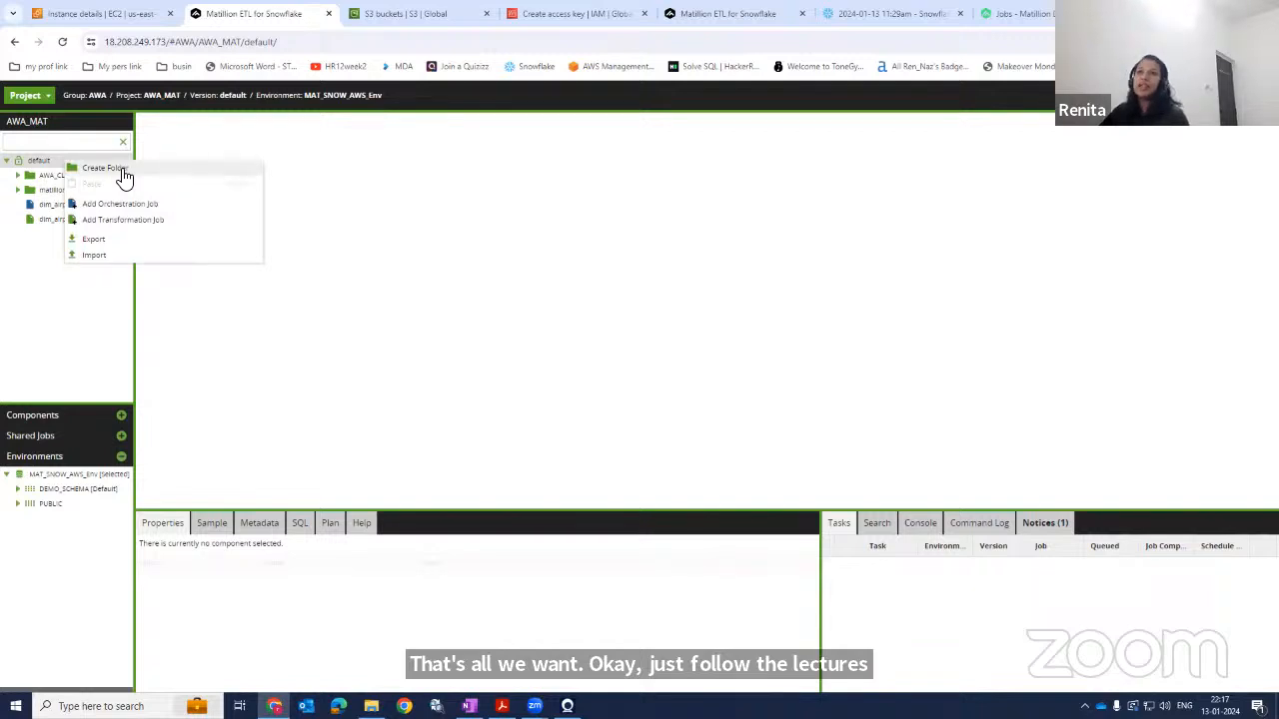
left_click(104, 168)
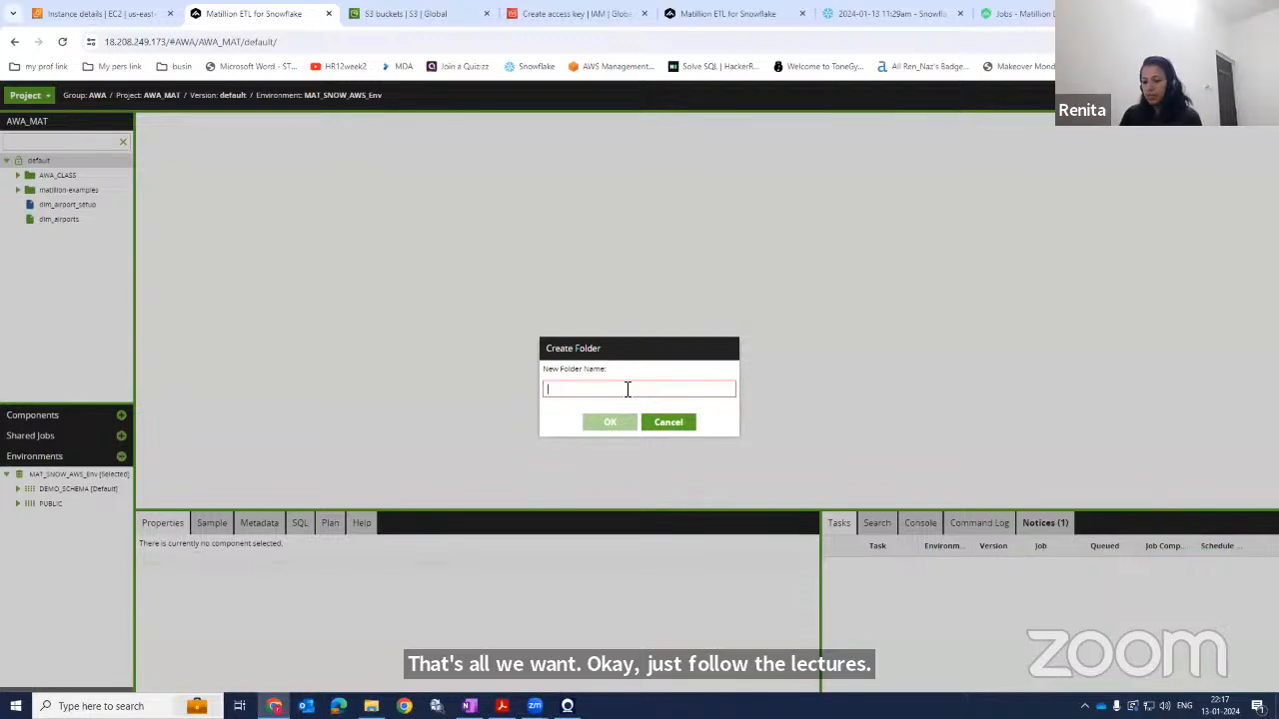
type("AWA_LIVE")
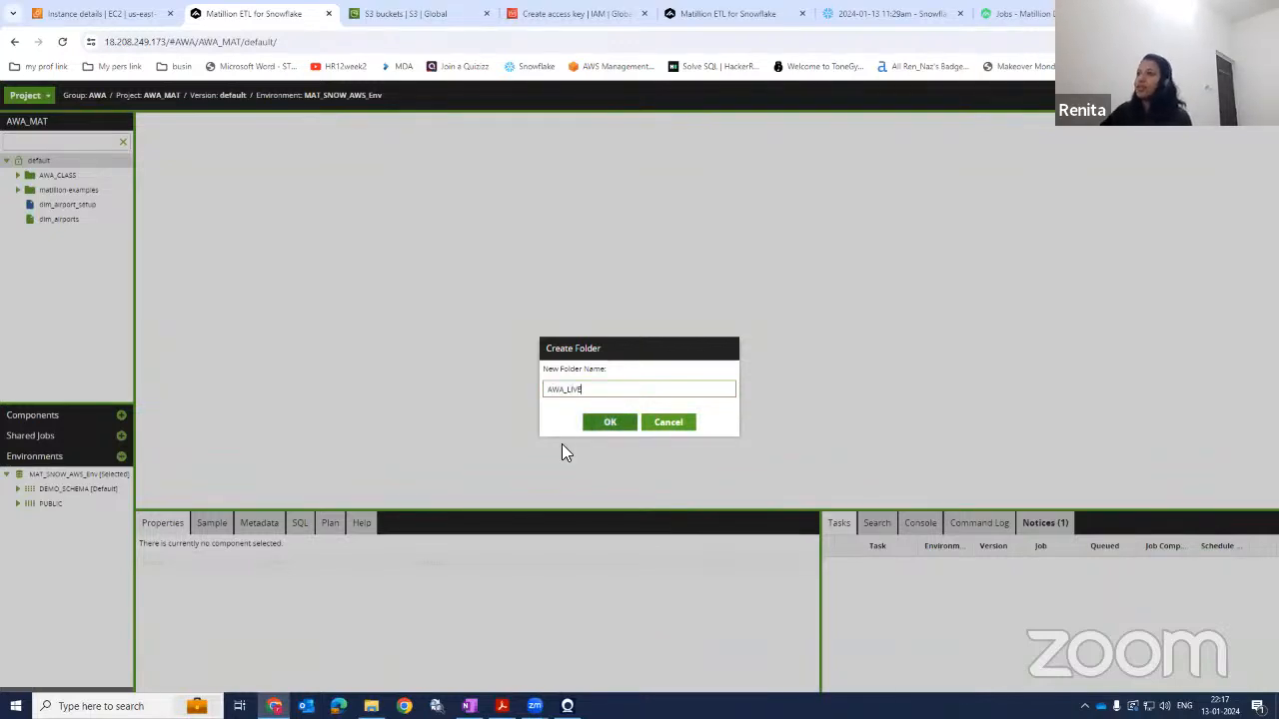
left_click(597, 424)
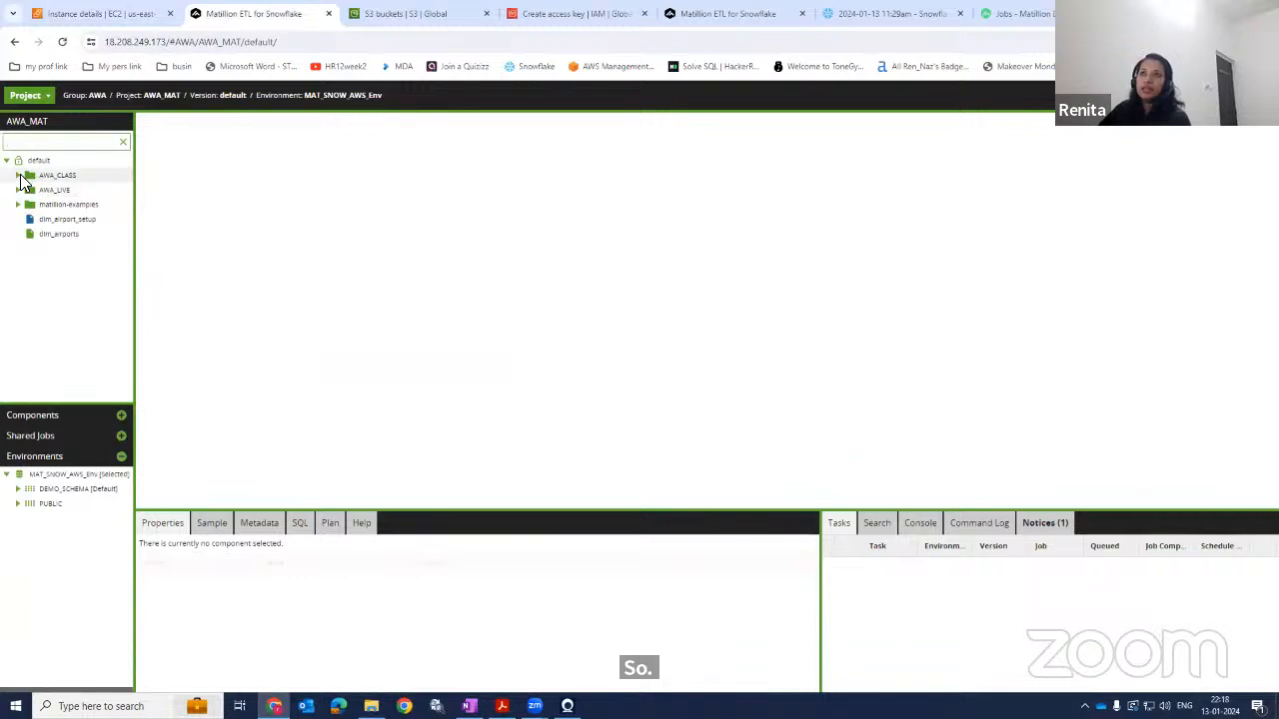
Add an orchestration job named CreateCouponsTable to the AWA_LIVE folder, with a description about creating the coupons table in Snowflake.
right_click(46, 200)
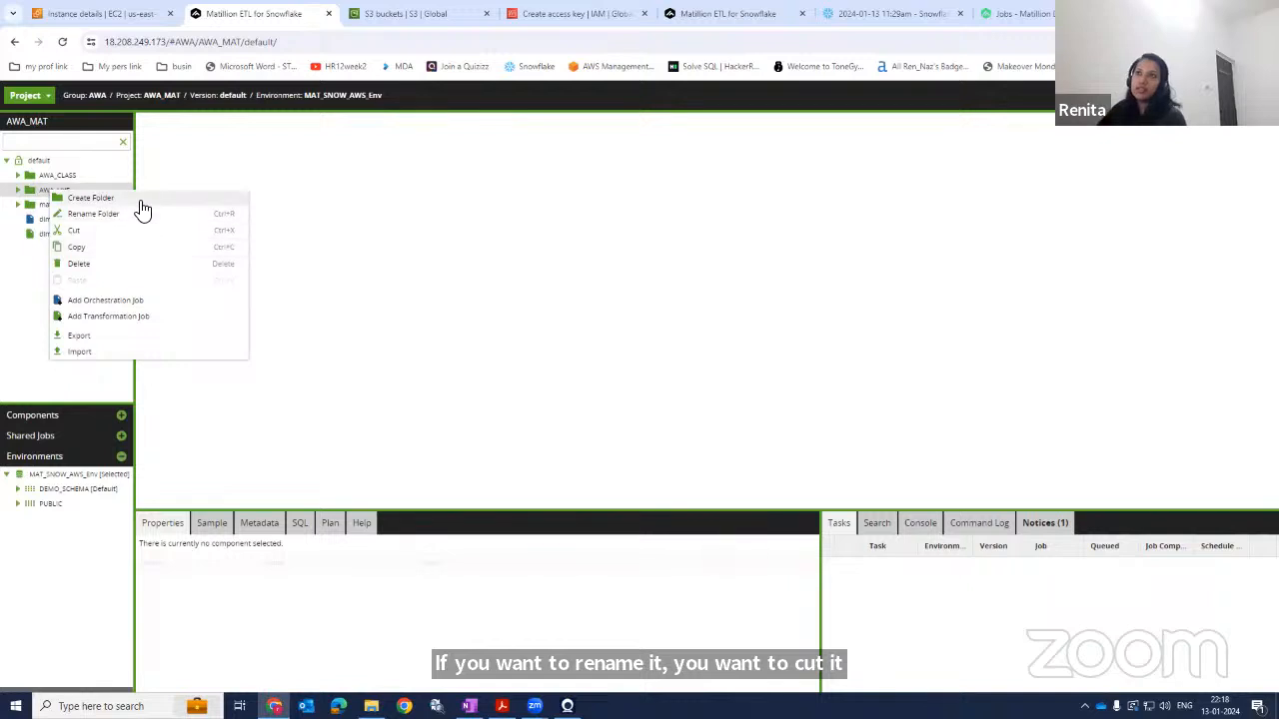
left_click(105, 300)
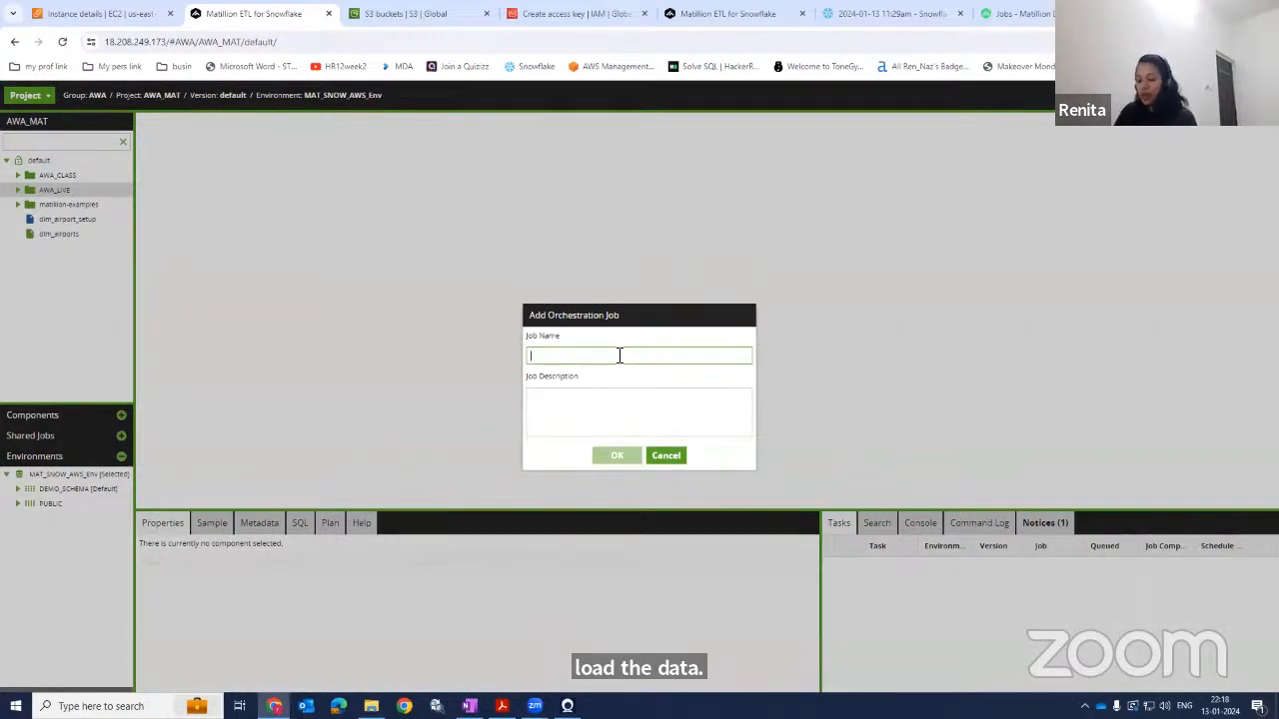
type("Create")
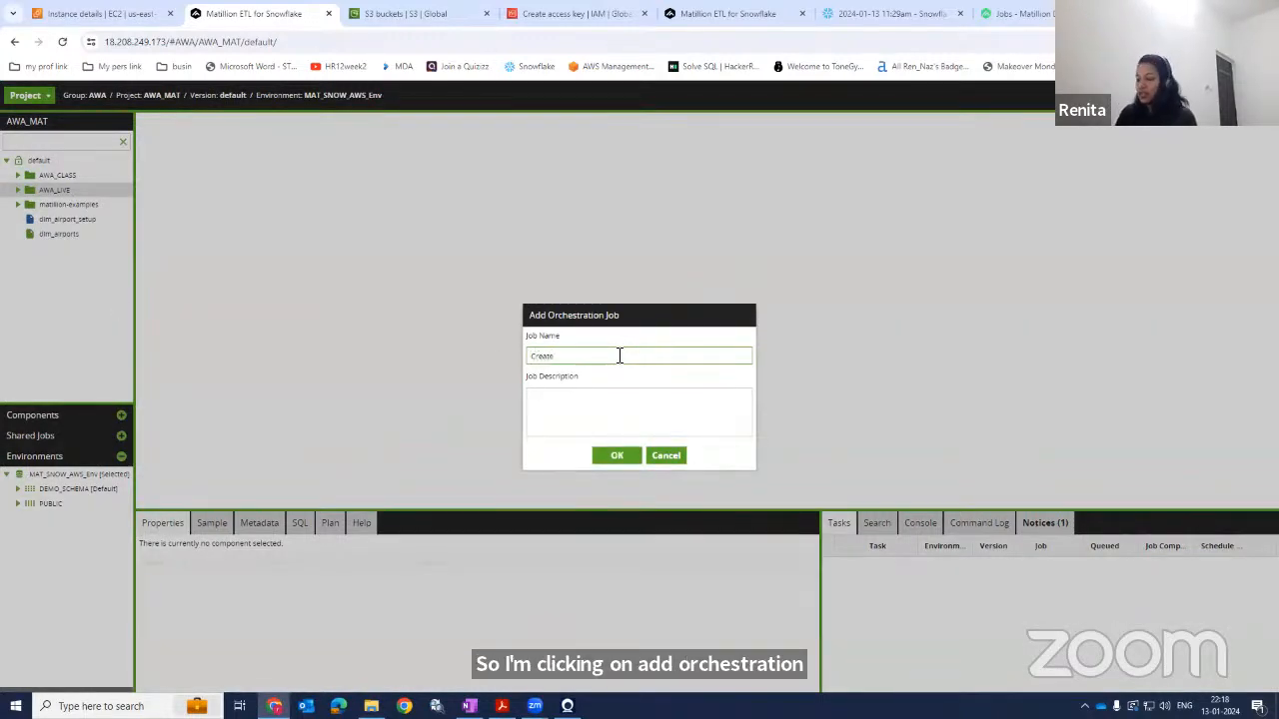
type("T")
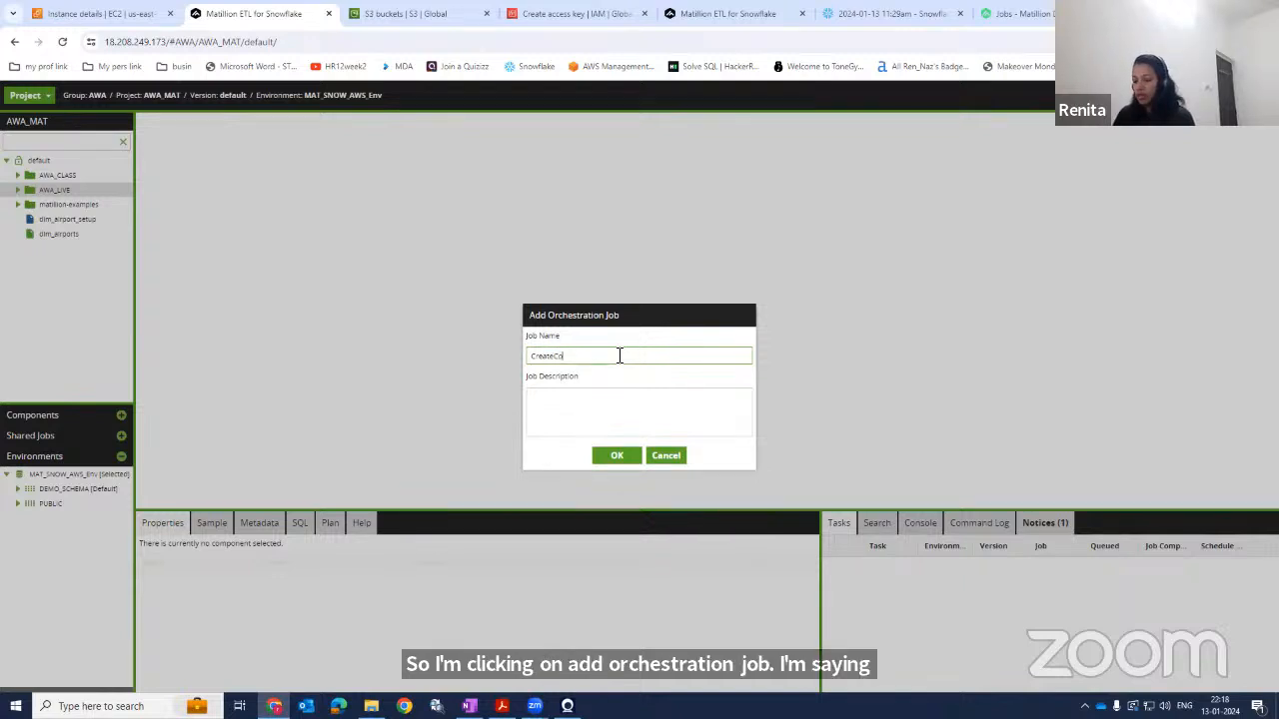
type("oupons")
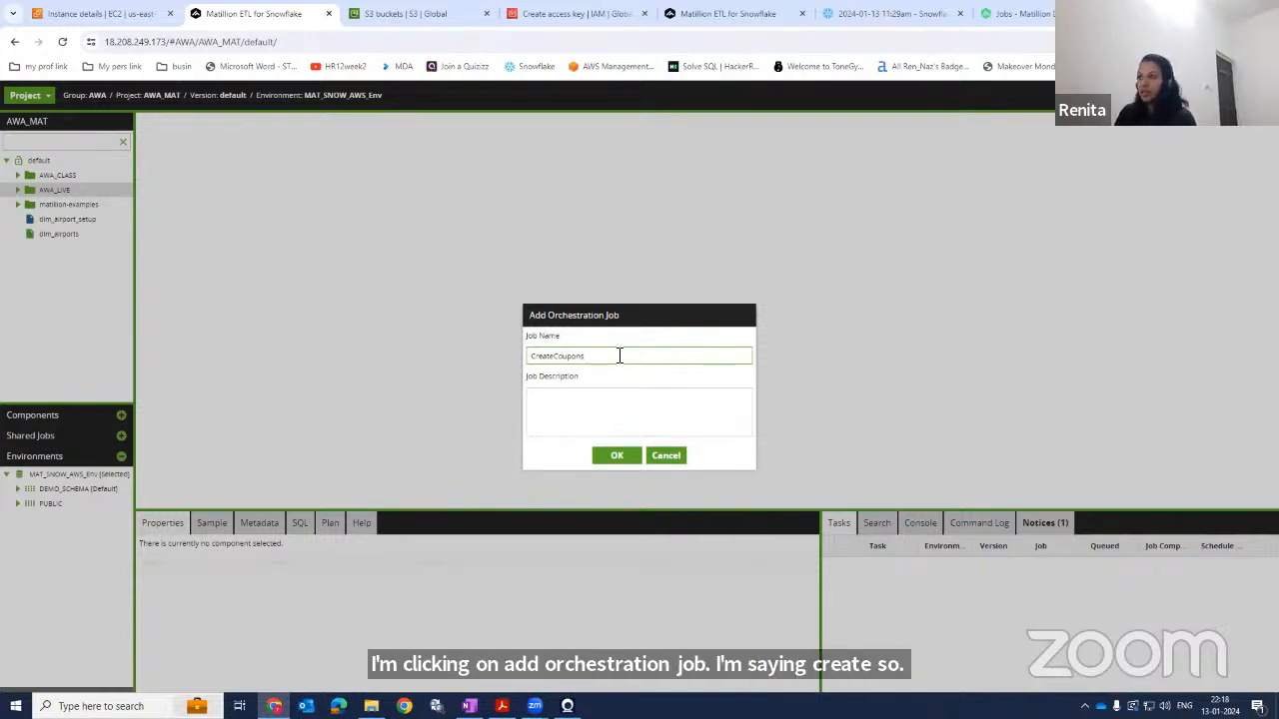
type("Table")
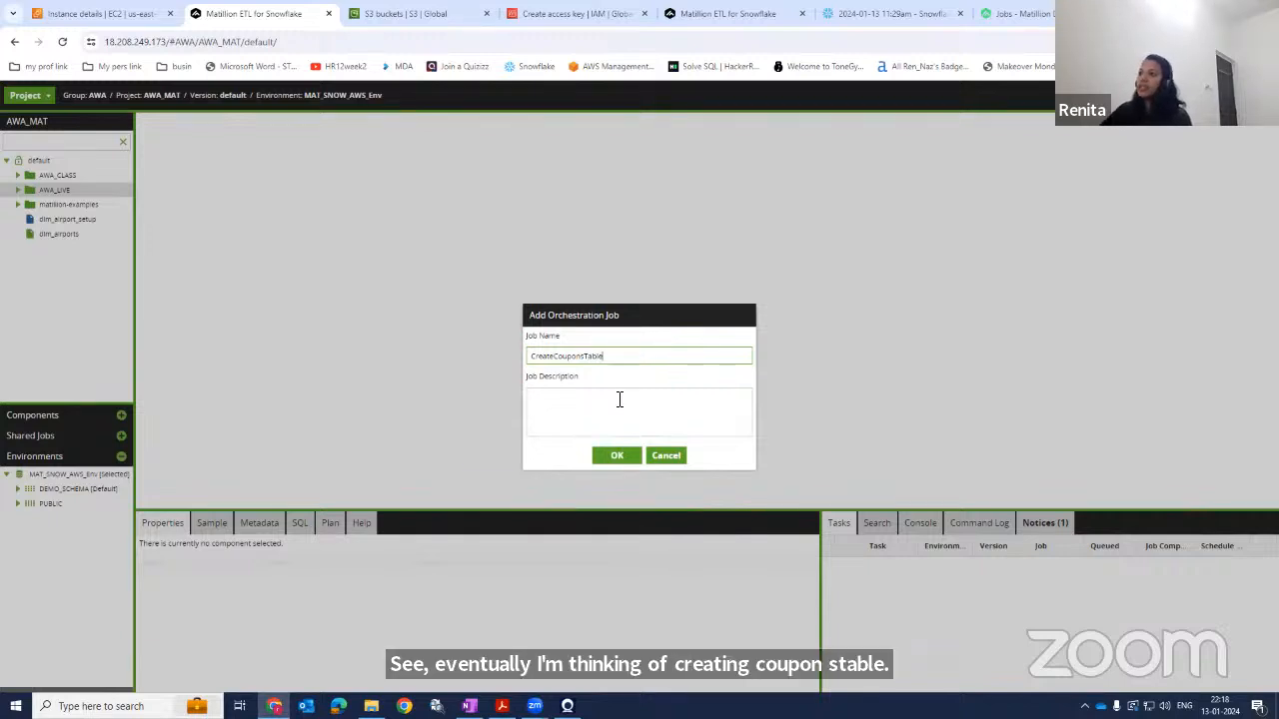
left_click(620, 400)
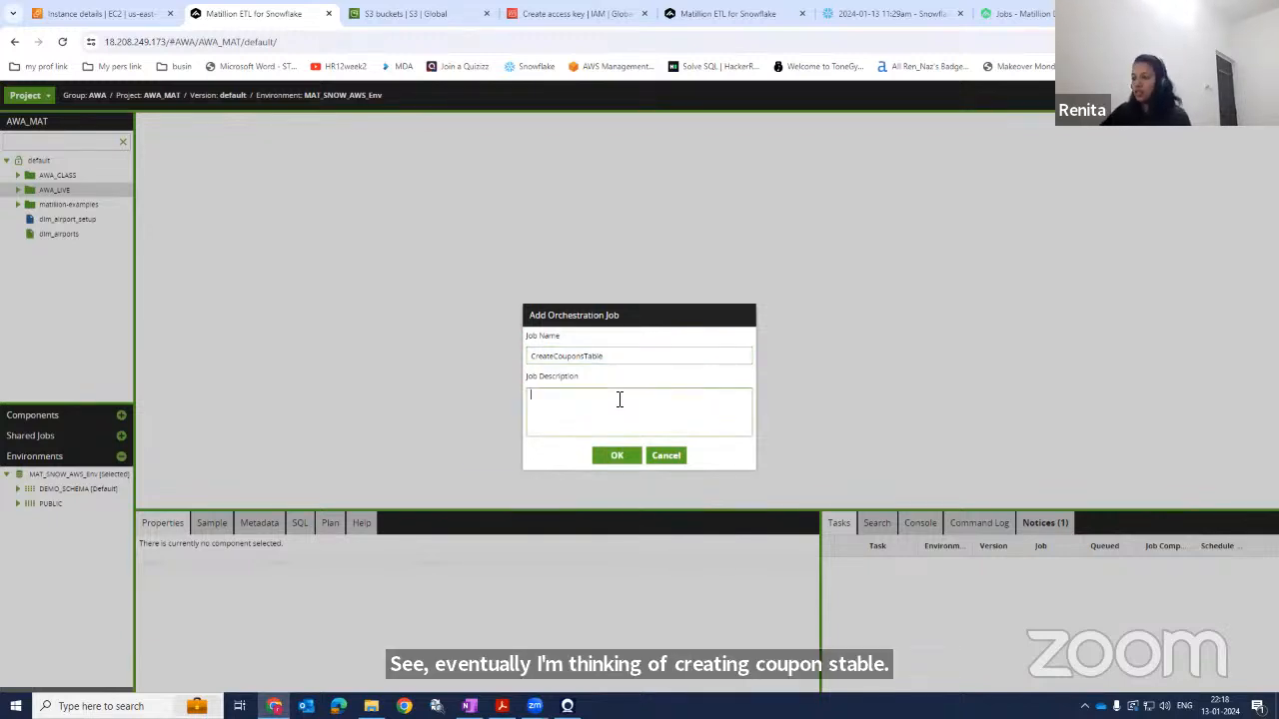
type("CreateCOuponsTable")
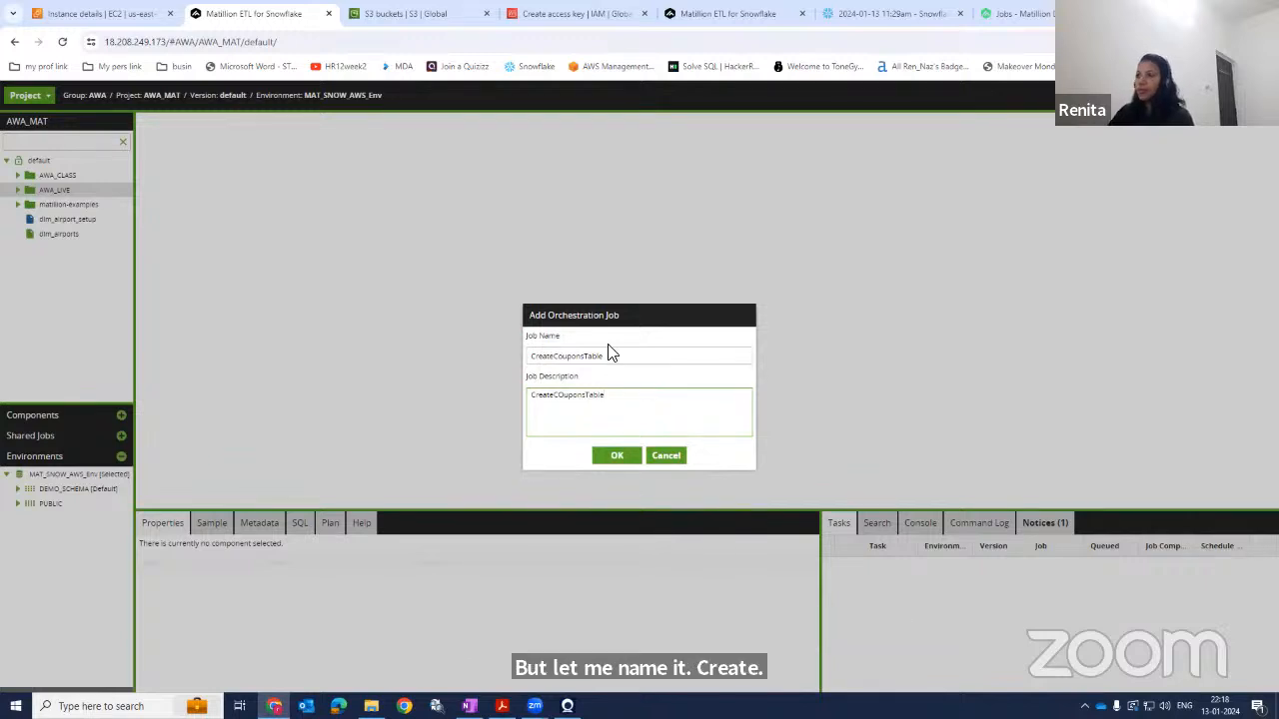
left_click(570, 398)
key("BackSpace")
type("owflake")
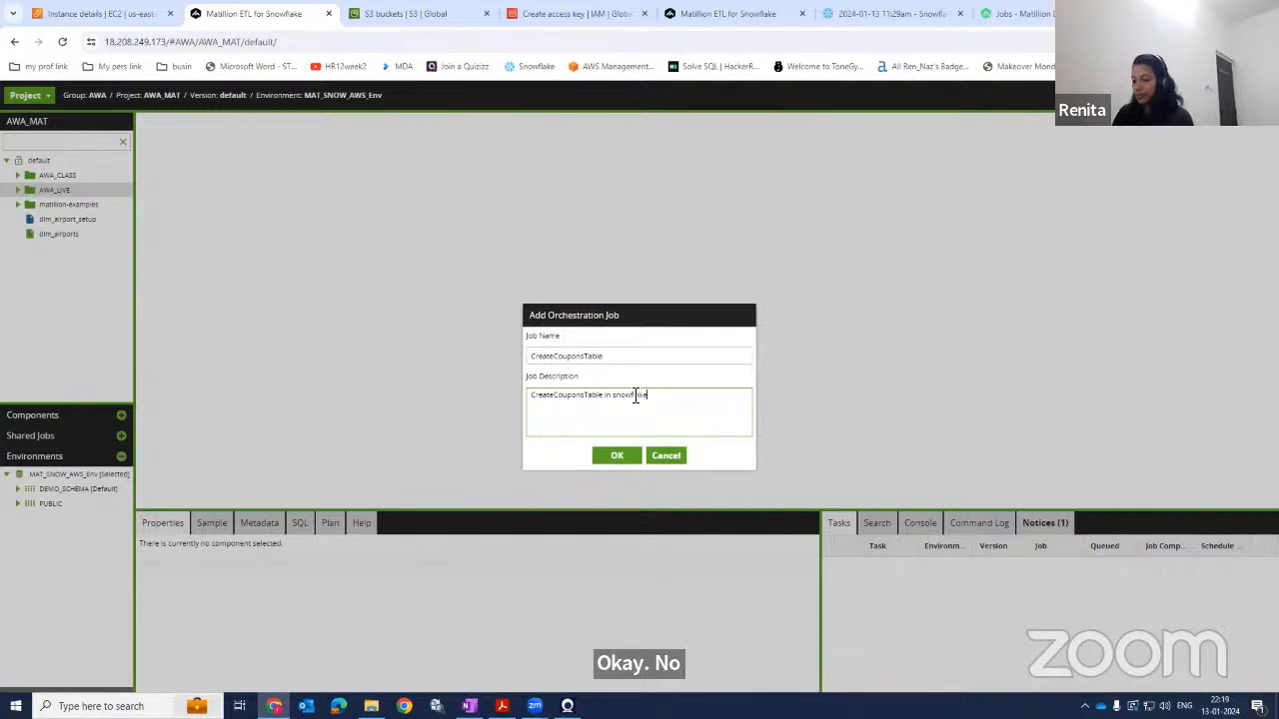
left_click(619, 456)
Search the components for "crea" and place a Create Table component on the canvas after the Start component.
left_click(611, 420)
left_click_drag(690, 296, 268, 314)
left_click(236, 294)
left_click(248, 439)
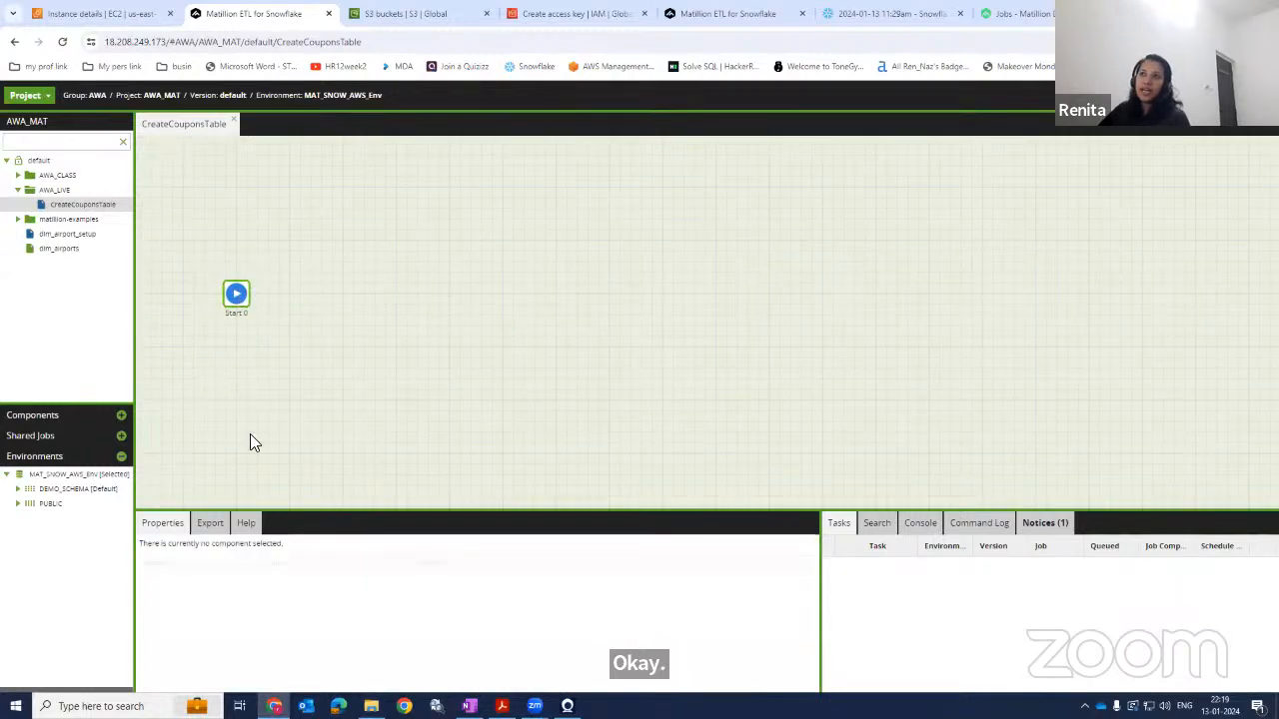
left_click(90, 418)
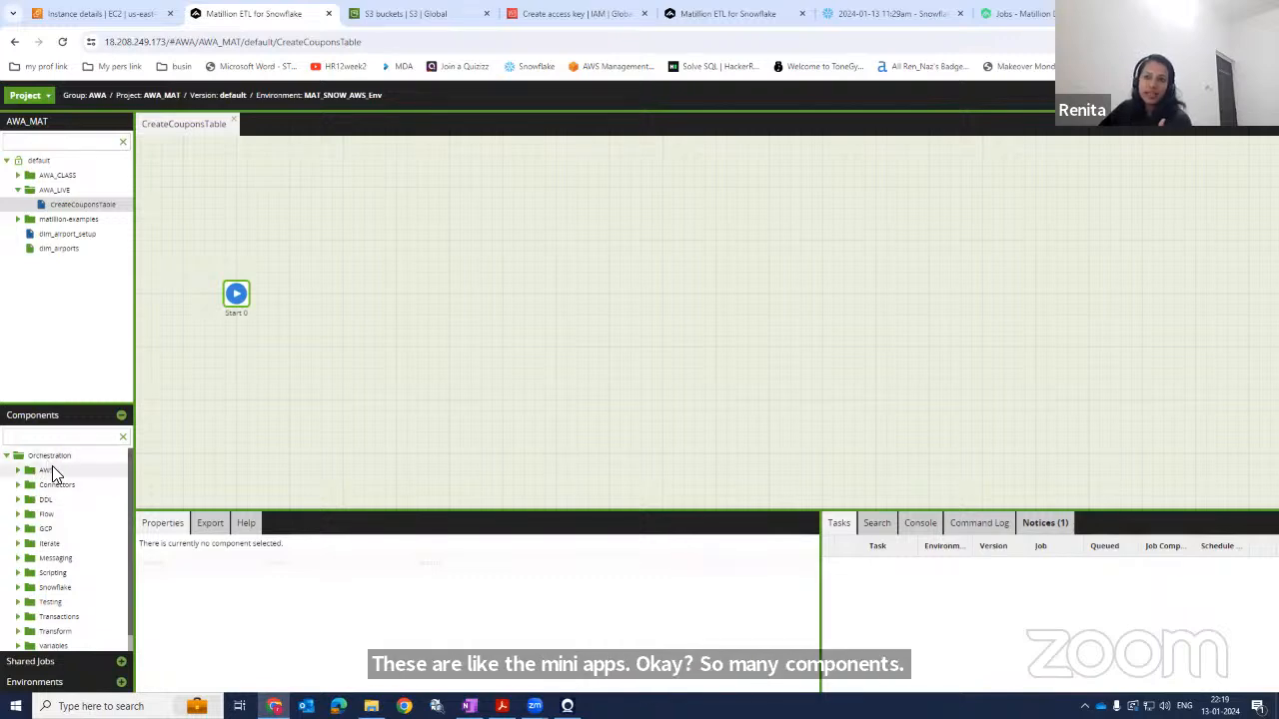
left_click(17, 500)
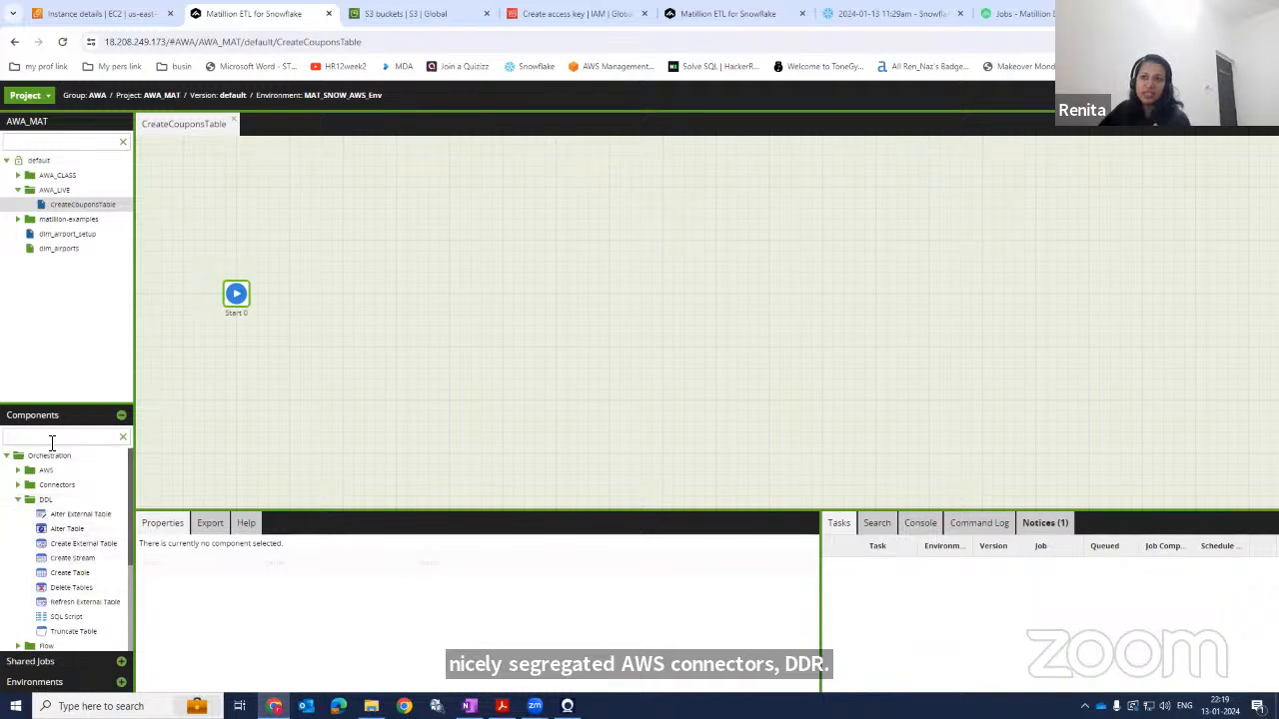
left_click(17, 500)
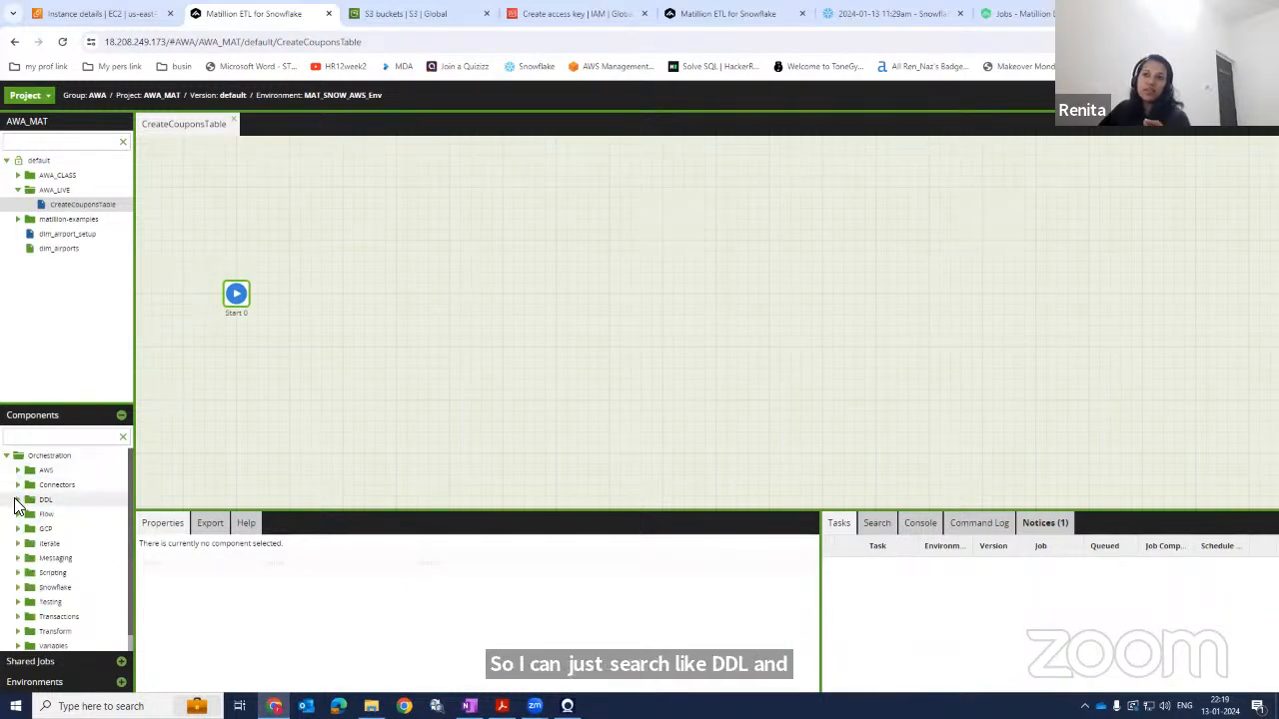
left_click(38, 440)
type("crea")
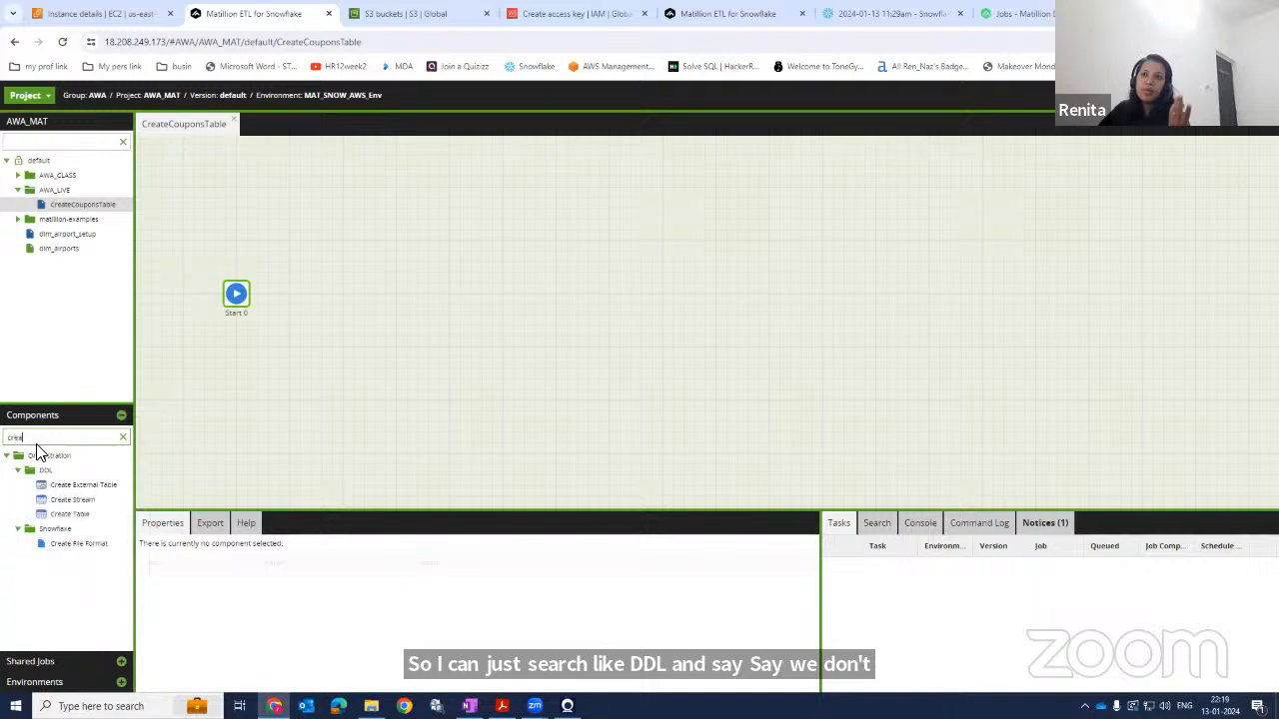
left_click_drag(70, 513, 318, 304)
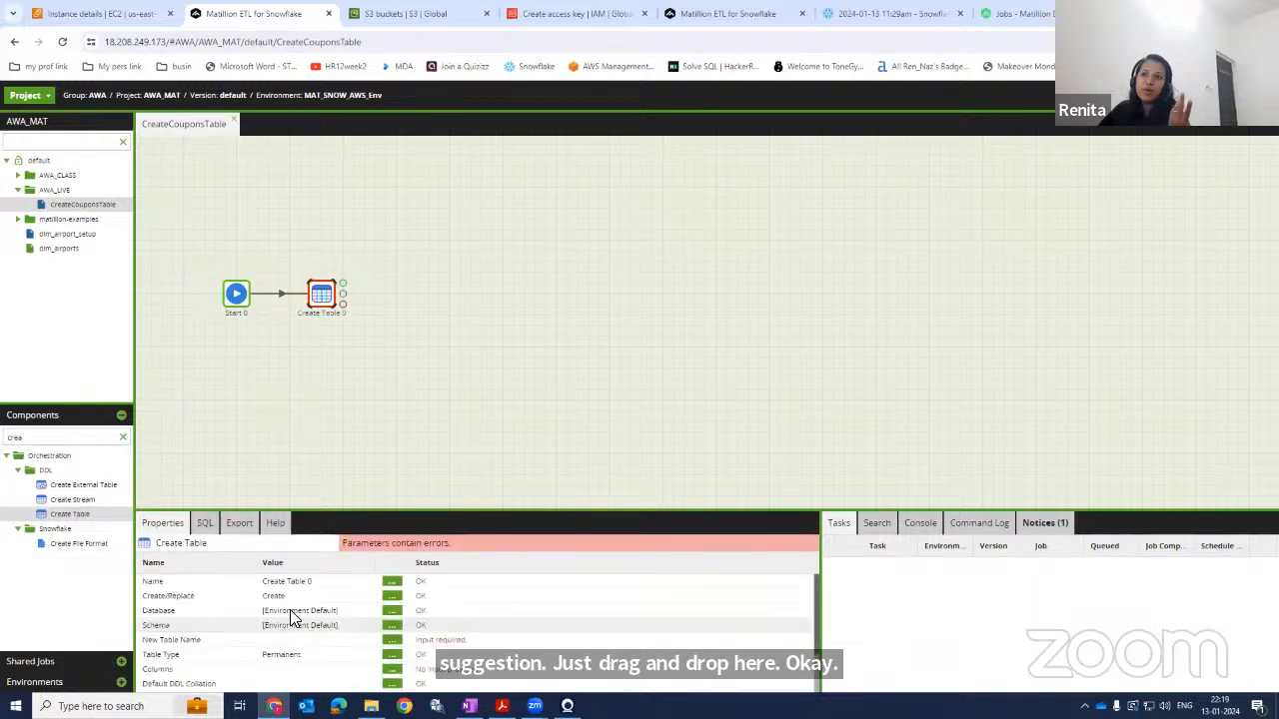
Examine the Create Table component's SQL and help panels and its full online documentation page.
left_click_drag(459, 509, 491, 341)
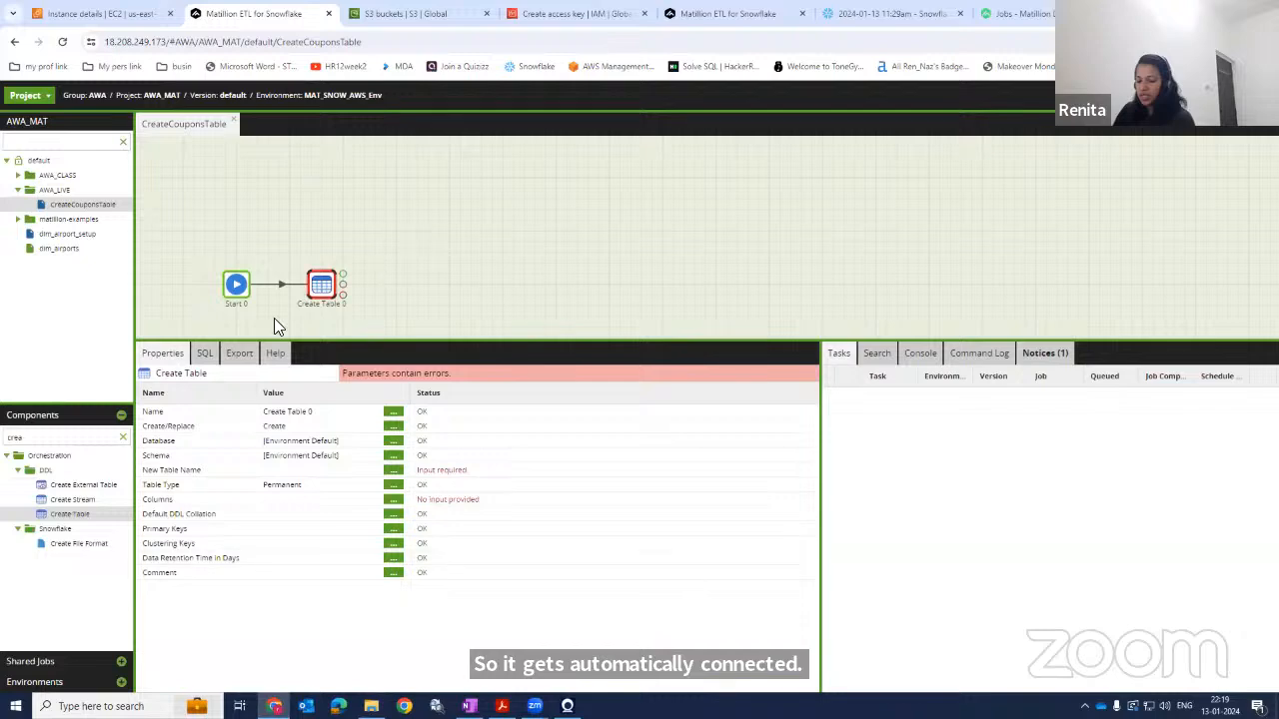
left_click(204, 356)
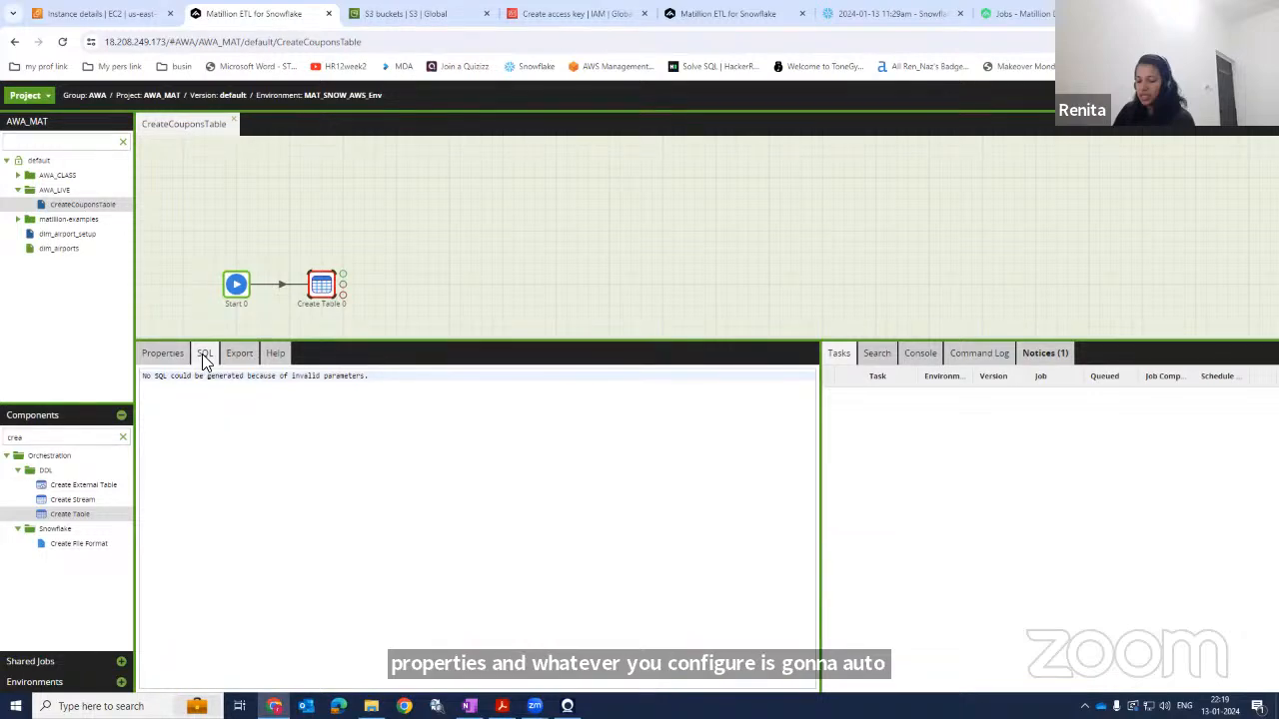
left_click(270, 356)
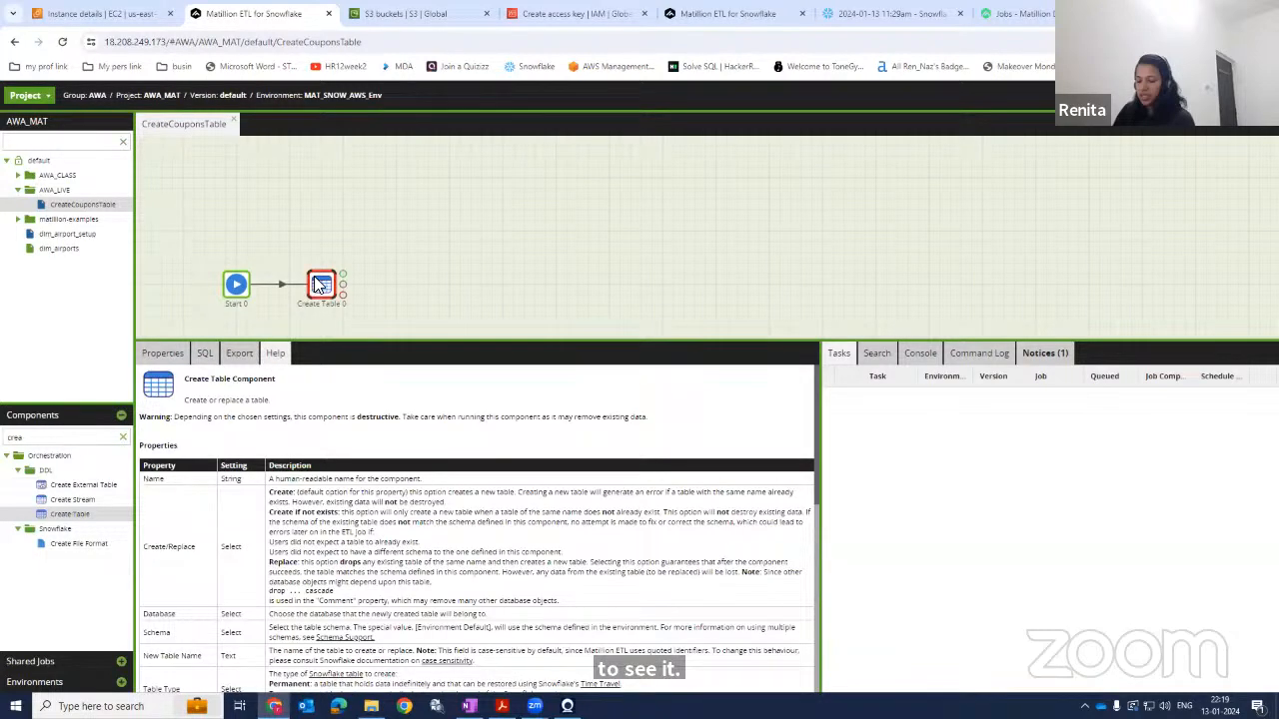
scroll(313, 367, "down", 2)
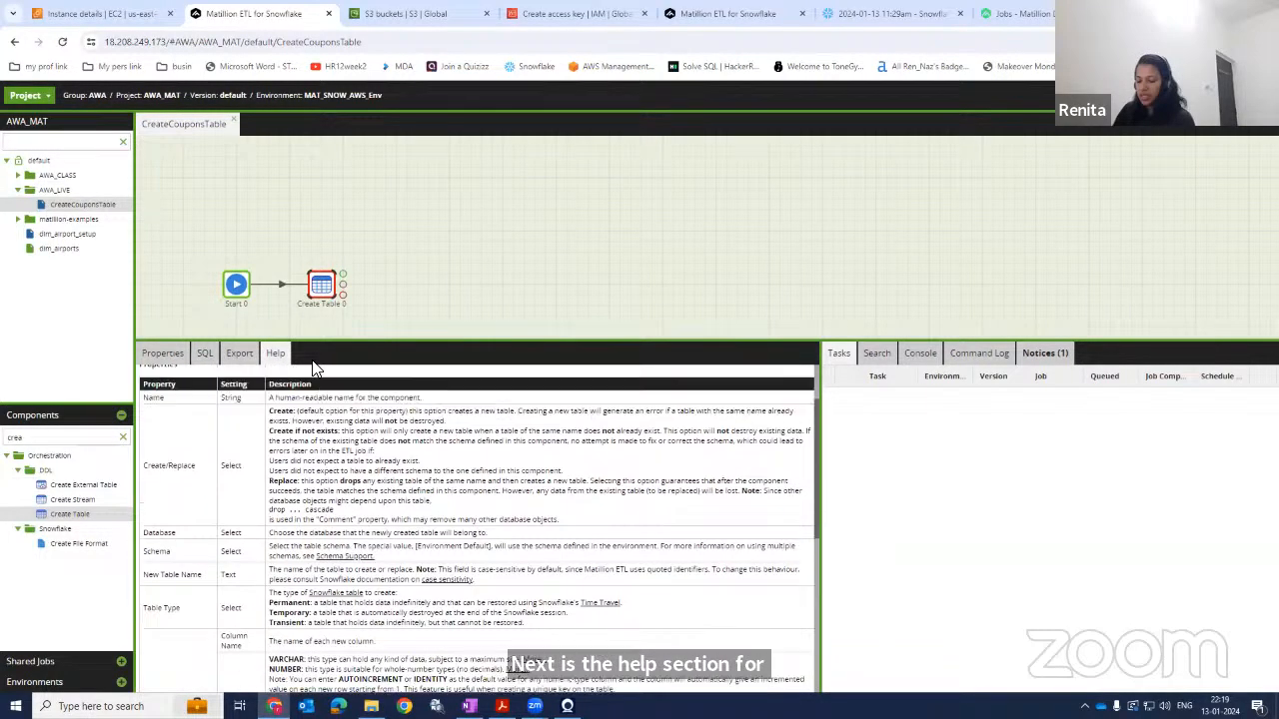
scroll(312, 368, "up", 1)
left_click(161, 354)
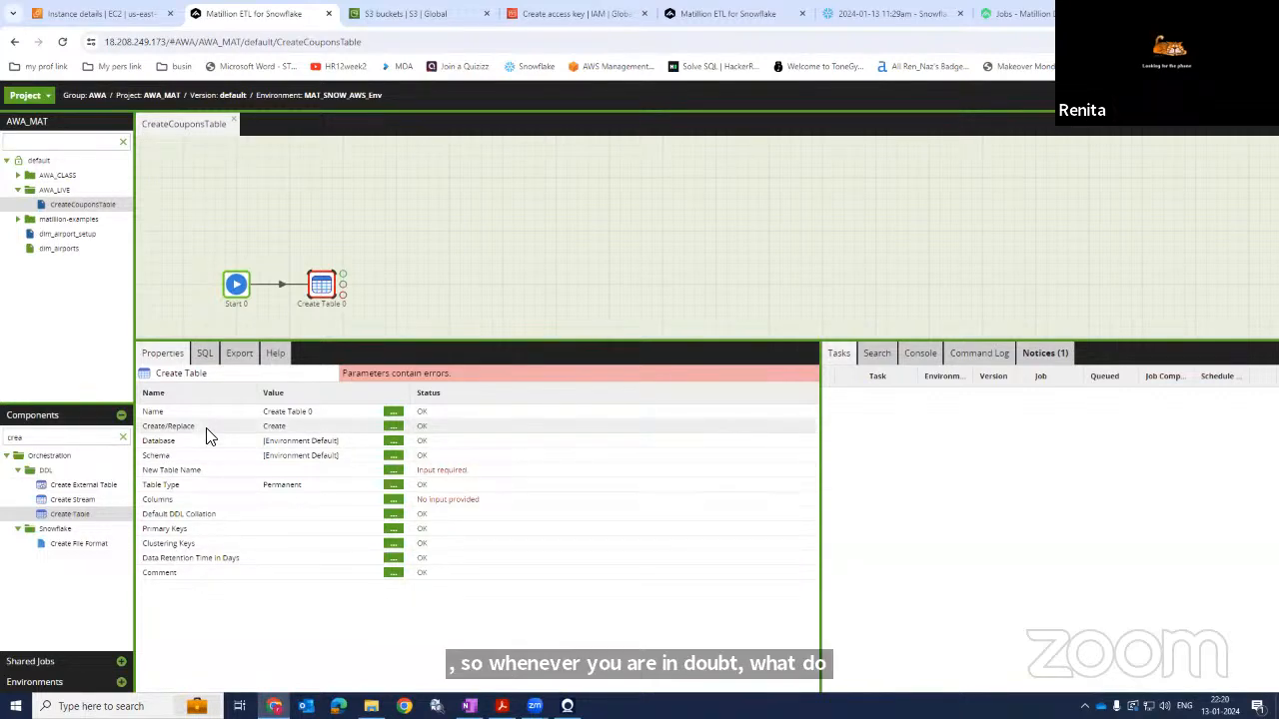
left_click(278, 355)
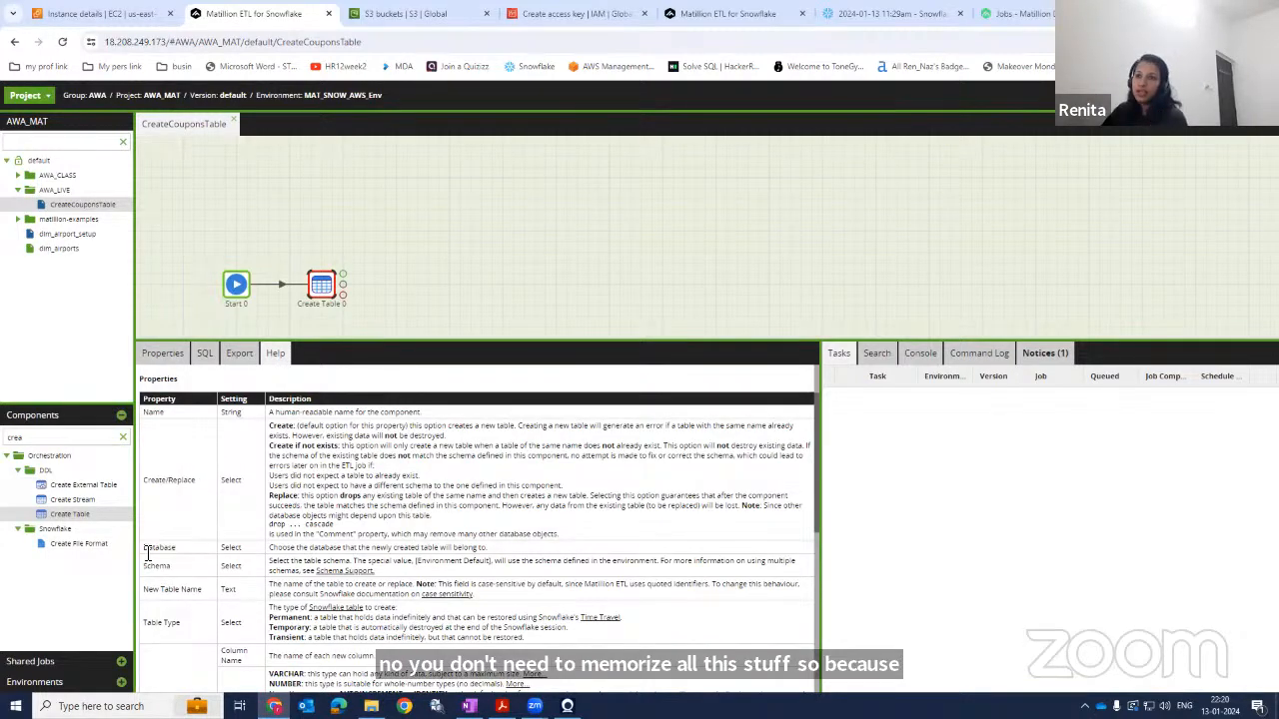
scroll(165, 563, "down", 3)
scroll(424, 562, "down", 3)
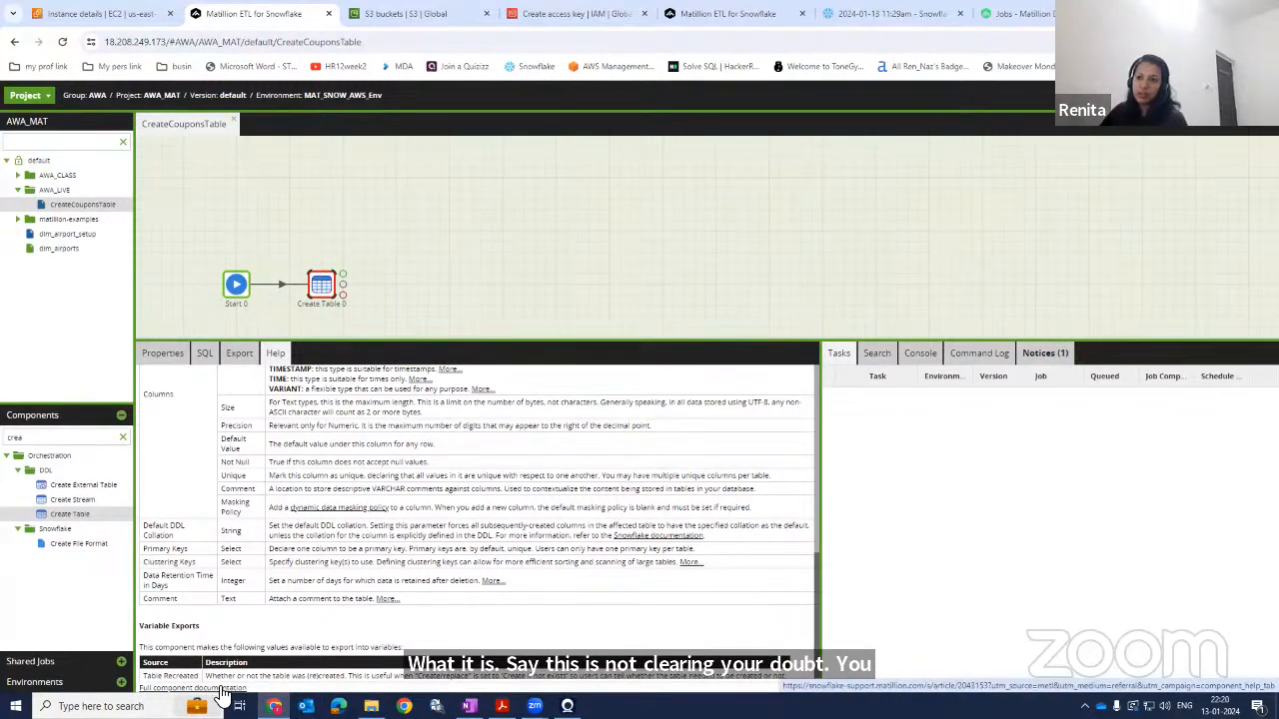
left_click(222, 690)
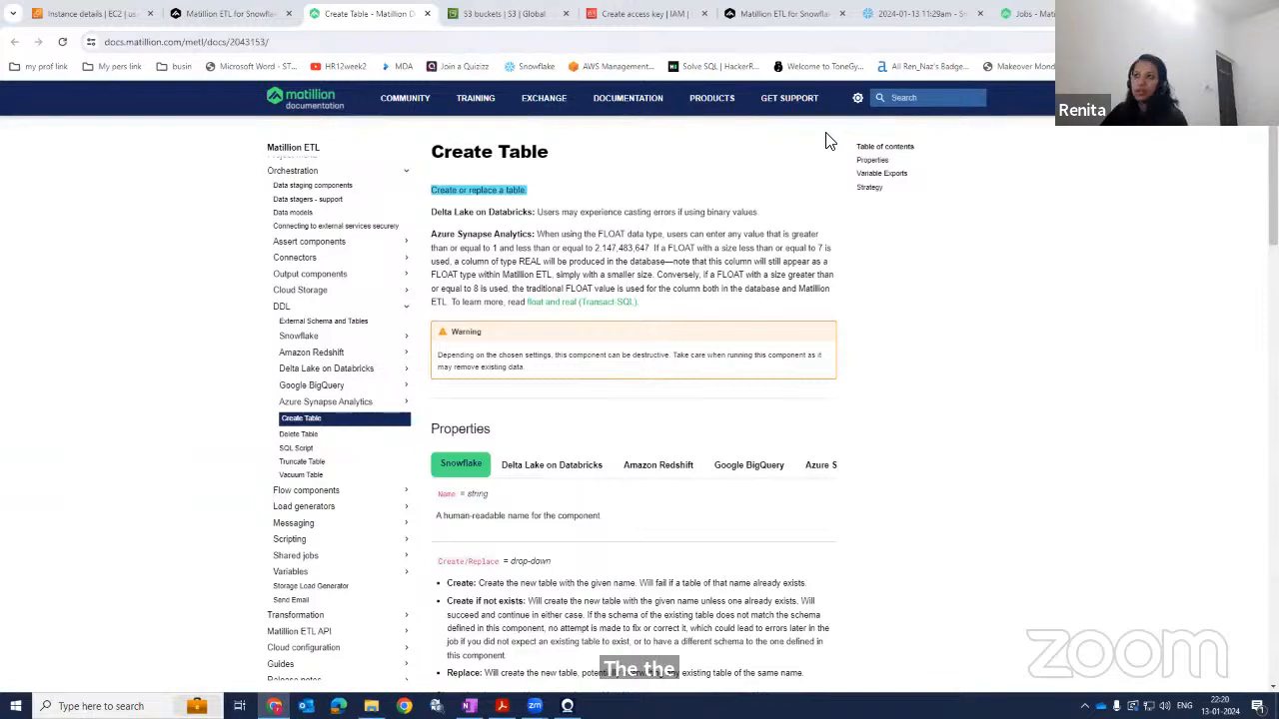
scroll(492, 392, "down", 3)
scroll(500, 379, "up", 3)
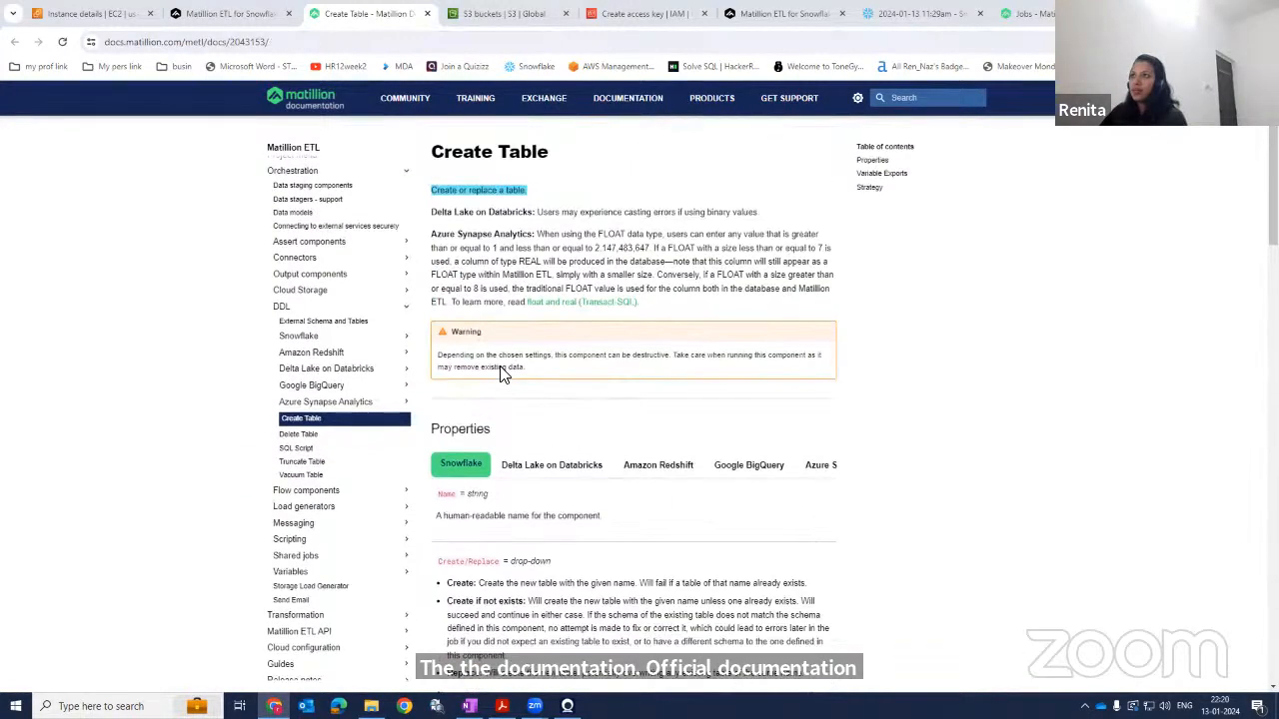
scroll(499, 379, "down", 10)
scroll(502, 370, "up", 3)
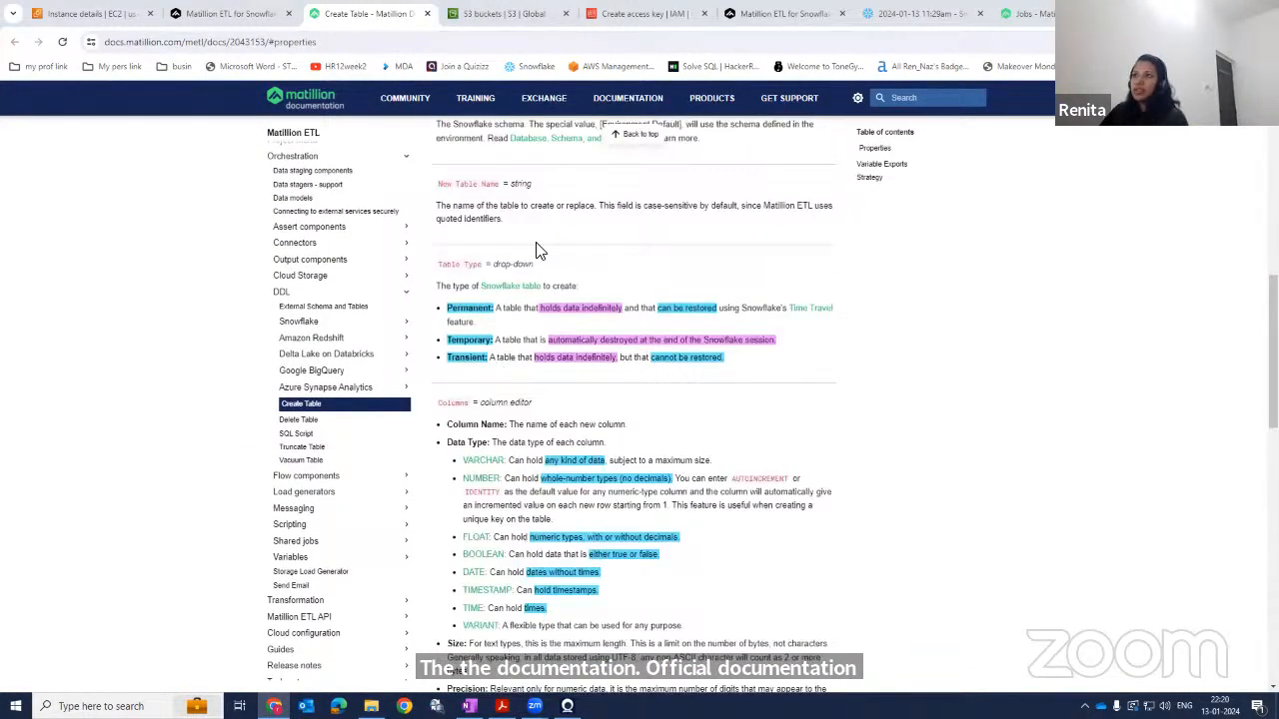
left_click(229, 12)
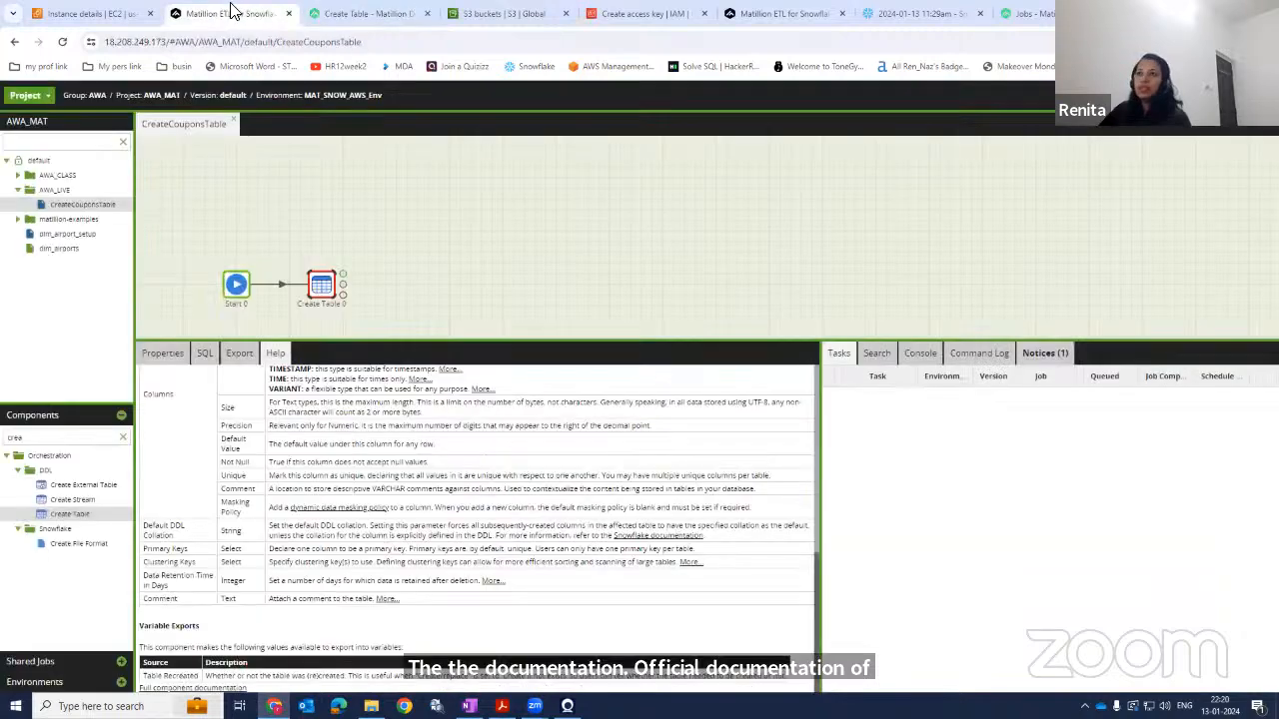
left_click(172, 364)
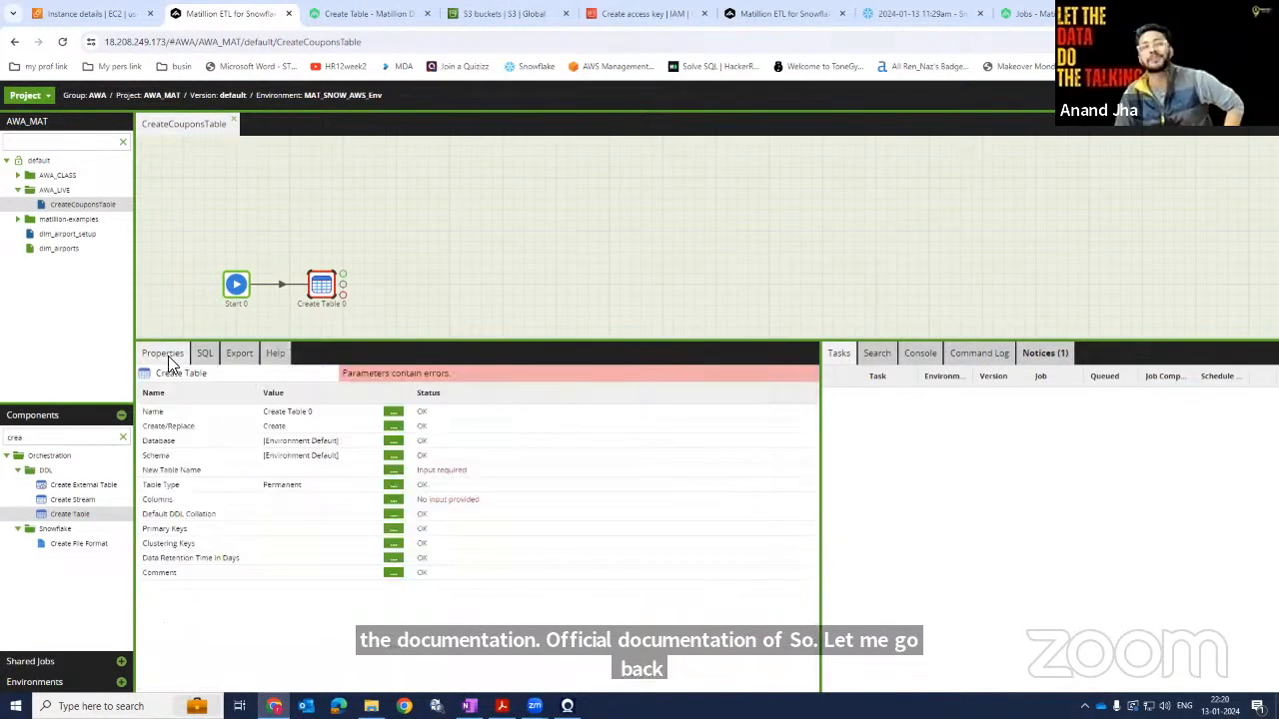
Browse the Matillion Jobs documentation in another browser tab, then return to the job.
left_click(800, 13)
left_click(899, 13)
left_click(612, 13)
left_click(1025, 13)
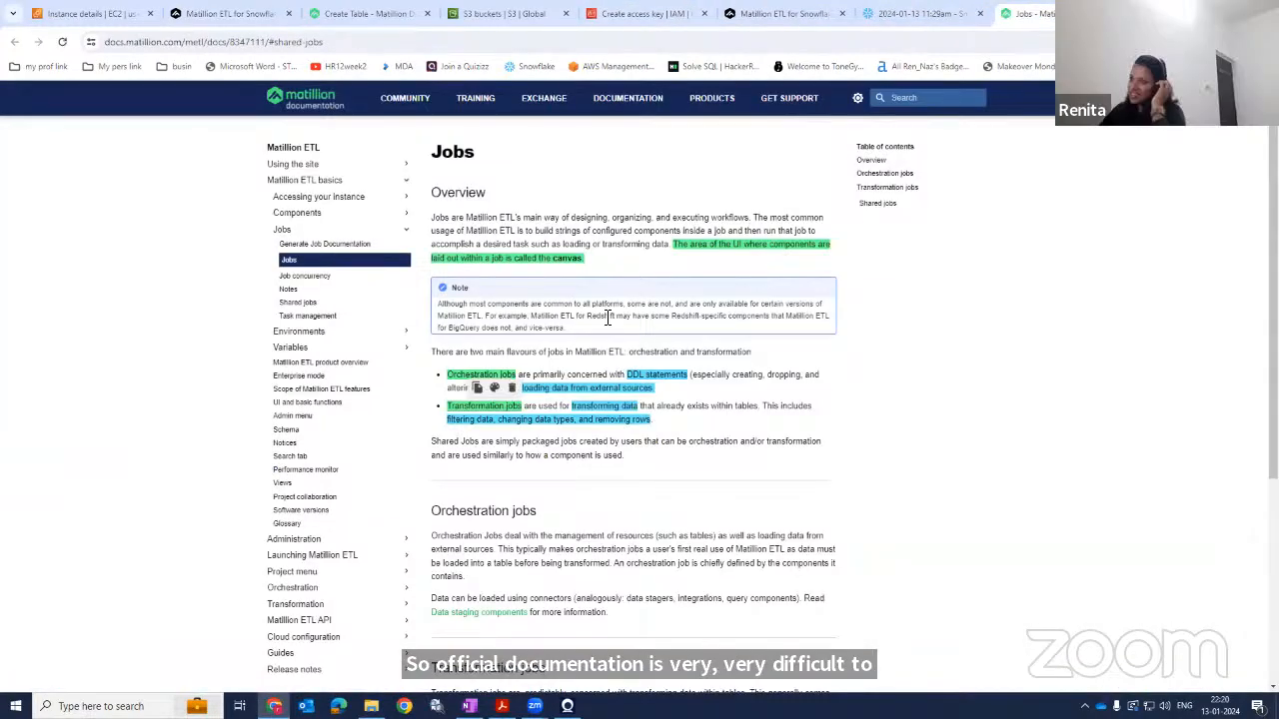
scroll(608, 318, "down", 3)
scroll(517, 420, "up", 3)
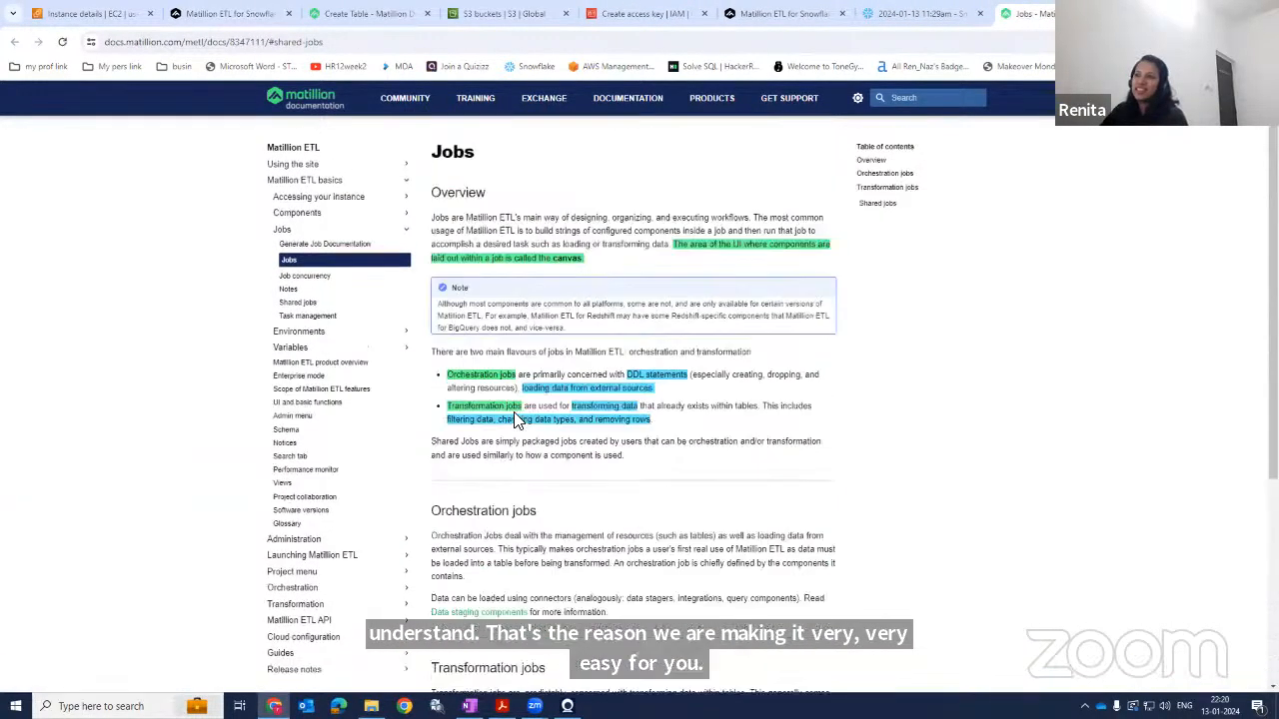
left_click(250, 10)
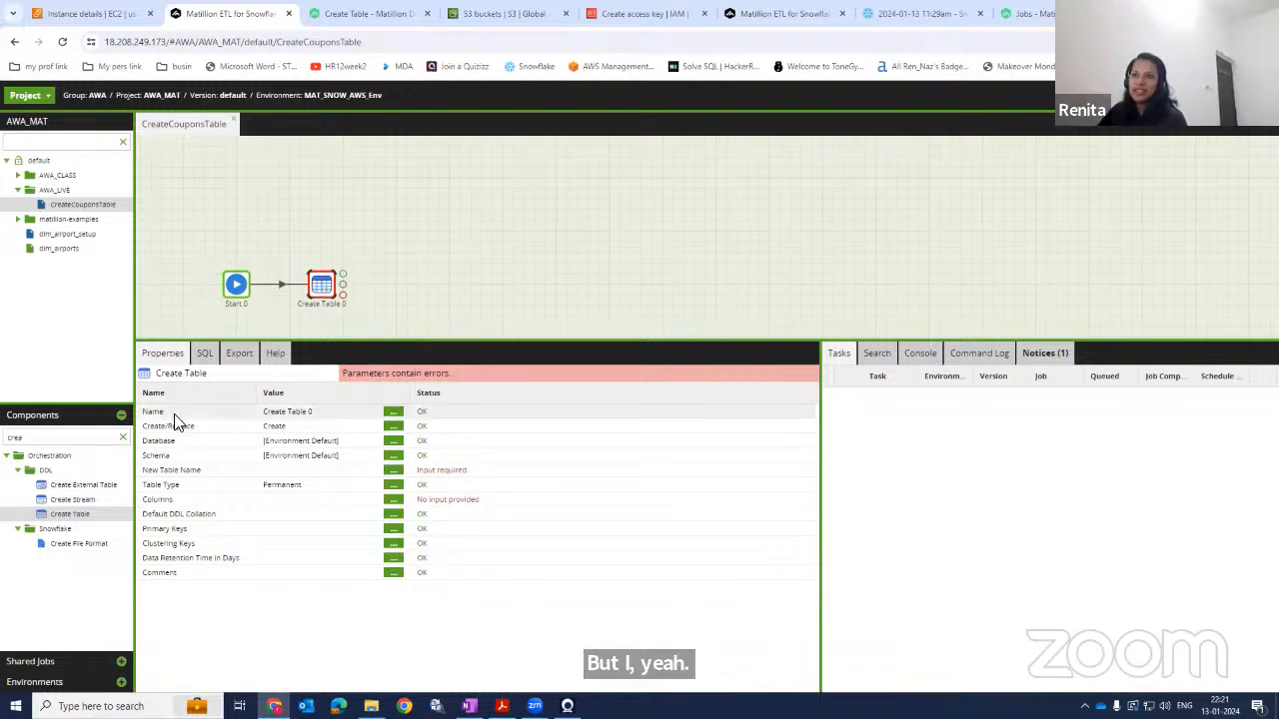
Rename the Create Table component to Create Table COupons.
left_click(395, 412)
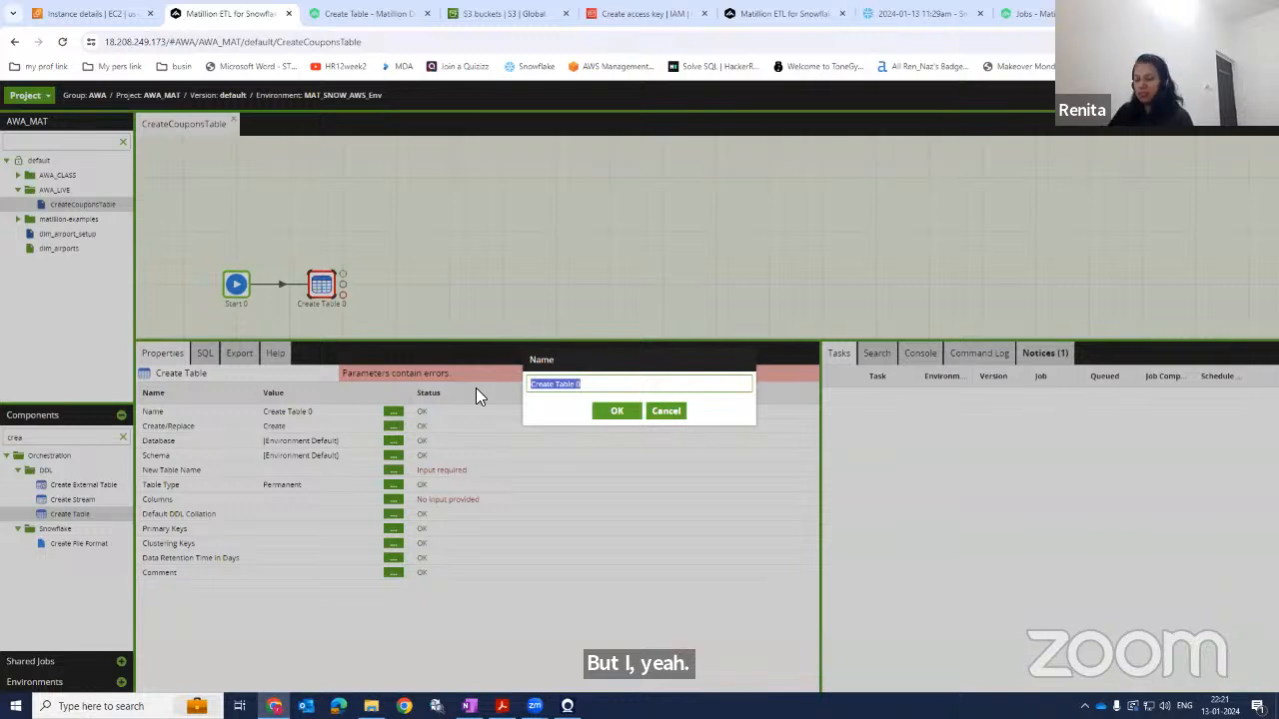
key("Right")
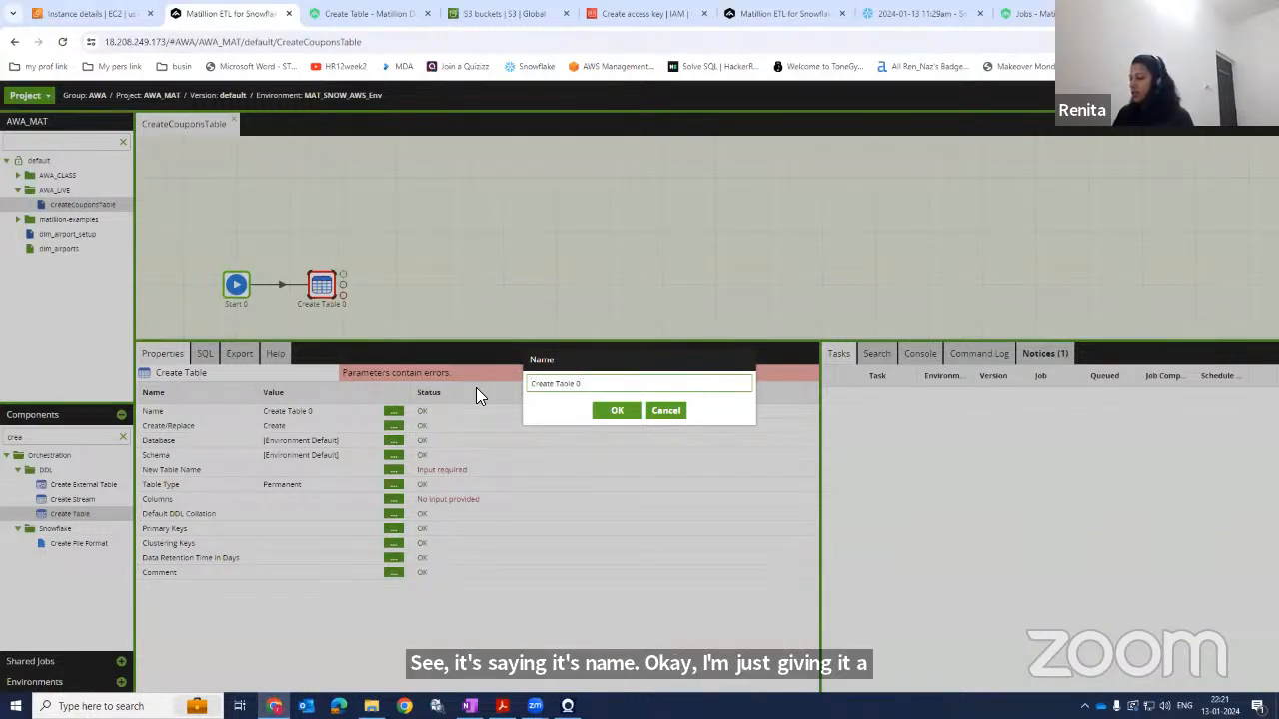
type("COupon")
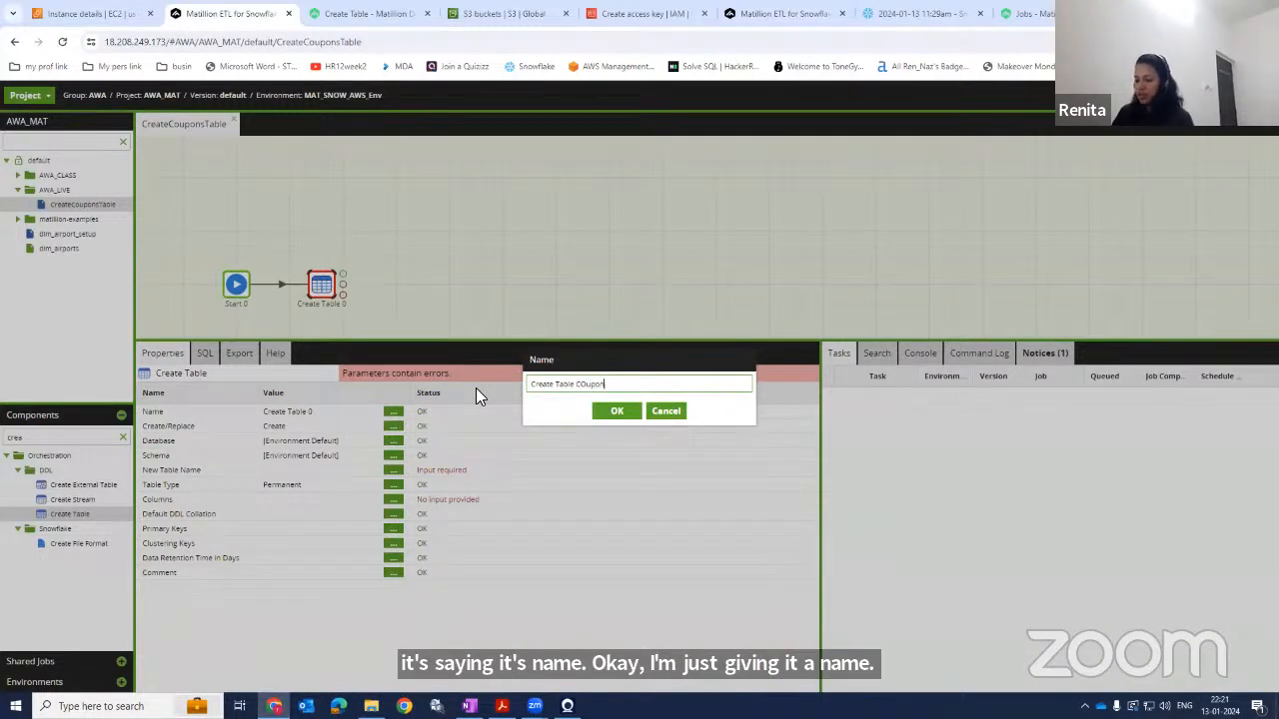
type("s")
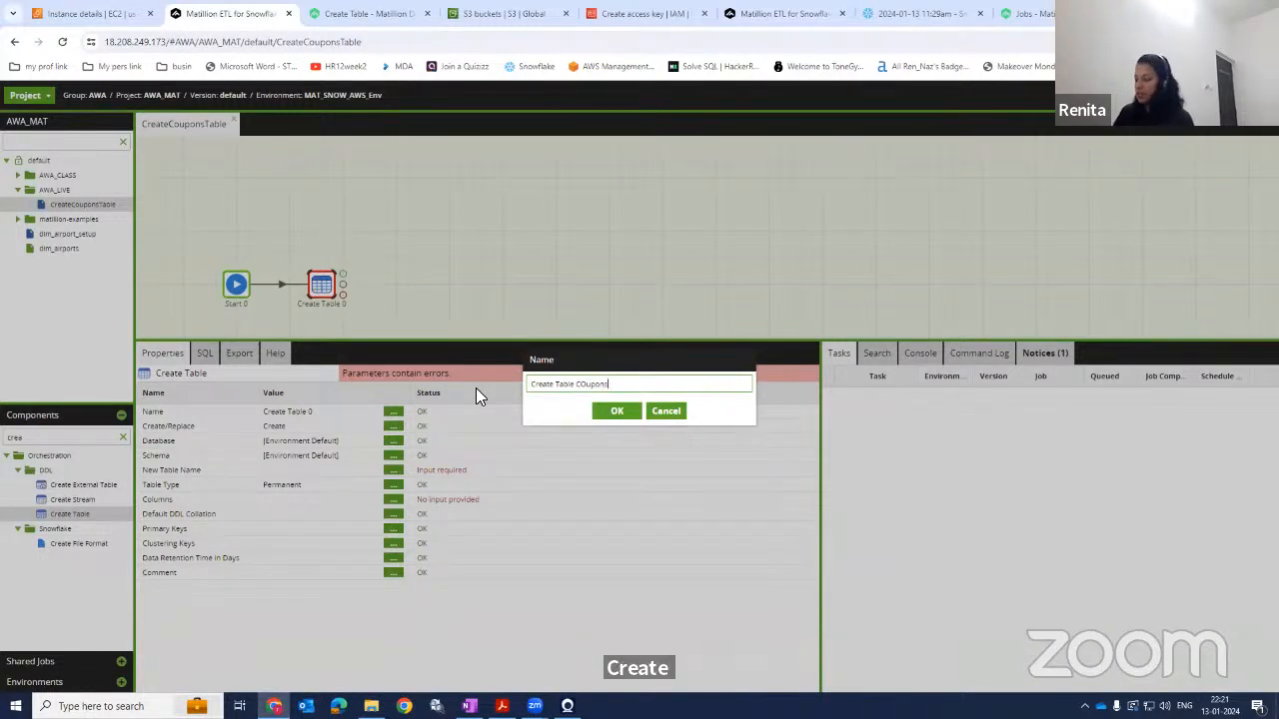
left_click(608, 413)
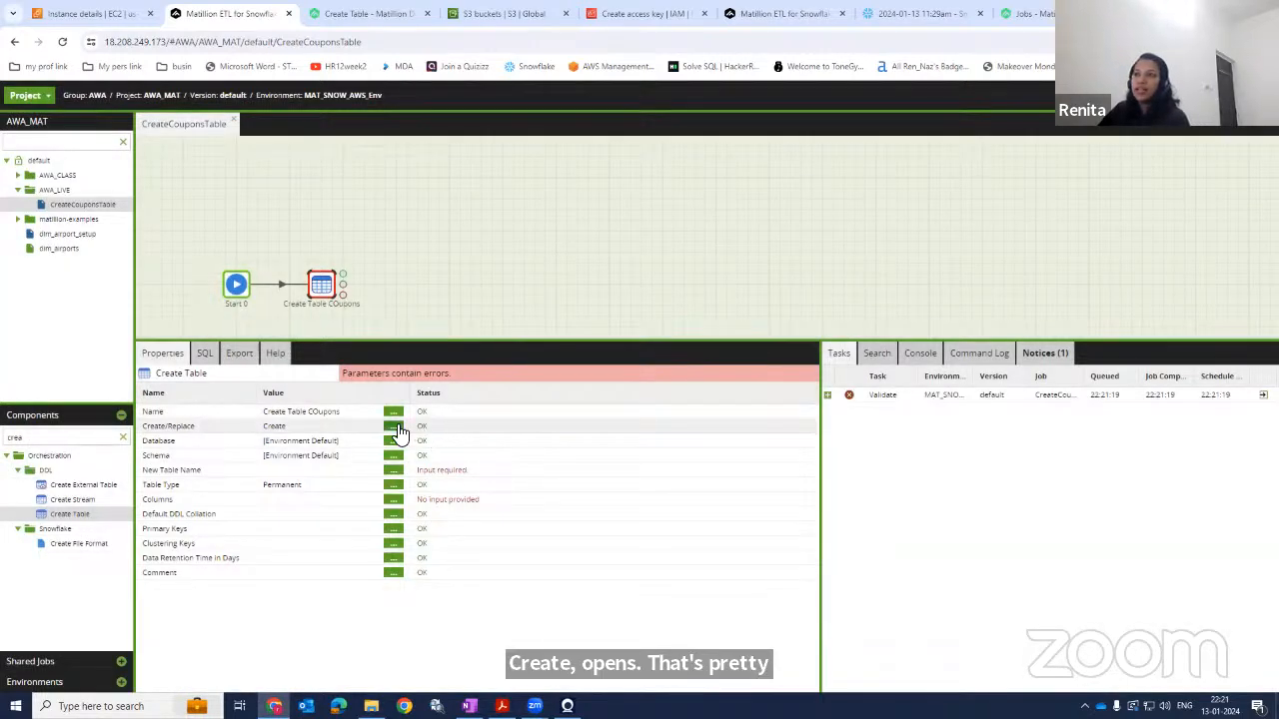
Open the Create/Replace option list for the Create Table component and cancel without changing it.
left_click(395, 426)
left_click(643, 376)
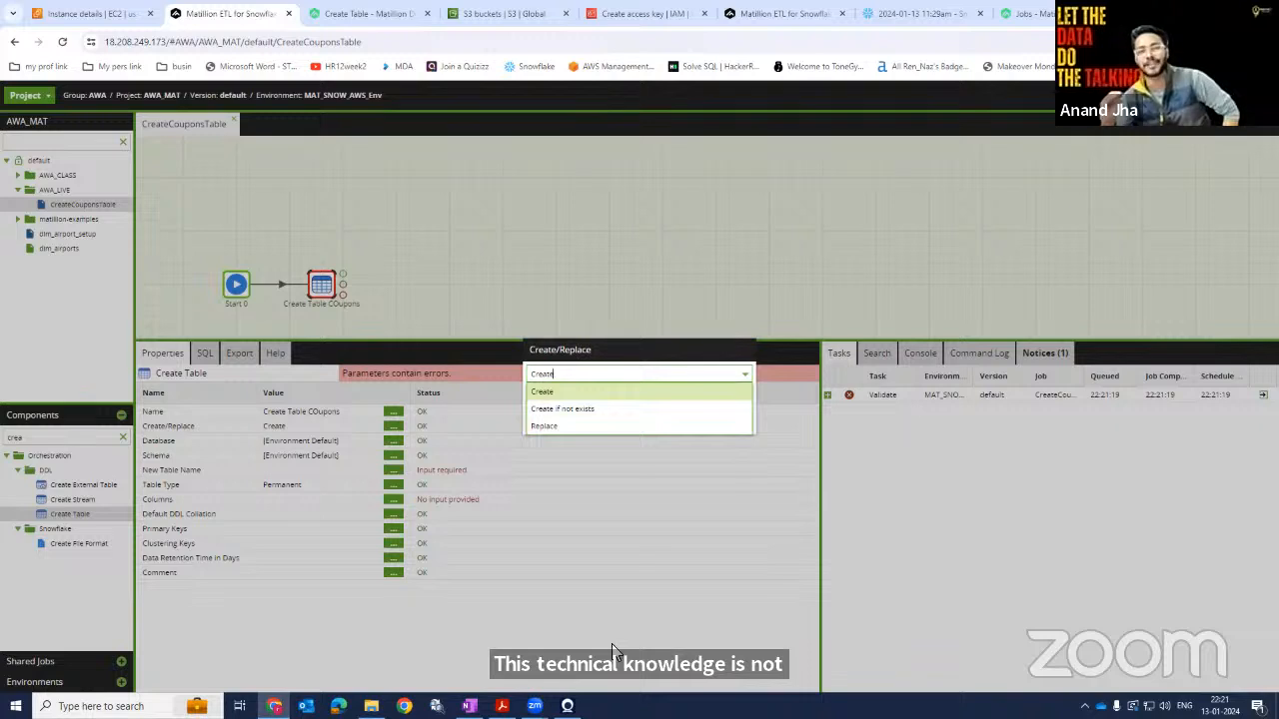
mouse_move(535, 705)
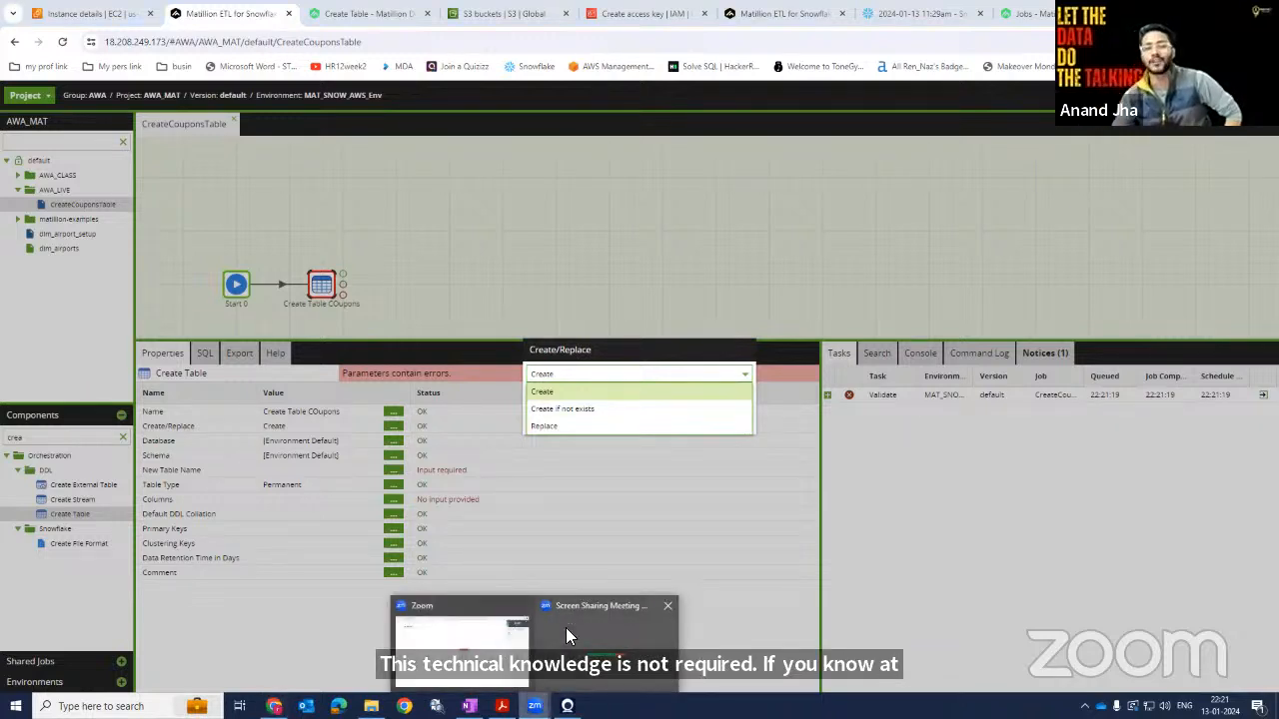
left_click(566, 635)
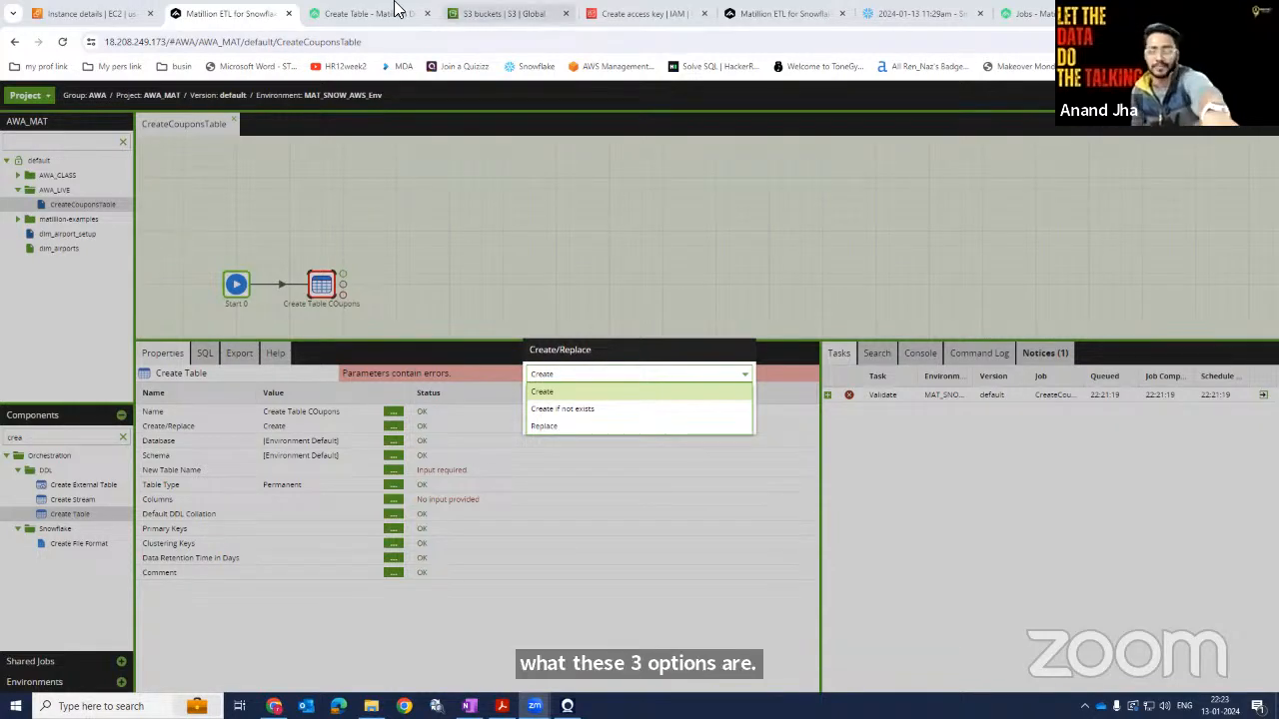
left_click(346, 659)
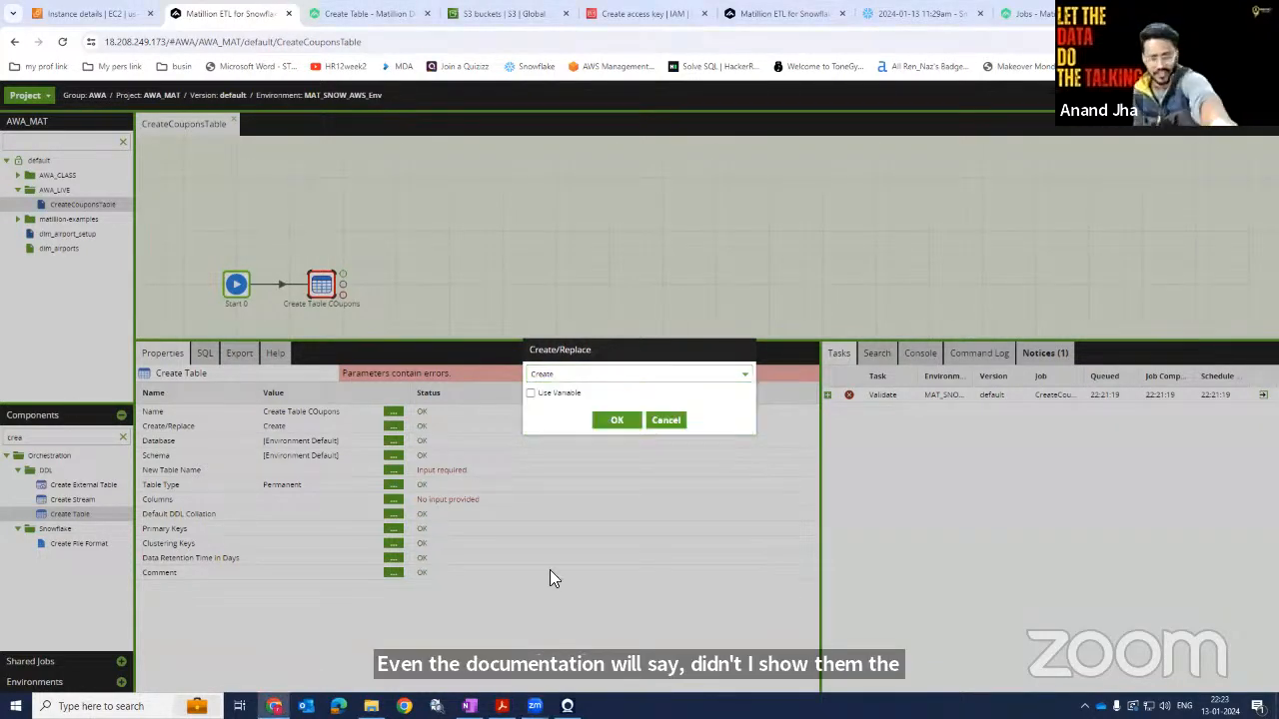
left_click(661, 422)
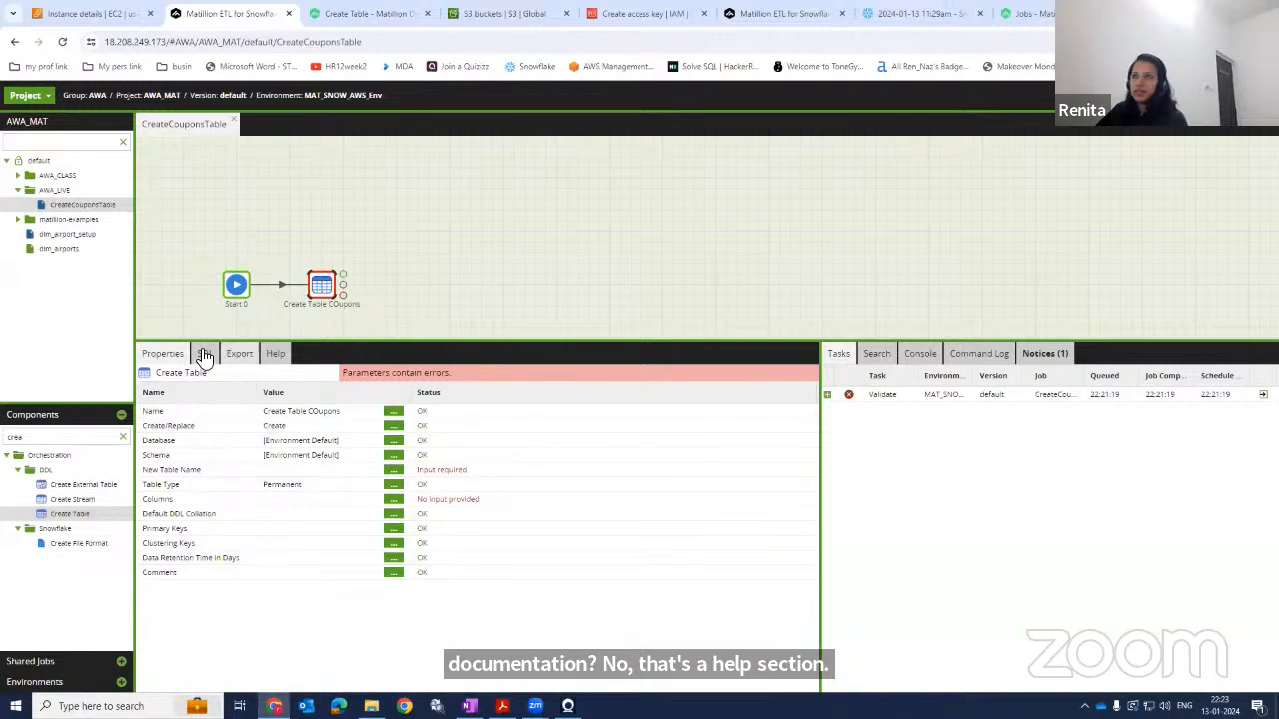
Read the component help describing the Create/Replace and Table Type options.
left_click(278, 356)
scroll(340, 519, "up", 8)
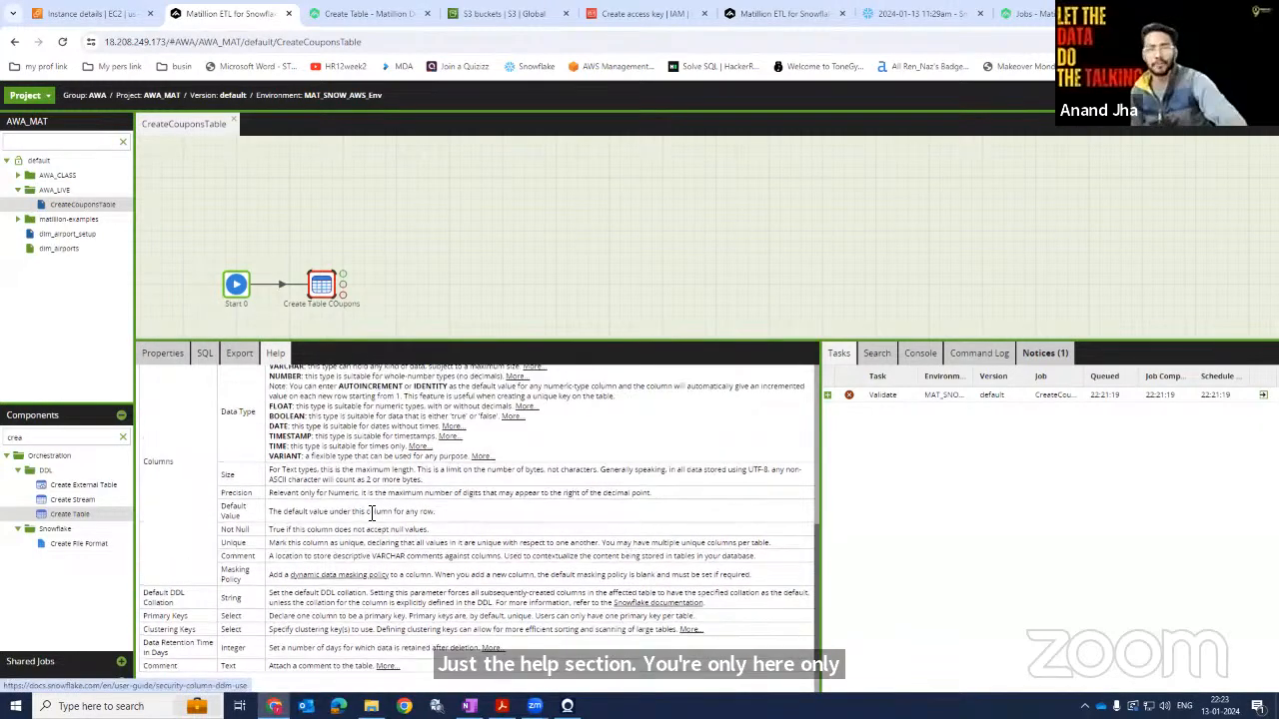
scroll(374, 511, "down", 3)
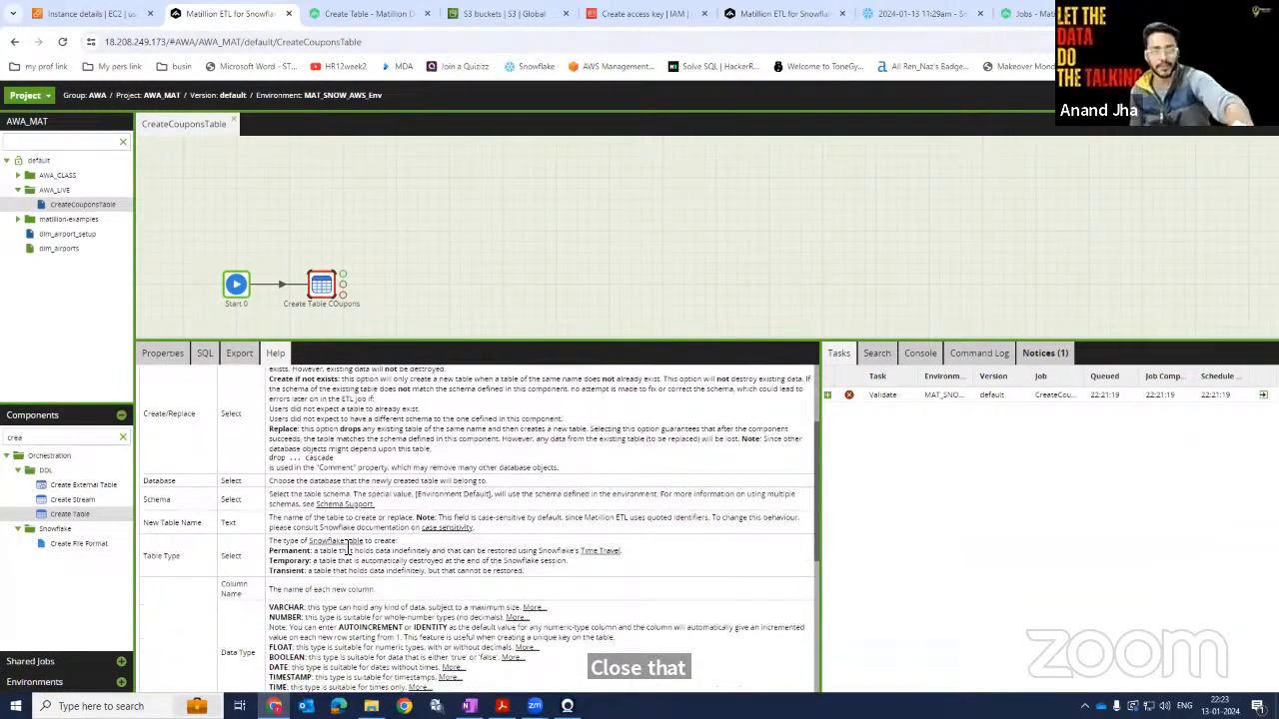
left_click_drag(540, 579, 269, 560)
left_click(363, 563)
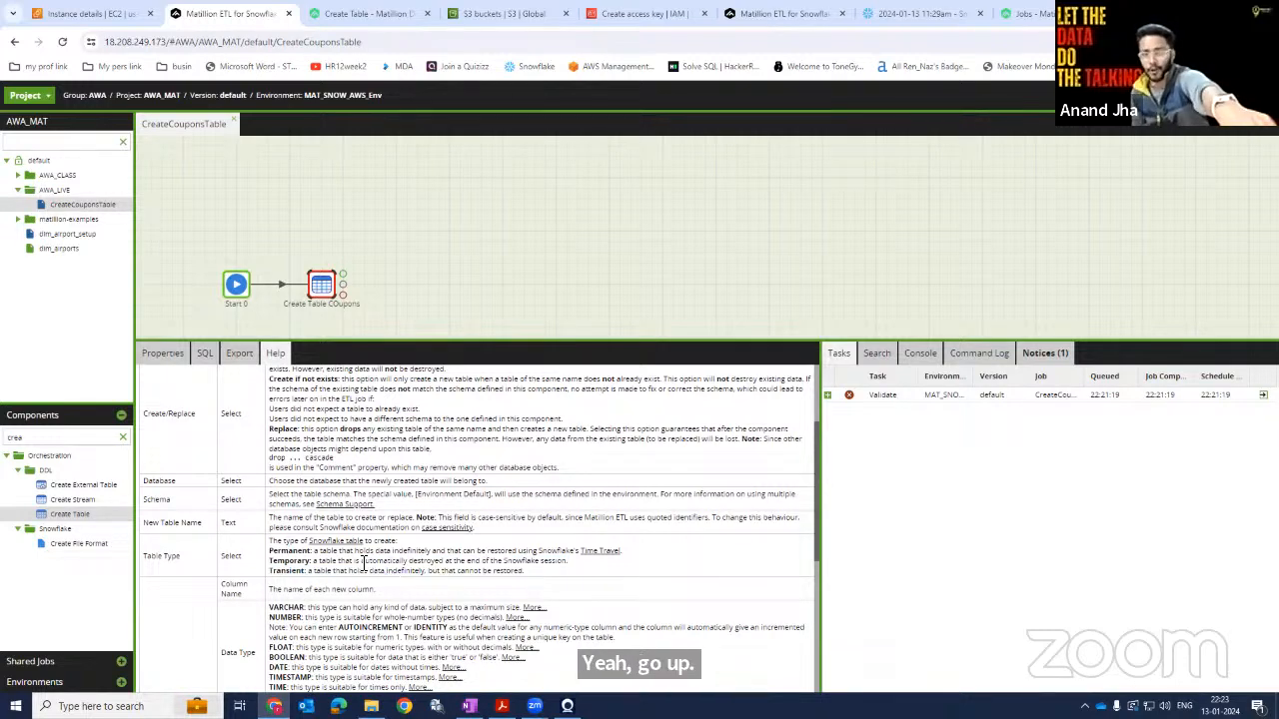
scroll(365, 566, "up", 3)
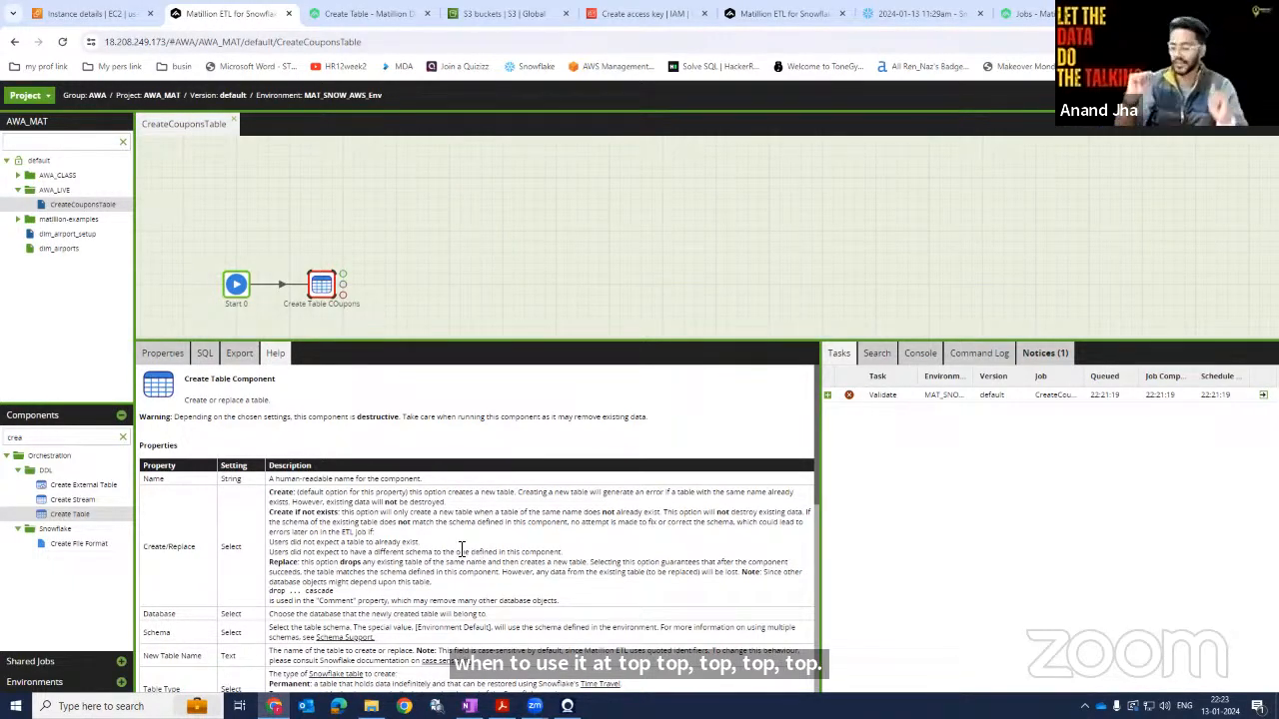
left_click(158, 356)
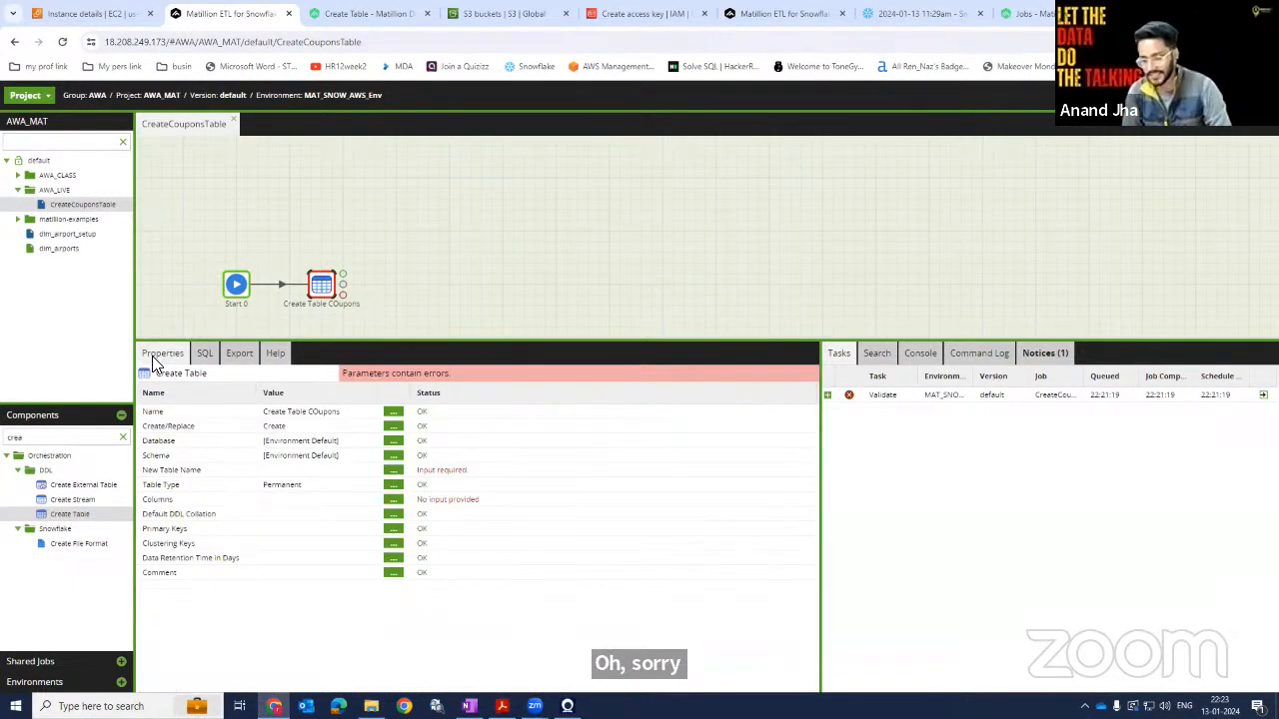
Set the Create/Replace property to Create if not exists.
left_click(393, 427)
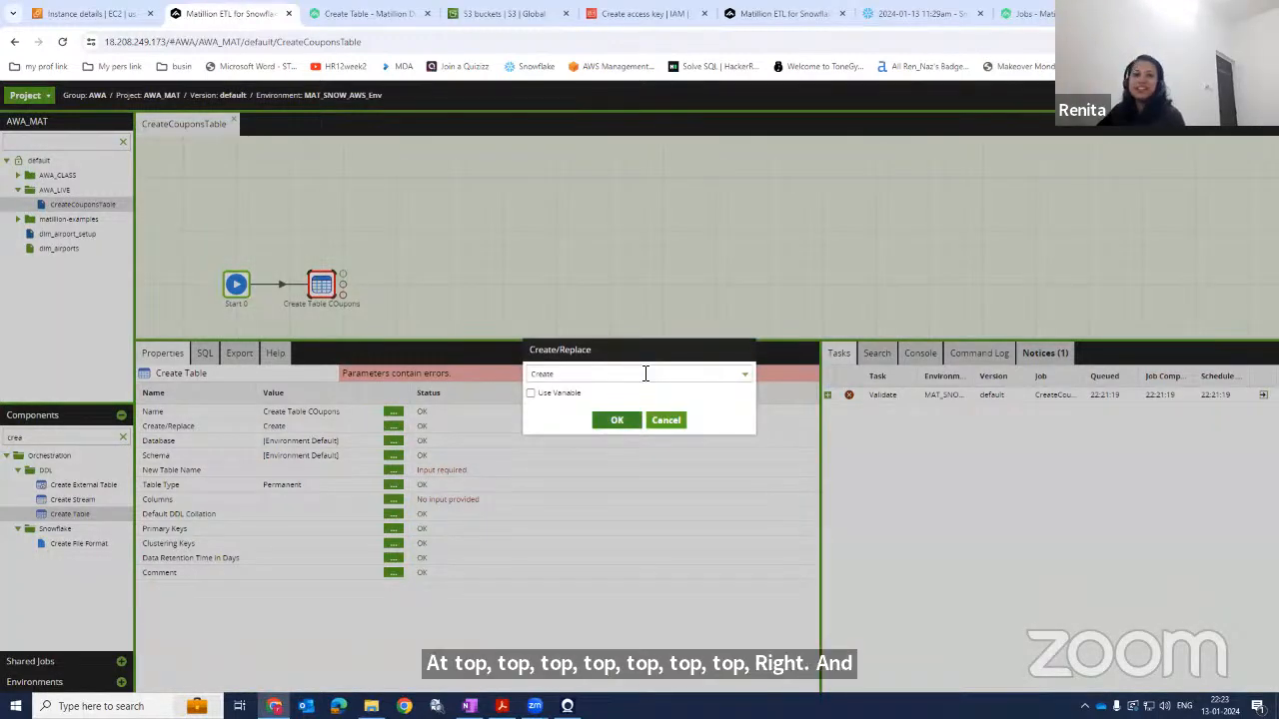
left_click(745, 378)
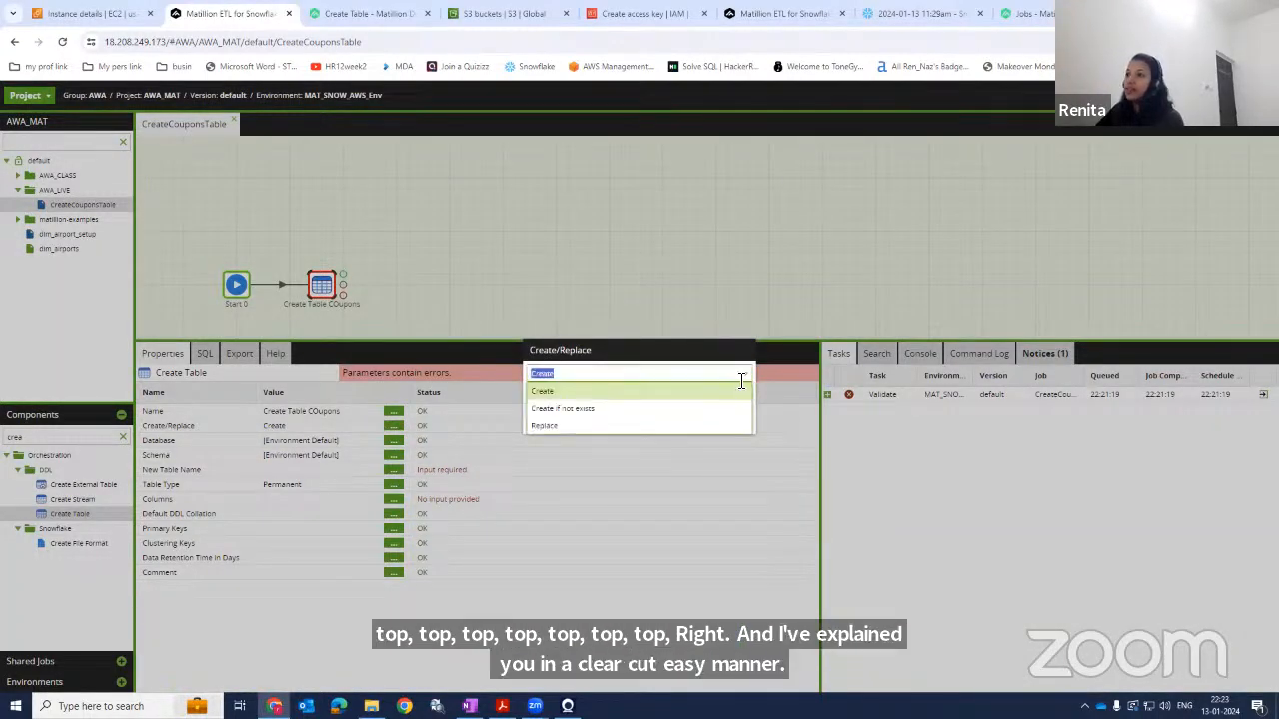
left_click(586, 414)
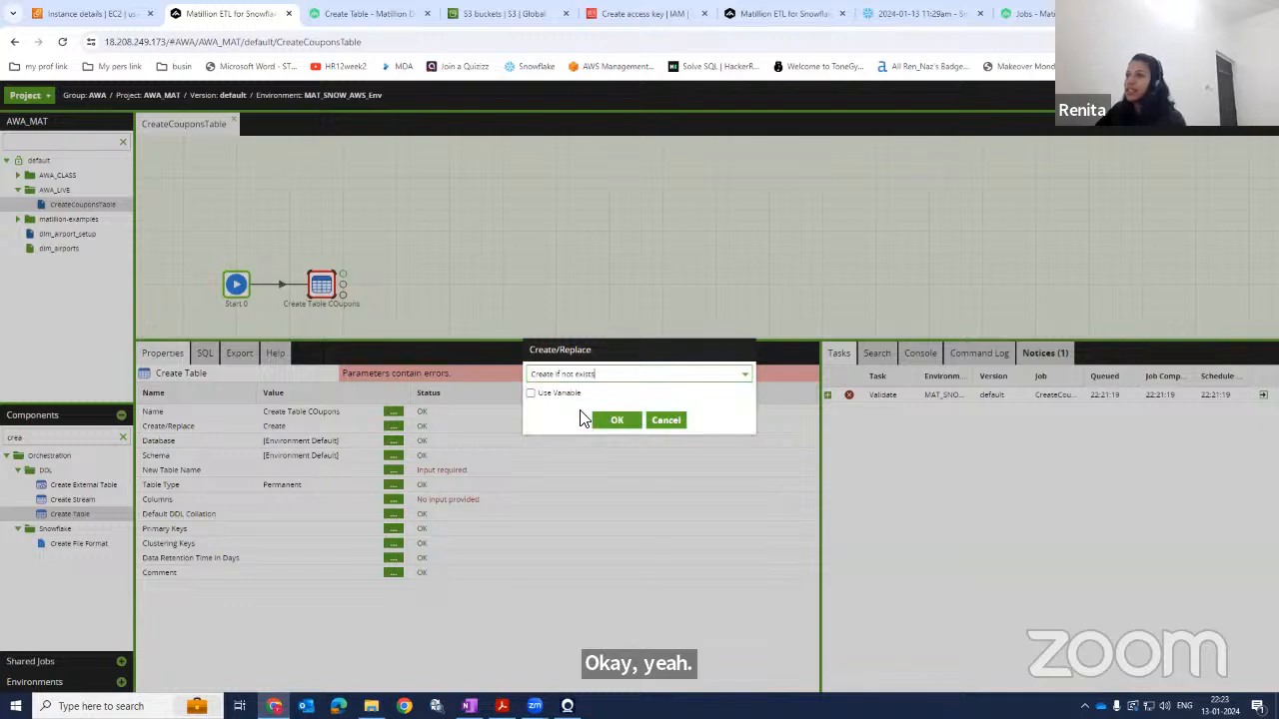
left_click(611, 422)
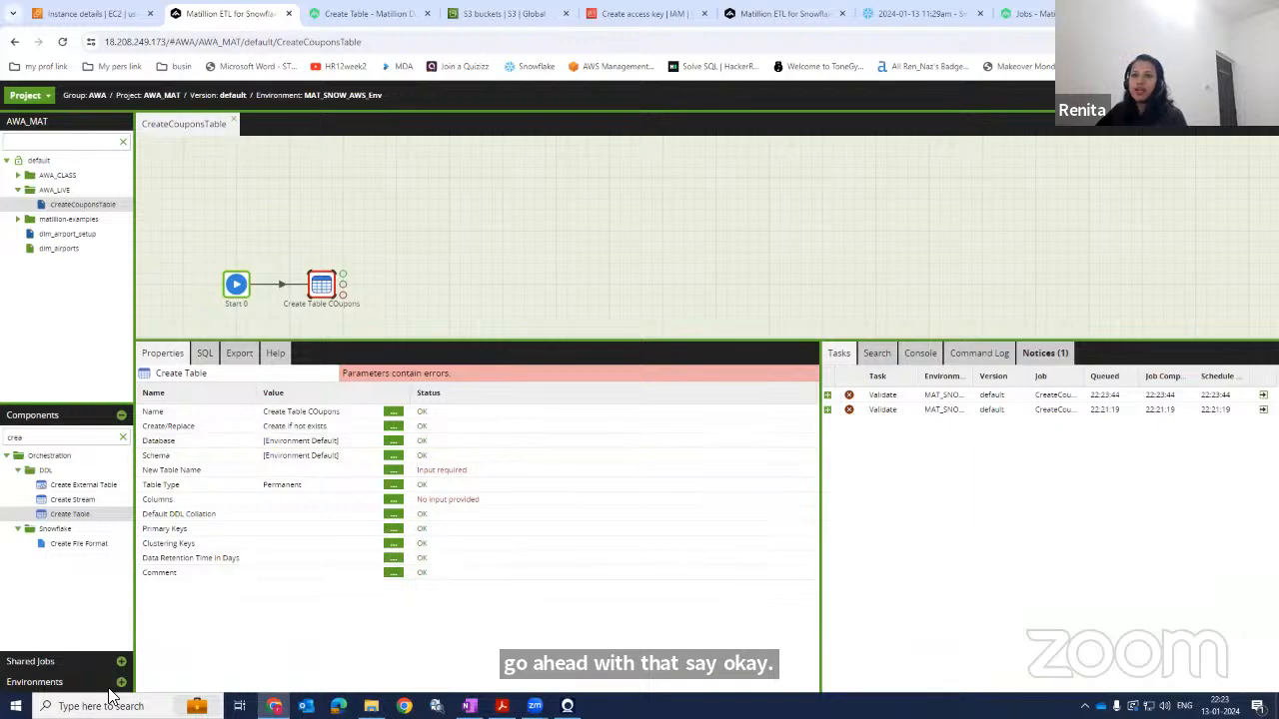
Open the environment's settings to review its Snowflake default role, warehouse, database and schema, then cancel.
left_click(46, 681)
right_click(60, 476)
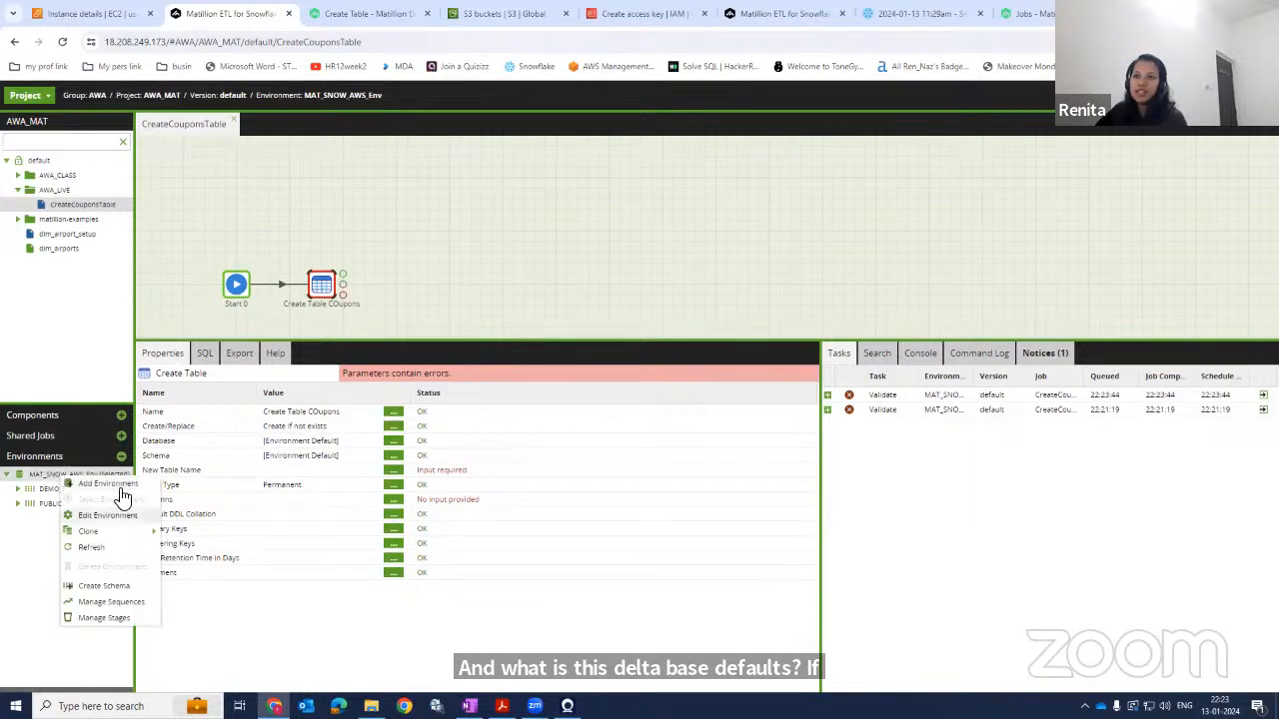
left_click(120, 514)
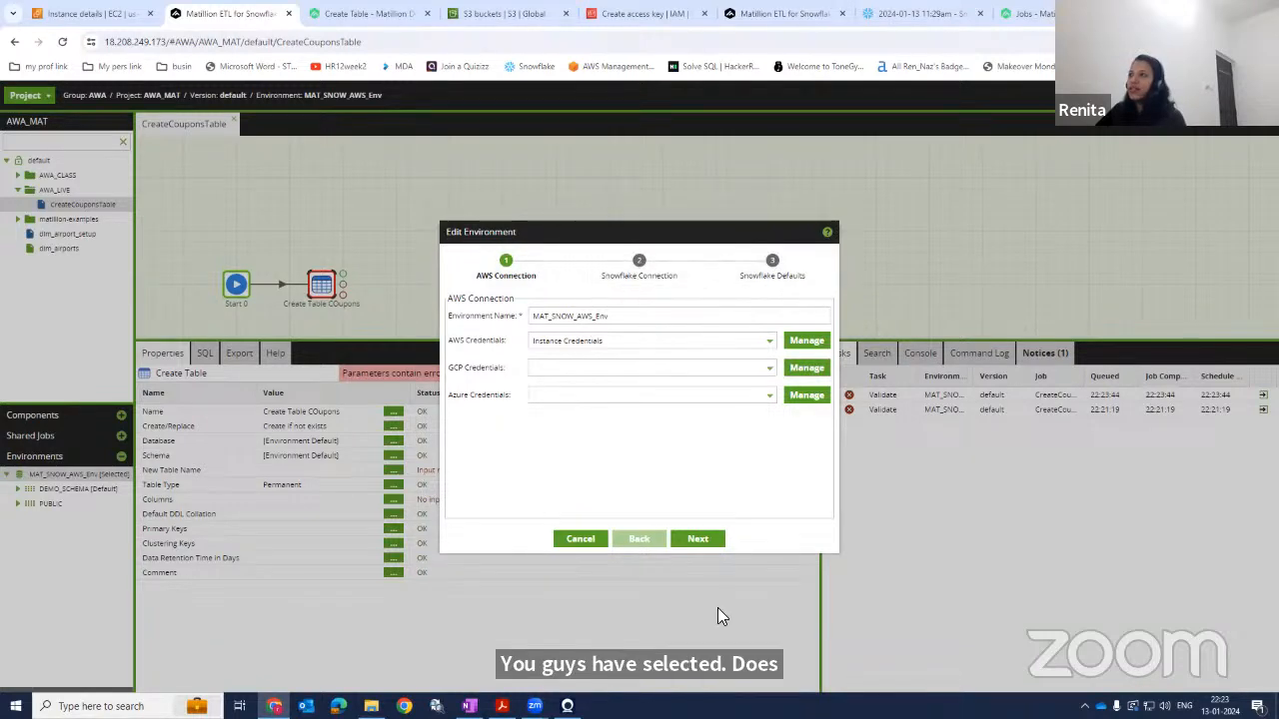
left_click(699, 538)
left_click(699, 538)
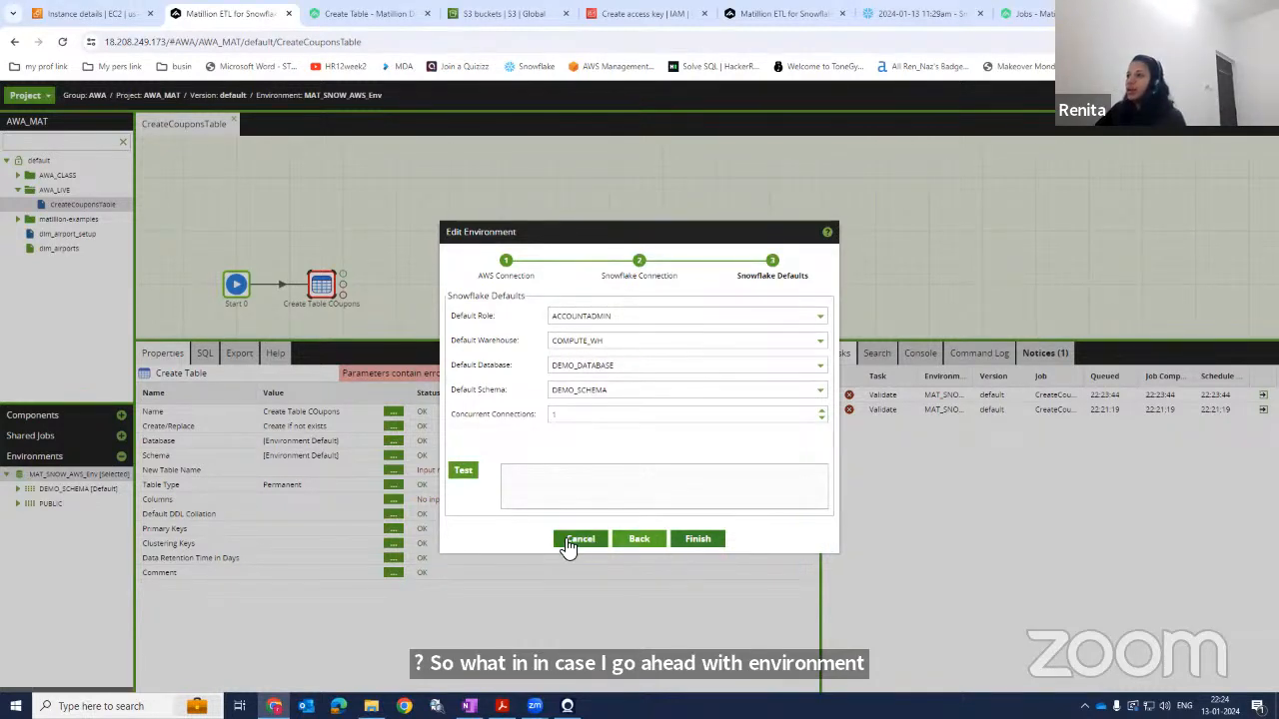
left_click(572, 546)
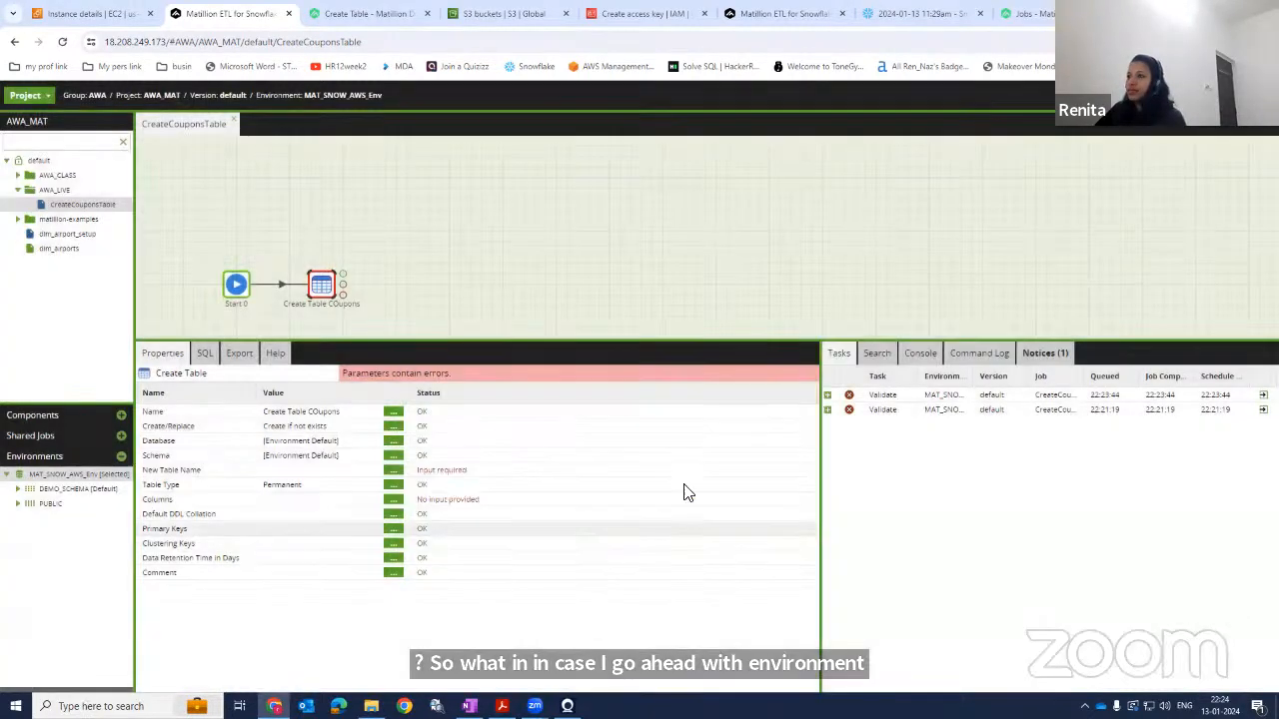
Set the component's Database to DEMO_DATABASE and Schema to DEMO_SCHEMA.
left_click(393, 440)
left_click(657, 380)
left_click(605, 411)
left_click(618, 421)
left_click(392, 456)
left_click(616, 376)
left_click(579, 410)
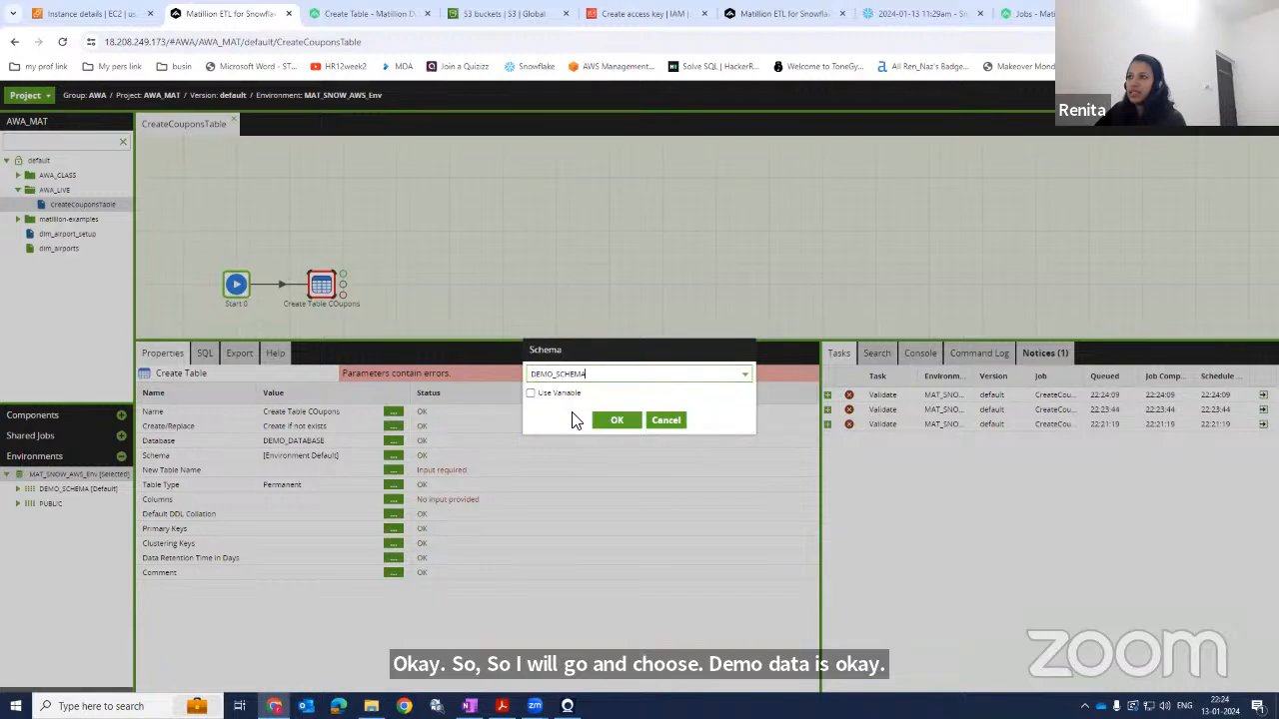
left_click(613, 421)
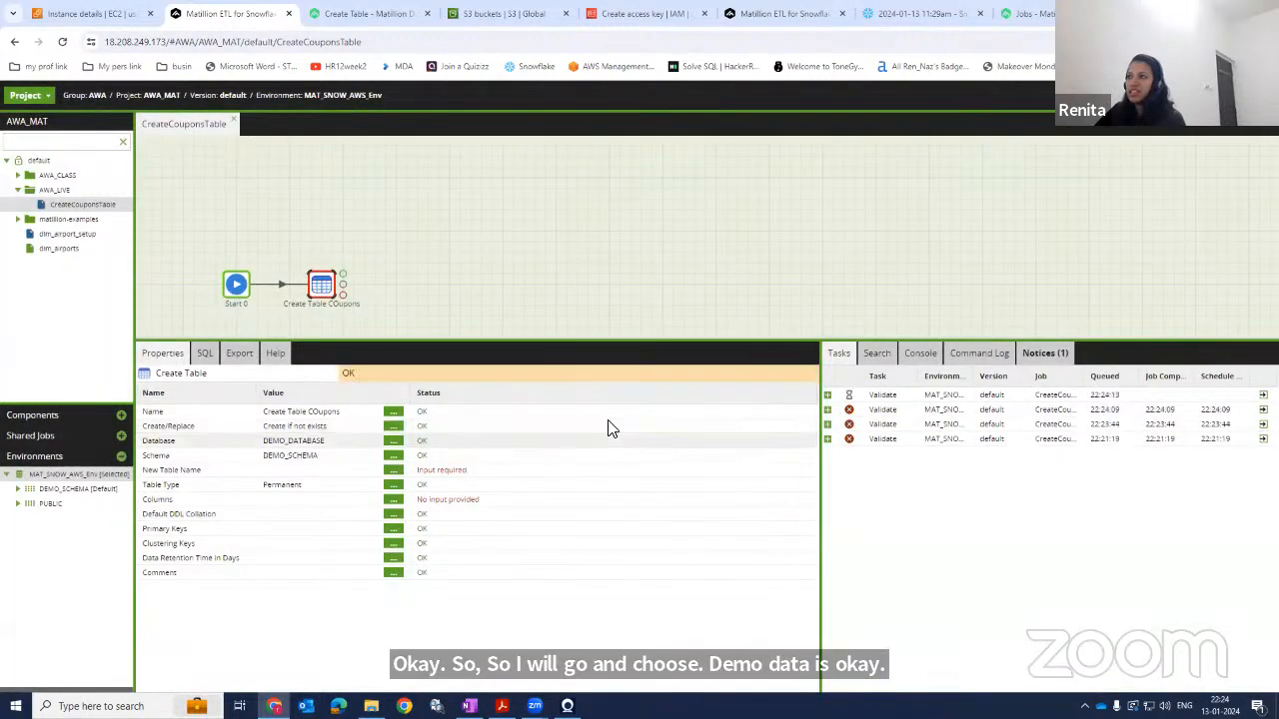
Set the New Table Name to Coupons.
left_click(395, 472)
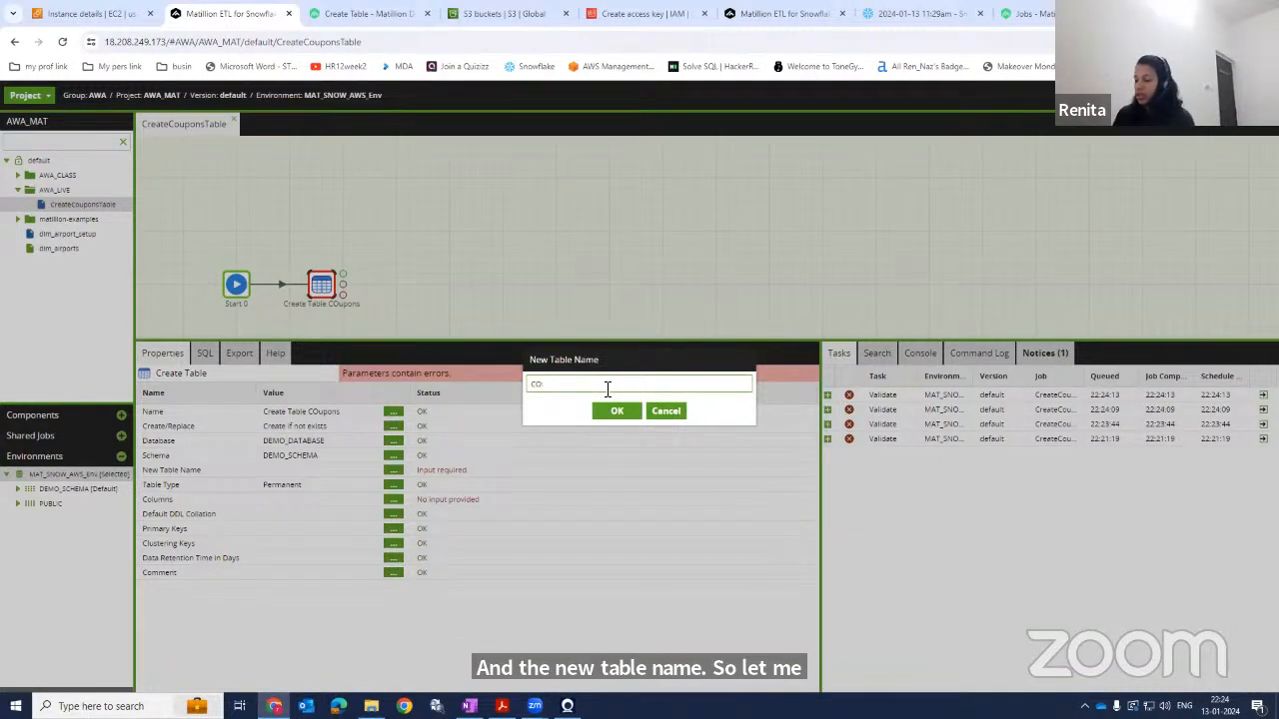
key("BackSpace")
type("oupons")
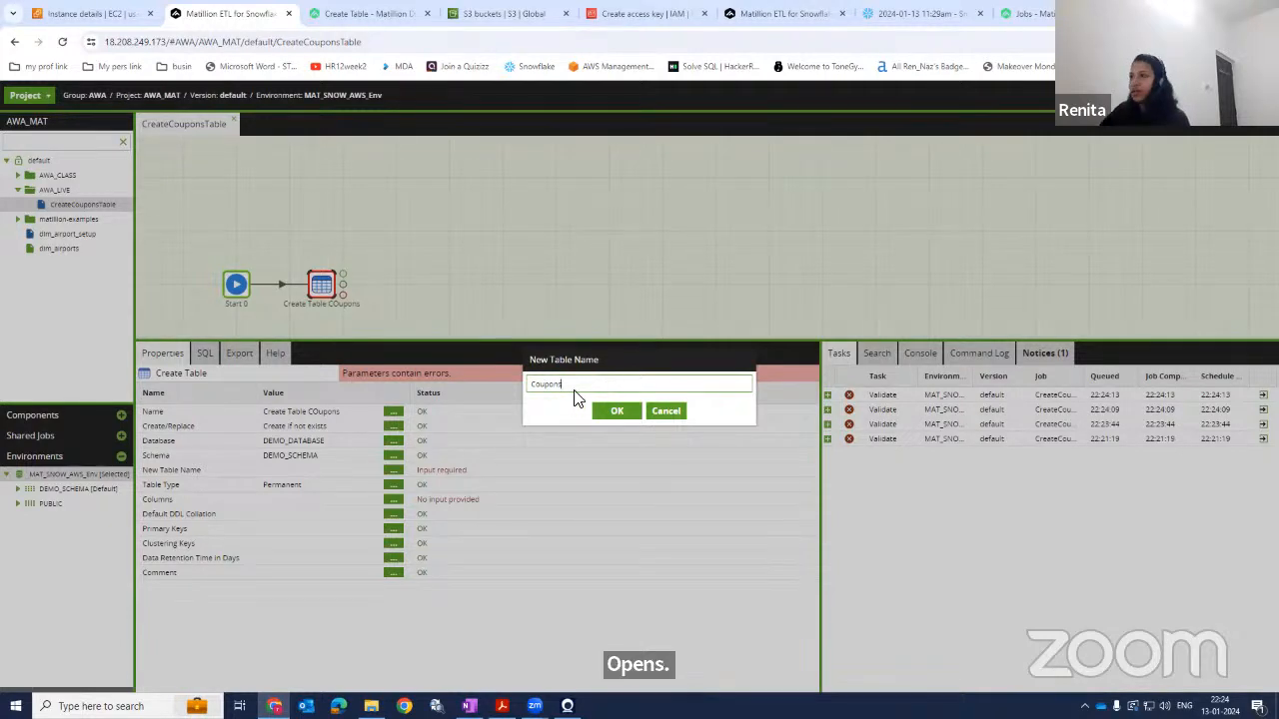
left_click(618, 413)
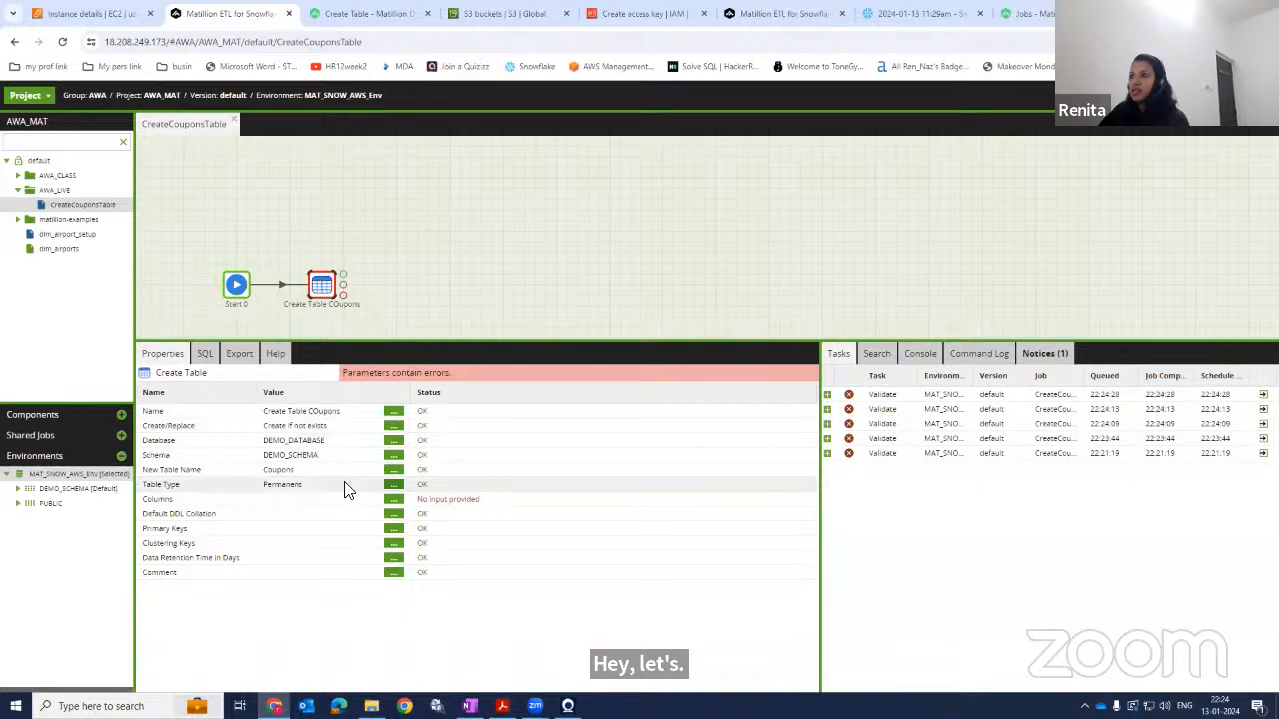
Check the table type descriptions in the online documentation and set the Table Type to Permanent.
left_click(394, 485)
left_click(628, 372)
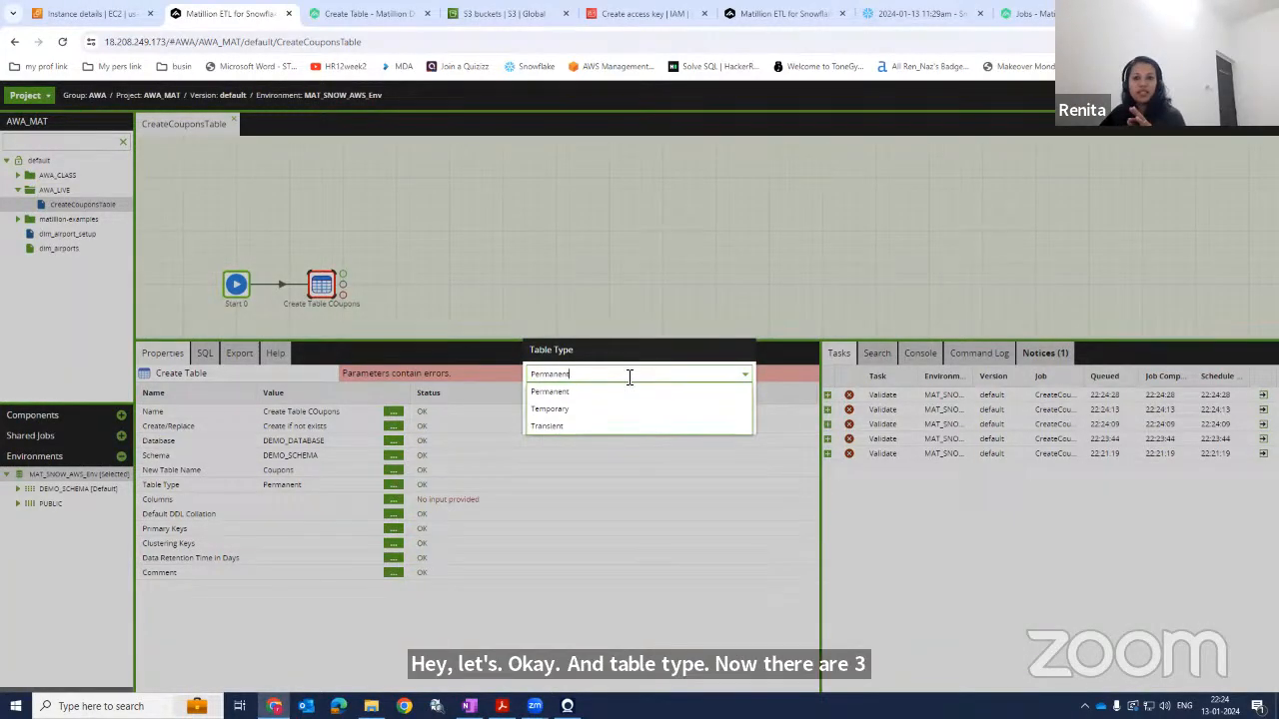
left_click(1046, 18)
scroll(579, 479, "down", 5)
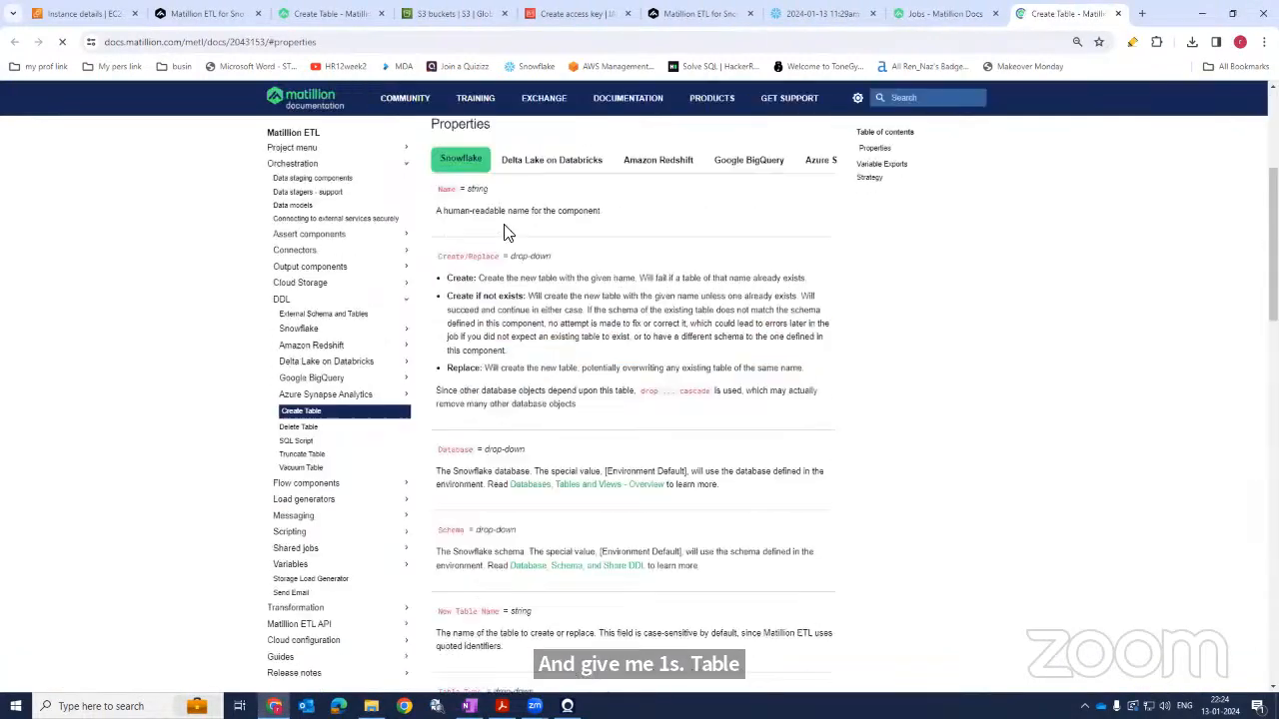
scroll(629, 410, "down", 7)
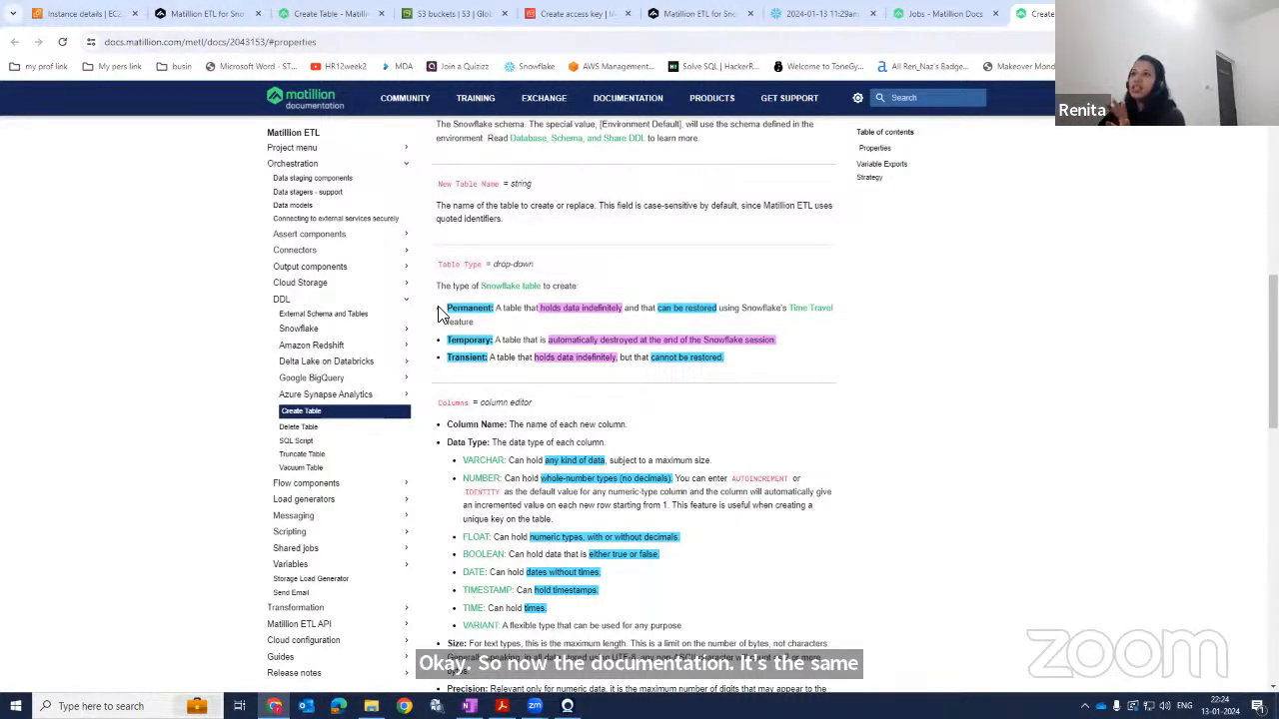
double_click(470, 312)
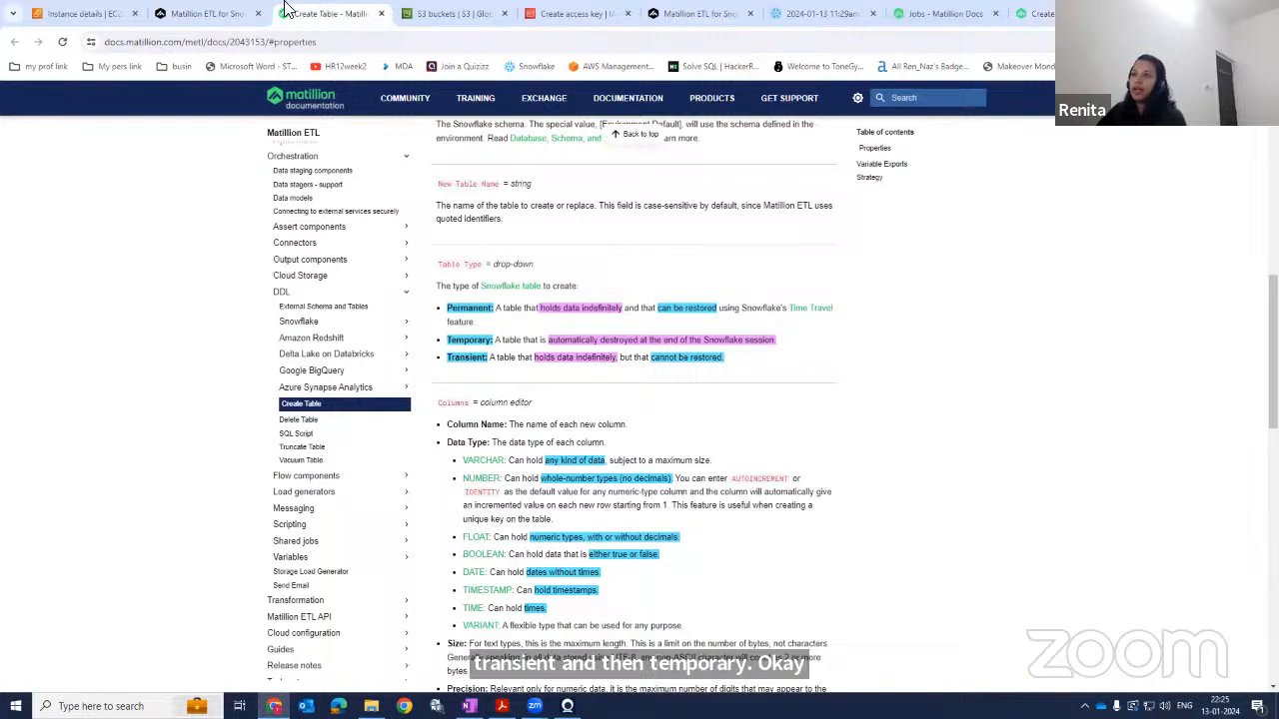
left_click(210, 13)
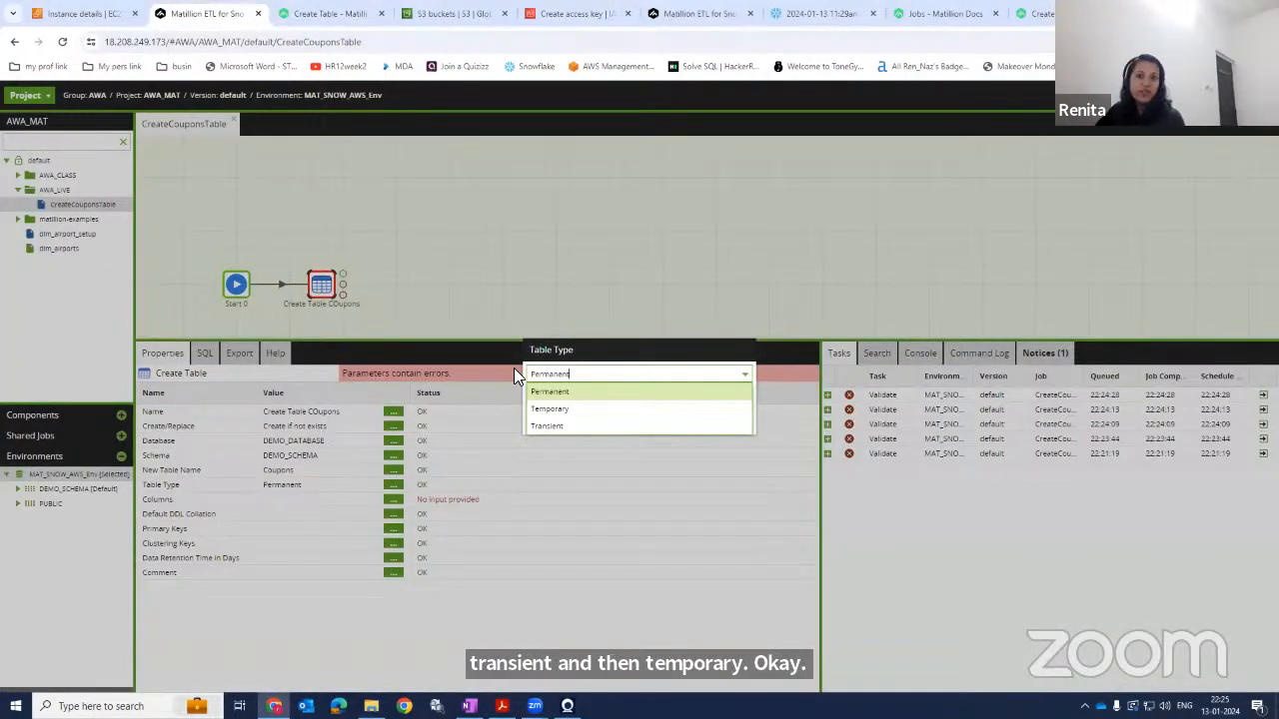
left_click(585, 392)
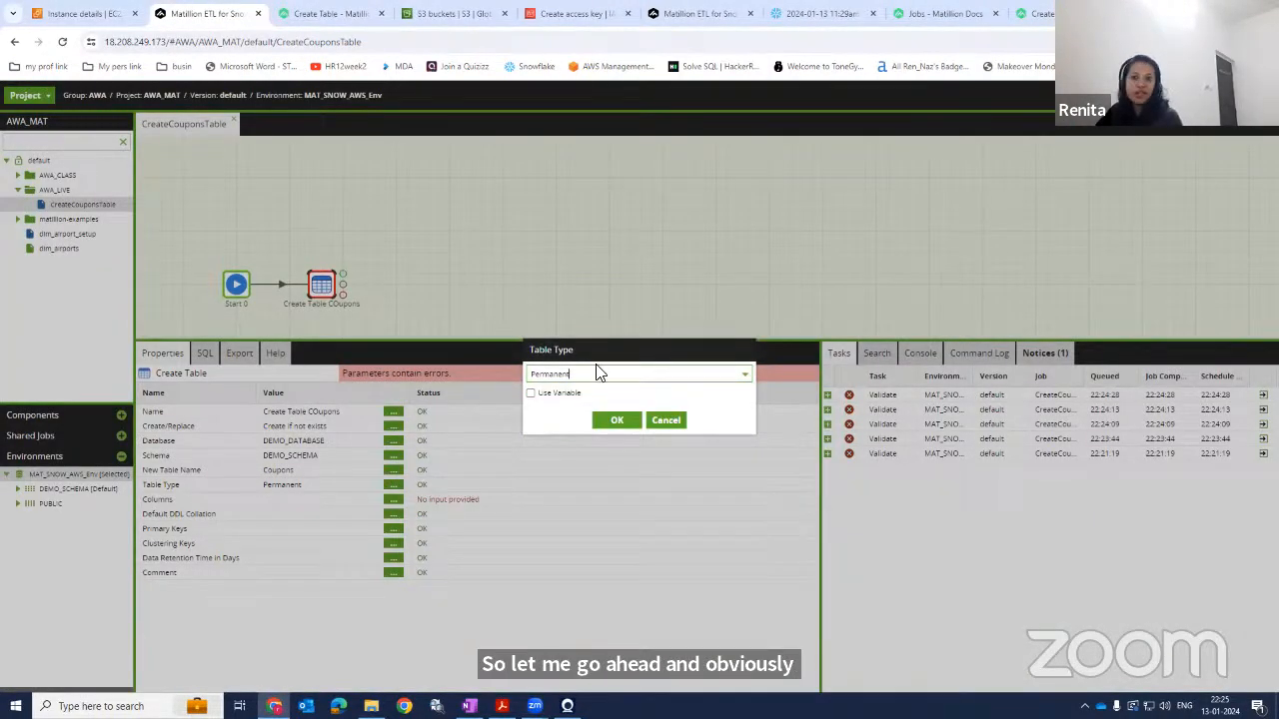
left_click(599, 420)
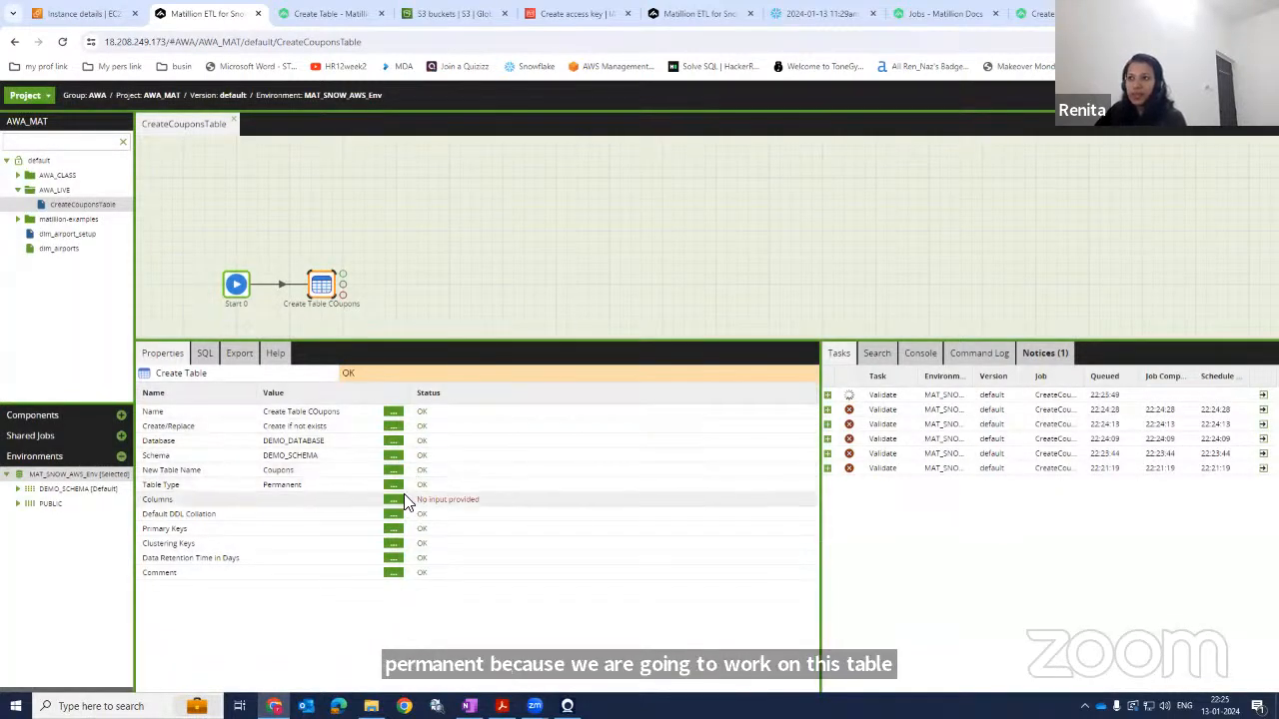
Open the Columns editor and examine the column headers of coupon.csv in Excel.
left_click(394, 501)
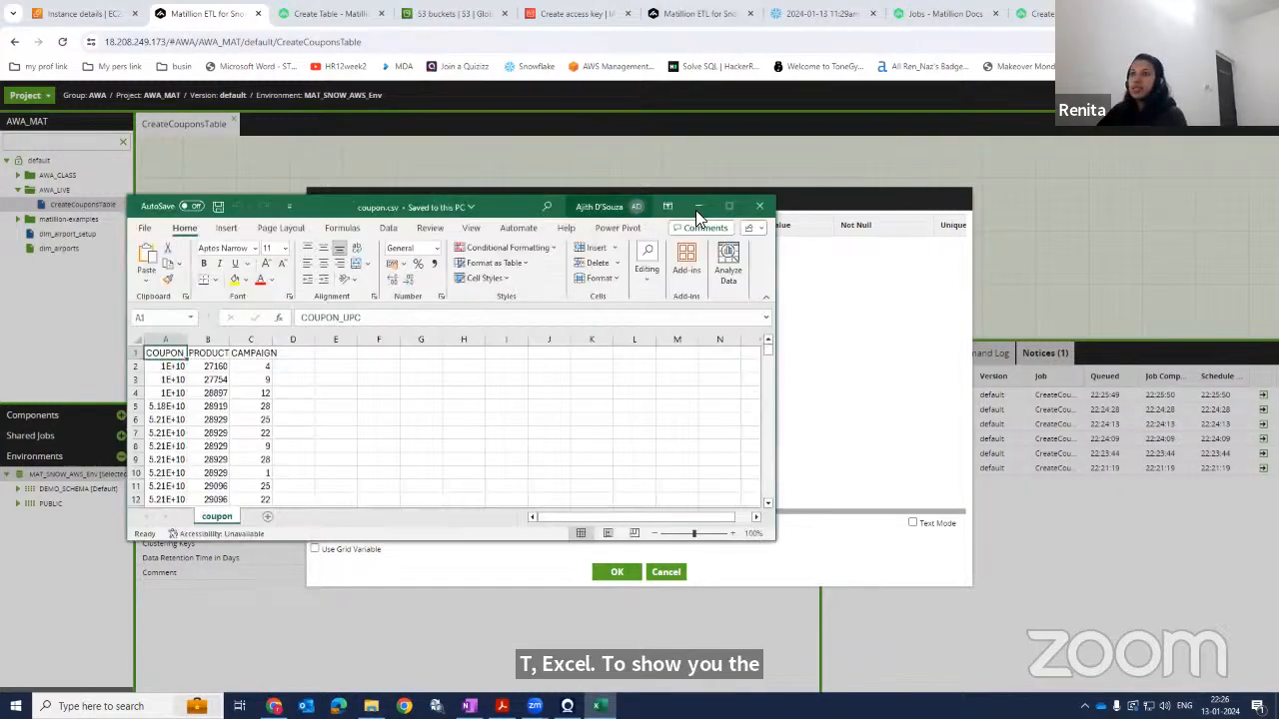
left_click(697, 210)
left_click_drag(59, 144, 126, 150)
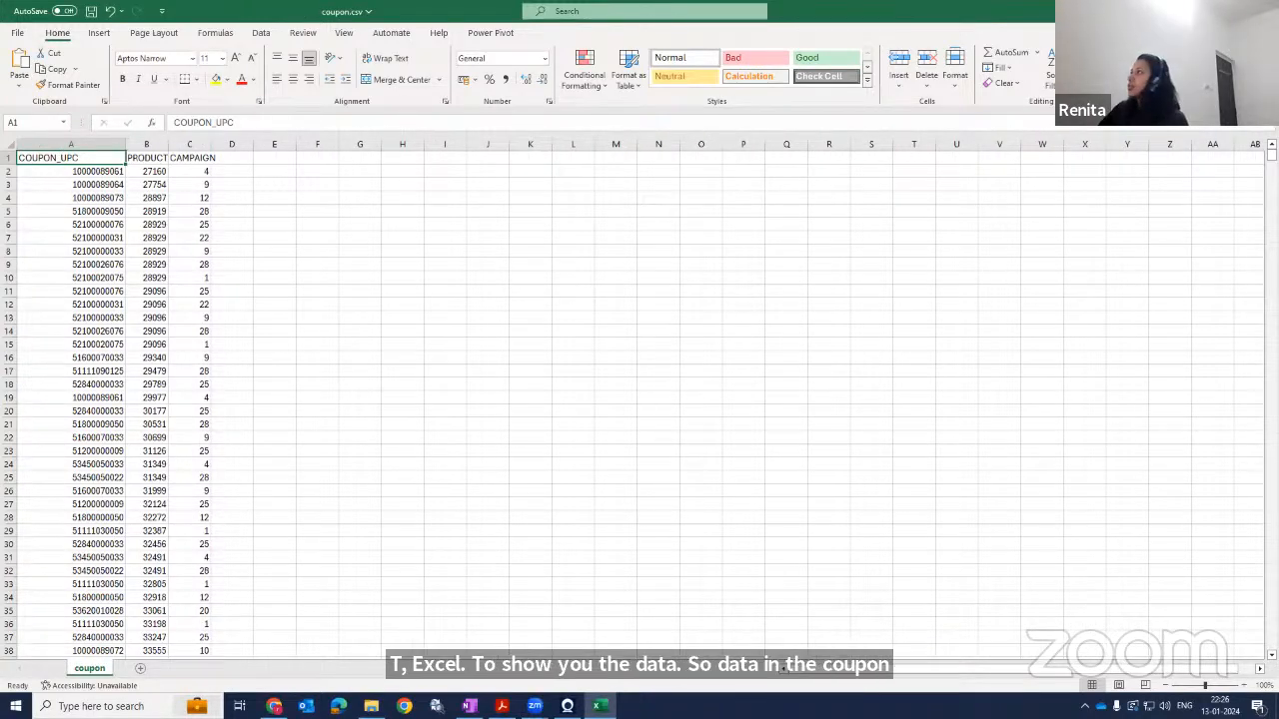
left_click_drag(439, 11, 452, 206)
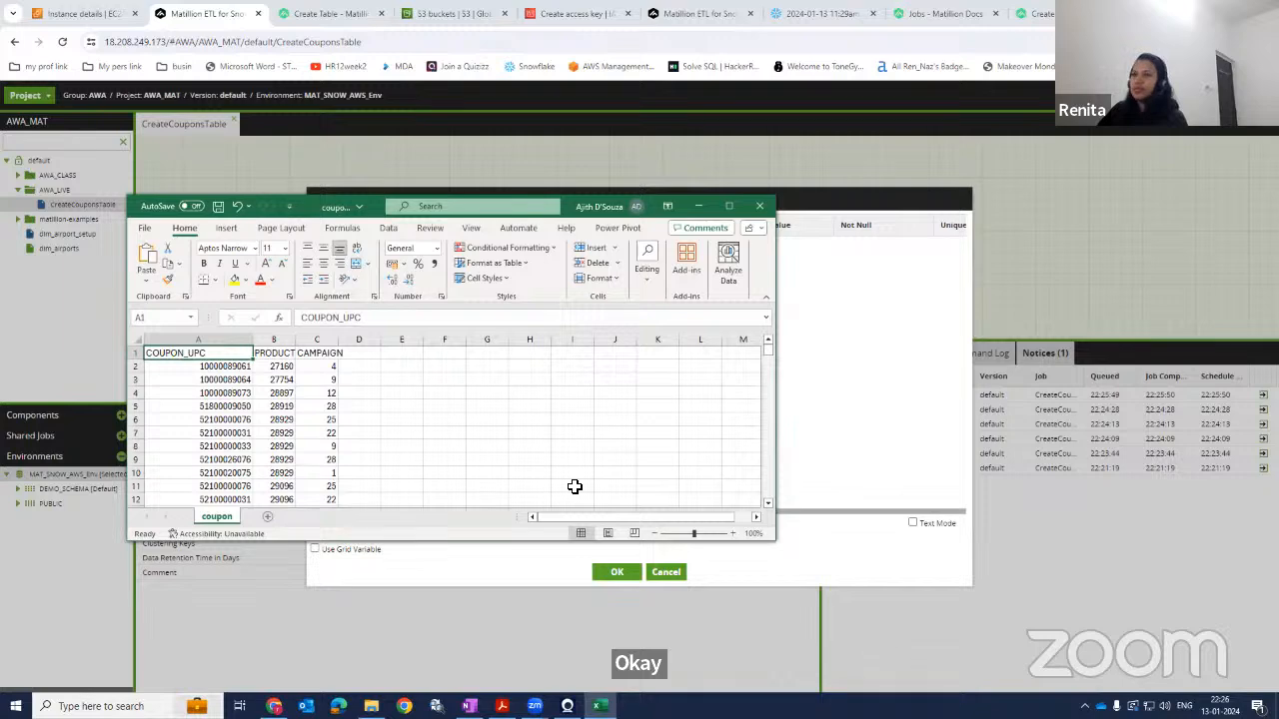
left_click_drag(778, 539, 885, 648)
left_click(222, 393)
left_click(213, 351)
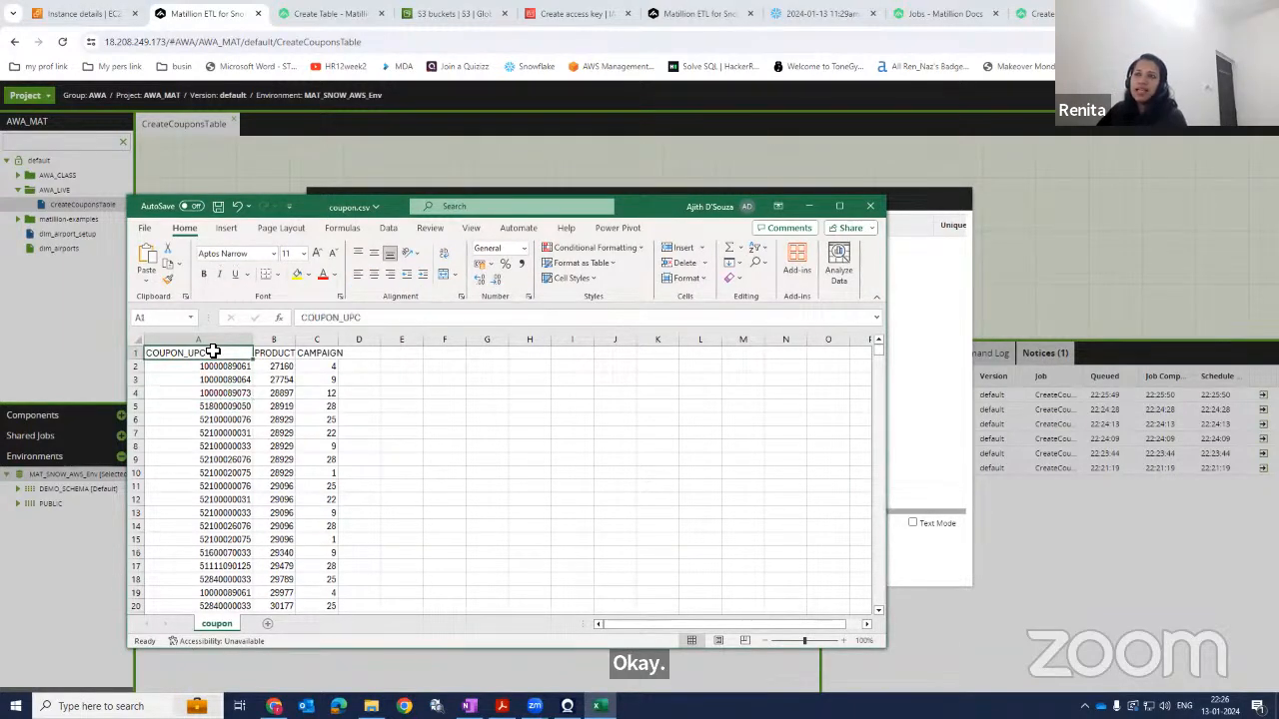
left_click(260, 352)
left_click(303, 358)
left_click(202, 348)
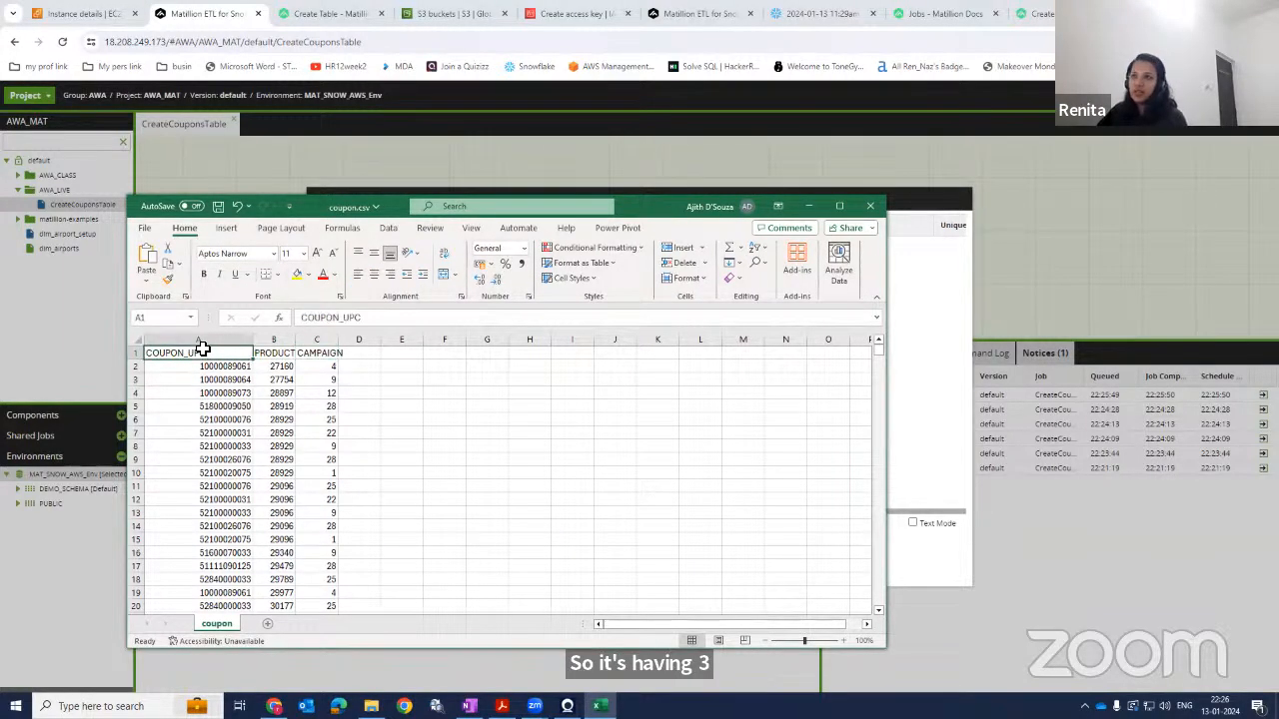
Copy the COUPON_UPC header from coupon.csv, add rows in the Columns editor, and paste it as the first column name.
key("ctrl+c")
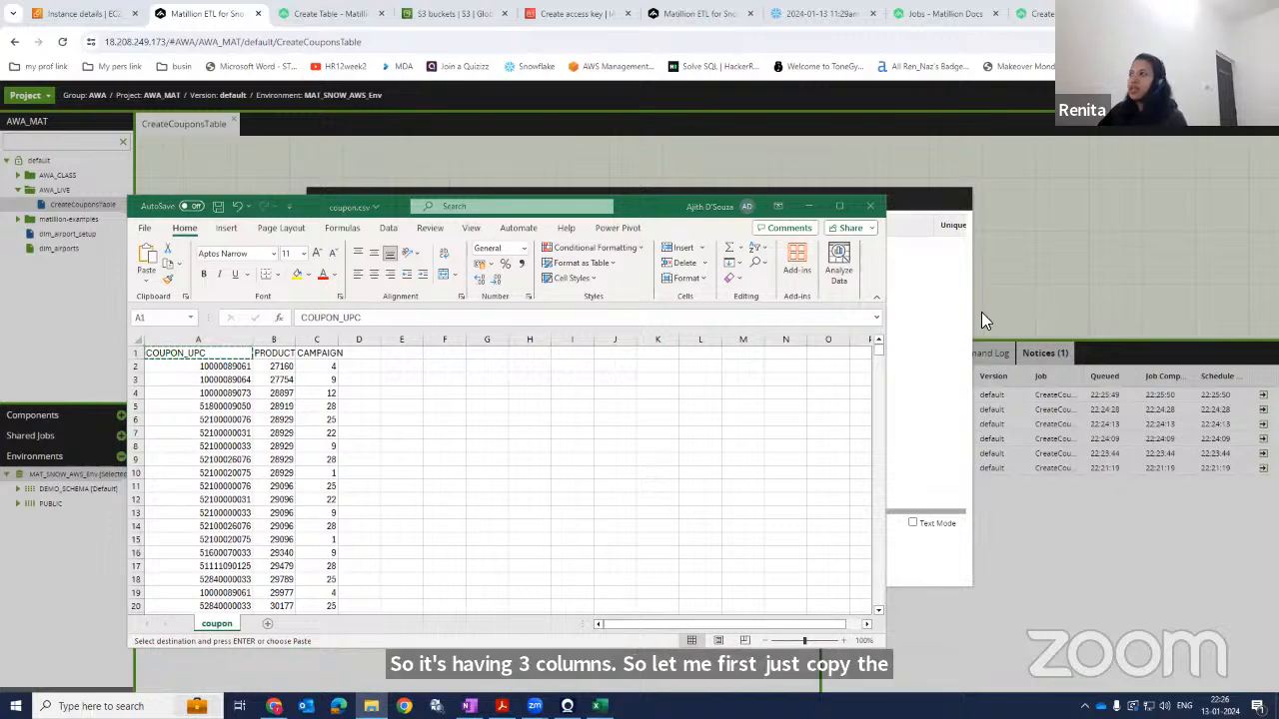
left_click(1021, 305)
left_click(321, 524)
left_click(321, 525)
left_click(321, 525)
left_click(371, 244)
key("ctrl+v")
left_click(372, 262)
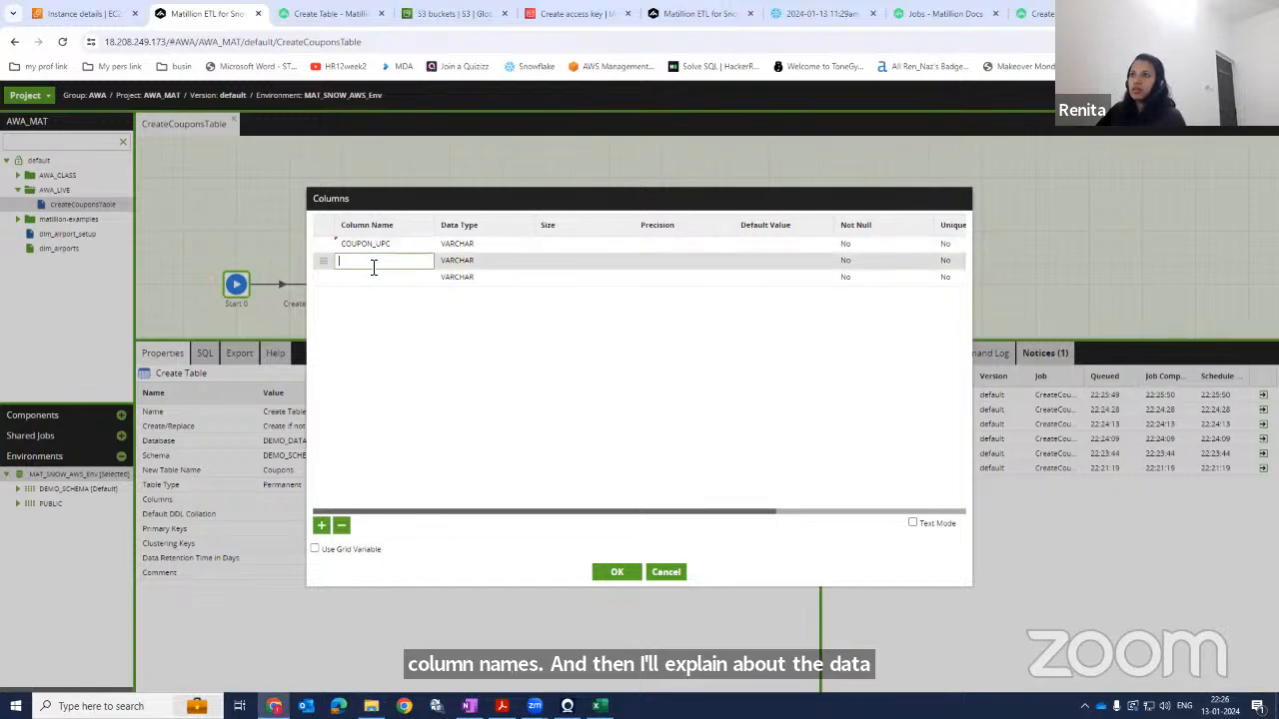
Copy the PRODUCT_ID header from the spreadsheet and paste it as the second column name.
key("alt+Tab")
key("Tab")
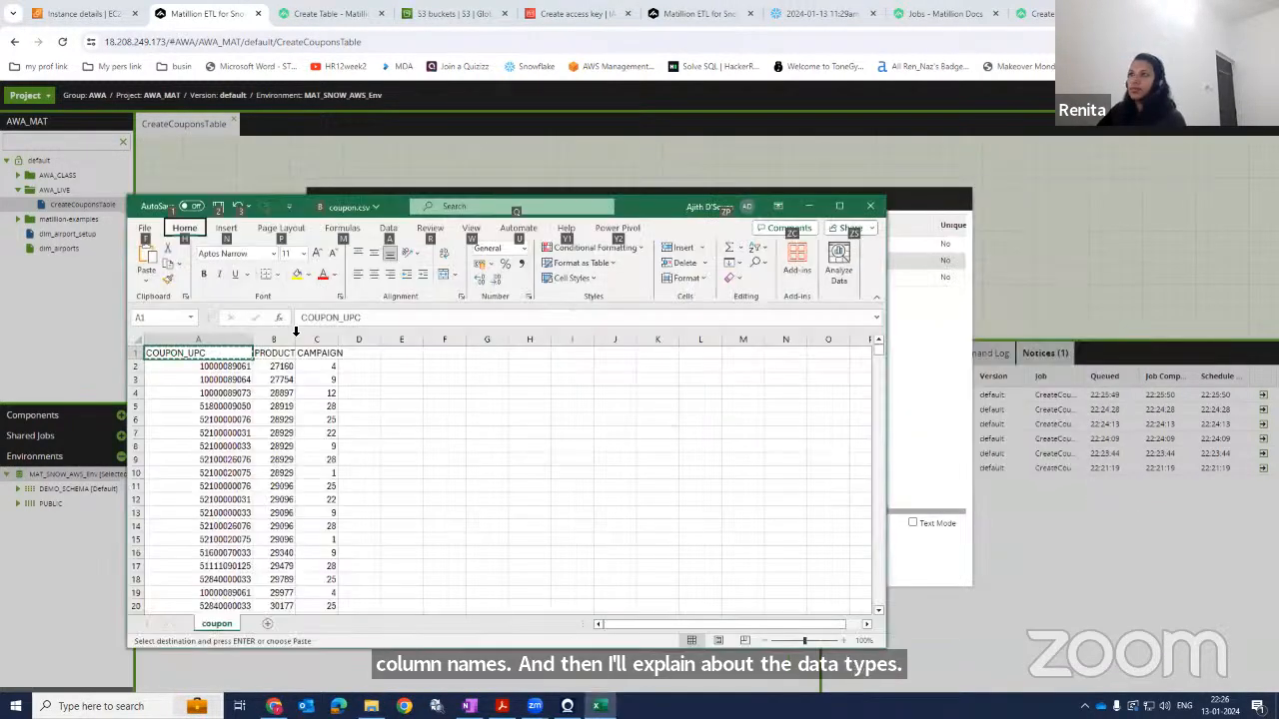
left_click(280, 353)
key("ctrl+c")
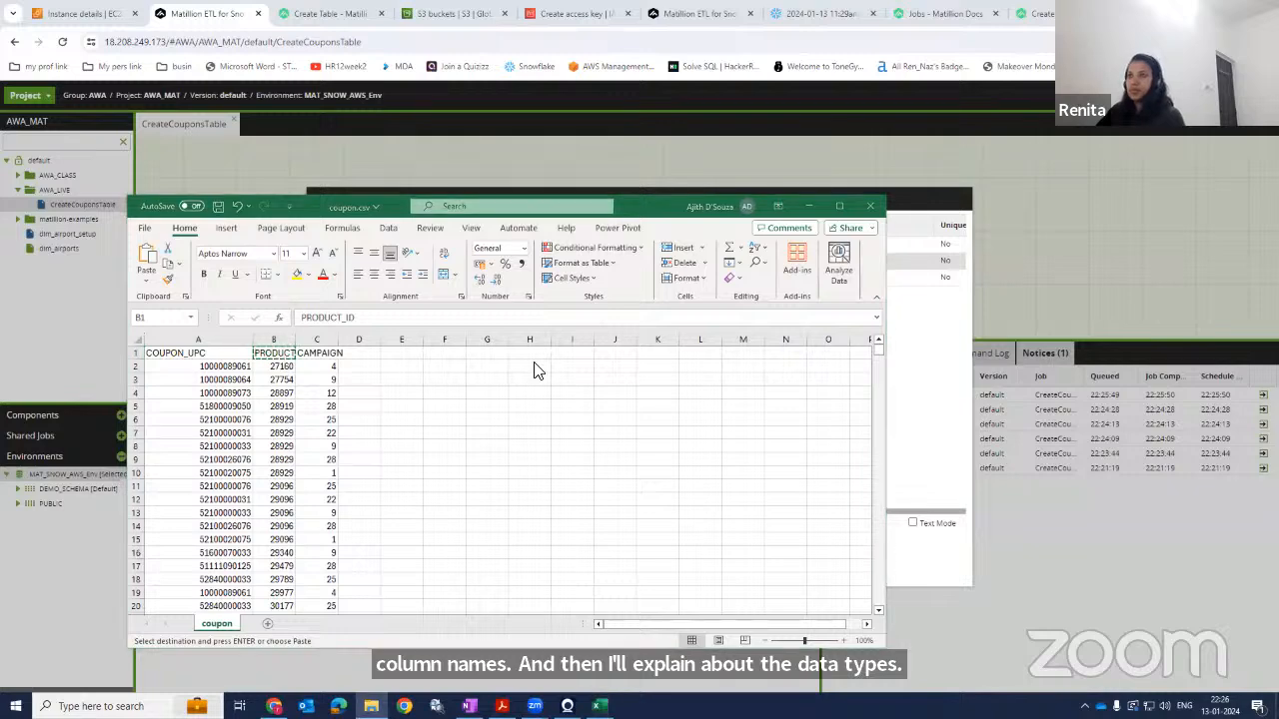
left_click(392, 260)
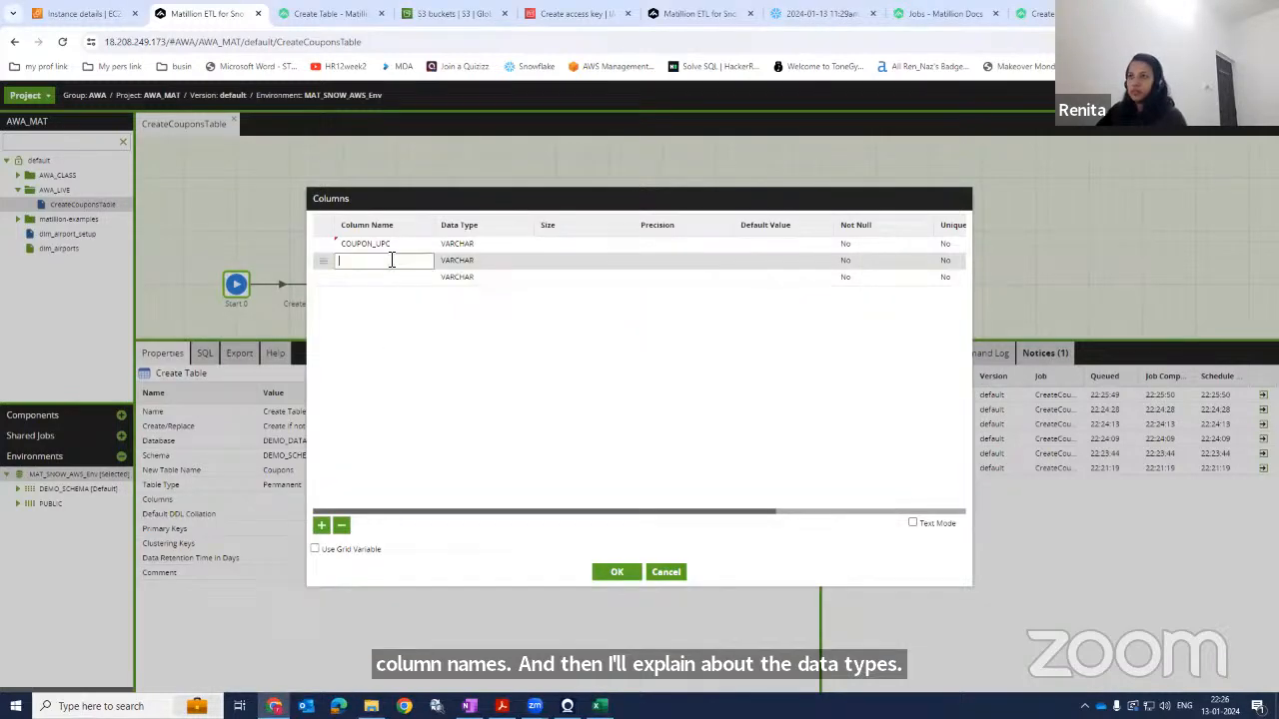
left_click(423, 309)
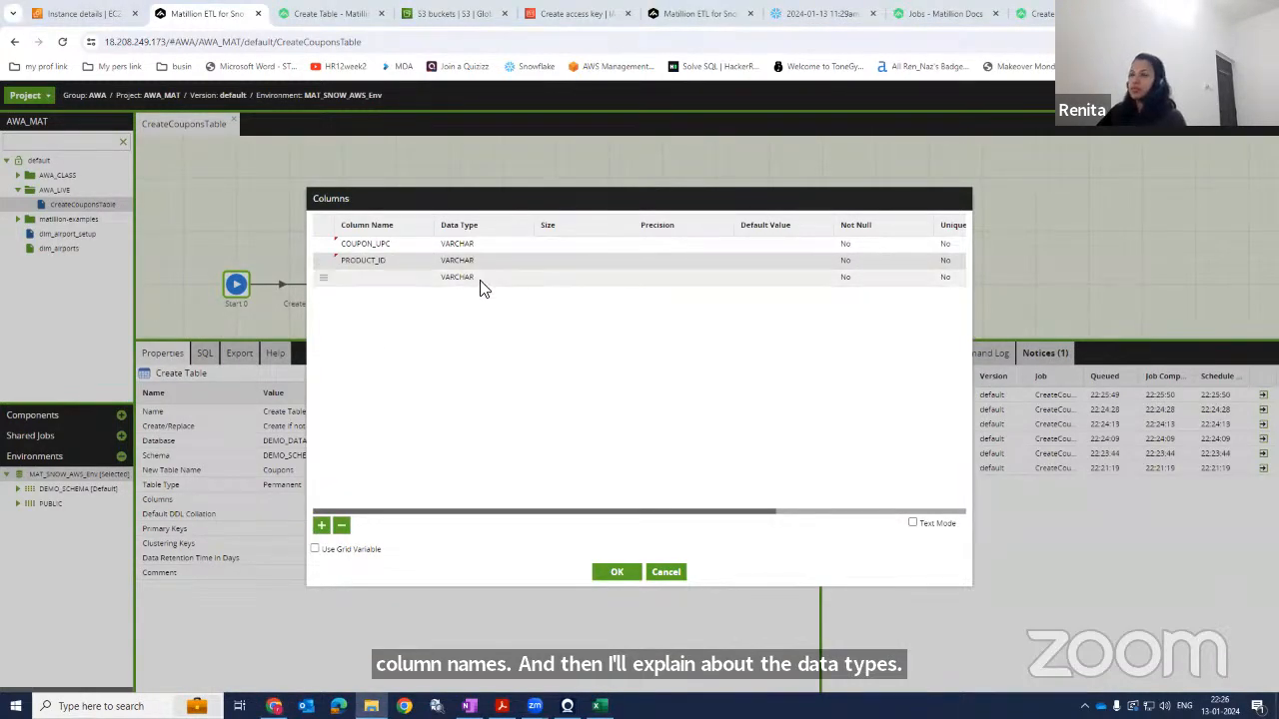
Copy the CAMPAIGN header from the spreadsheet and paste it as the third column name.
key("alt+Tab")
left_click(318, 353)
key("ctrl+c")
key("alt+Tab")
left_click(390, 277)
key("ctrl+v")
left_click(503, 343)
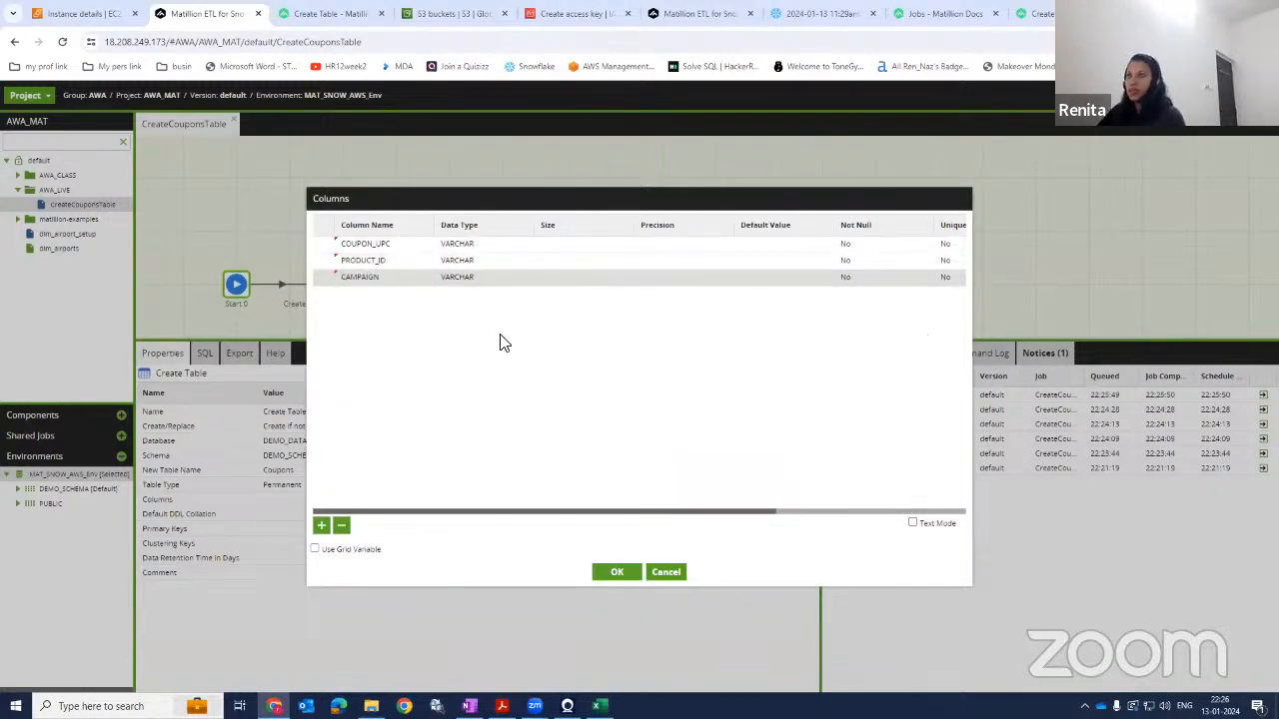
Open the data type choices for COUPON_UPC and review the data type descriptions in the online documentation.
left_click(480, 244)
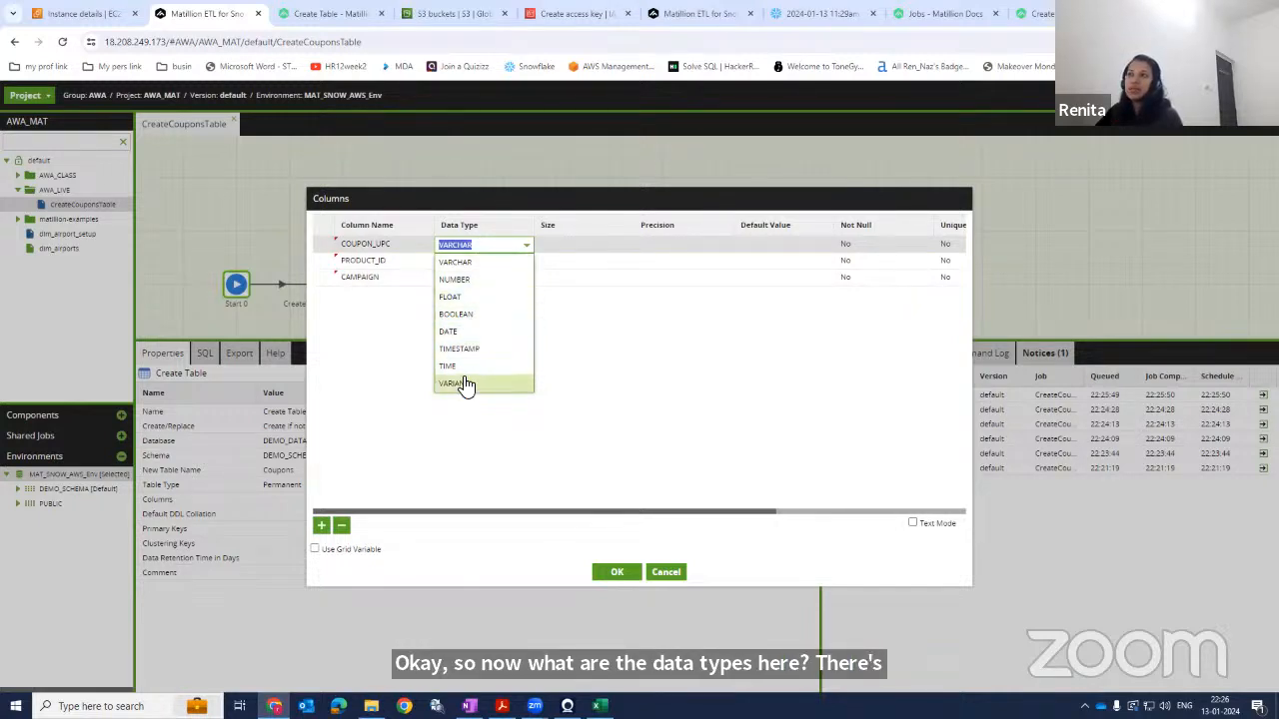
left_click(1049, 13)
scroll(454, 335, "down", 3)
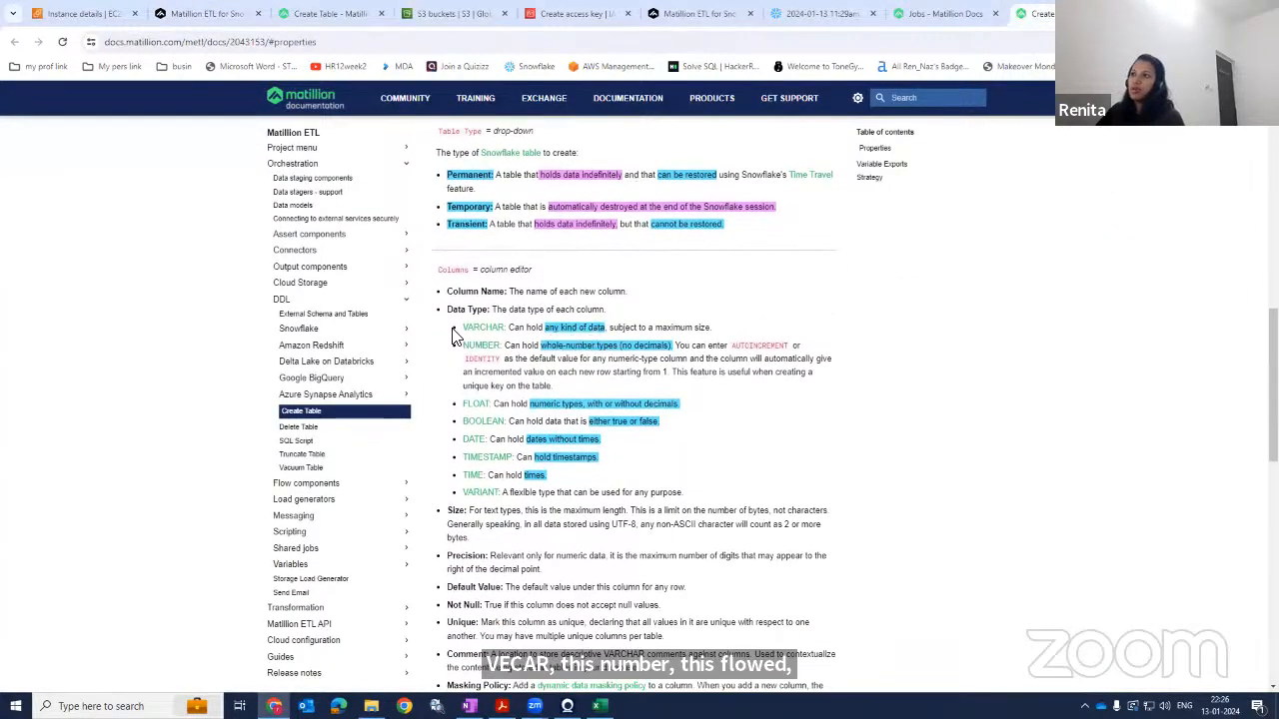
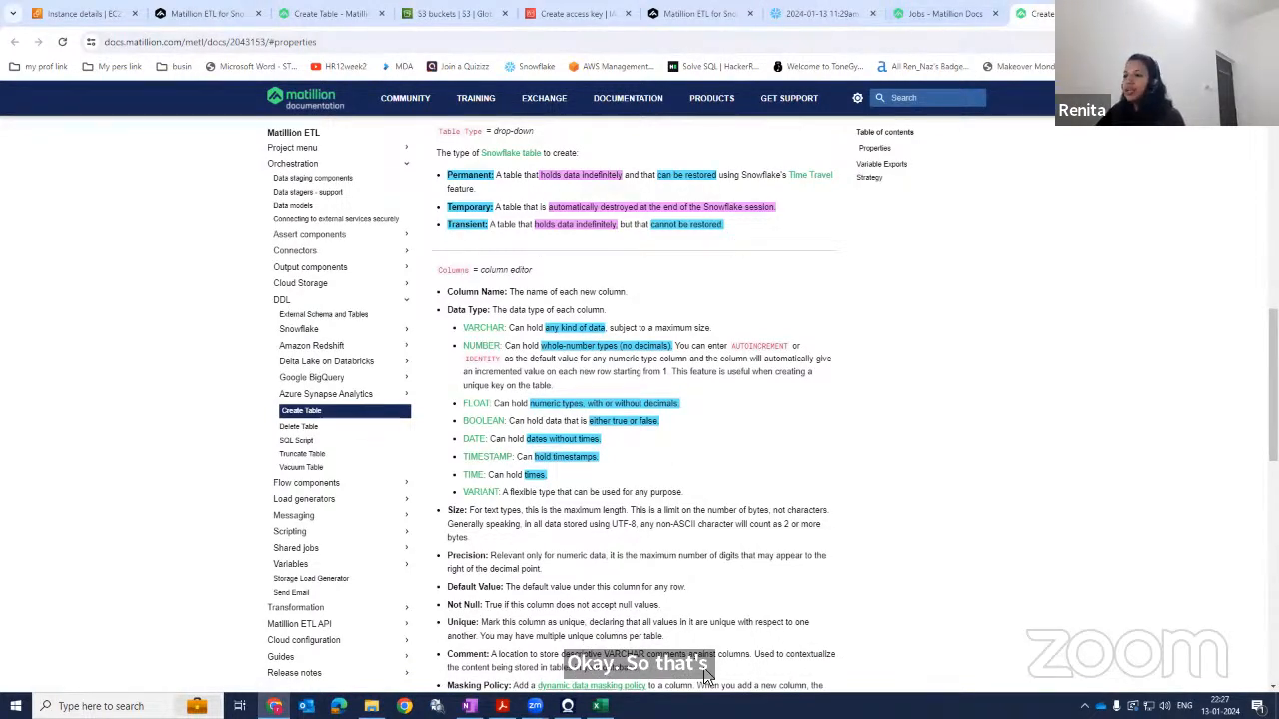
Examine the COUPON_UPC, PRODUCT_ID and CAMPAIGN values in coupon.csv to judge their data types.
left_click(600, 705)
left_click(209, 380)
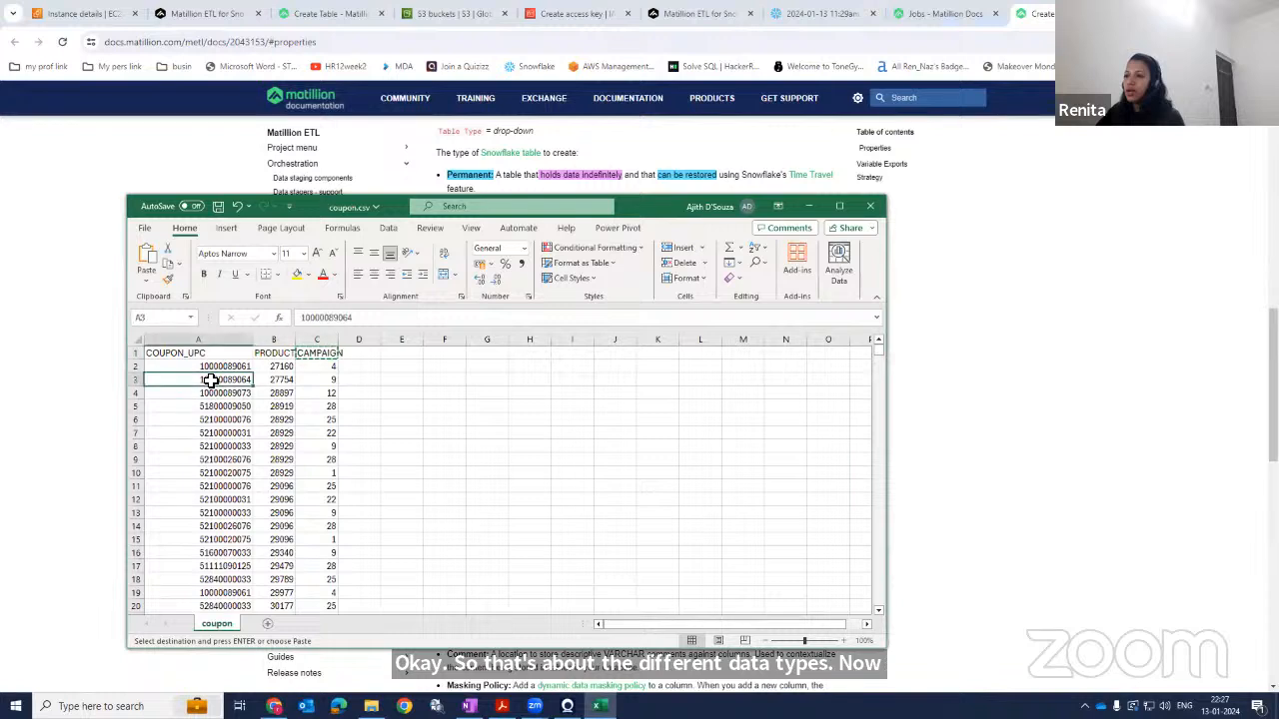
left_click(307, 368)
left_click(217, 366)
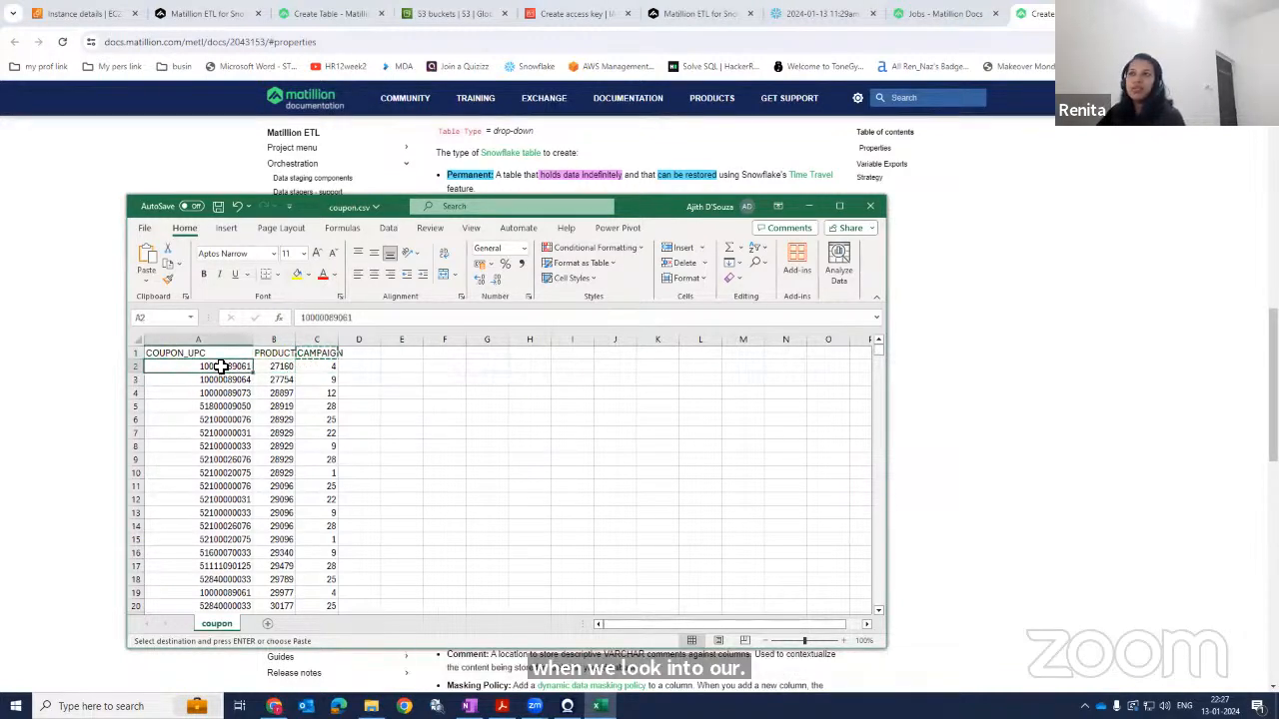
left_click(276, 365)
left_click(310, 371)
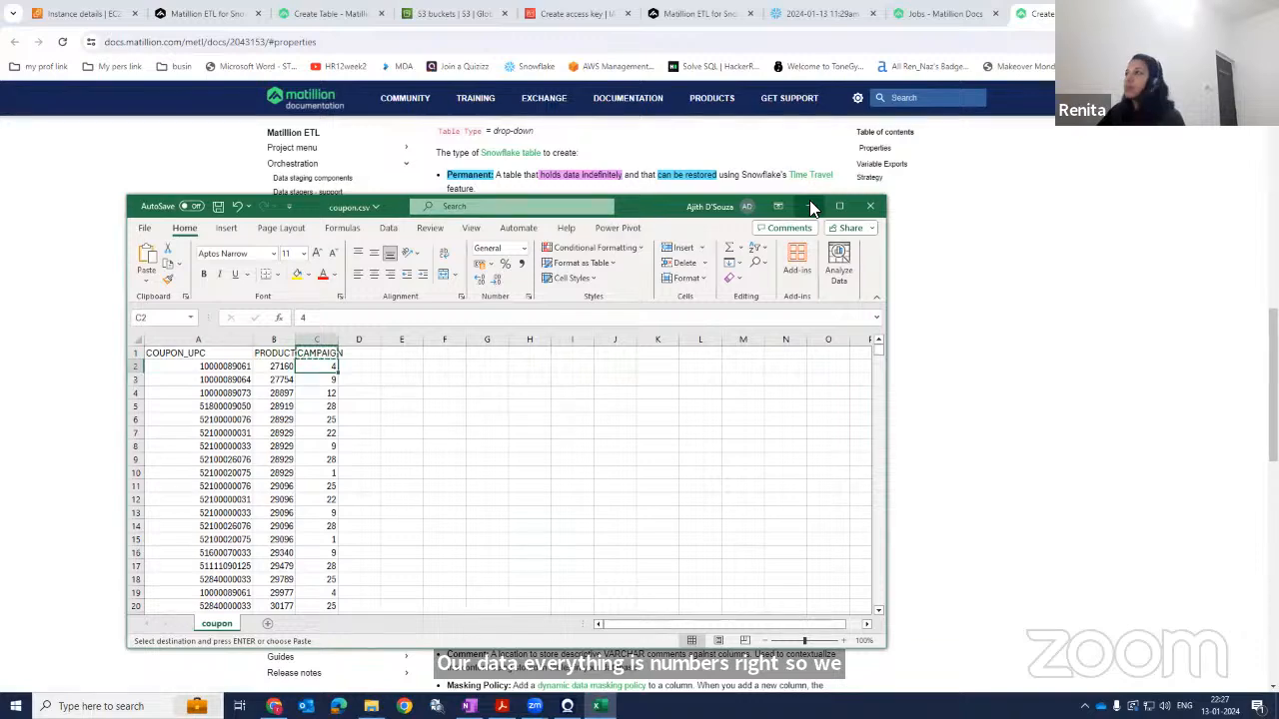
left_click(510, 148)
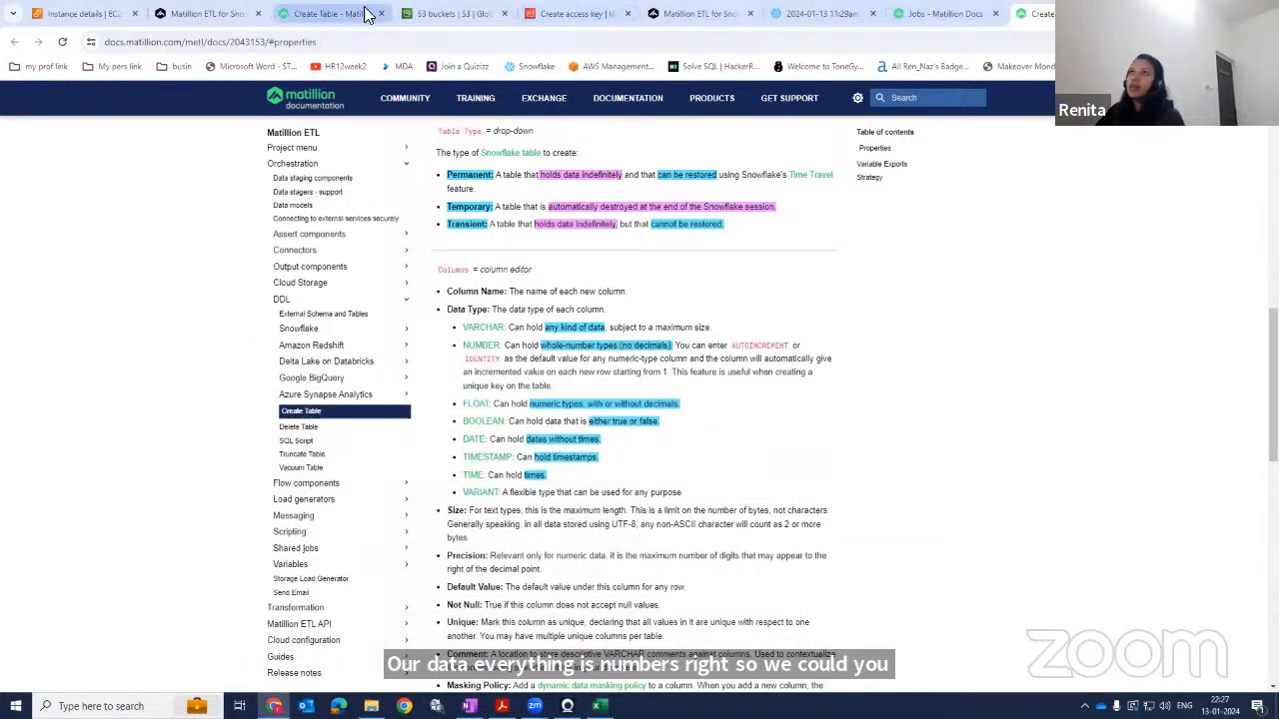
Set the data type of COUPON_UPC, PRODUCT_ID and CAMPAIGN to NUMBER in the Columns editor.
left_click(208, 13)
left_click(472, 279)
left_click(457, 260)
left_click(465, 294)
left_click(468, 279)
left_click(470, 311)
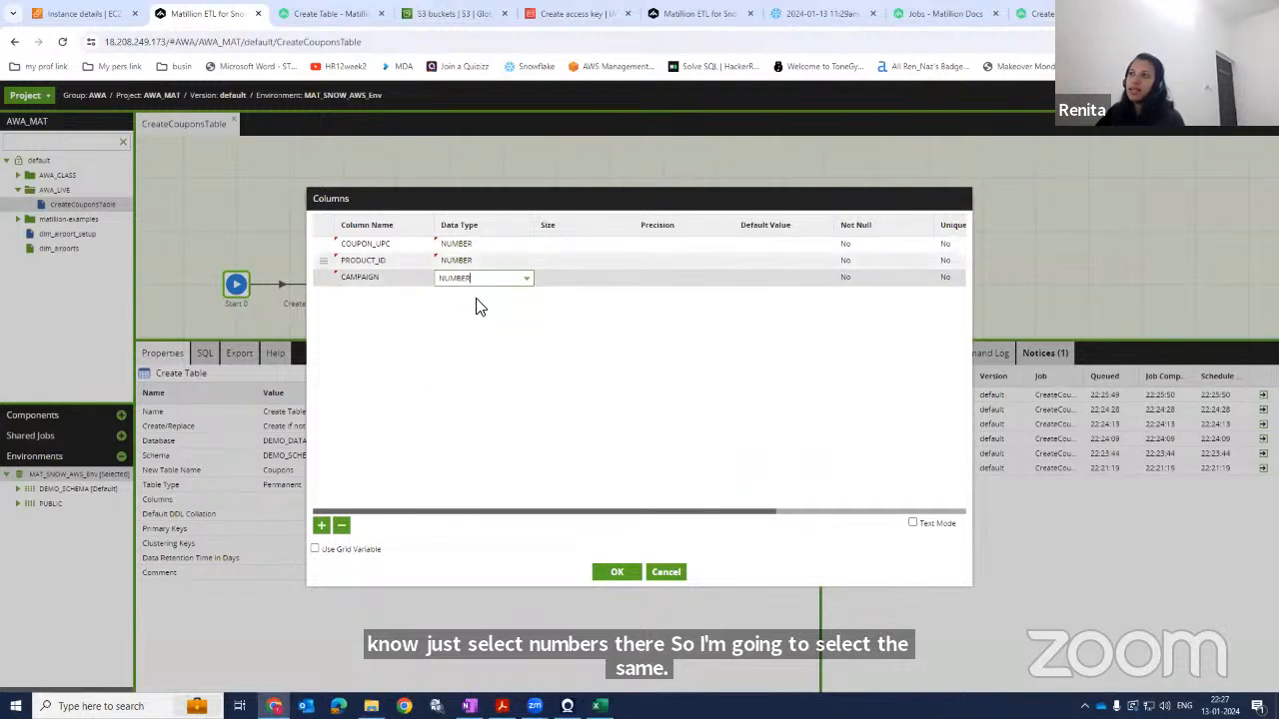
left_click(560, 250)
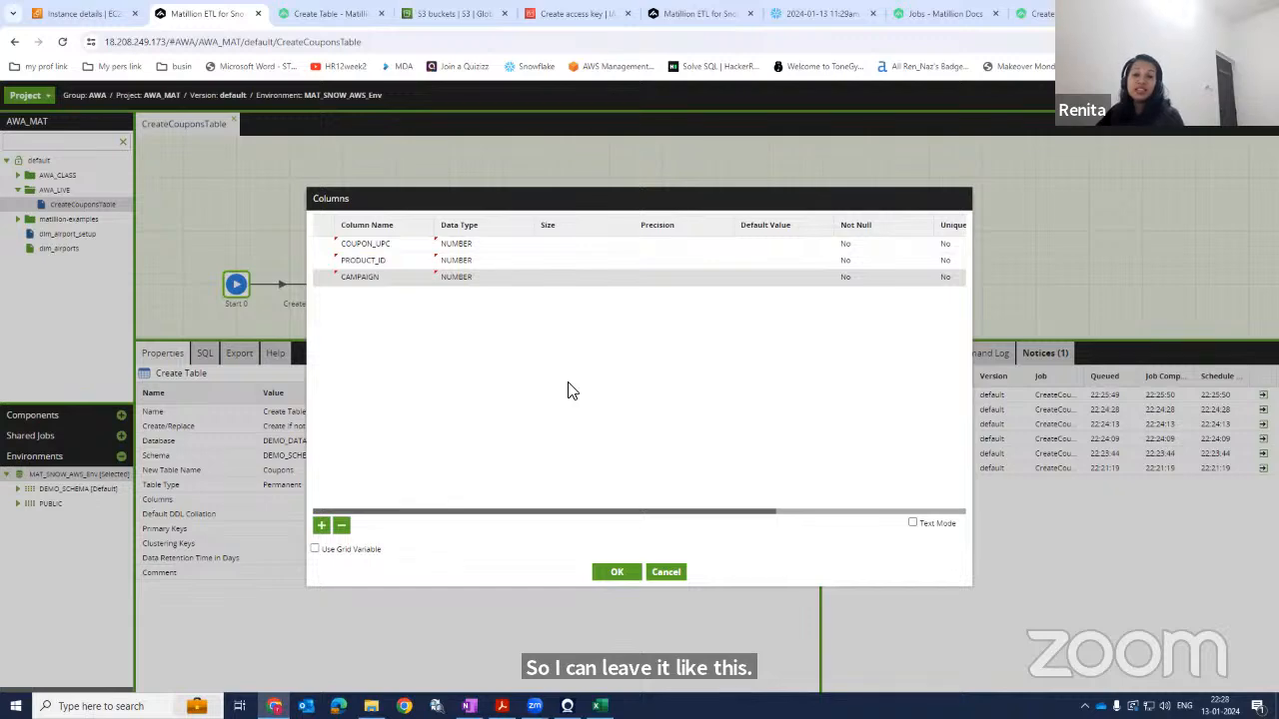
Check the length of the values in the coupon.csv spreadsheet to choose column sizes.
key("alt+Tab")
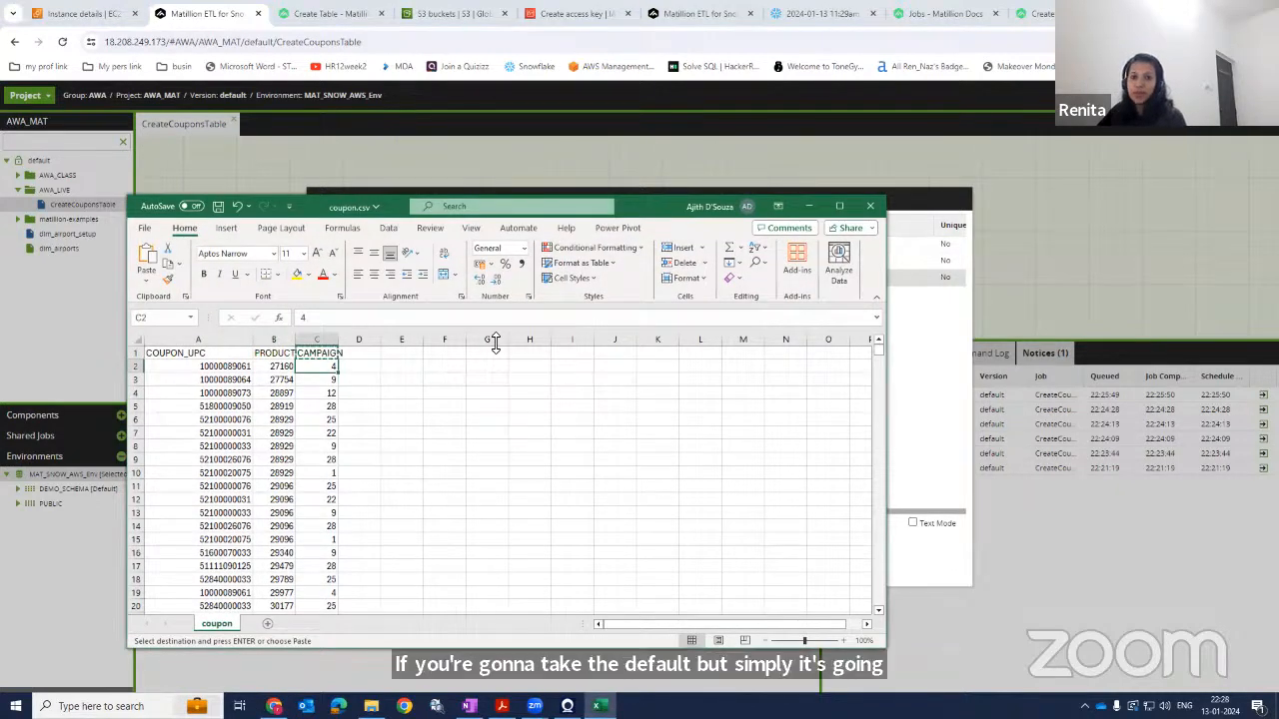
left_click(224, 367)
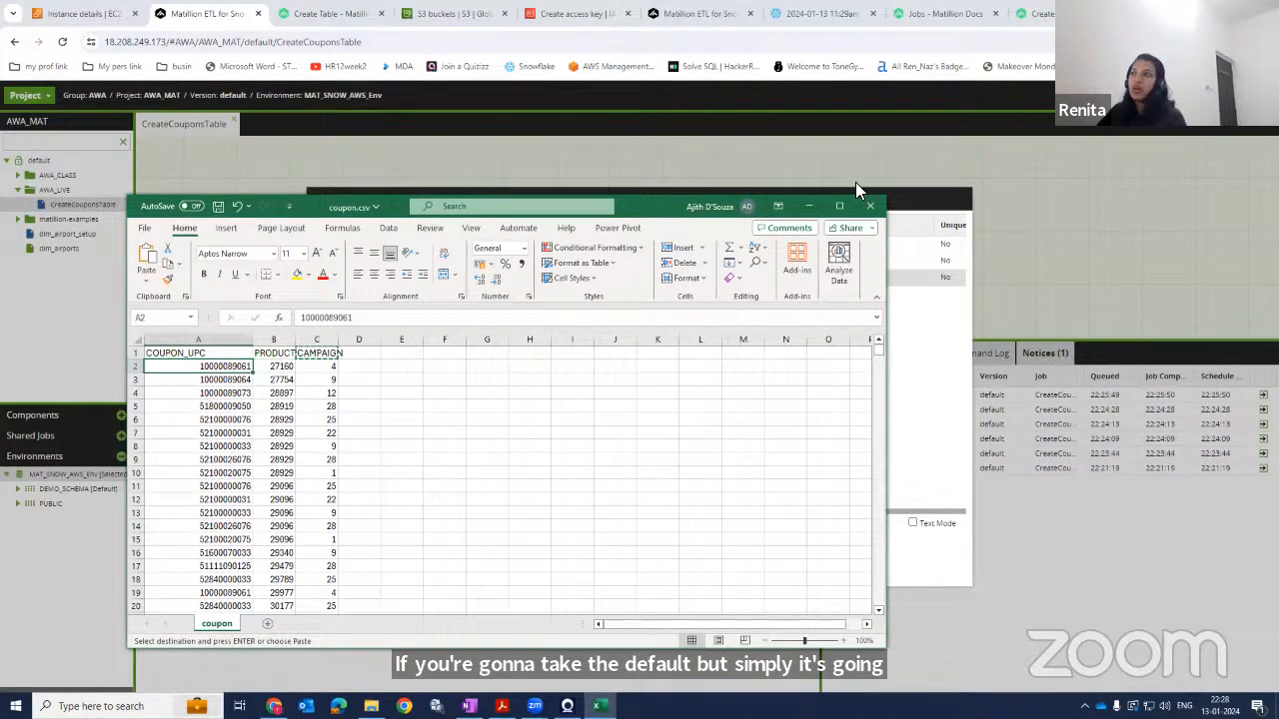
left_click(809, 206)
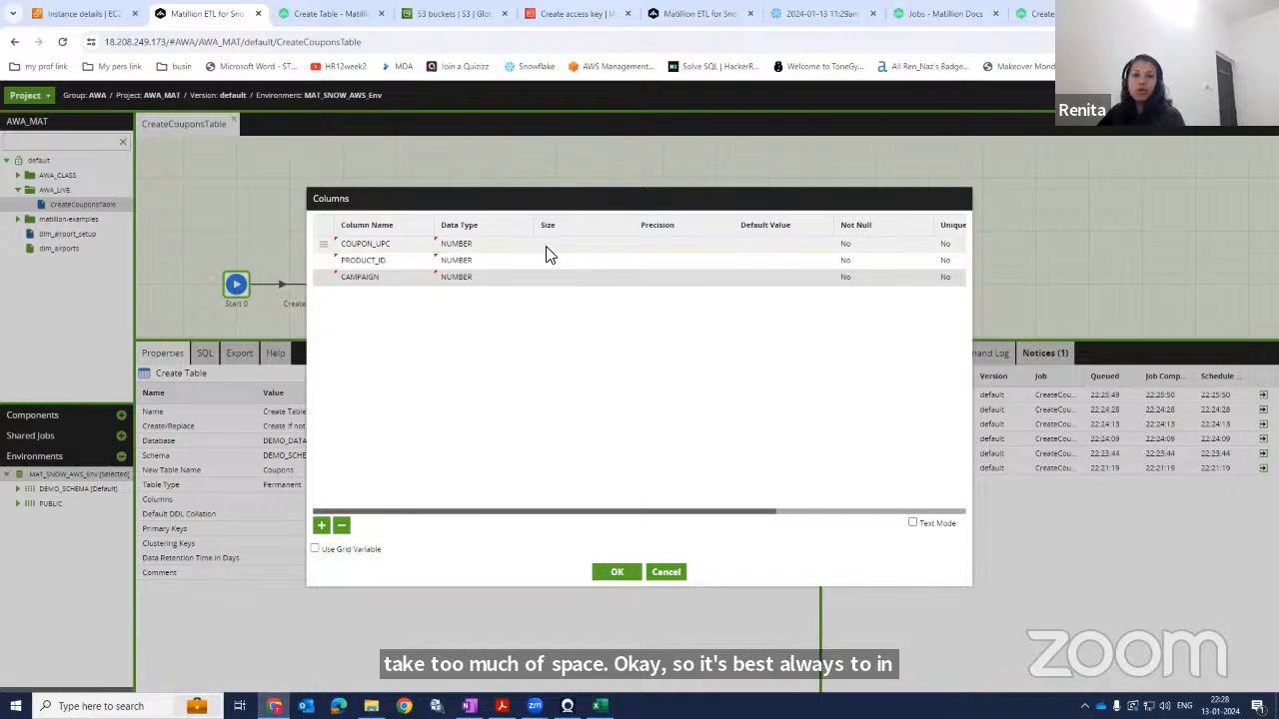
key("alt+Tab")
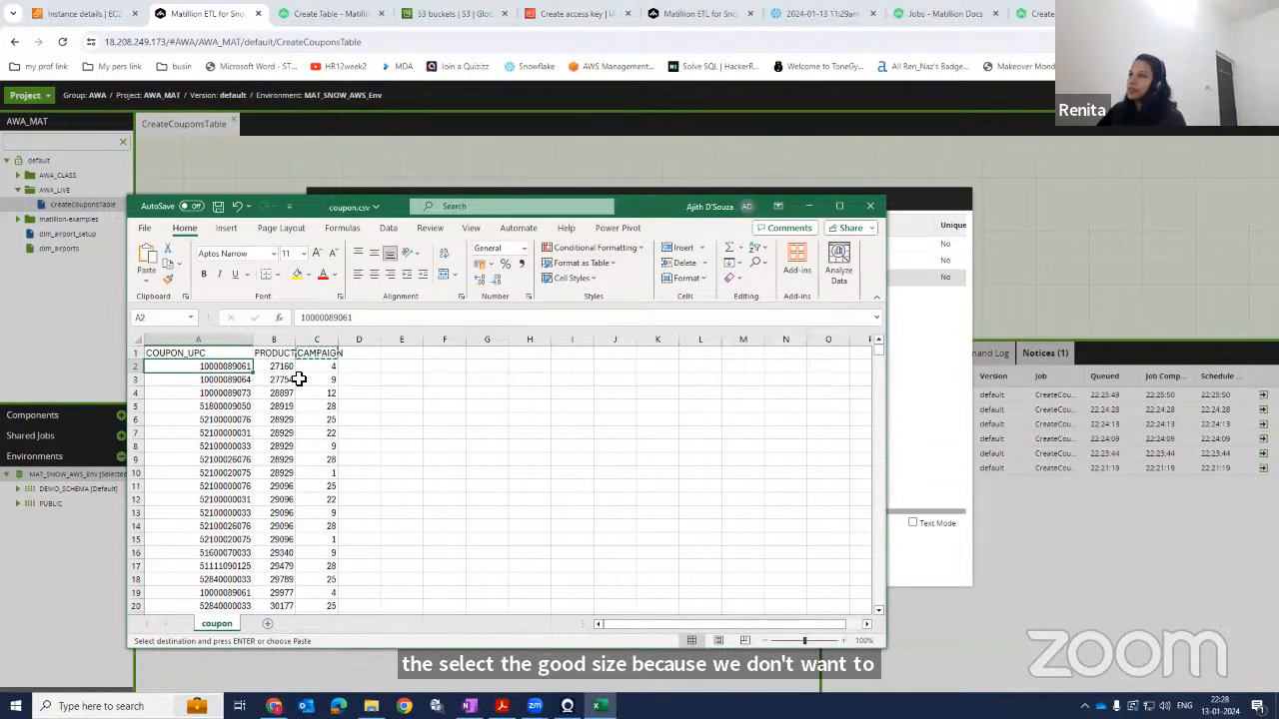
left_click(894, 394)
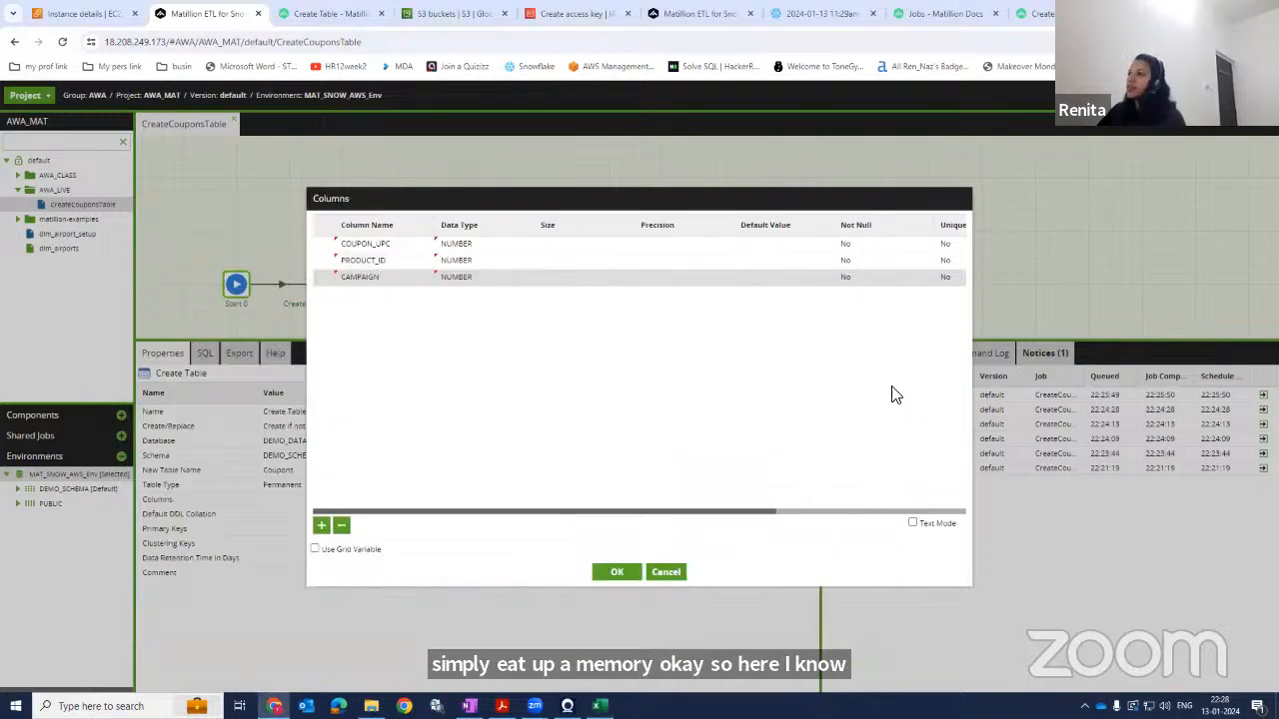
Set the column sizes to 13 for COUPON_UPC, 10 for PRODUCT_ID and 3 for CAMPAIGN.
left_click(563, 250)
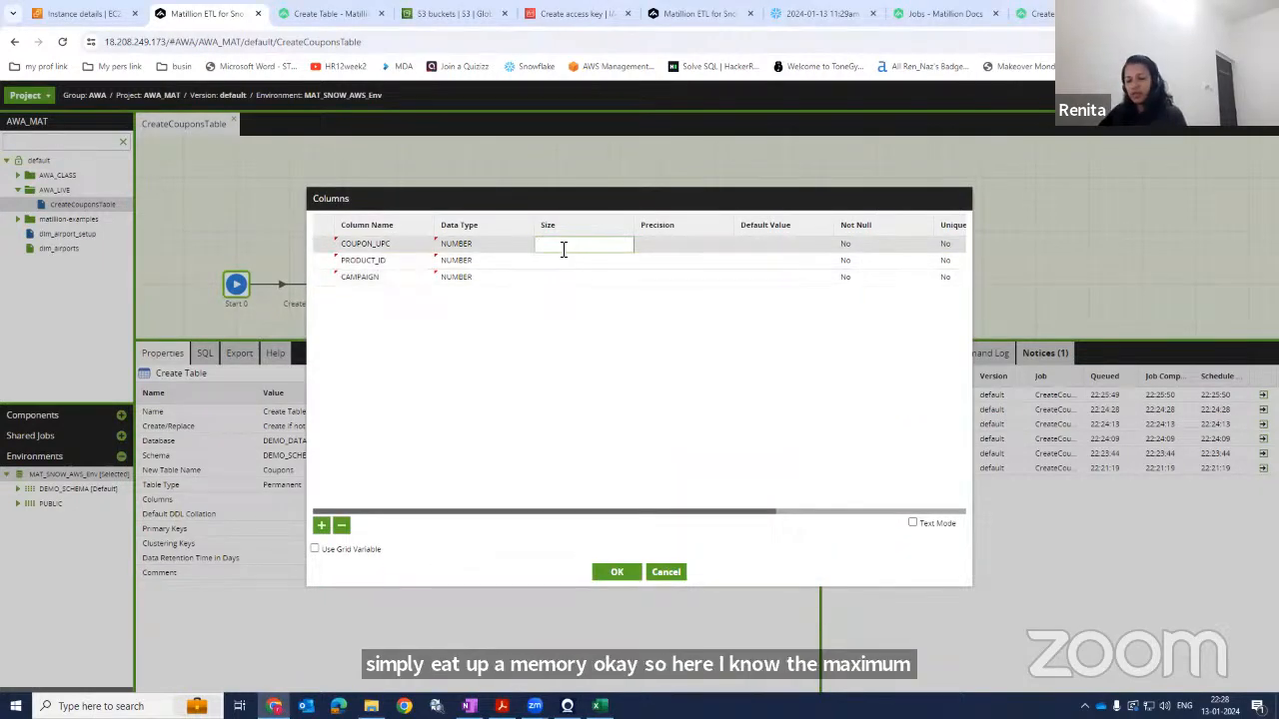
left_click(558, 261)
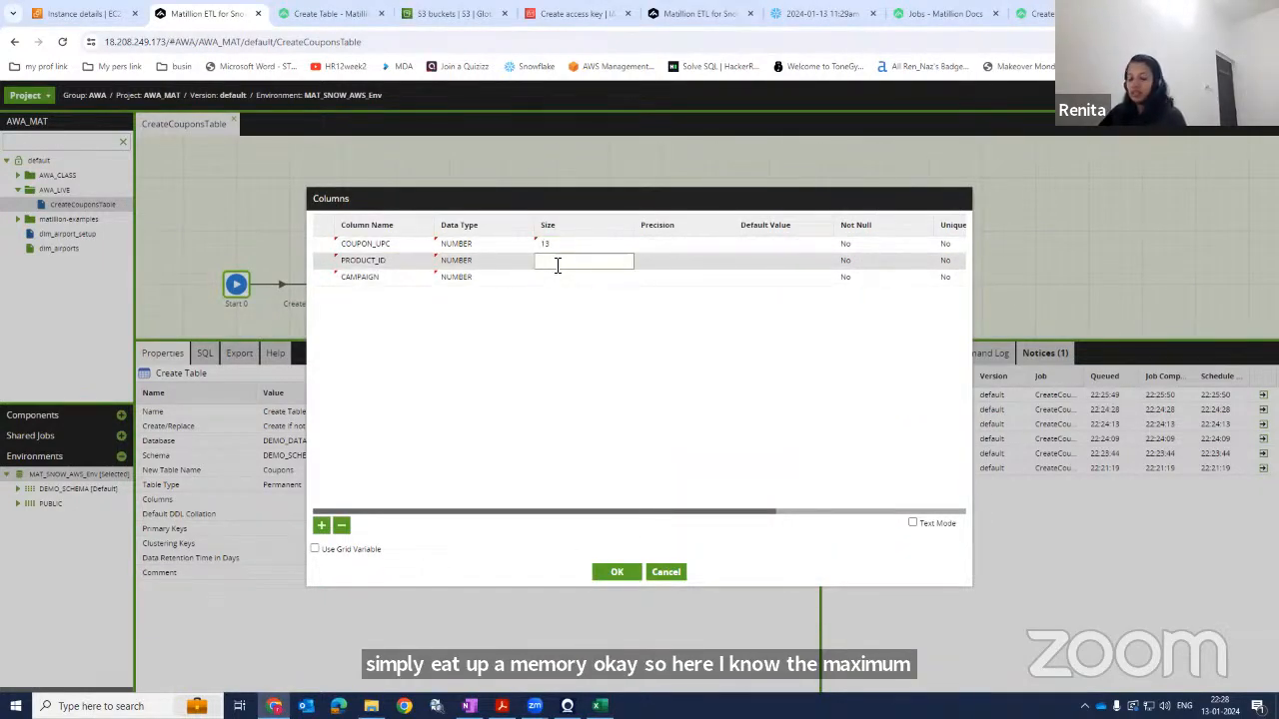
type("10")
left_click(555, 278)
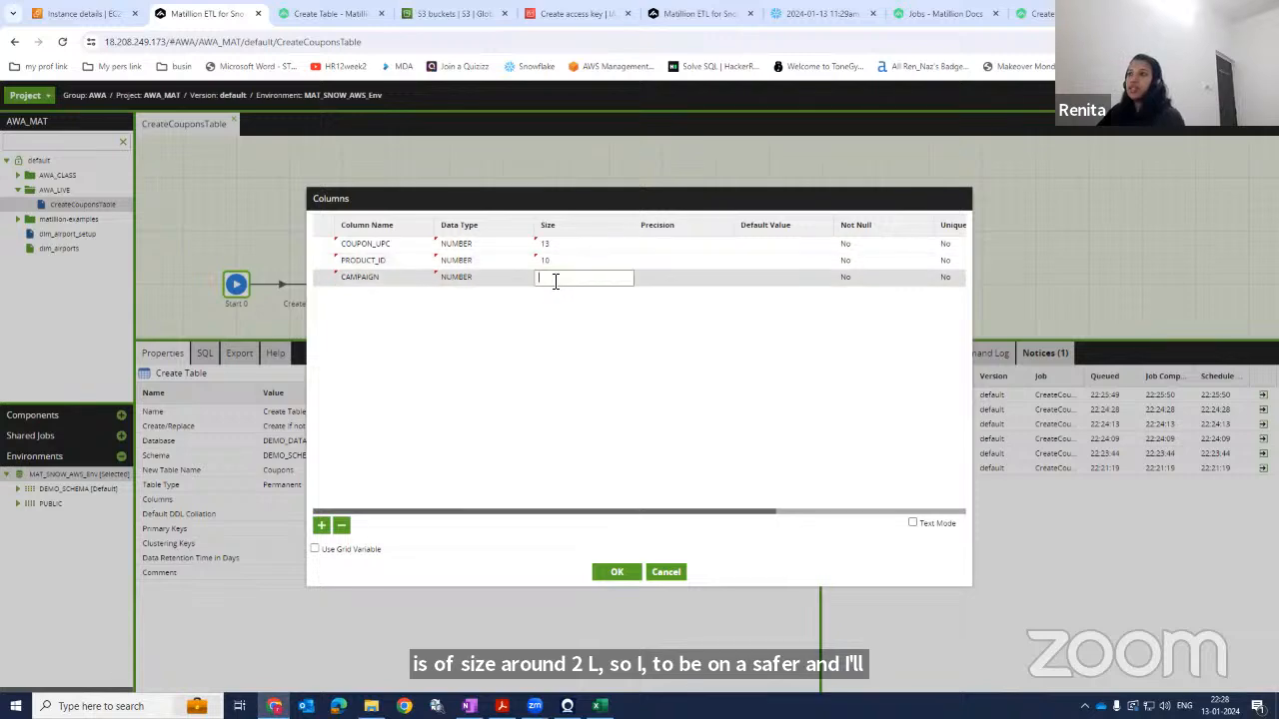
key("alt+Tab")
key("alt+Tab")
left_click(496, 324)
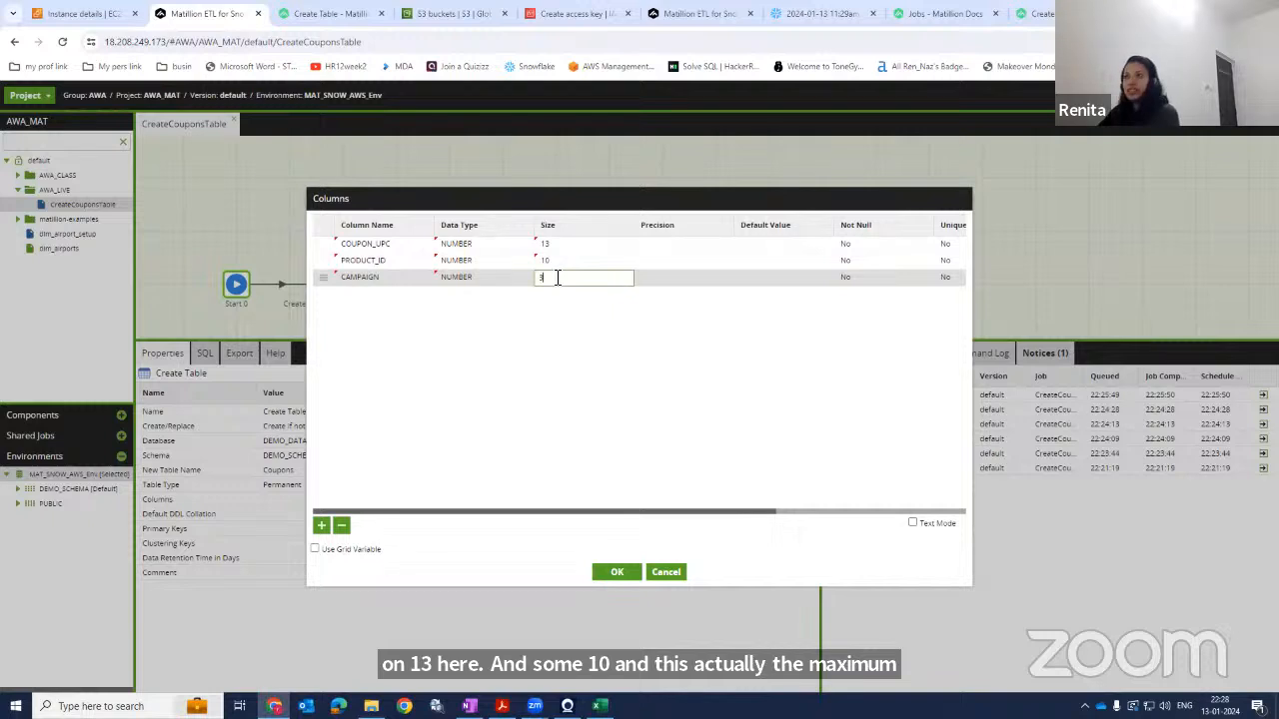
left_click(555, 389)
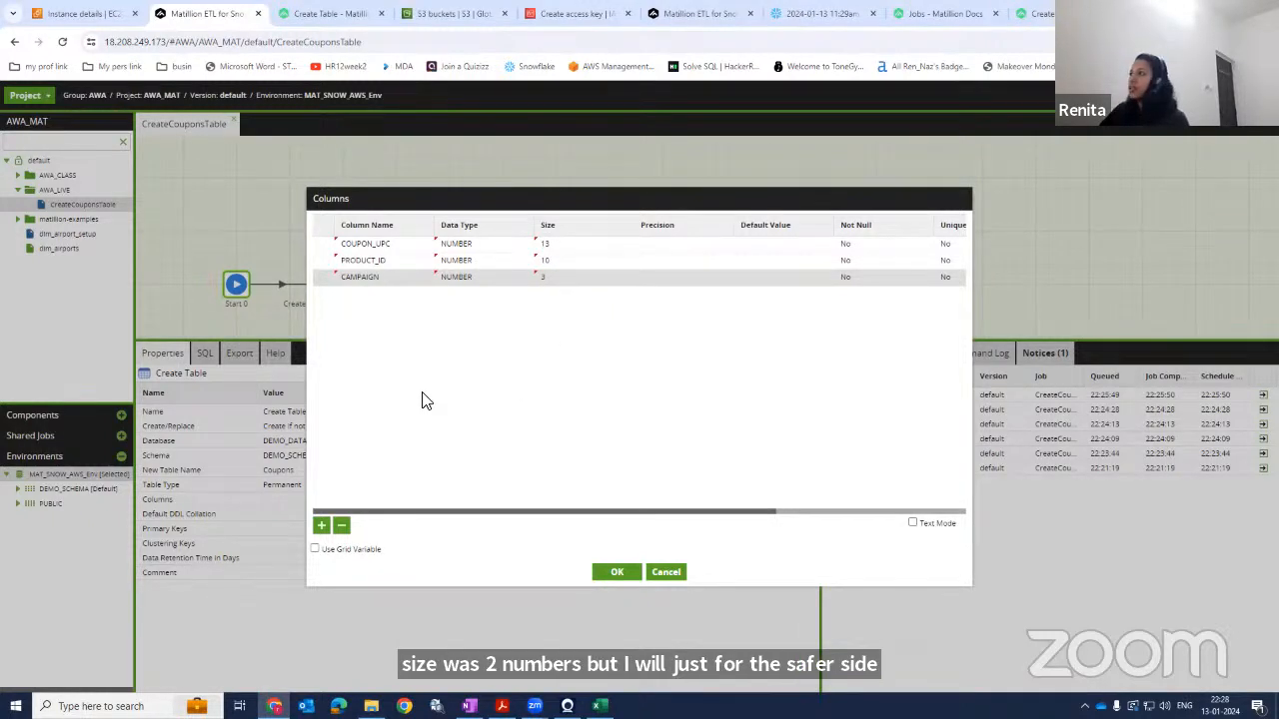
Review the remaining column properties and the Text Mode view of the definitions, then confirm the columns.
left_click_drag(530, 514, 668, 519)
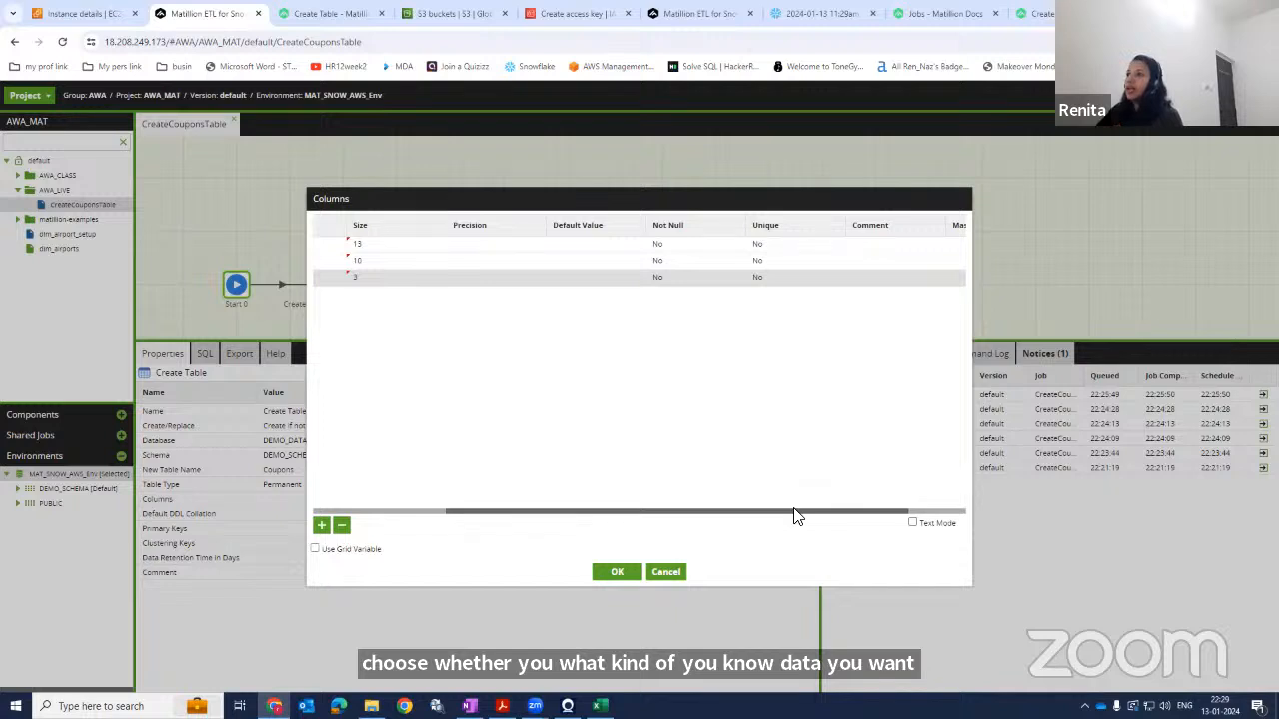
left_click(936, 510)
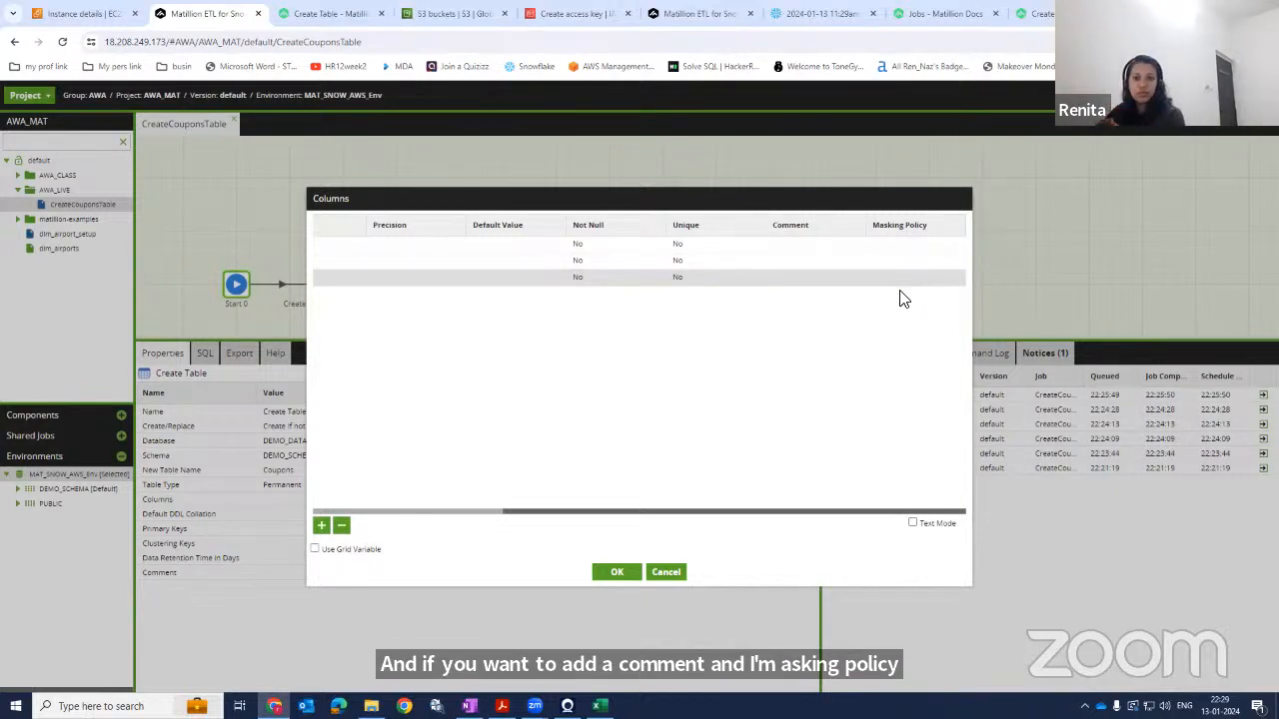
left_click(429, 512)
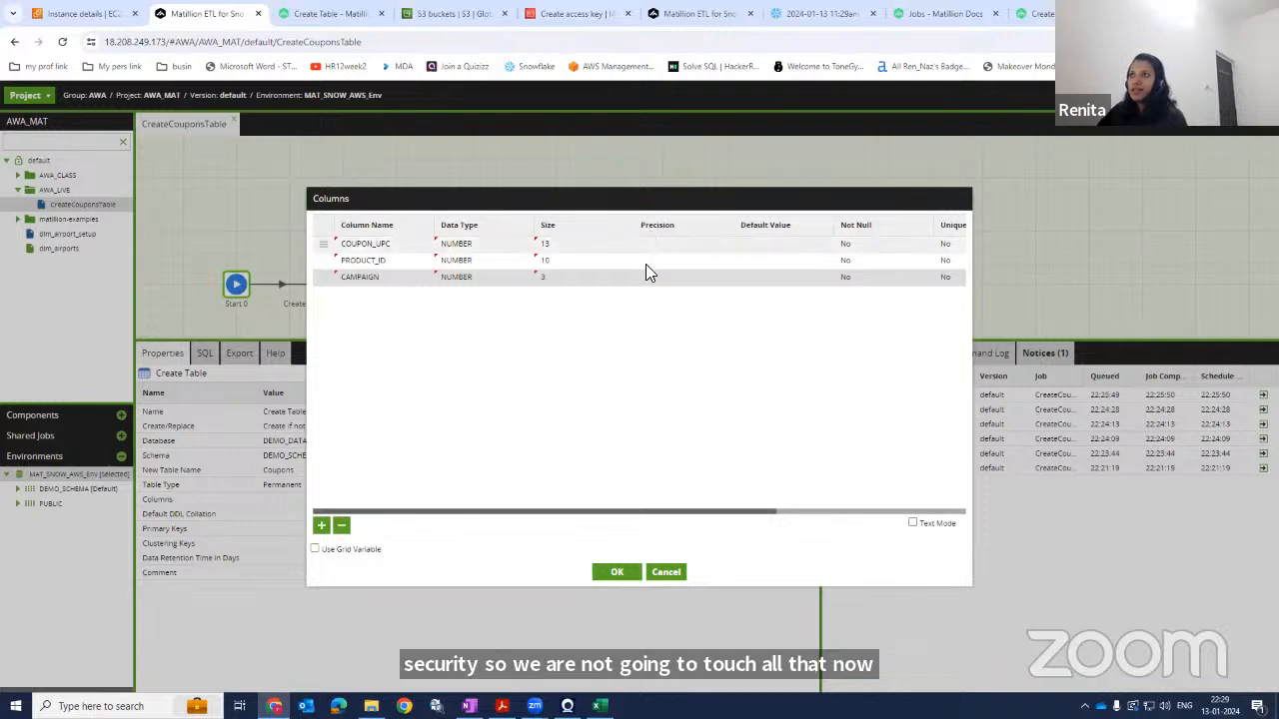
left_click(912, 524)
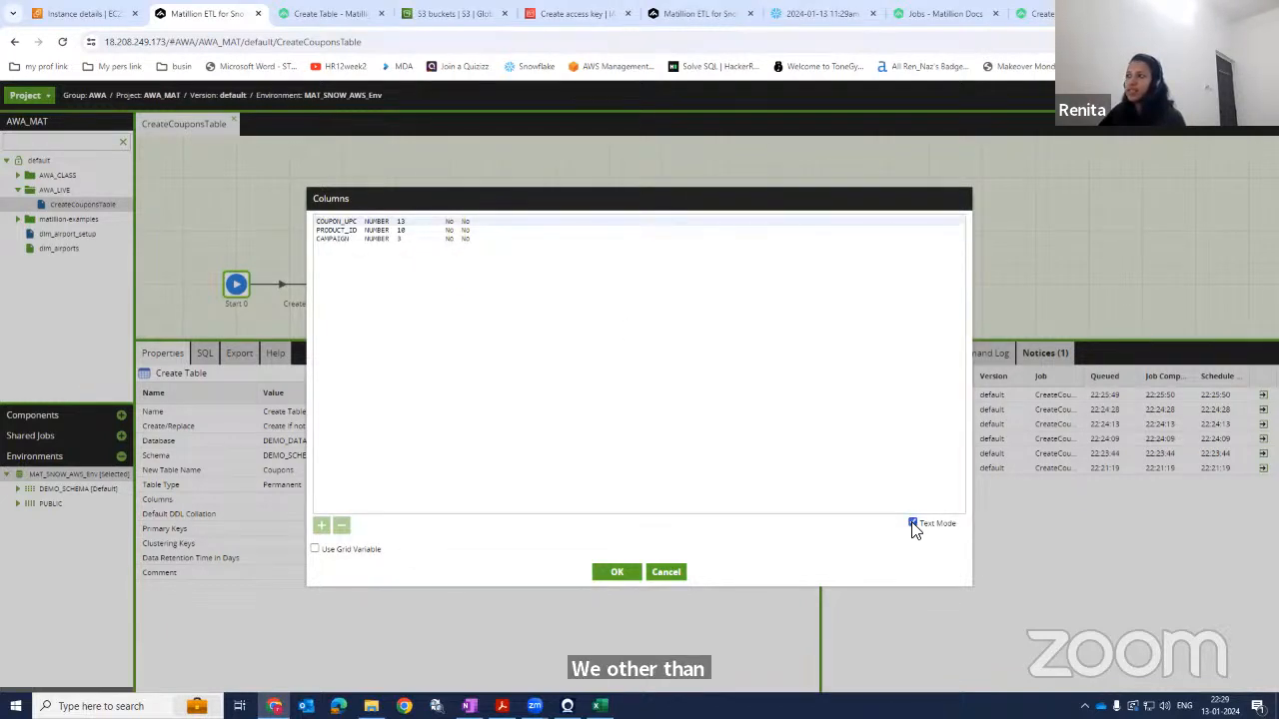
left_click(436, 280)
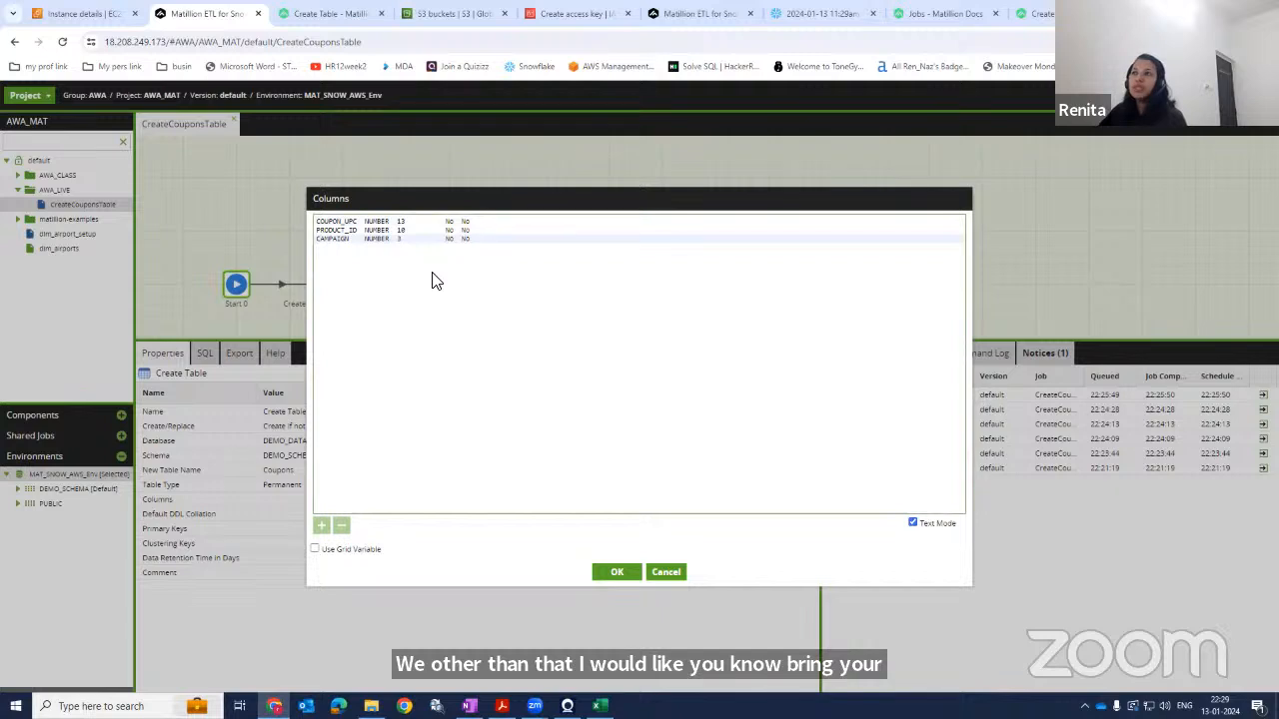
left_click(912, 522)
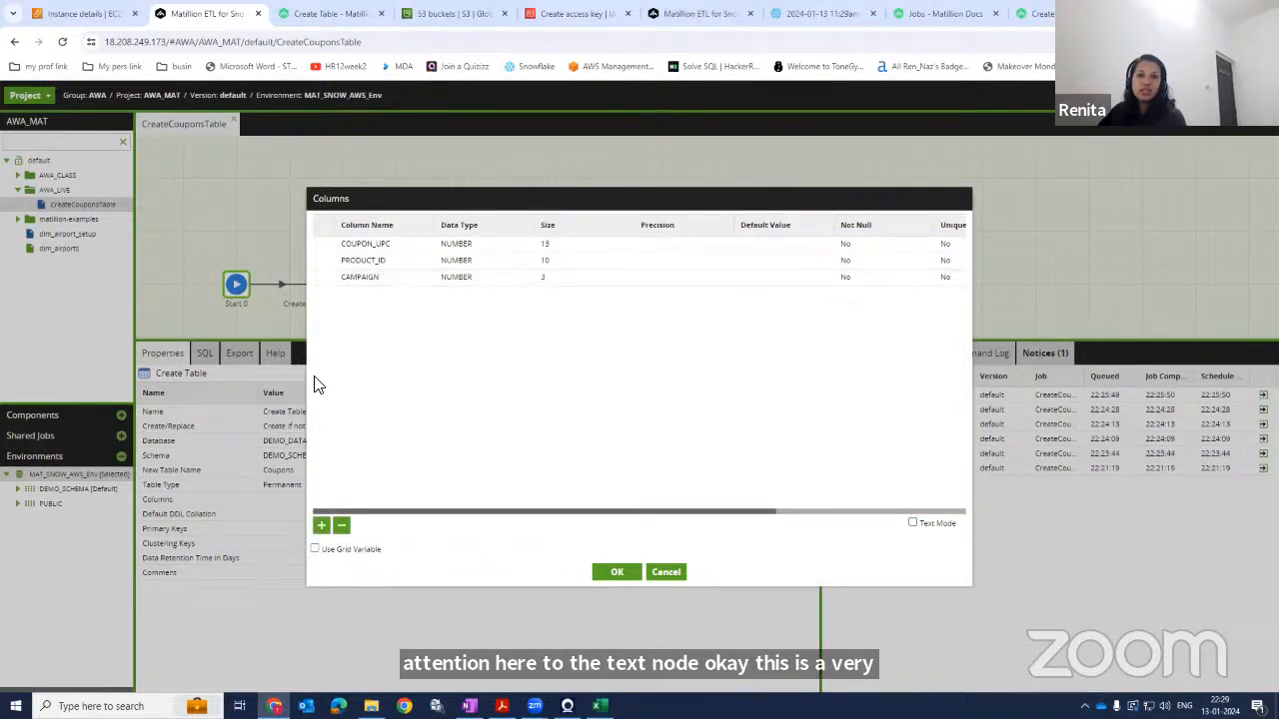
left_click(930, 526)
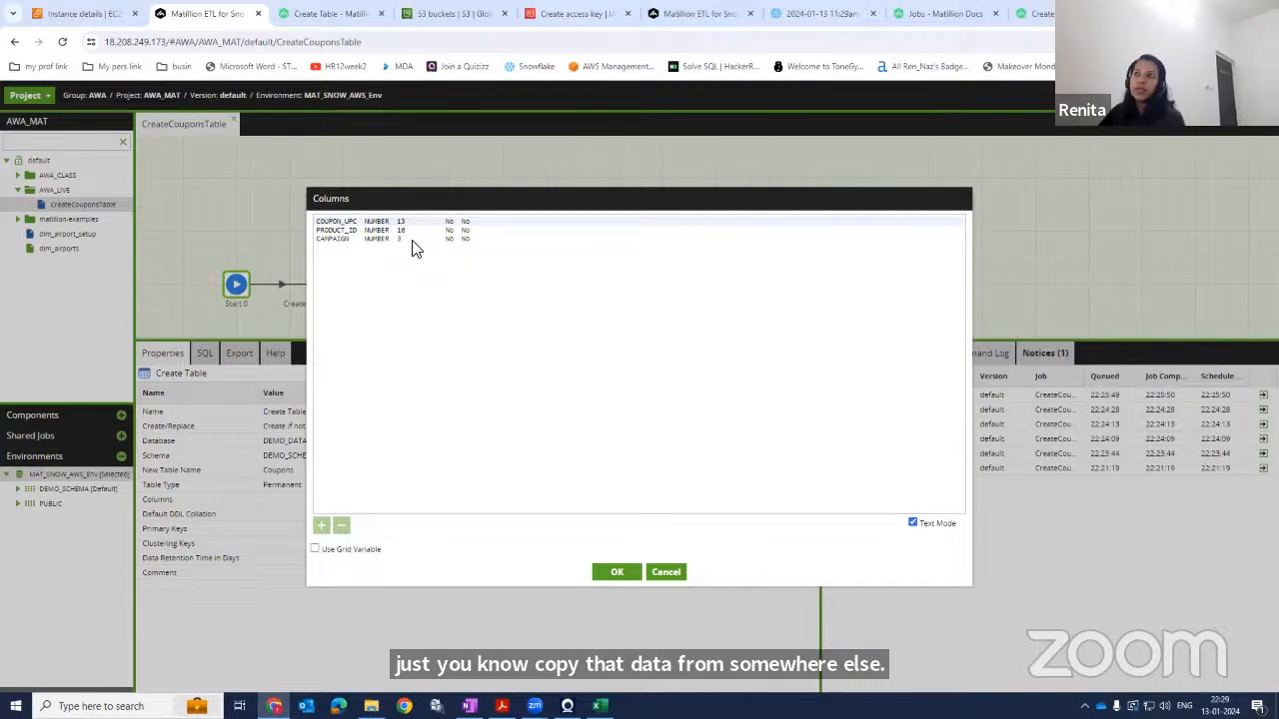
left_click(941, 527)
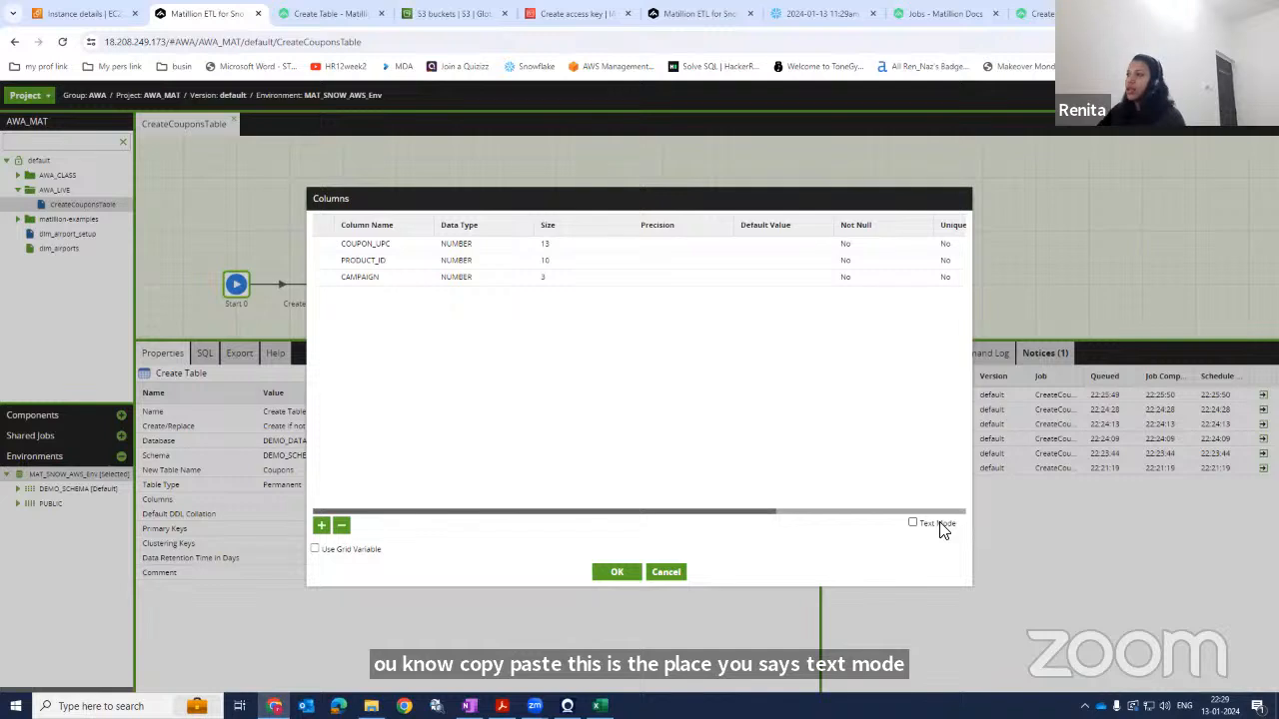
left_click(941, 530)
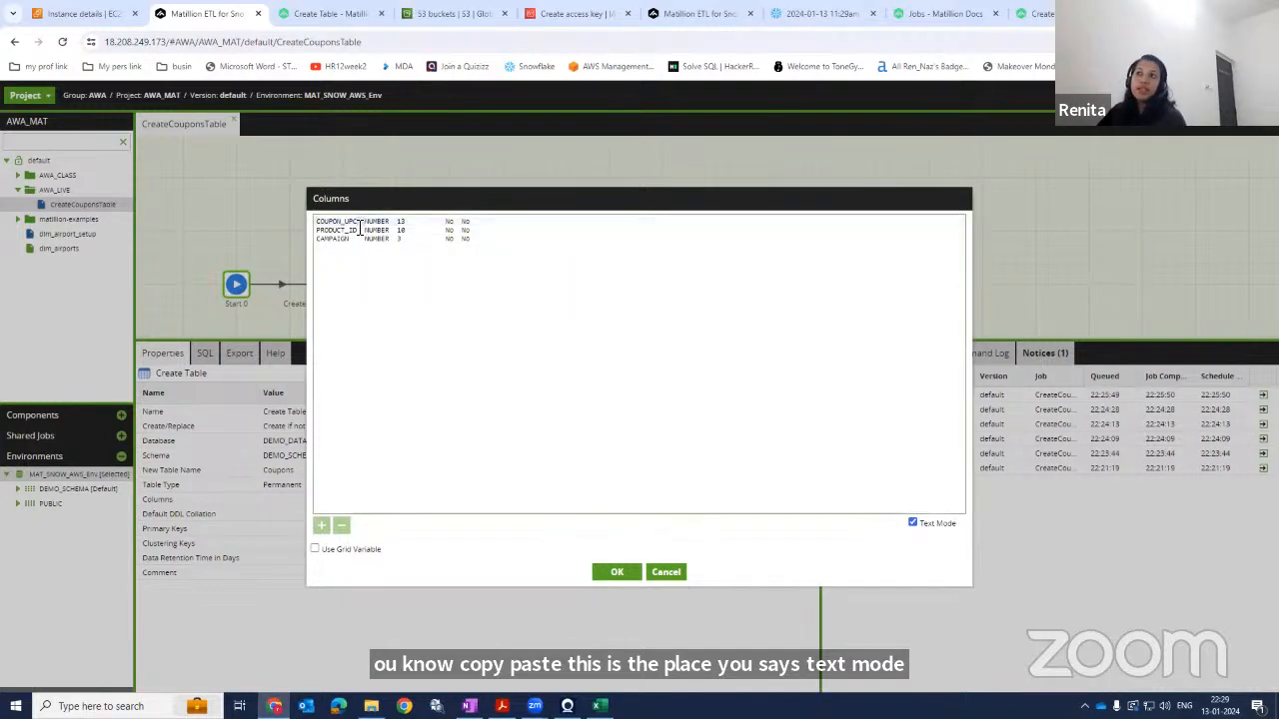
left_click(418, 295)
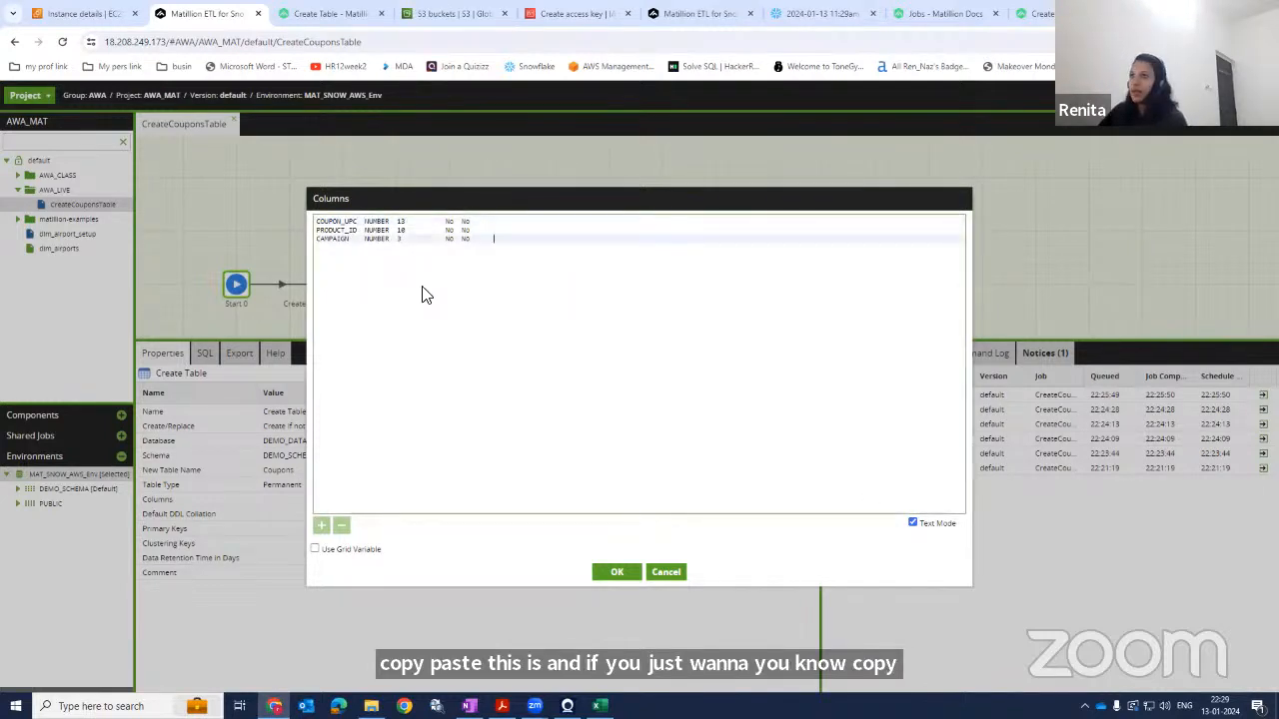
left_click(929, 529)
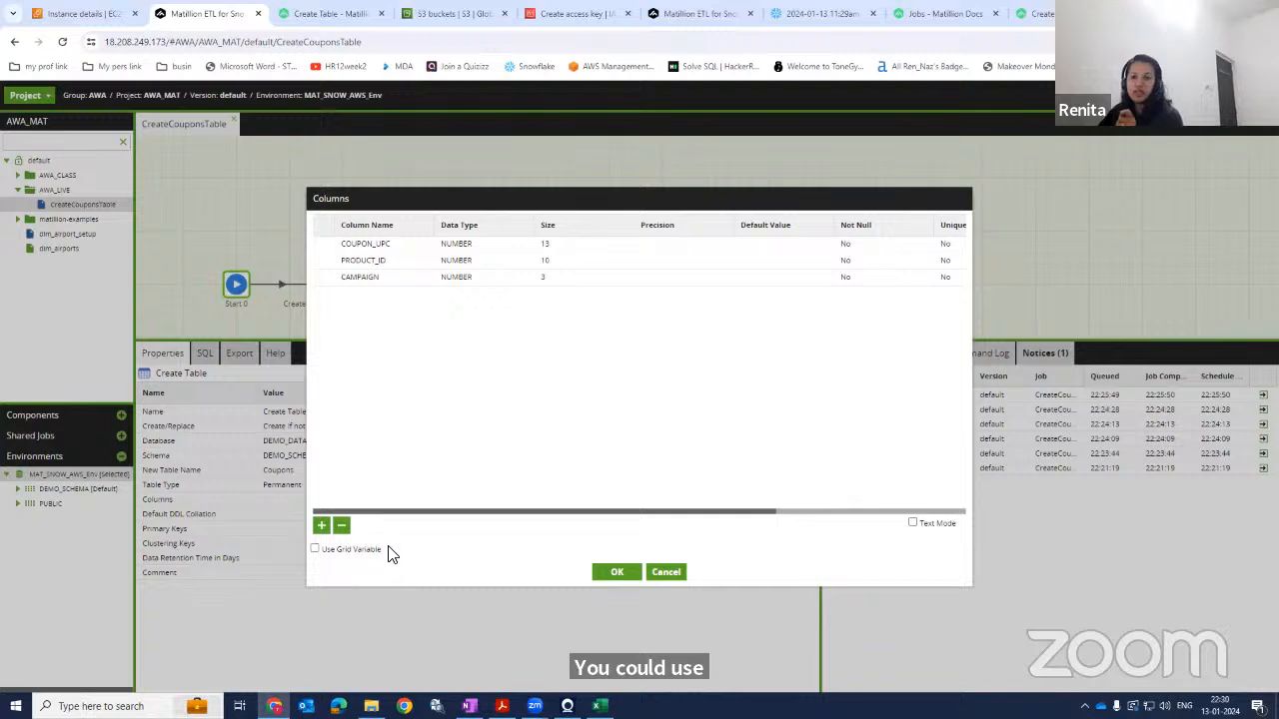
left_click(611, 572)
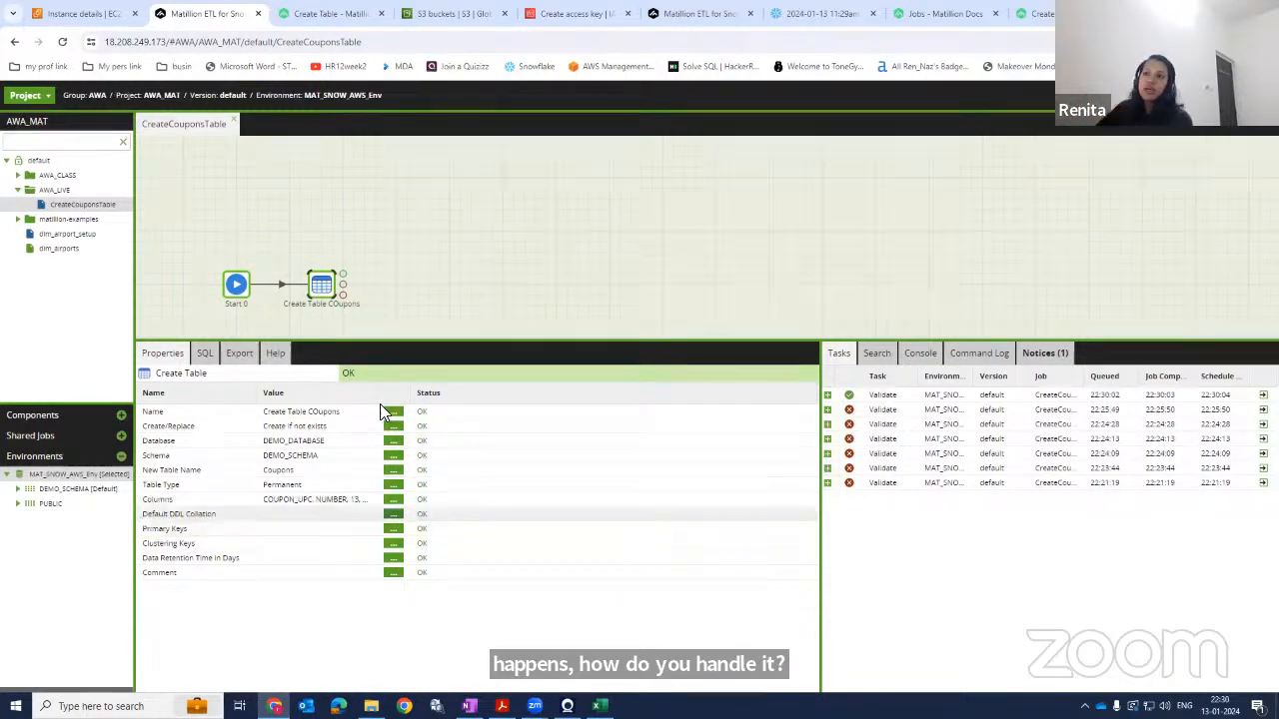
Set the table's primary keys to COUPON_UPC and PRODUCT_ID after checking the spreadsheet for repeated values.
left_click(393, 532)
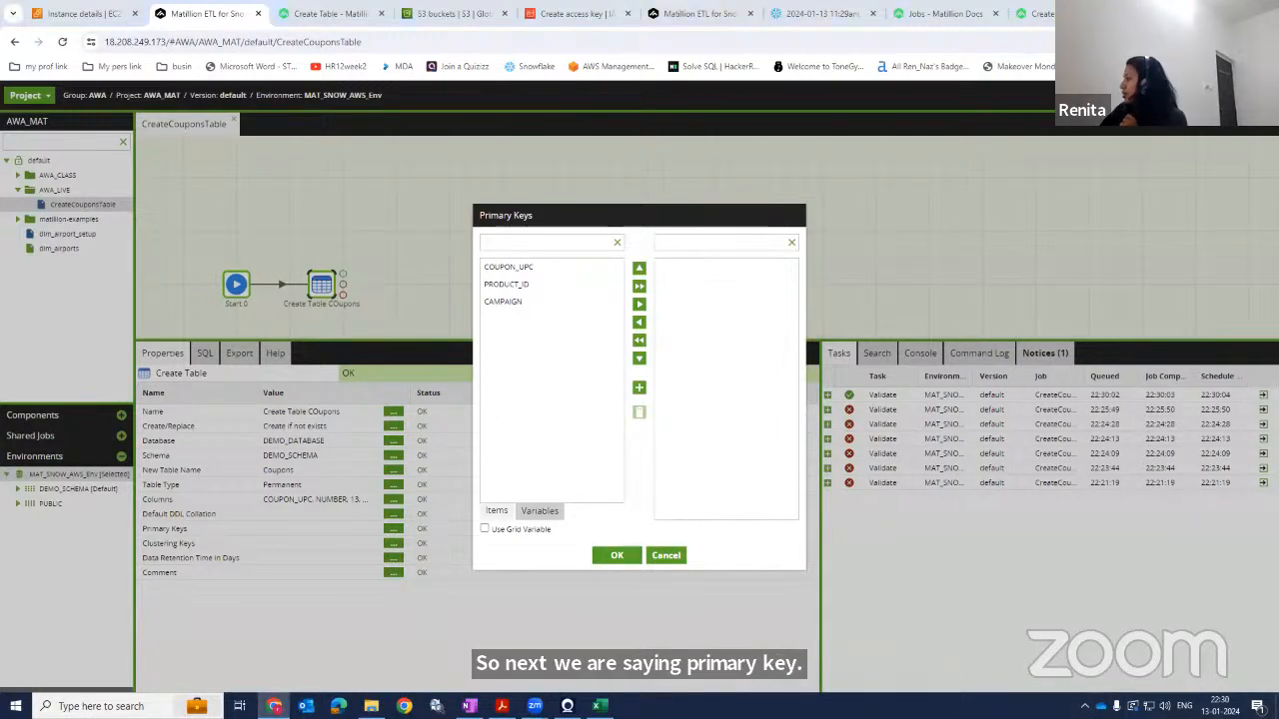
key("alt+Tab")
left_click(223, 381)
left_click(229, 417)
left_click(279, 381)
left_click(278, 419)
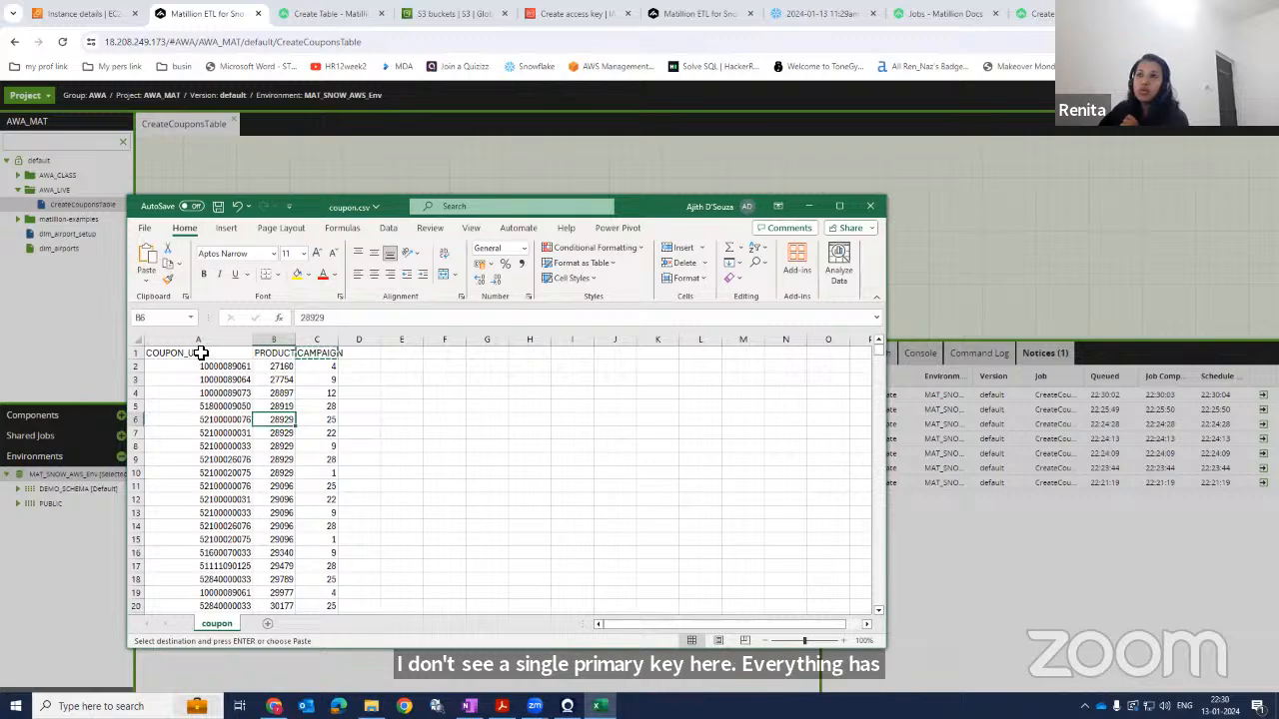
left_click_drag(200, 354, 271, 354)
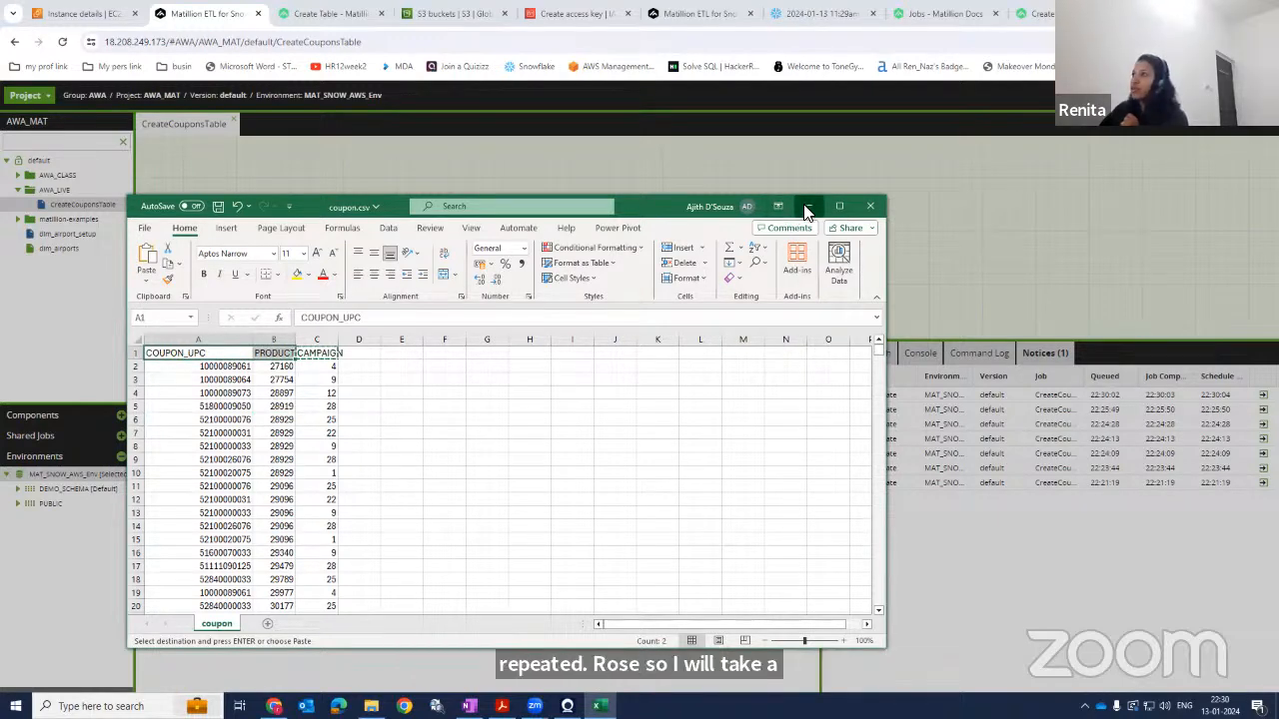
left_click(810, 206)
left_click(548, 268)
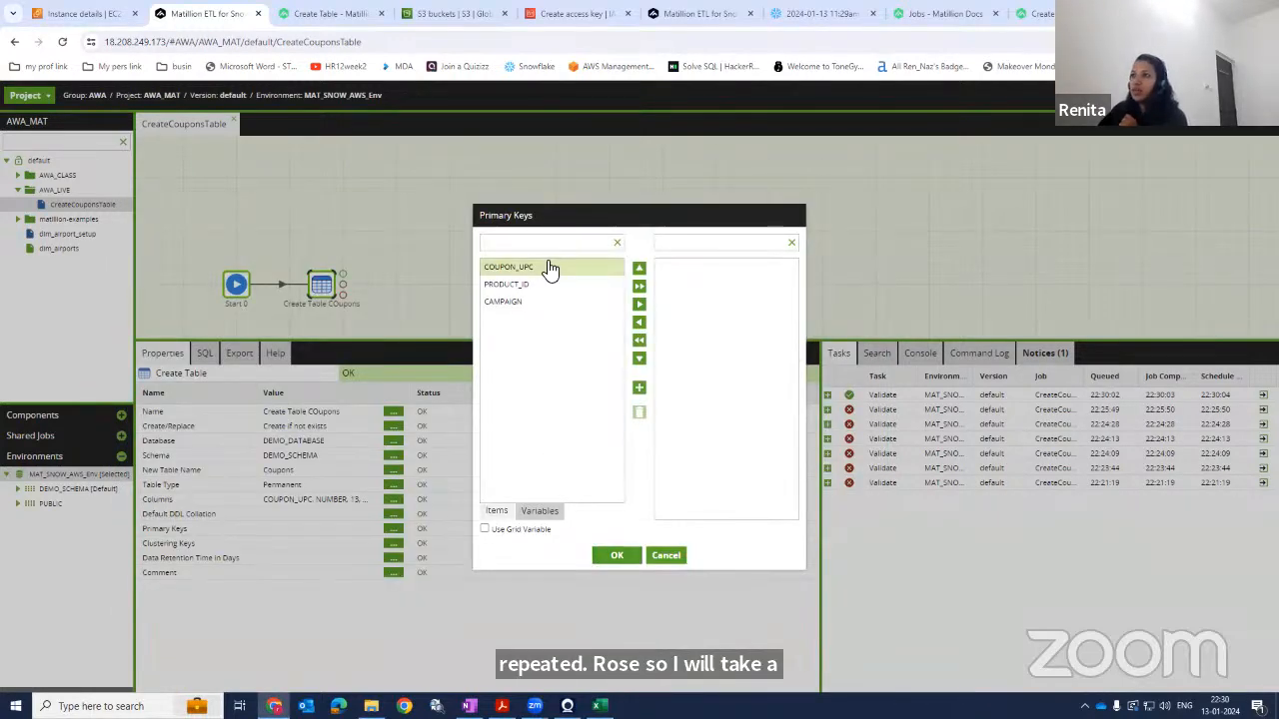
left_click(640, 304)
left_click(638, 305)
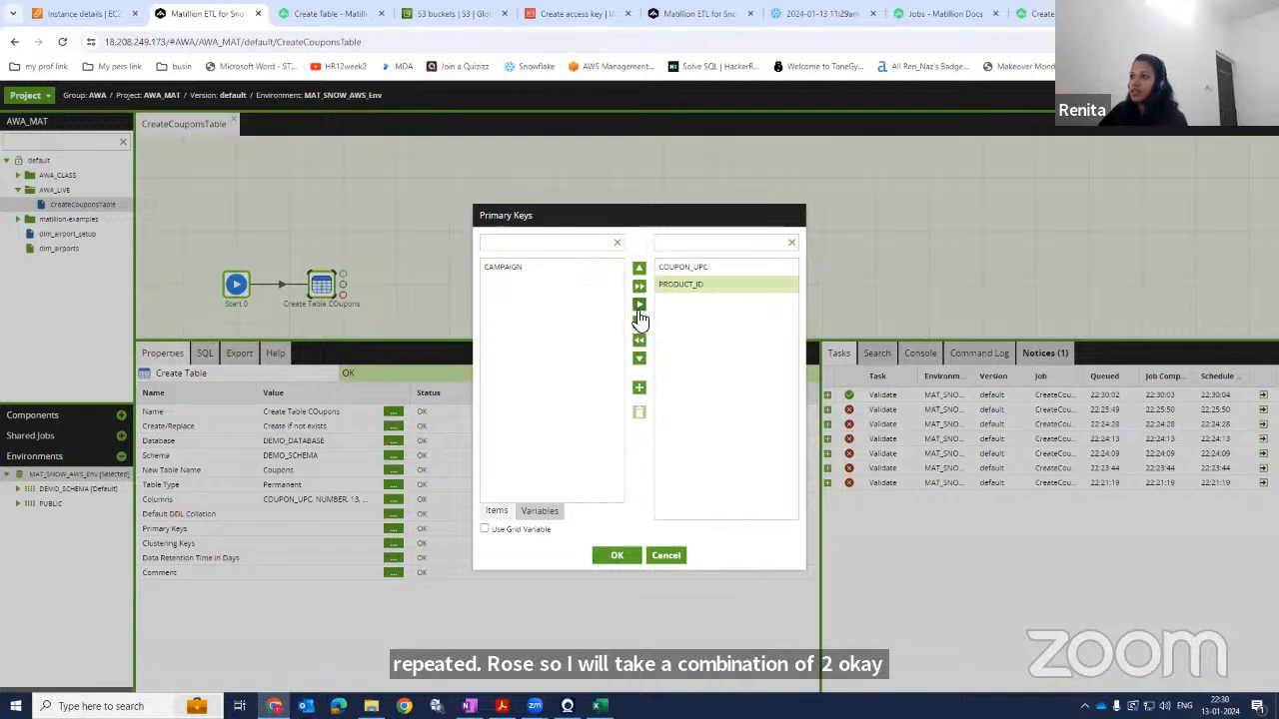
left_click(616, 555)
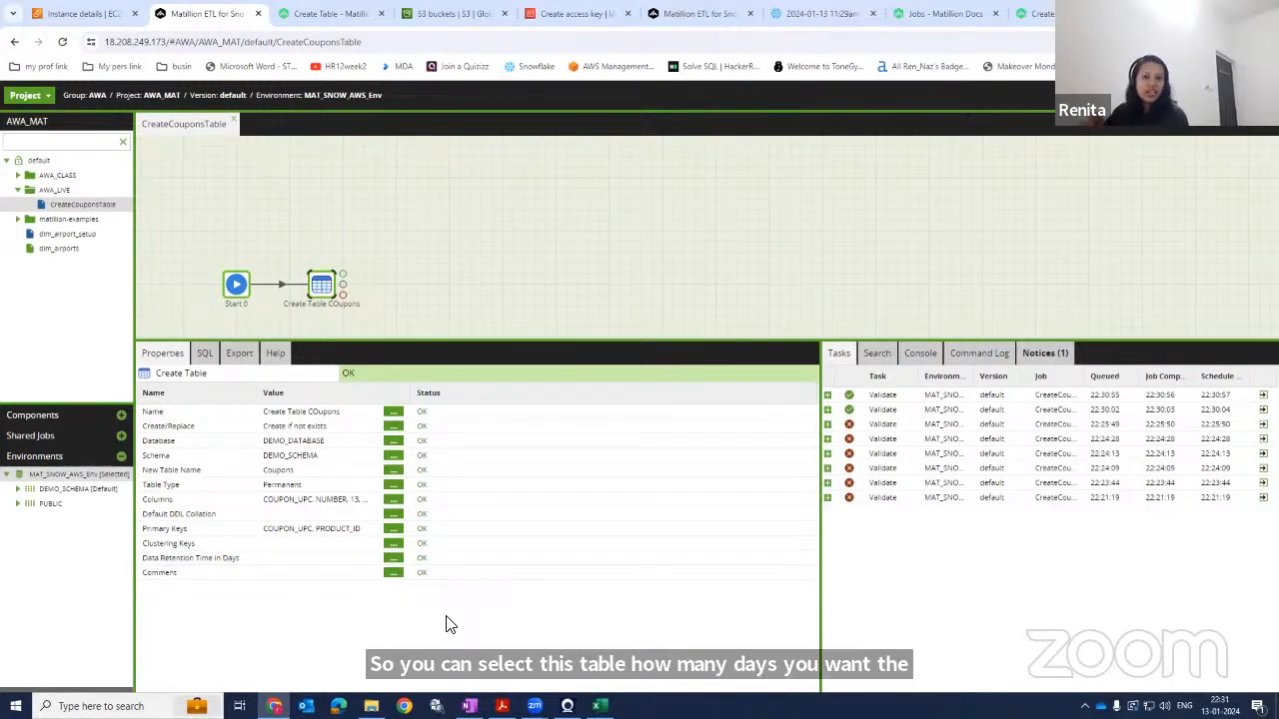
left_click(437, 181)
left_click(325, 287)
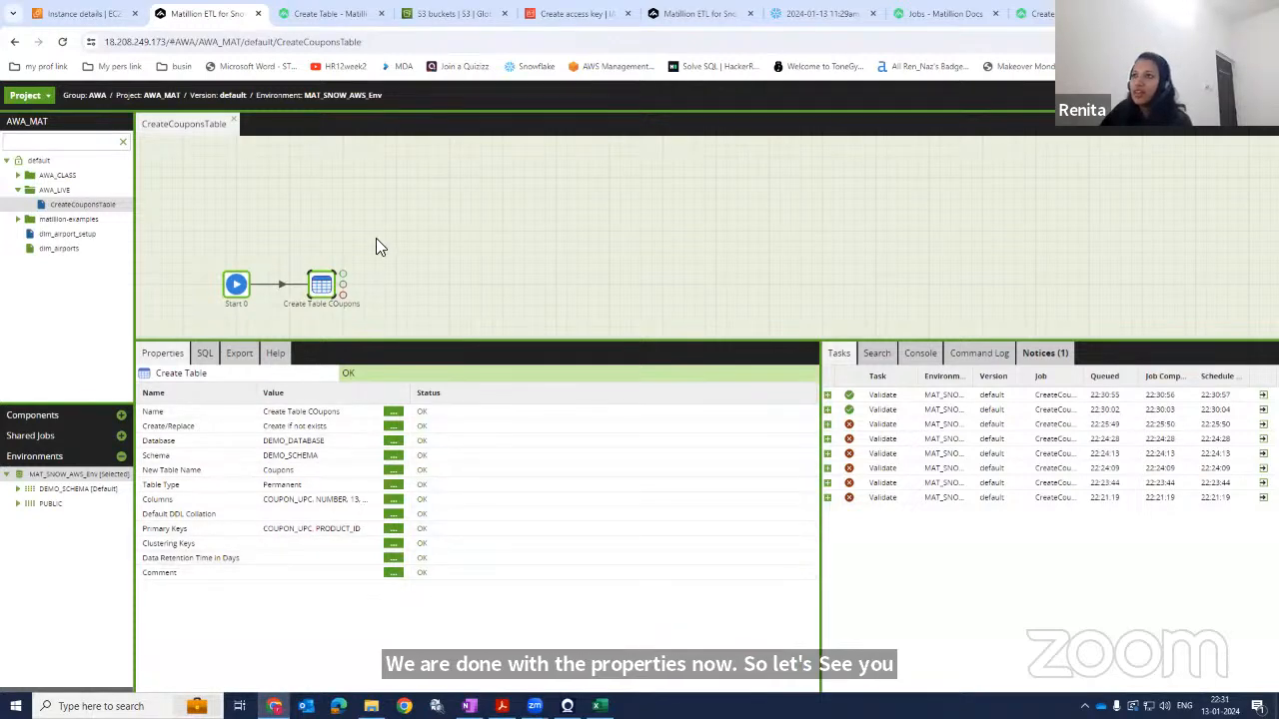
Run the CreateCouponsTable job and open its task details to expand the run's component results.
right_click(325, 289)
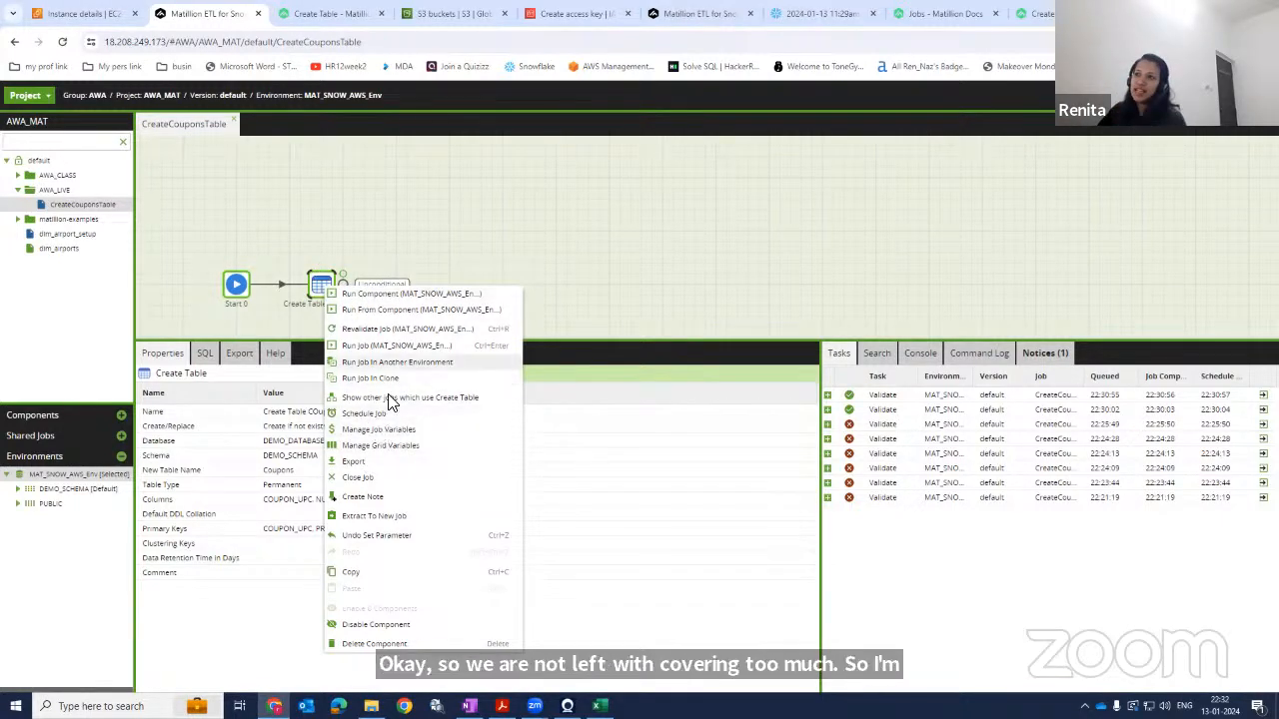
left_click(410, 344)
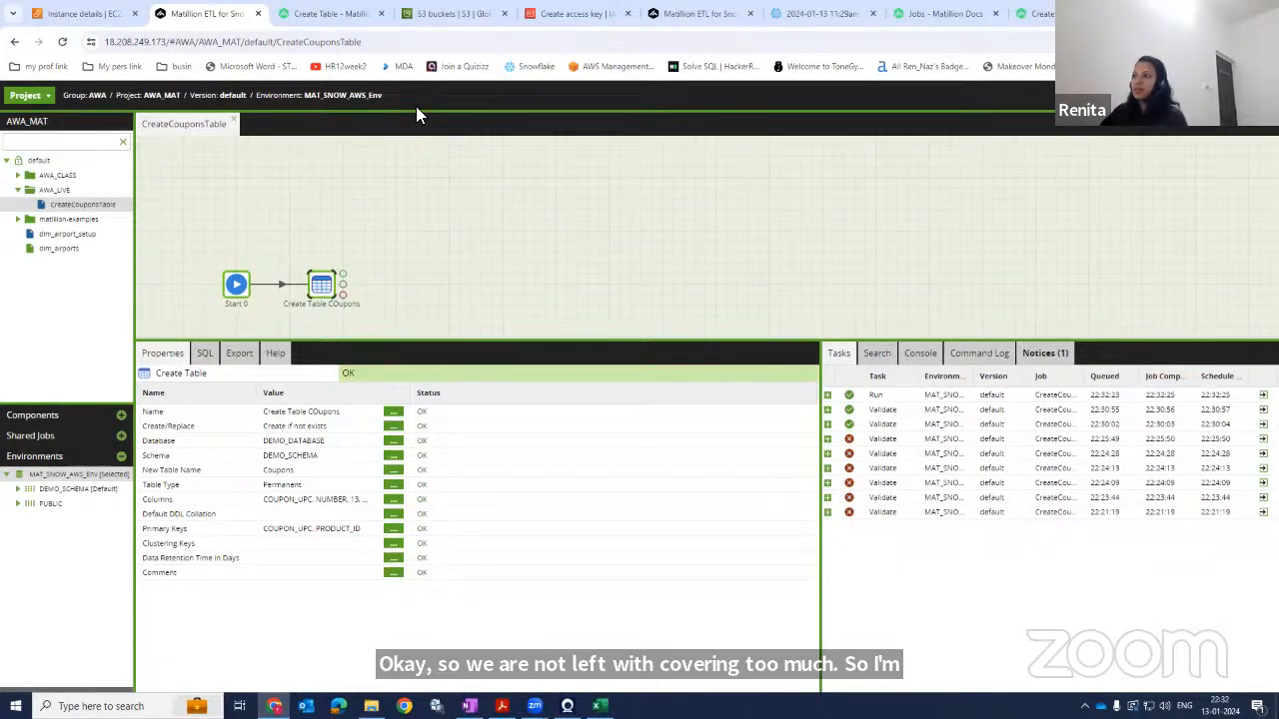
left_click(828, 396)
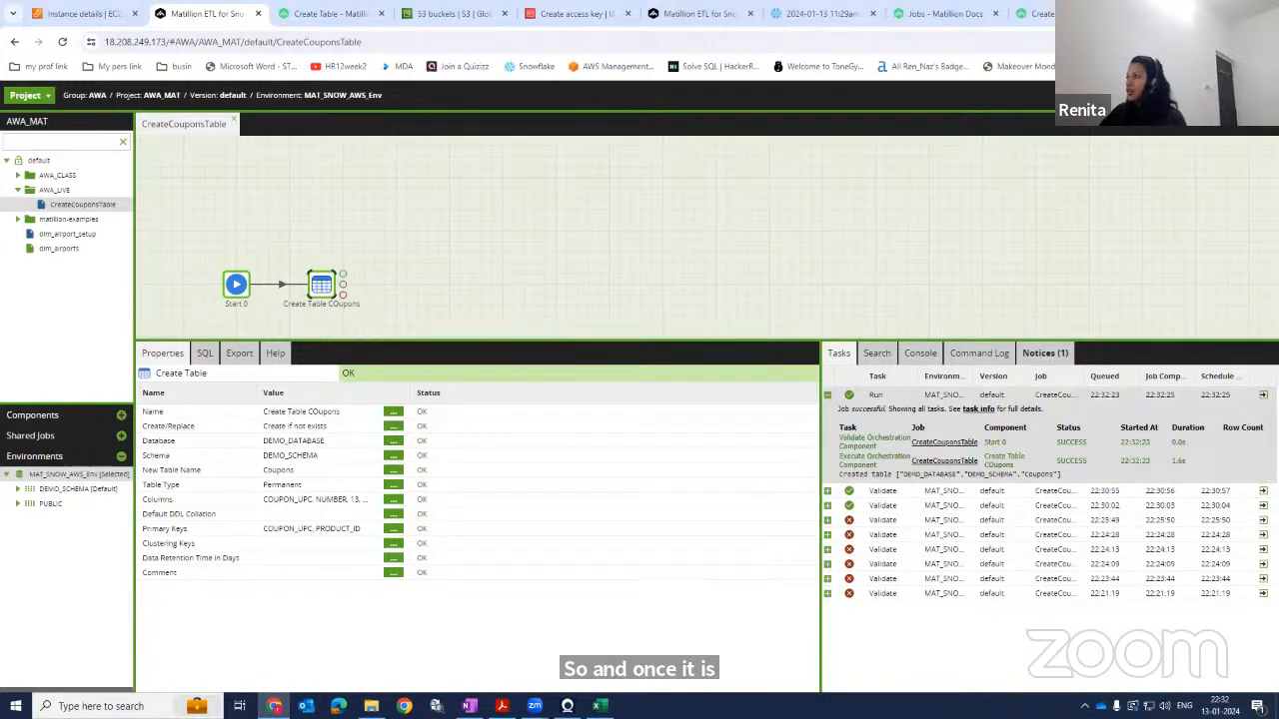
left_click(978, 409)
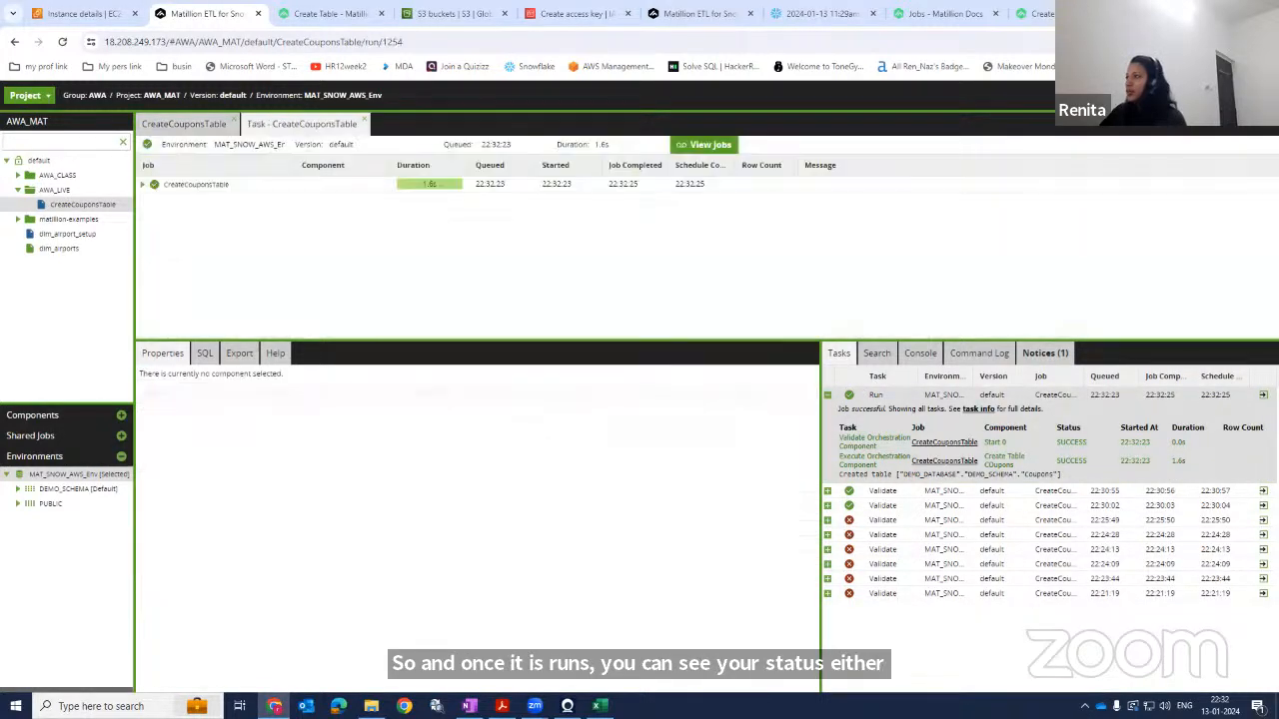
left_click(142, 184)
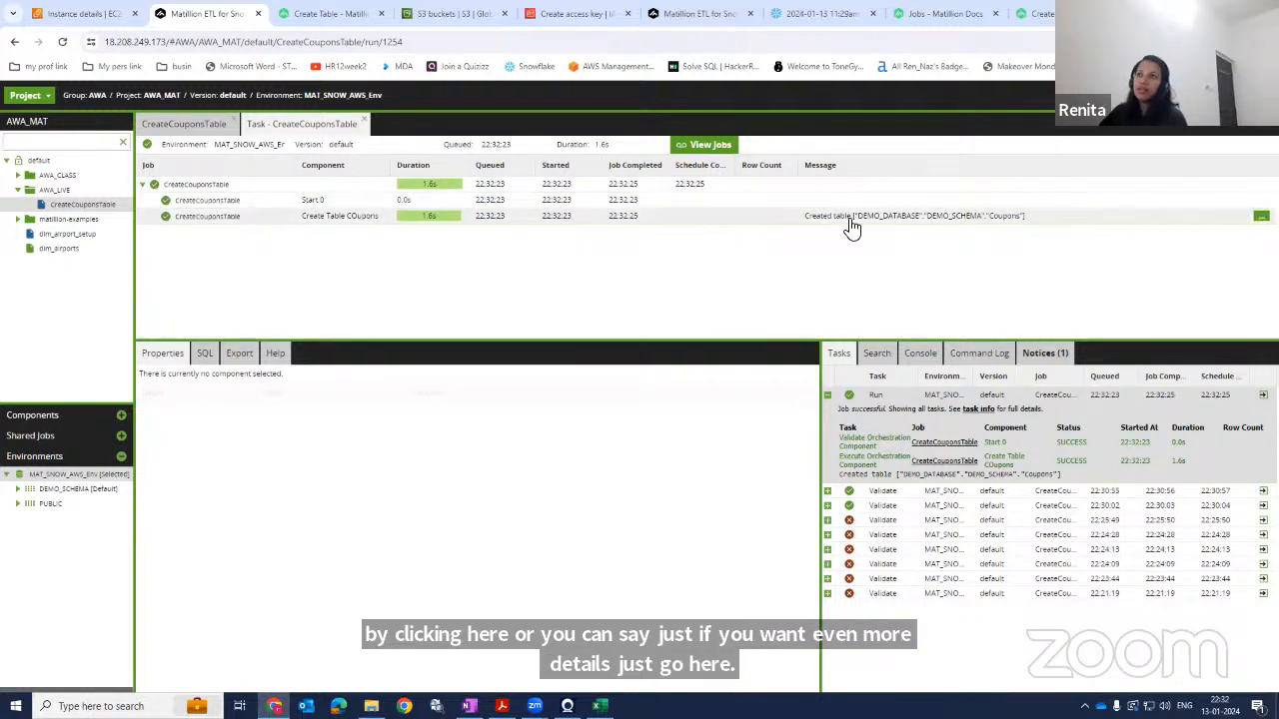
Inspect the Coupons table in the environment's schema tree and in the Snowflake database browser, then return to the job.
left_click(17, 489)
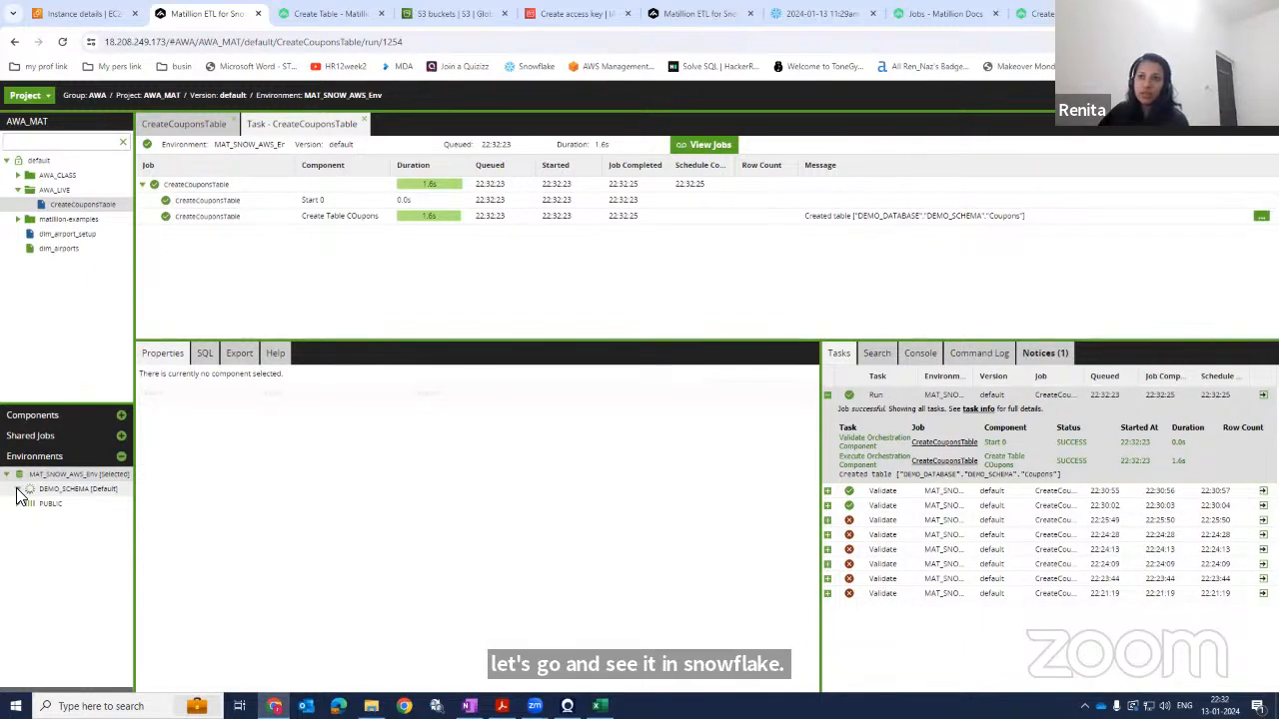
left_click(29, 504)
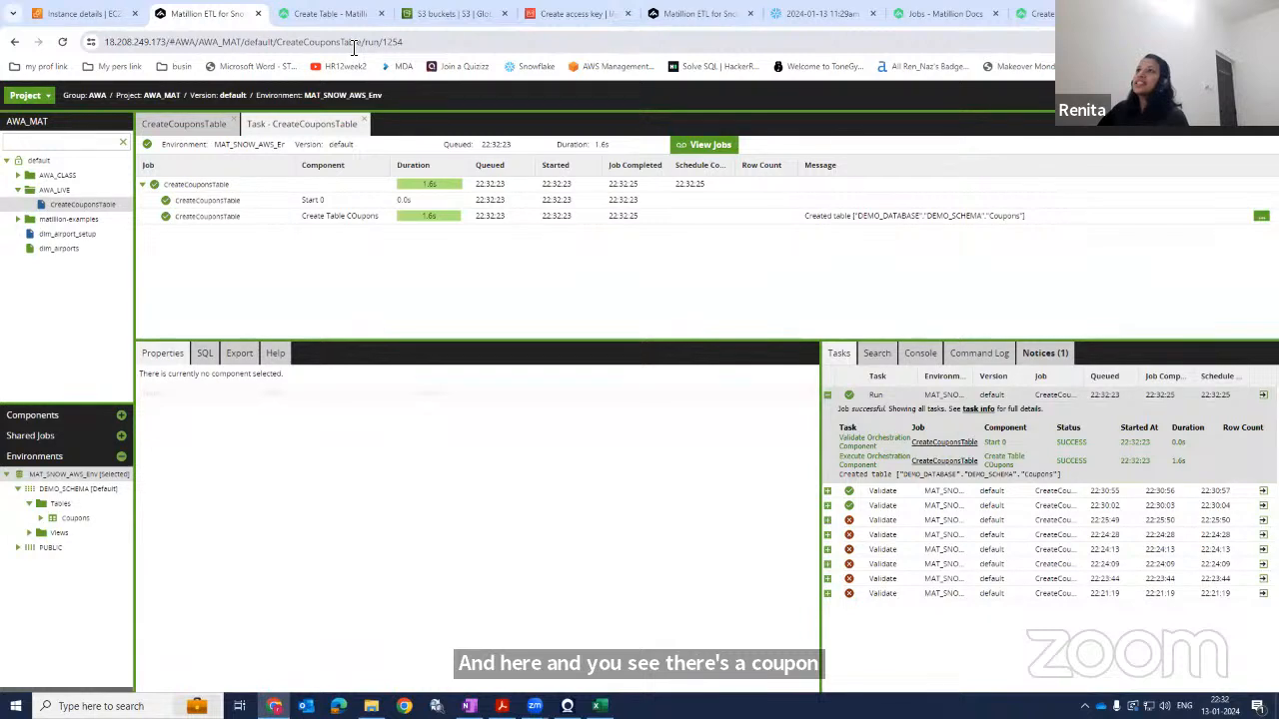
left_click(821, 13)
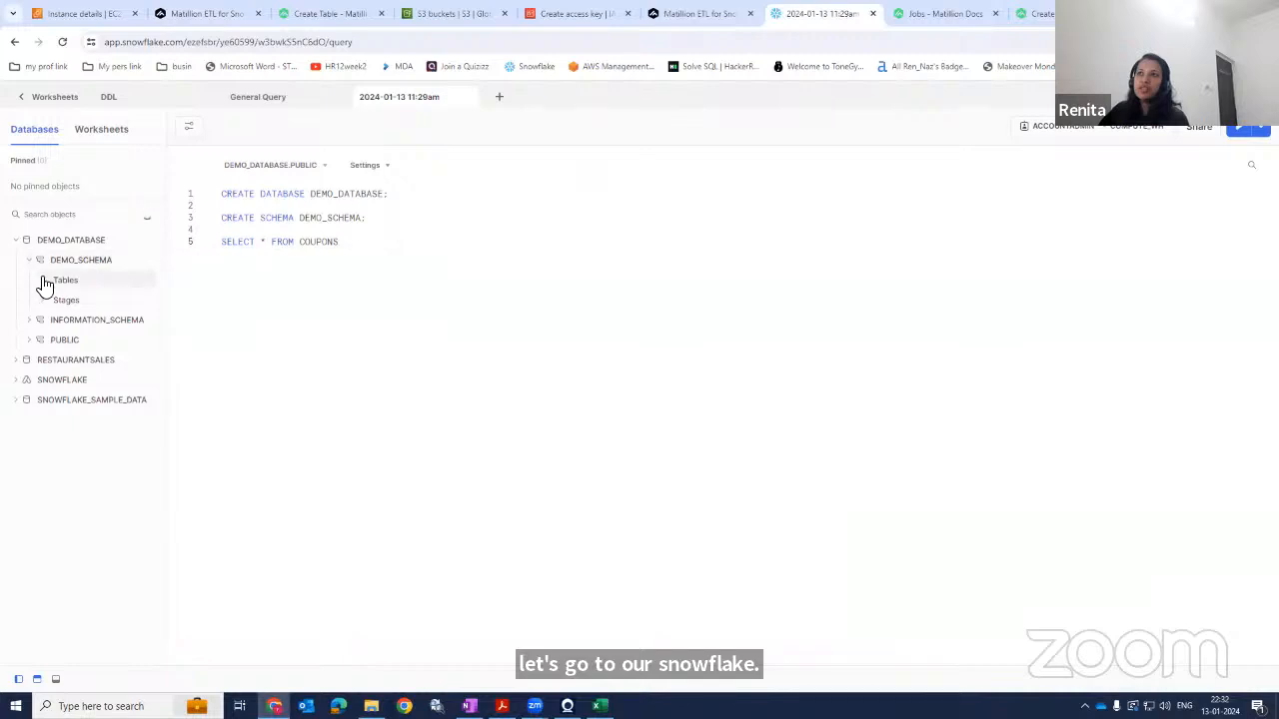
left_click(43, 279)
mouse_move(100, 311)
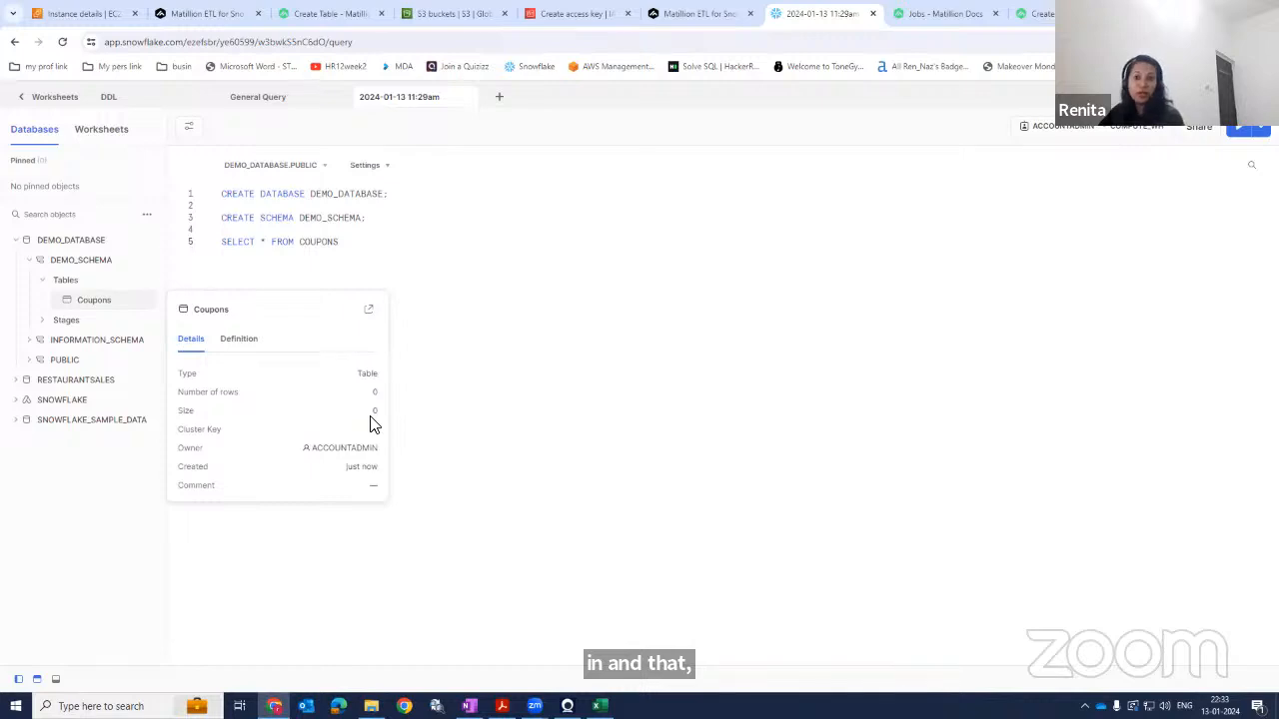
left_click(240, 343)
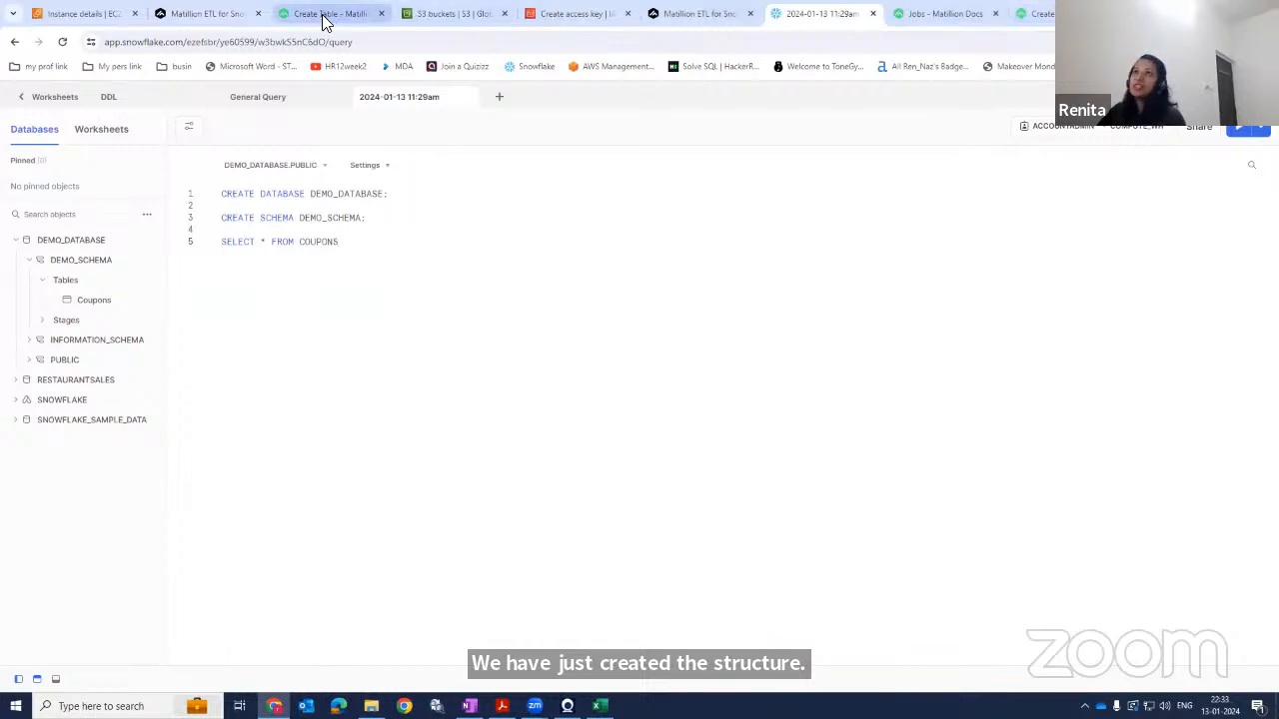
left_click(328, 18)
left_click(200, 13)
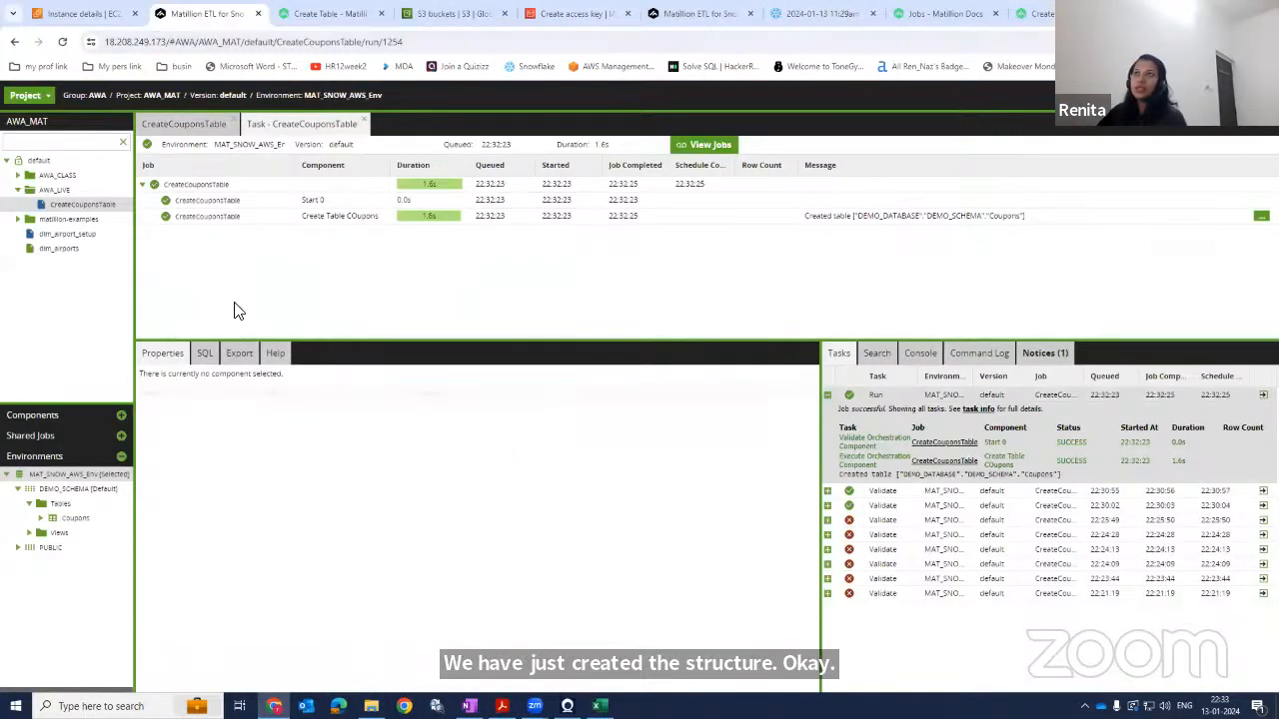
left_click(181, 127)
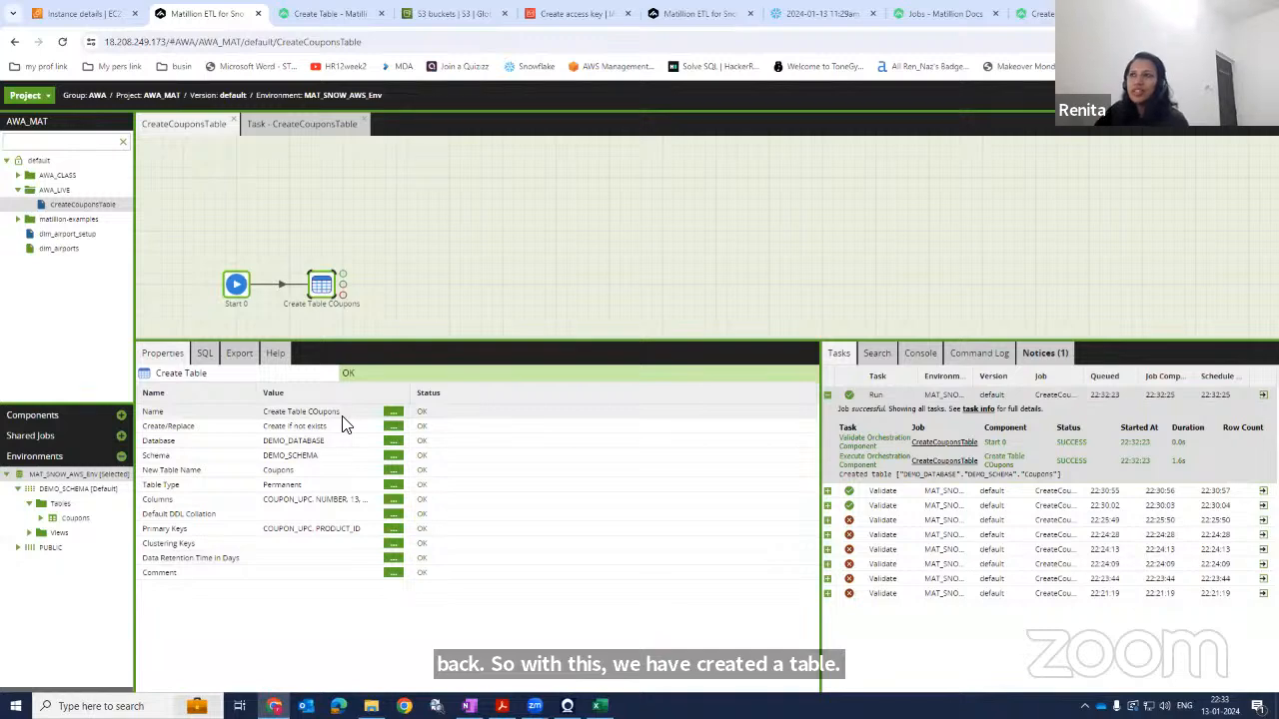
Set the Create Table component's Create/Replace option to Replace.
left_click(394, 427)
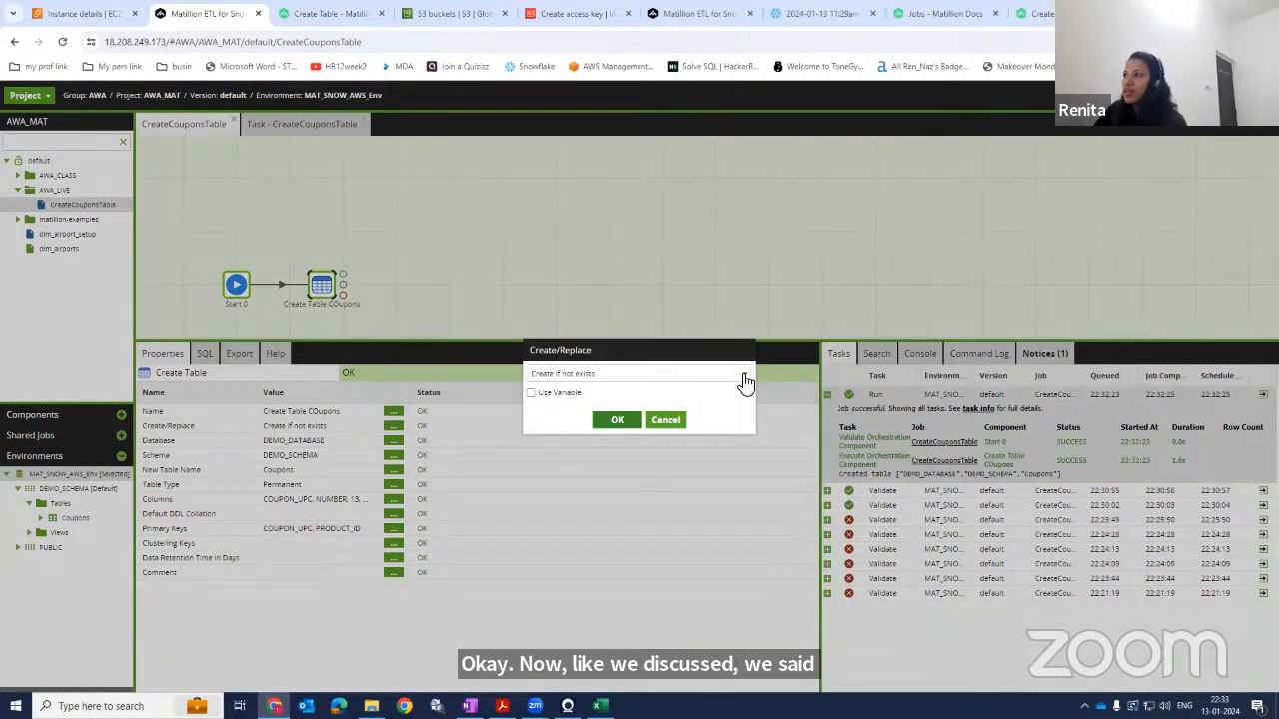
left_click(746, 382)
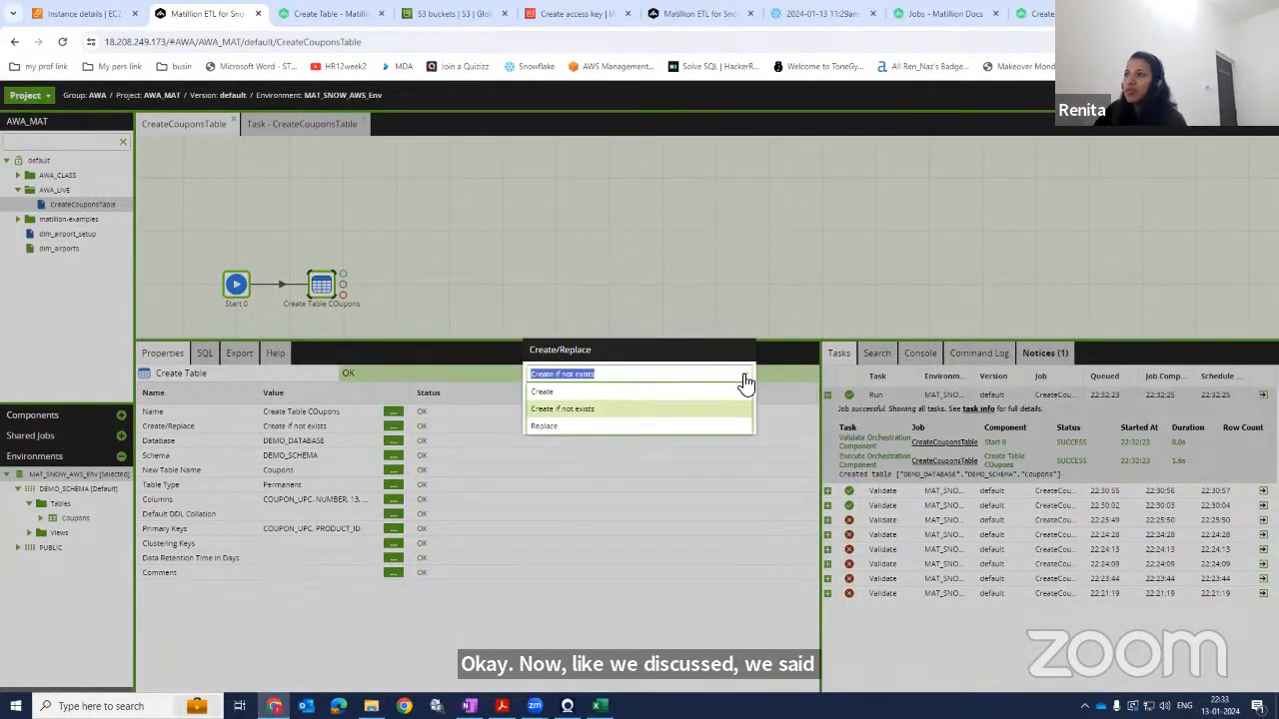
left_click(549, 427)
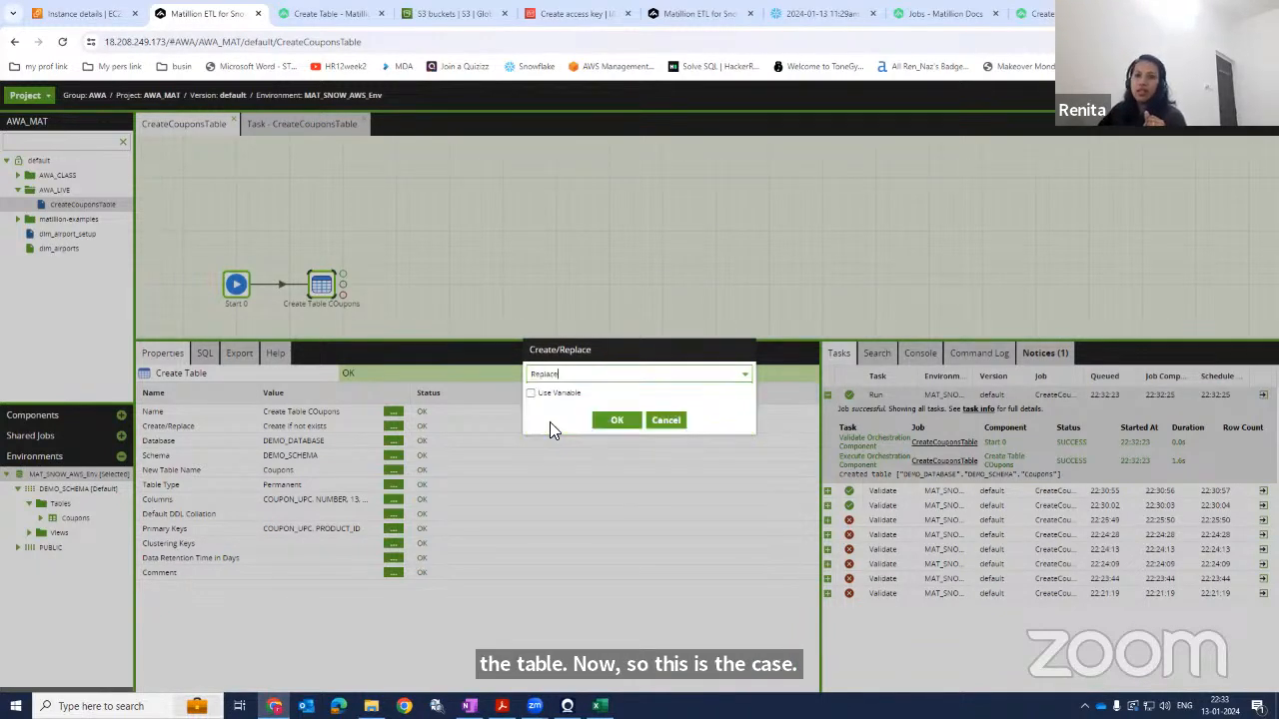
left_click(605, 422)
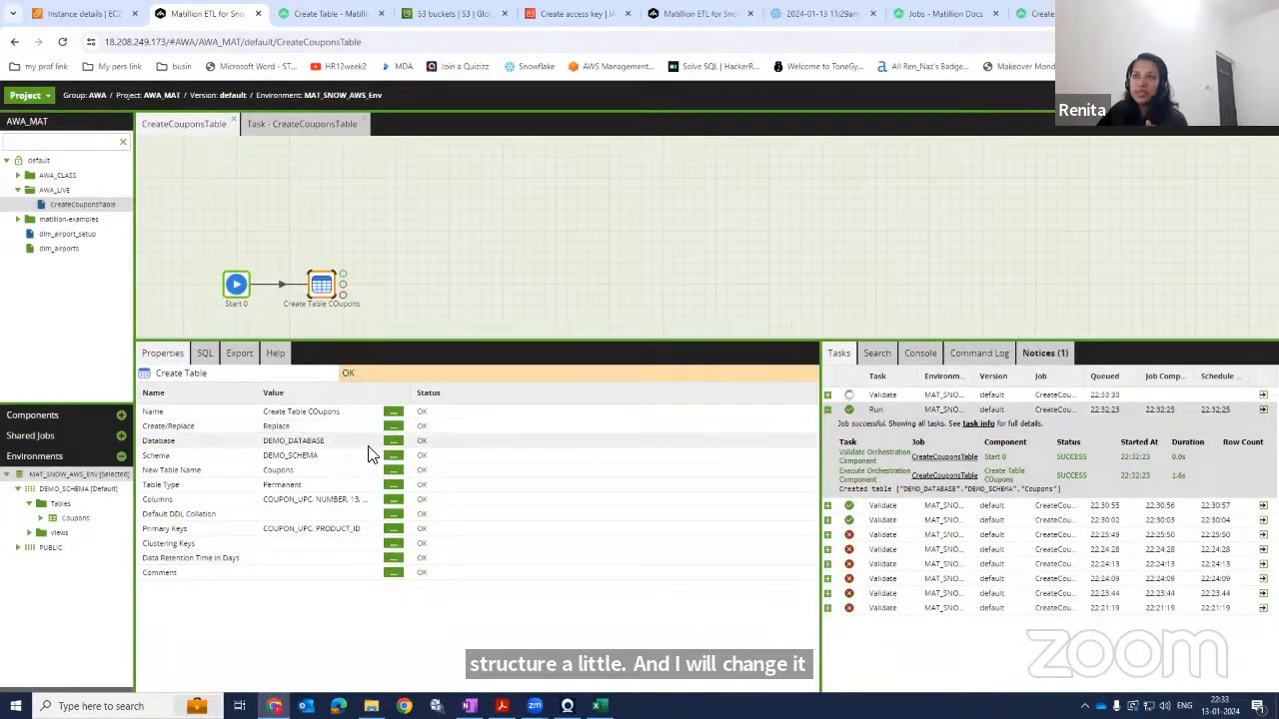
Change the COUPON_UPC column's size to 14 and rename it to COUPON_UPCA in the column definitions.
left_click(393, 499)
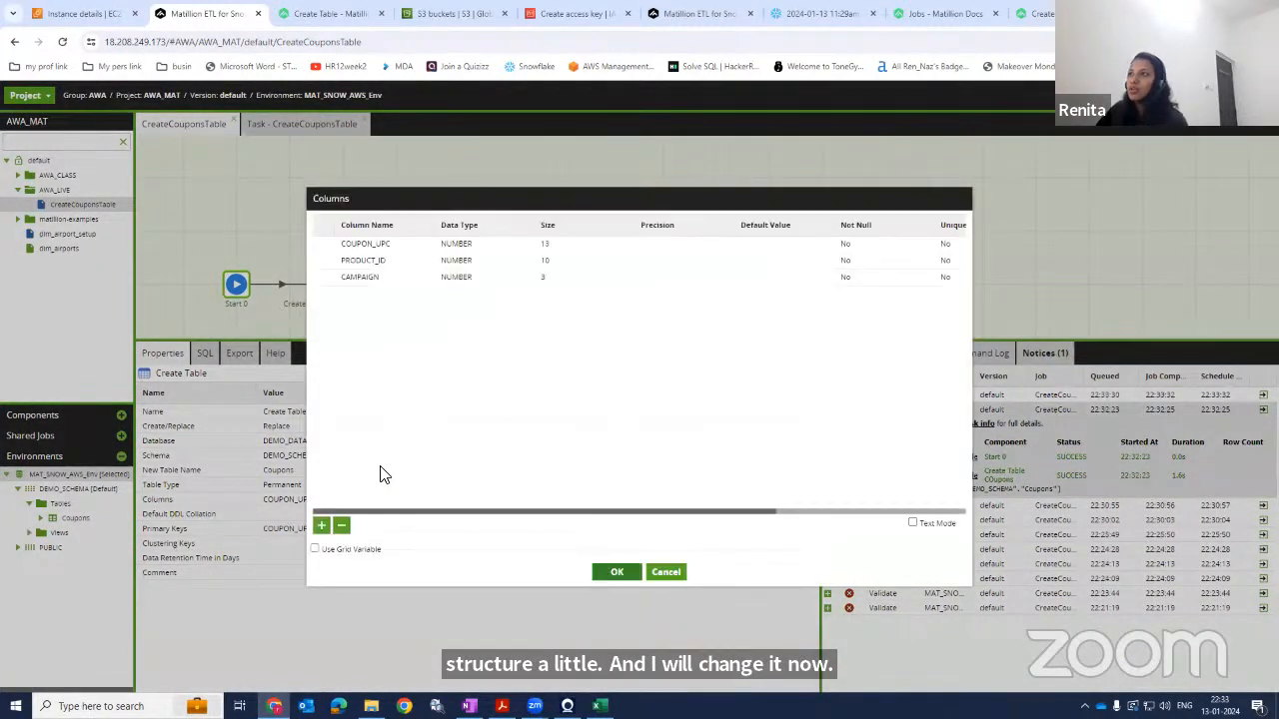
double_click(556, 247)
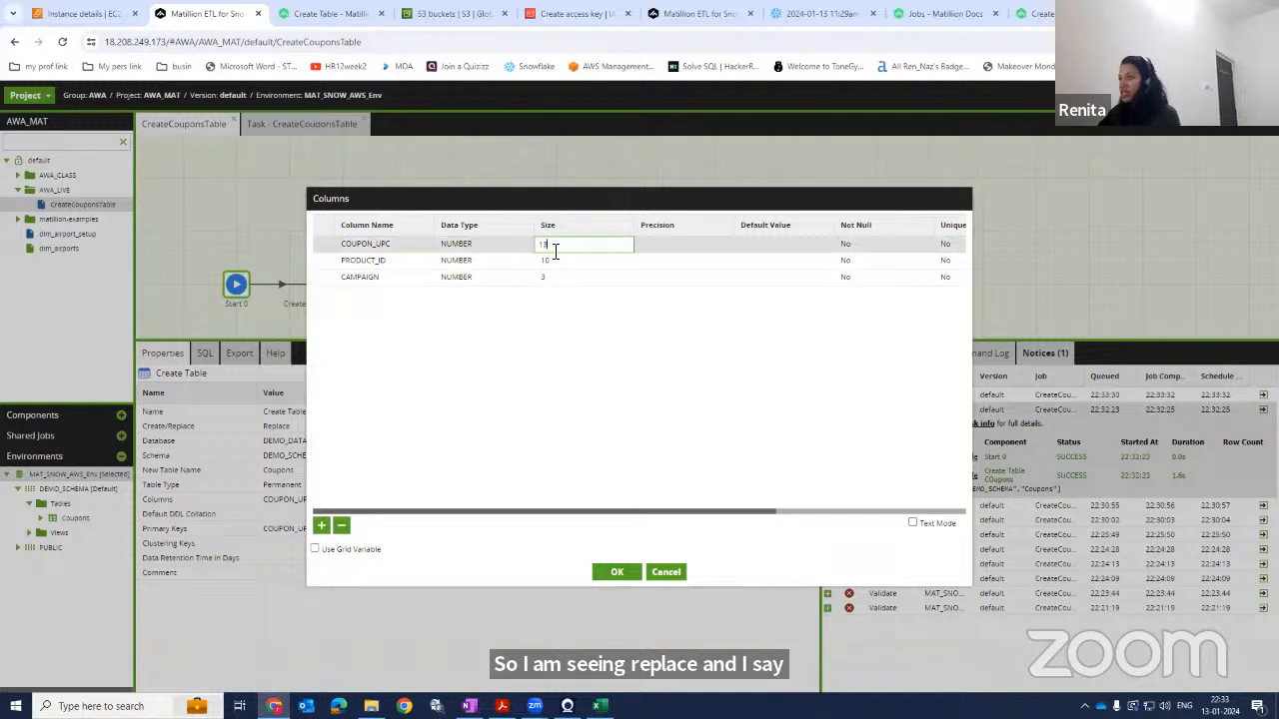
type("14")
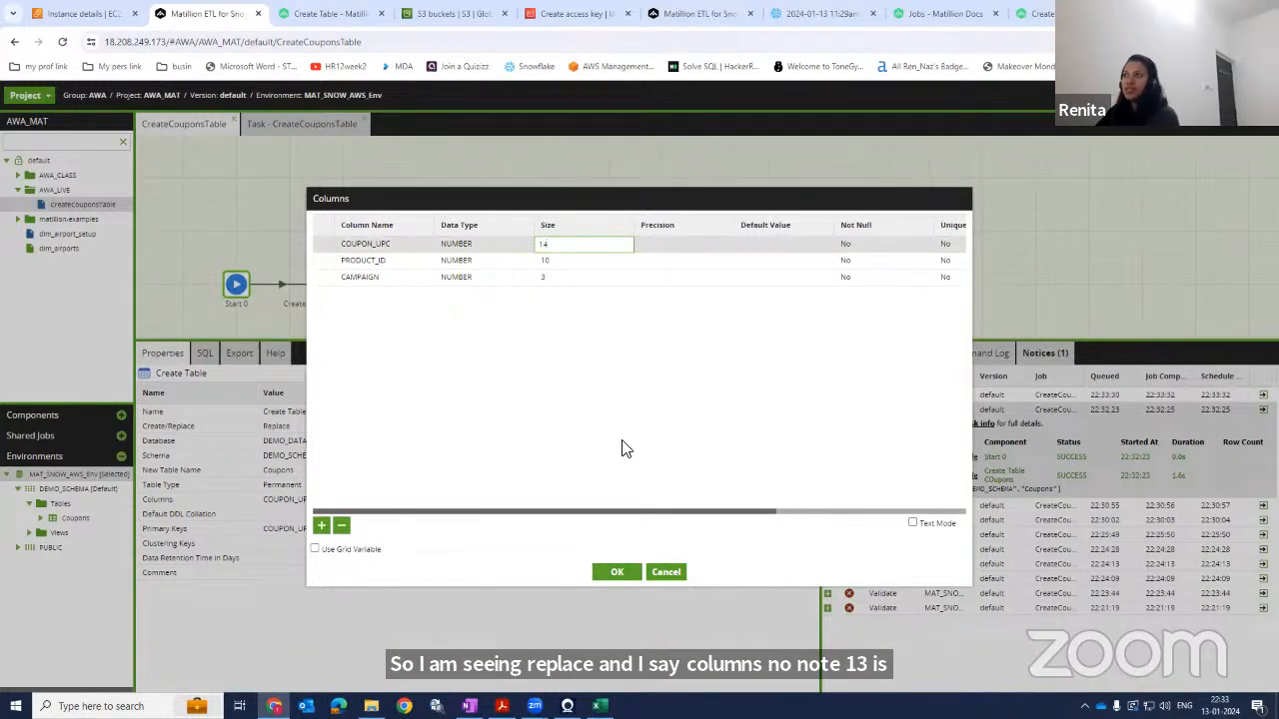
left_click(622, 449)
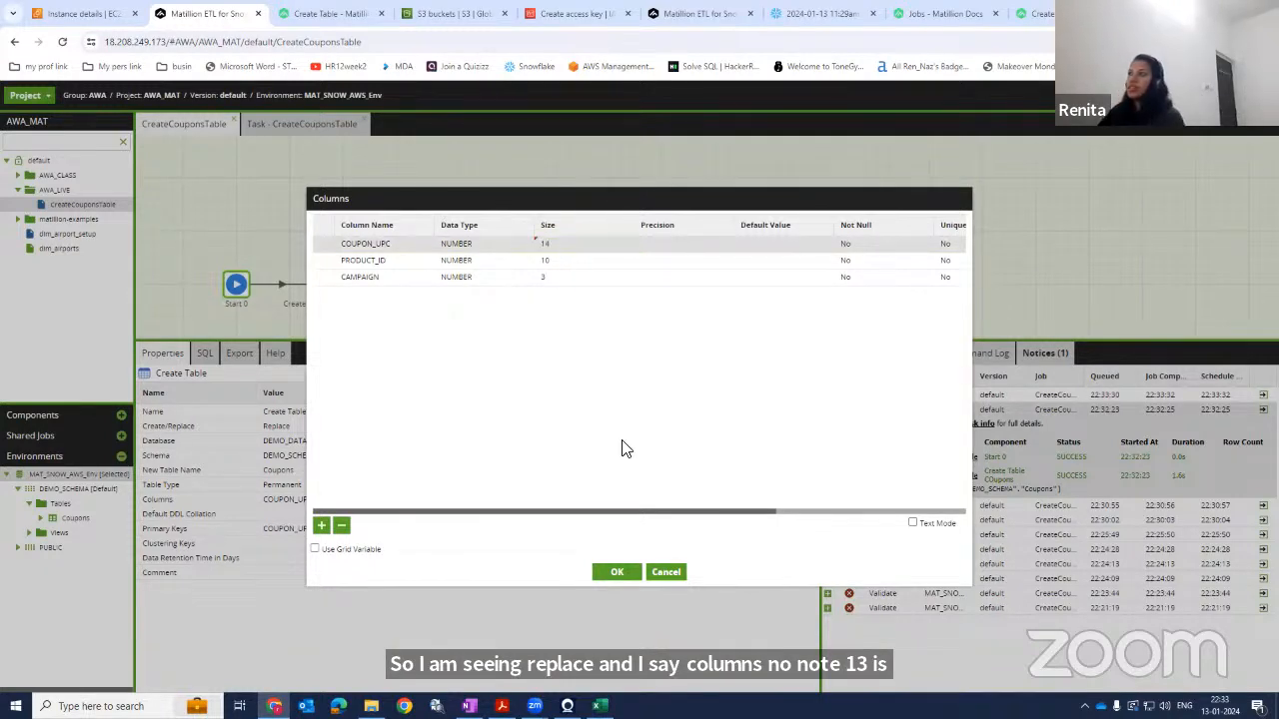
double_click(400, 244)
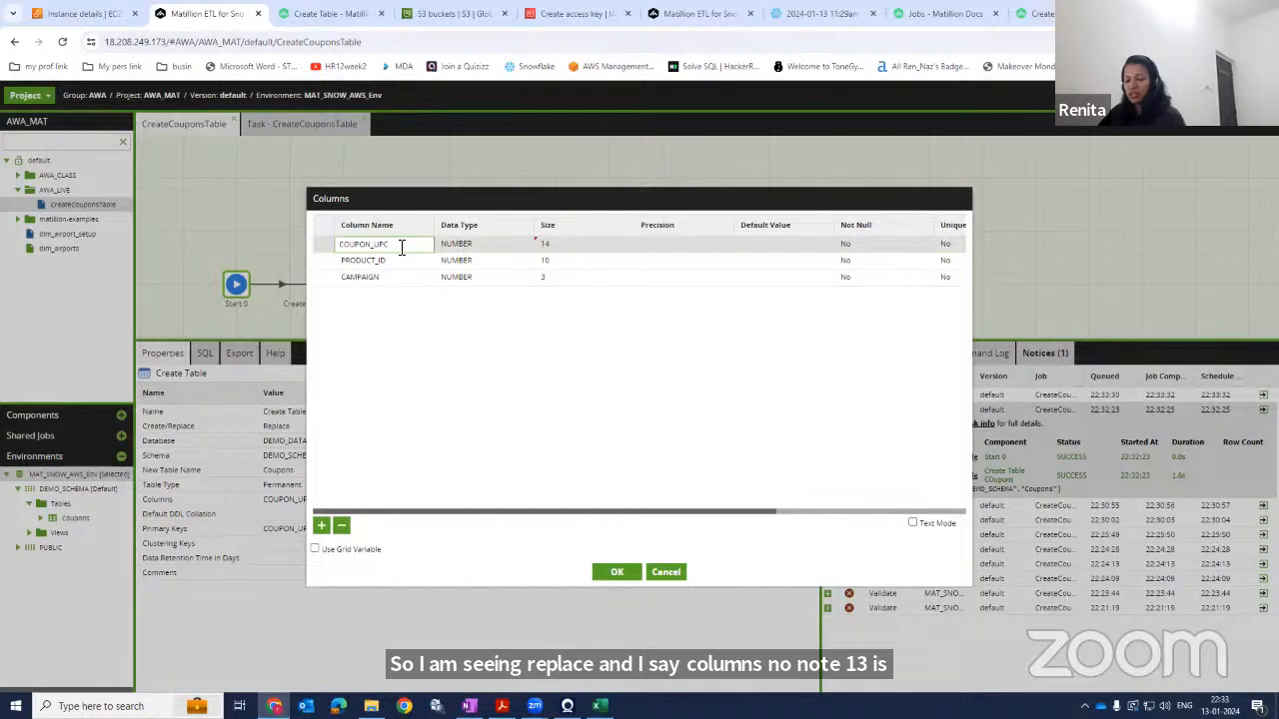
type("A")
left_click(432, 407)
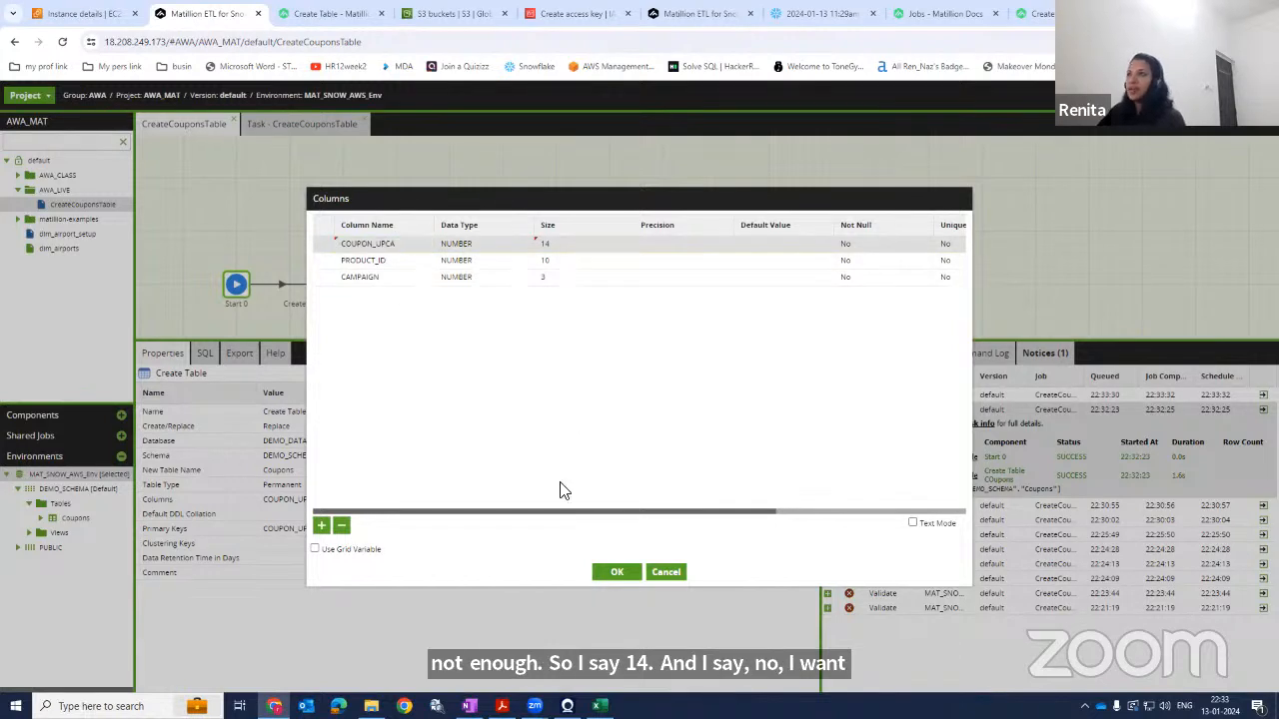
left_click(619, 575)
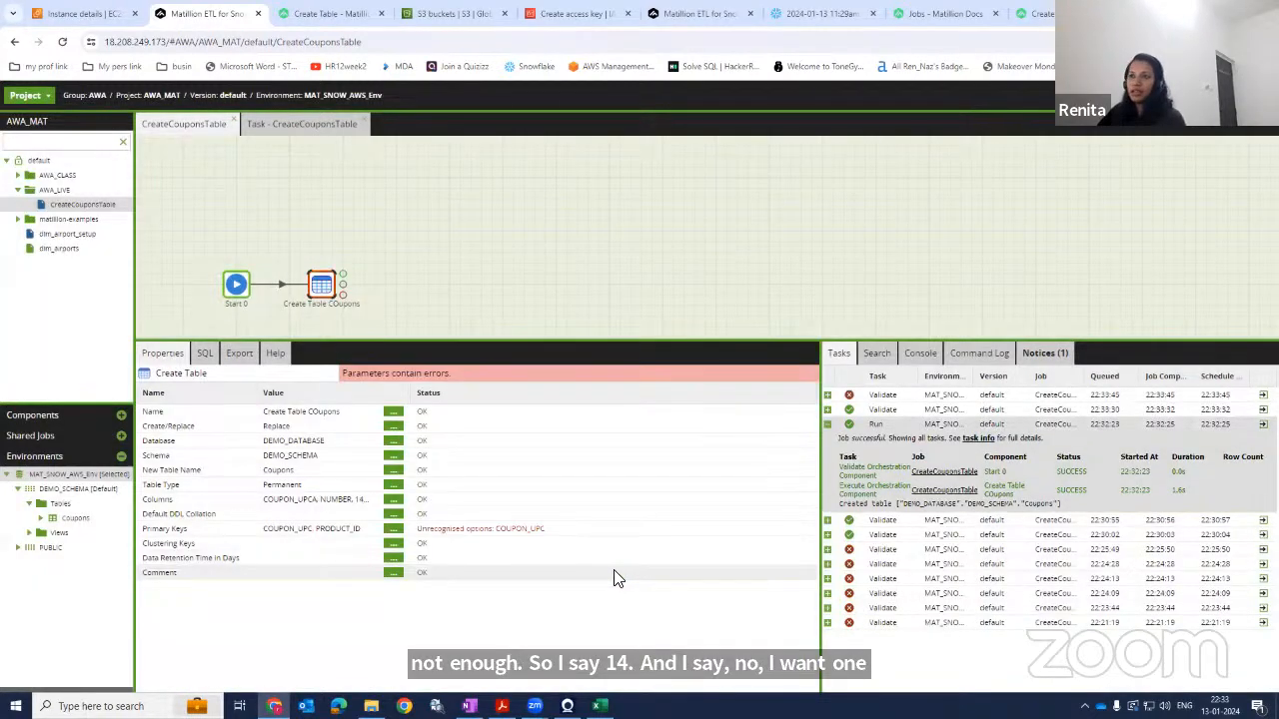
Replace COUPON_UPC with COUPON_UPCA in the primary keys, keeping PRODUCT_ID.
left_click(393, 529)
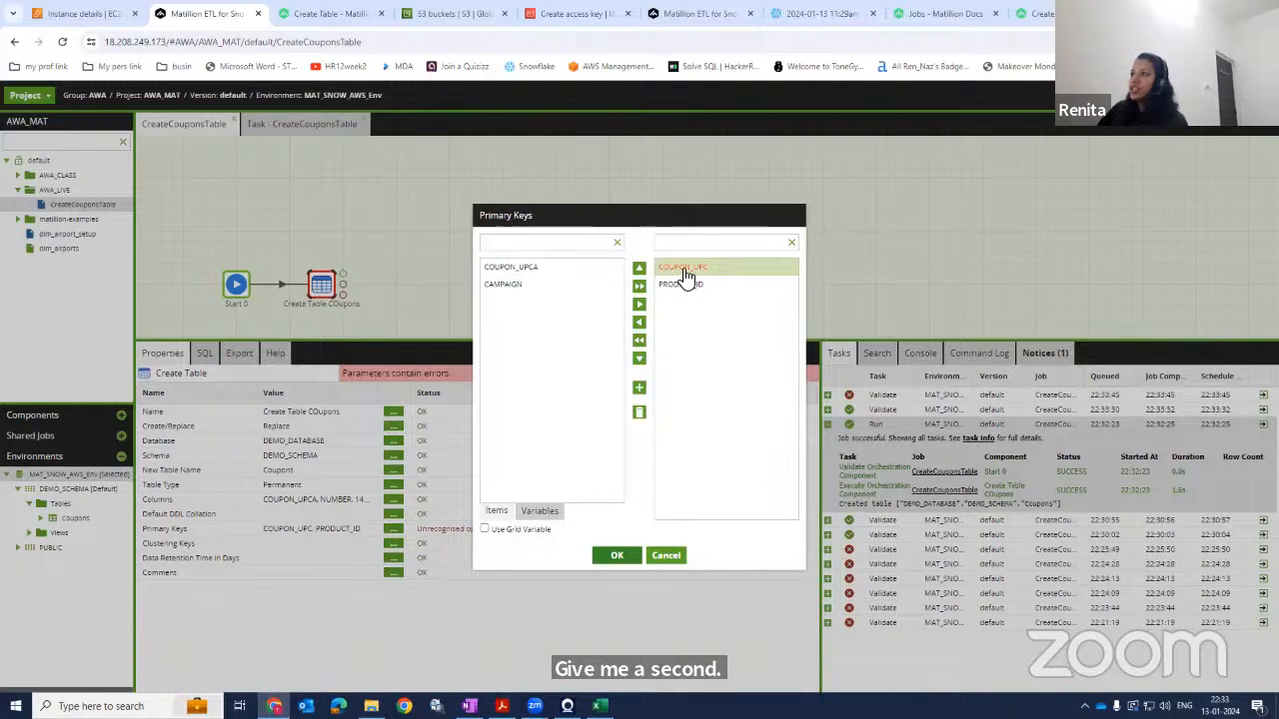
left_click(639, 322)
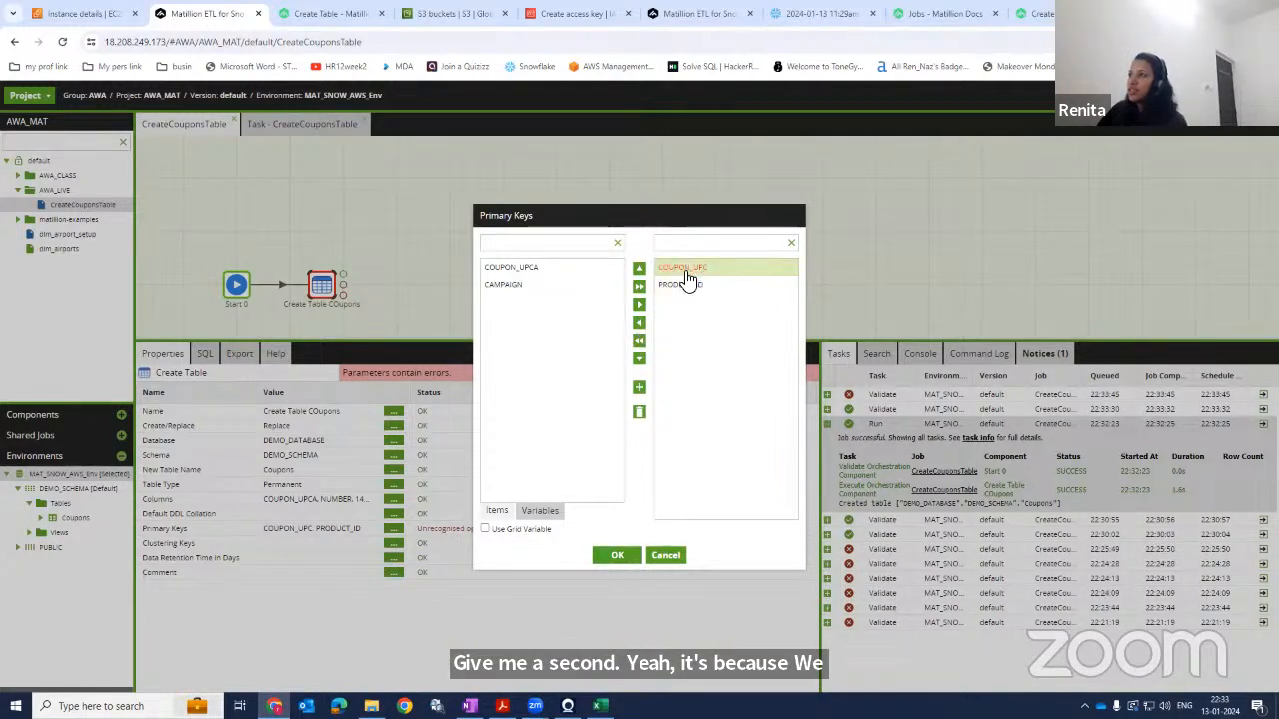
left_click(526, 268)
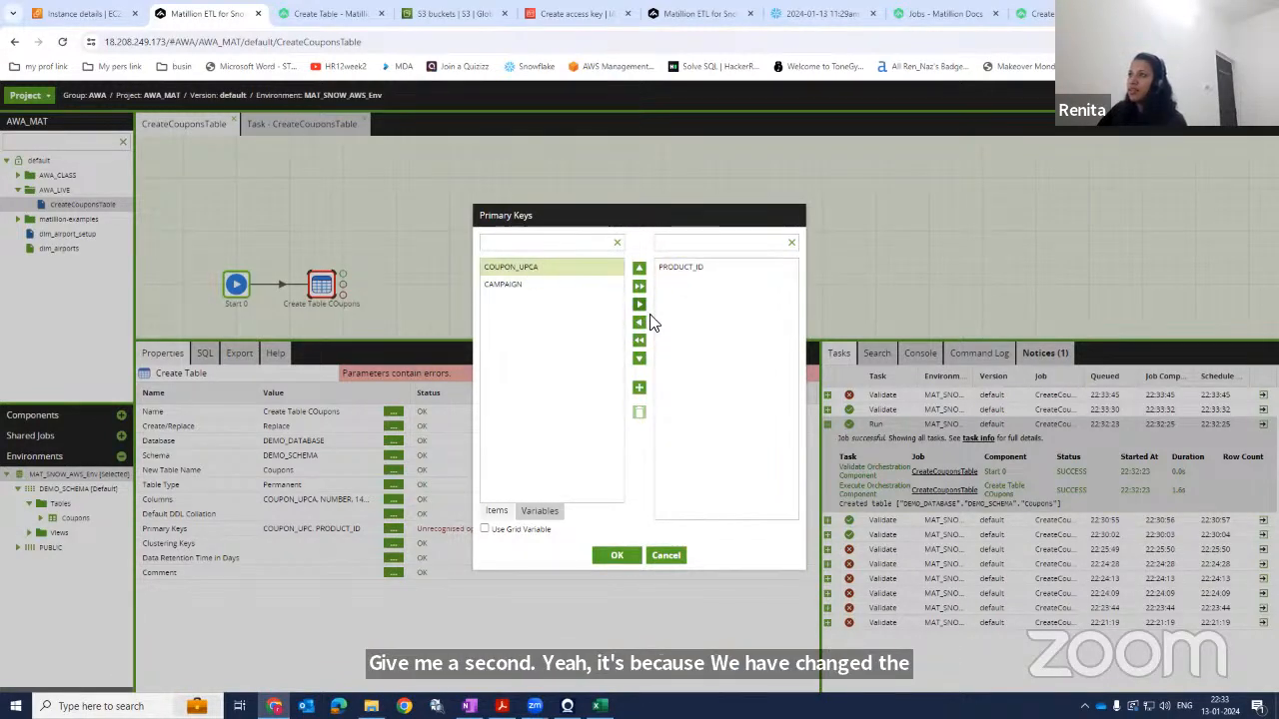
left_click(639, 304)
left_click(611, 555)
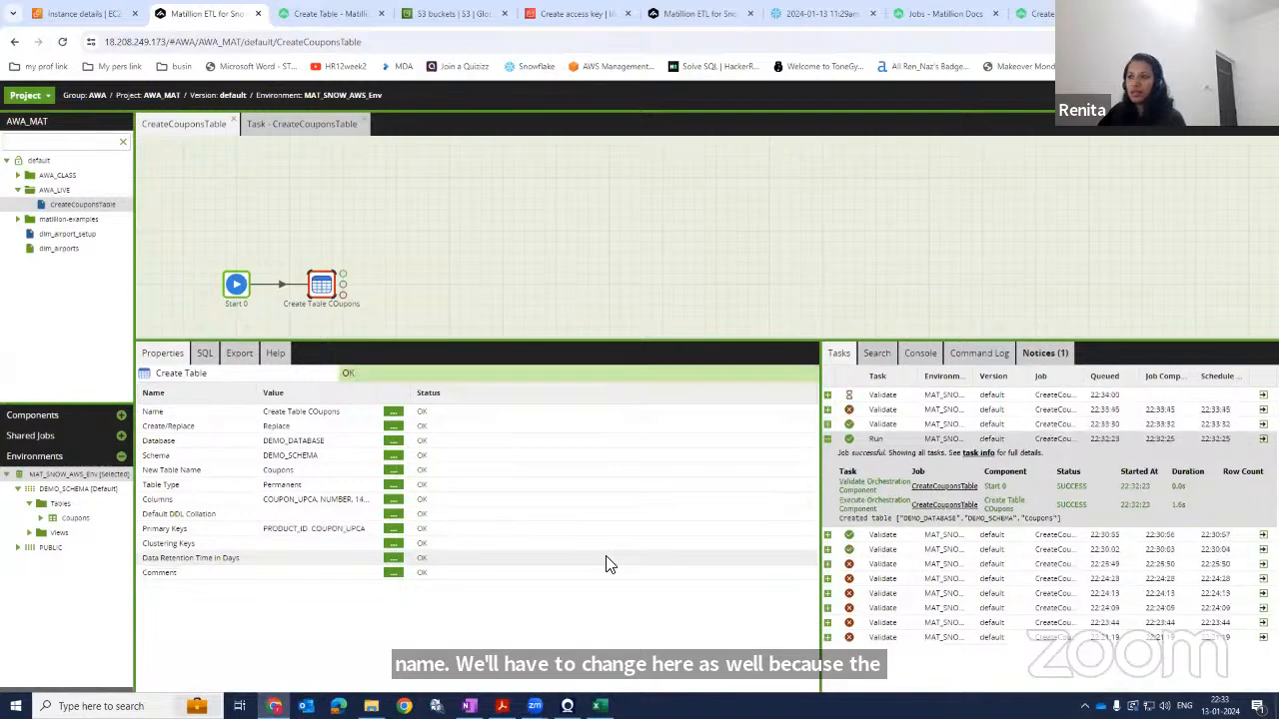
Run the job again and expand the Coupons table's columns in the environment's schema tree.
right_click(325, 296)
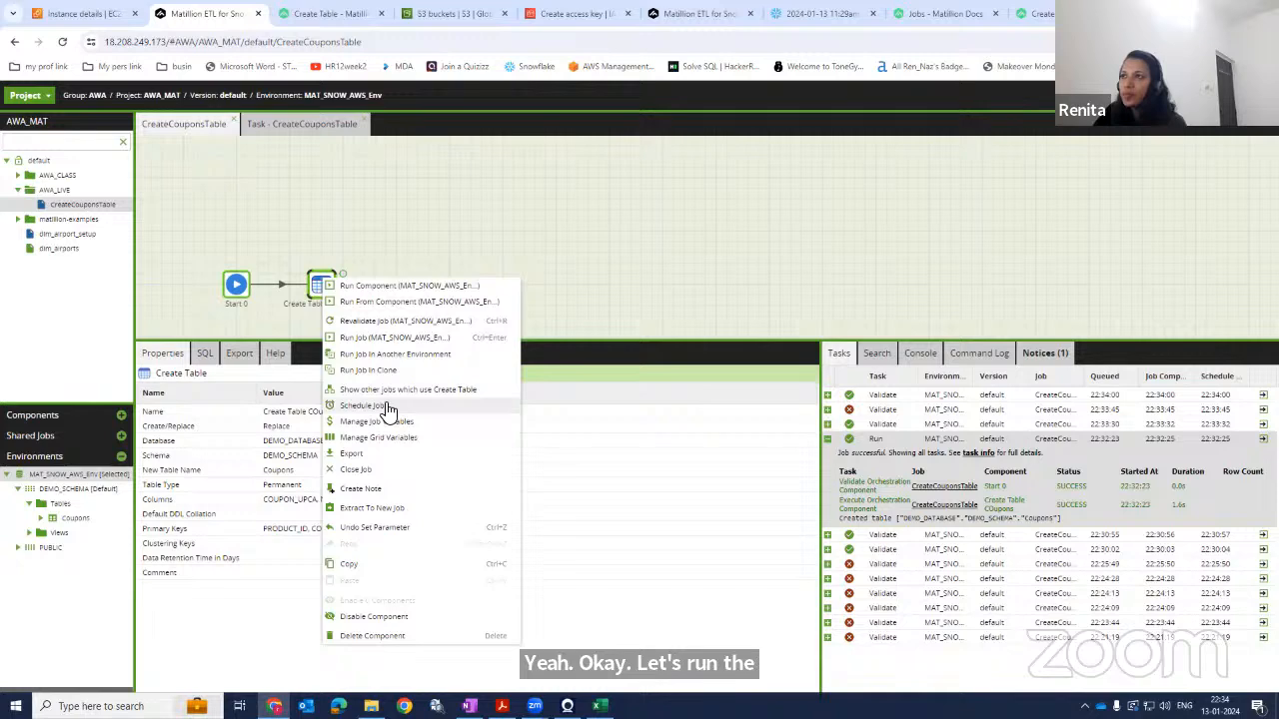
left_click(372, 337)
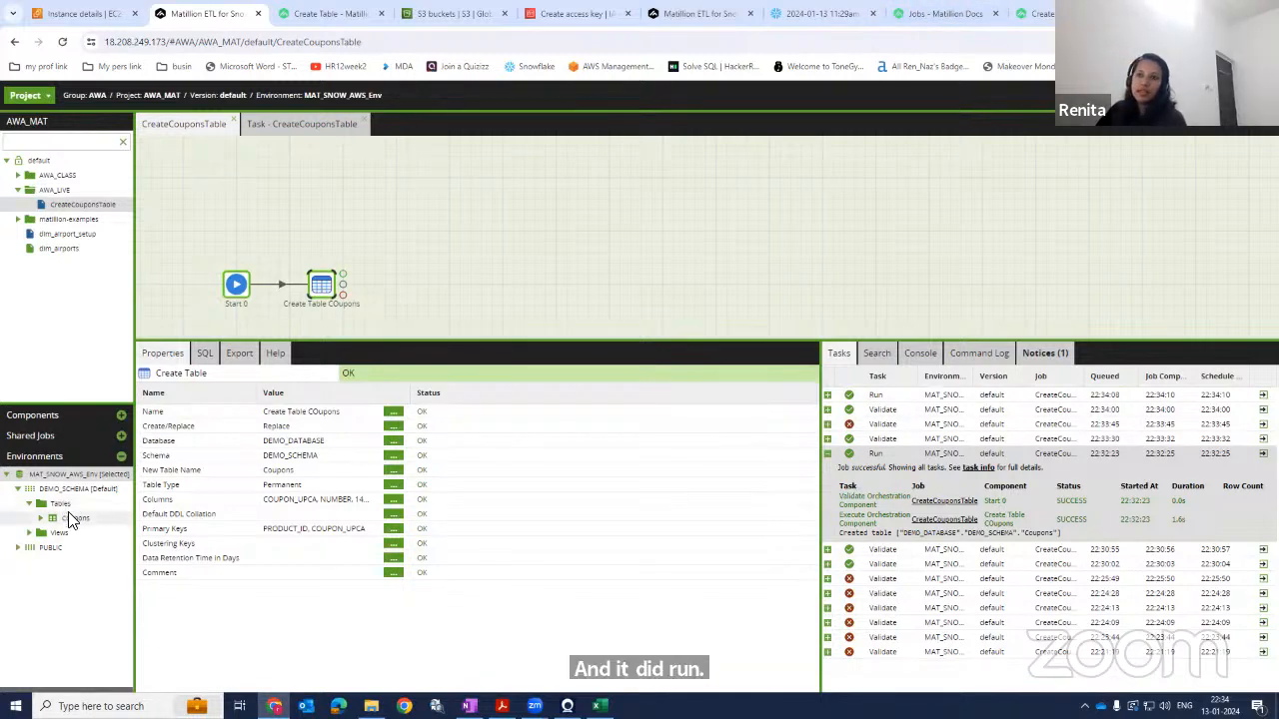
left_click(41, 518)
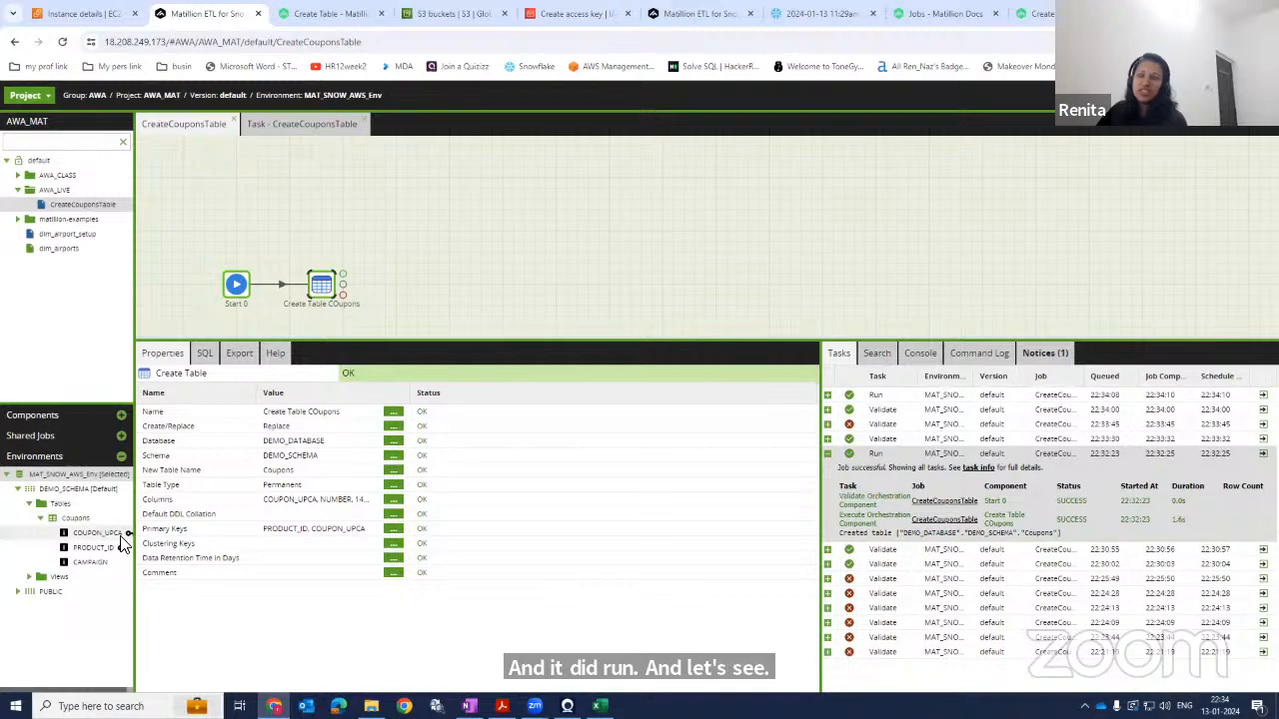
Refresh the Snowflake database and view the Coupons table's definition.
left_click(821, 14)
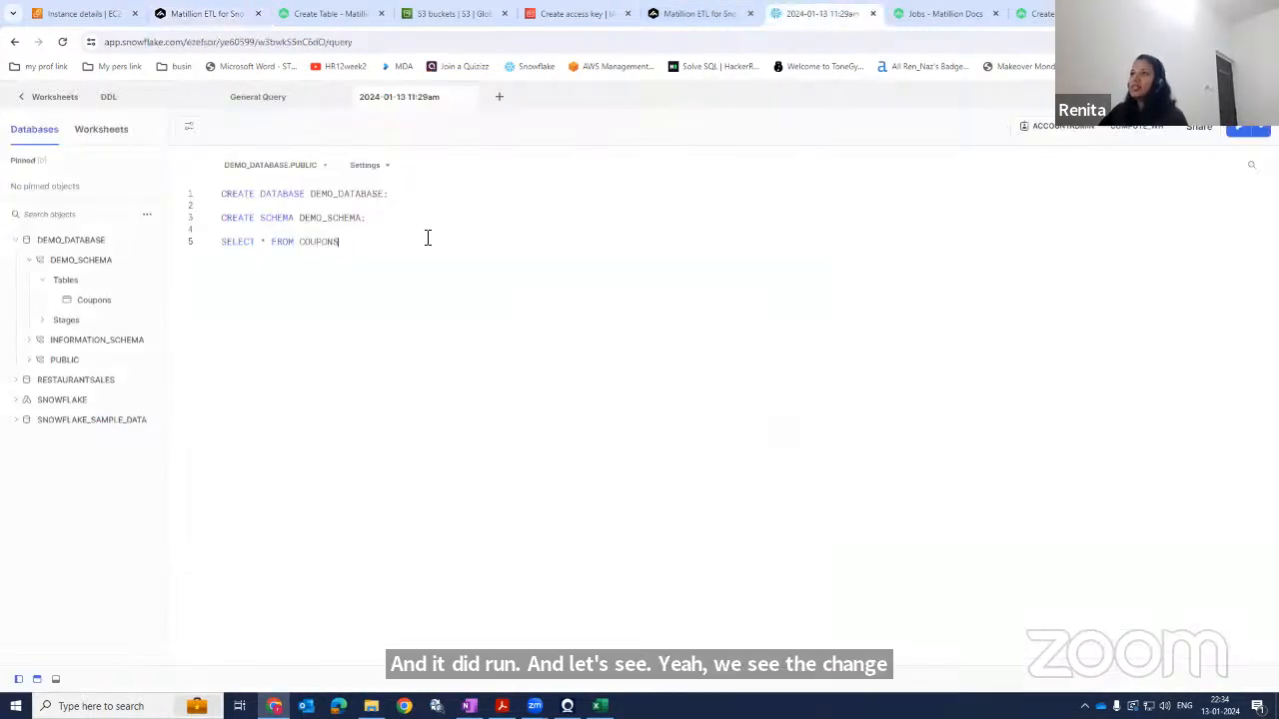
left_click(155, 262)
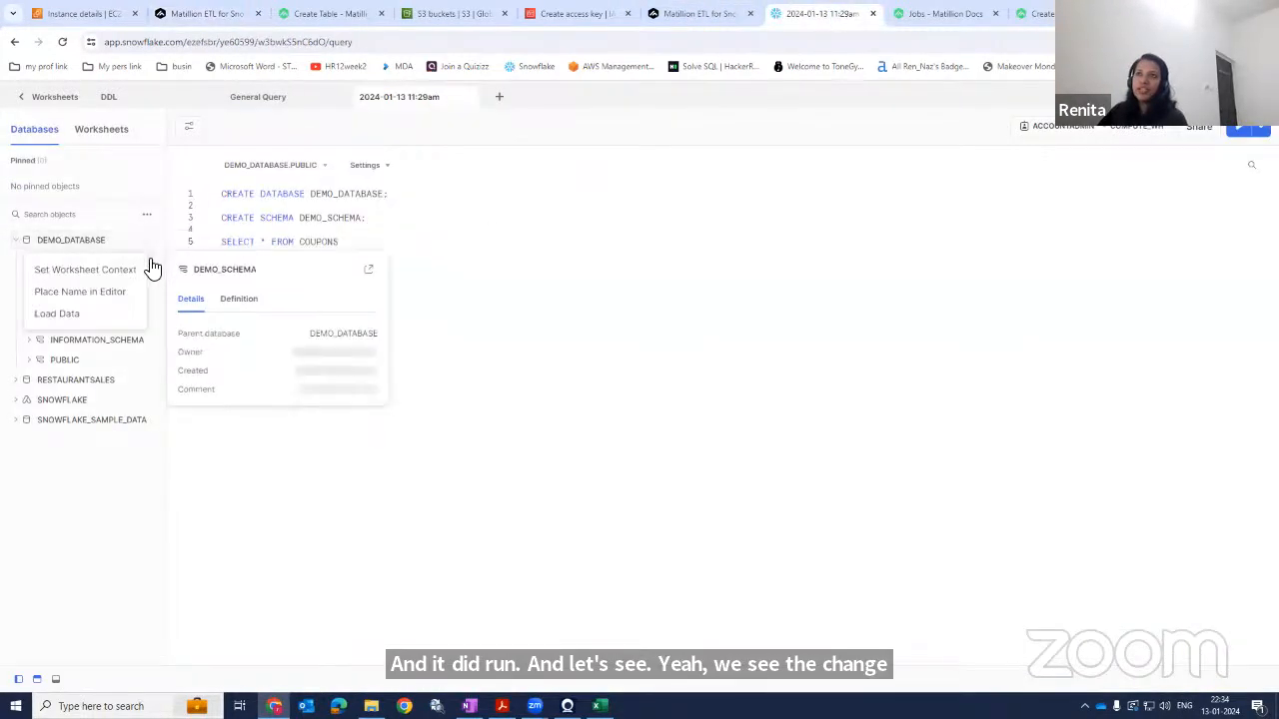
left_click(145, 215)
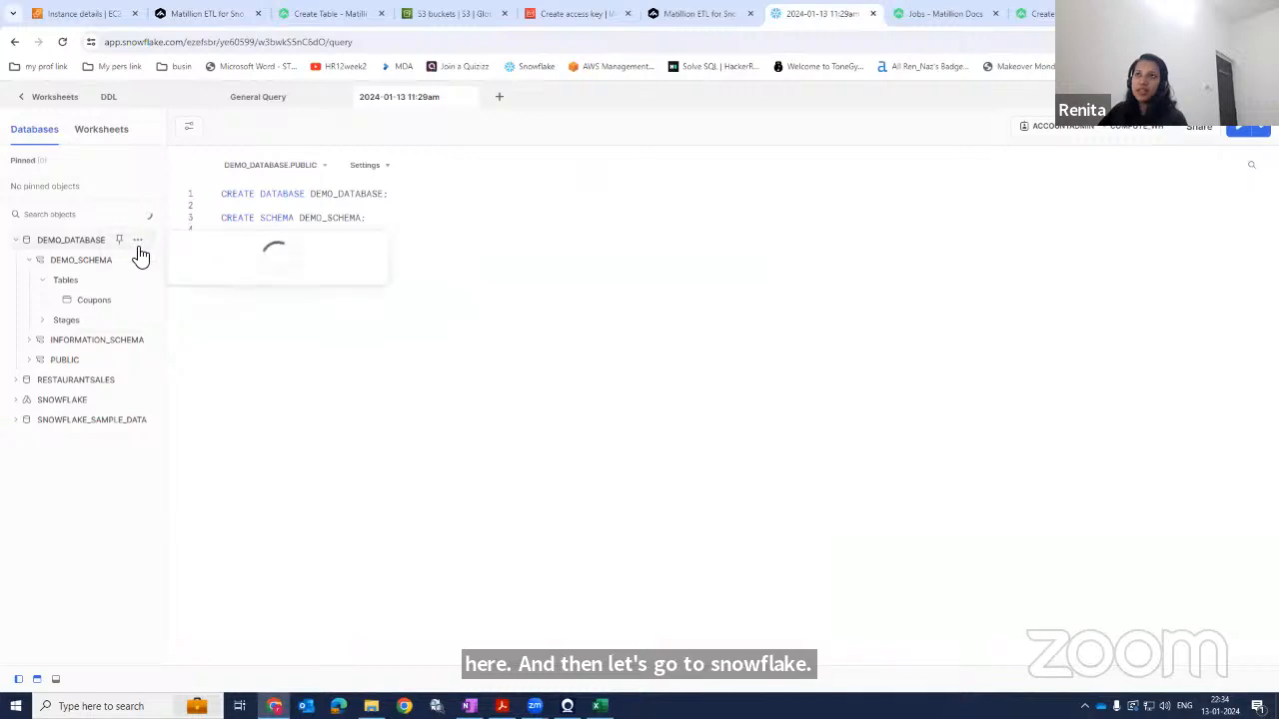
mouse_move(104, 307)
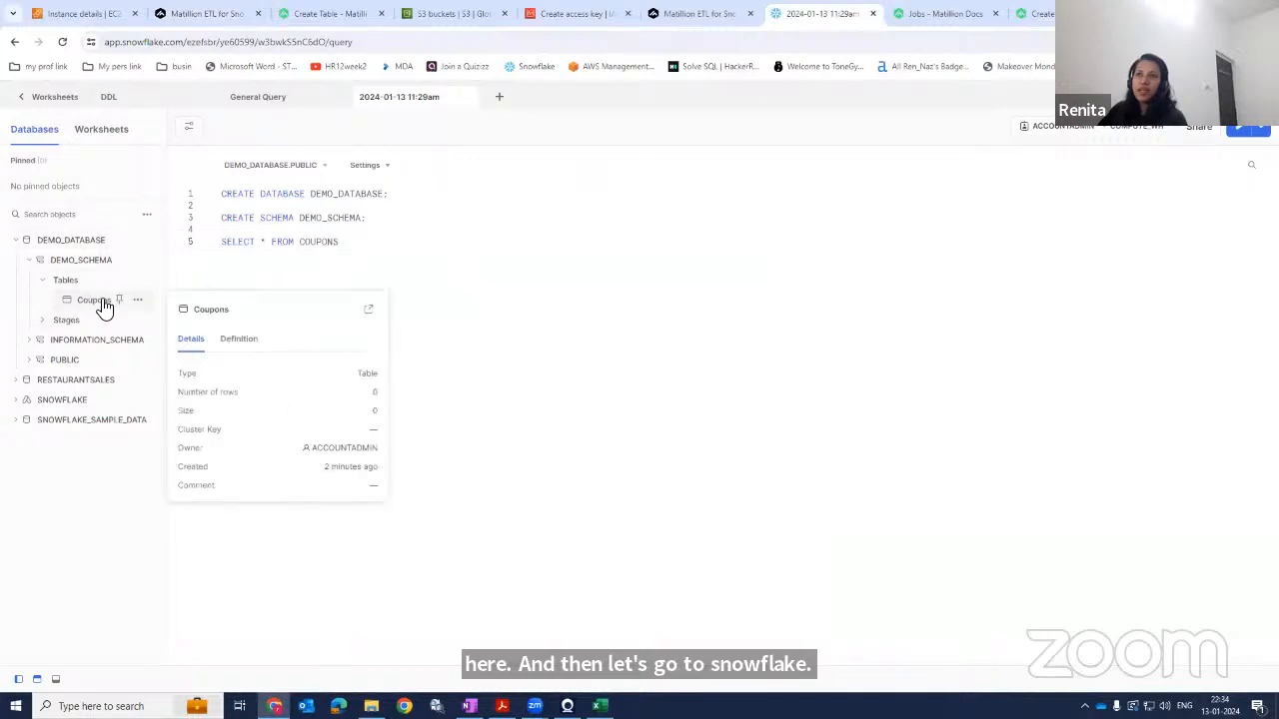
left_click(239, 338)
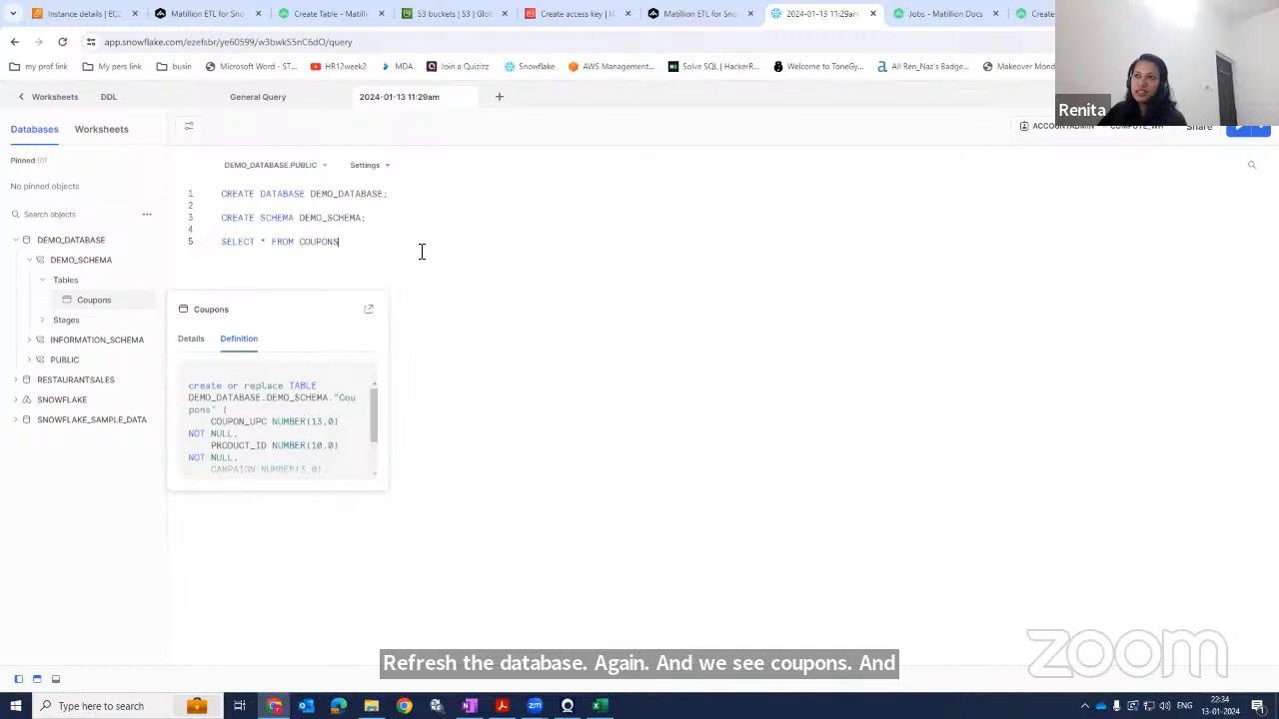
Refresh the database tree once more and scroll through the Coupons table's definition.
left_click(146, 214)
left_click(140, 248)
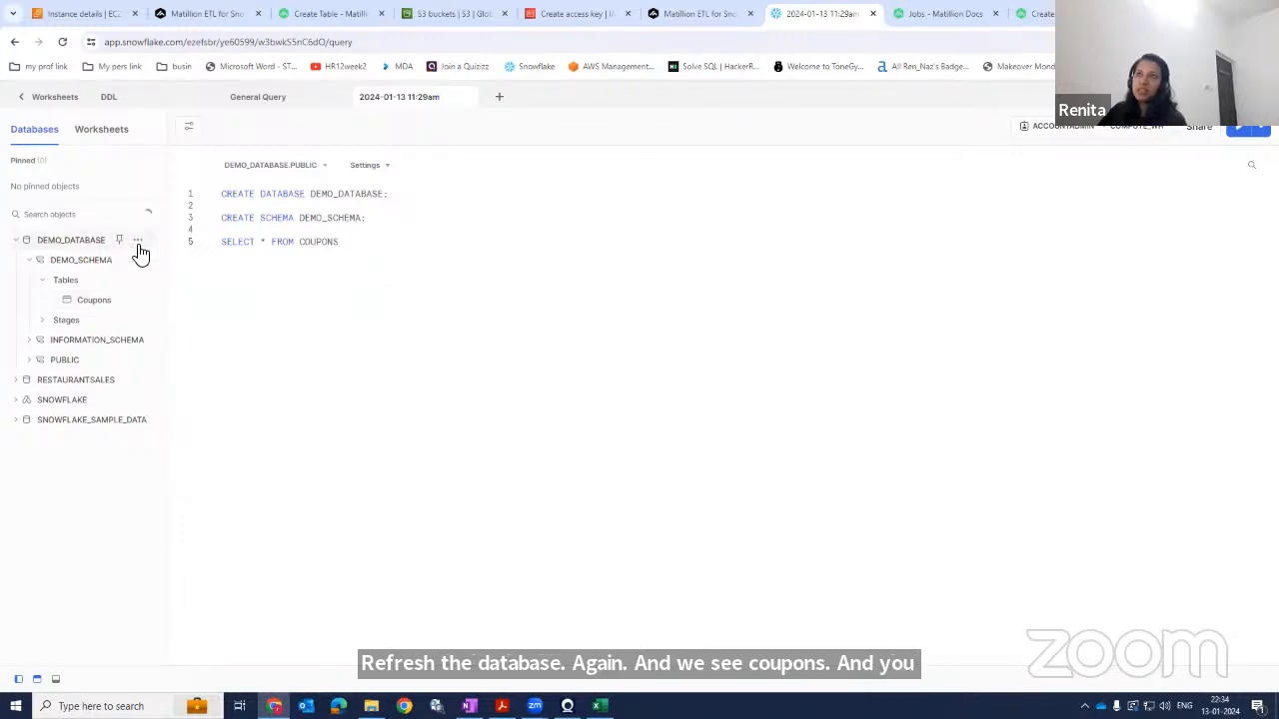
left_click(146, 214)
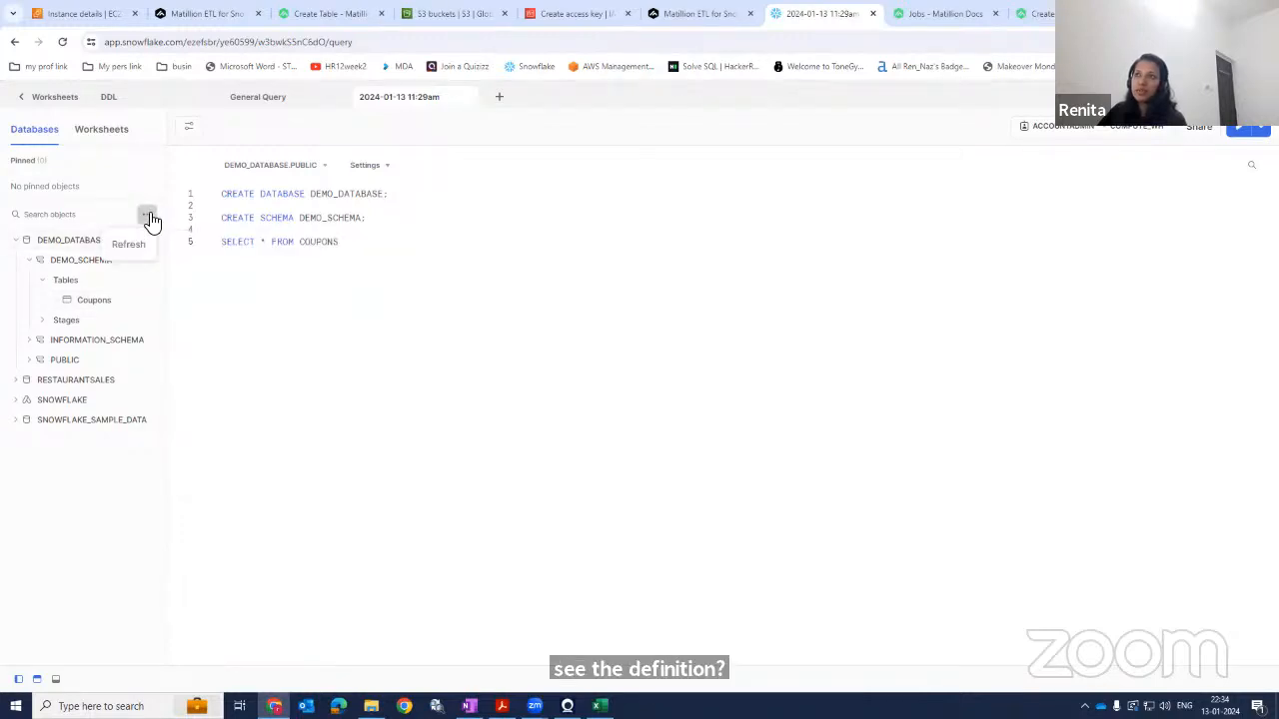
left_click(133, 248)
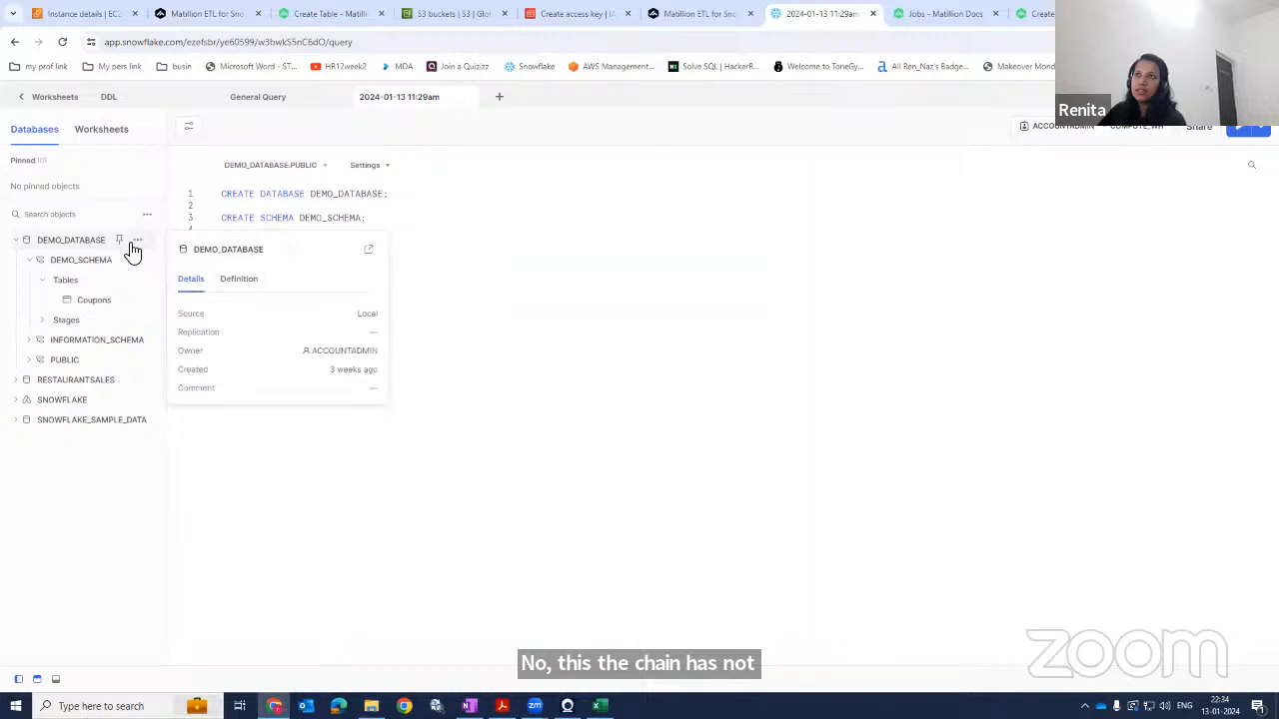
mouse_move(113, 307)
left_click(238, 340)
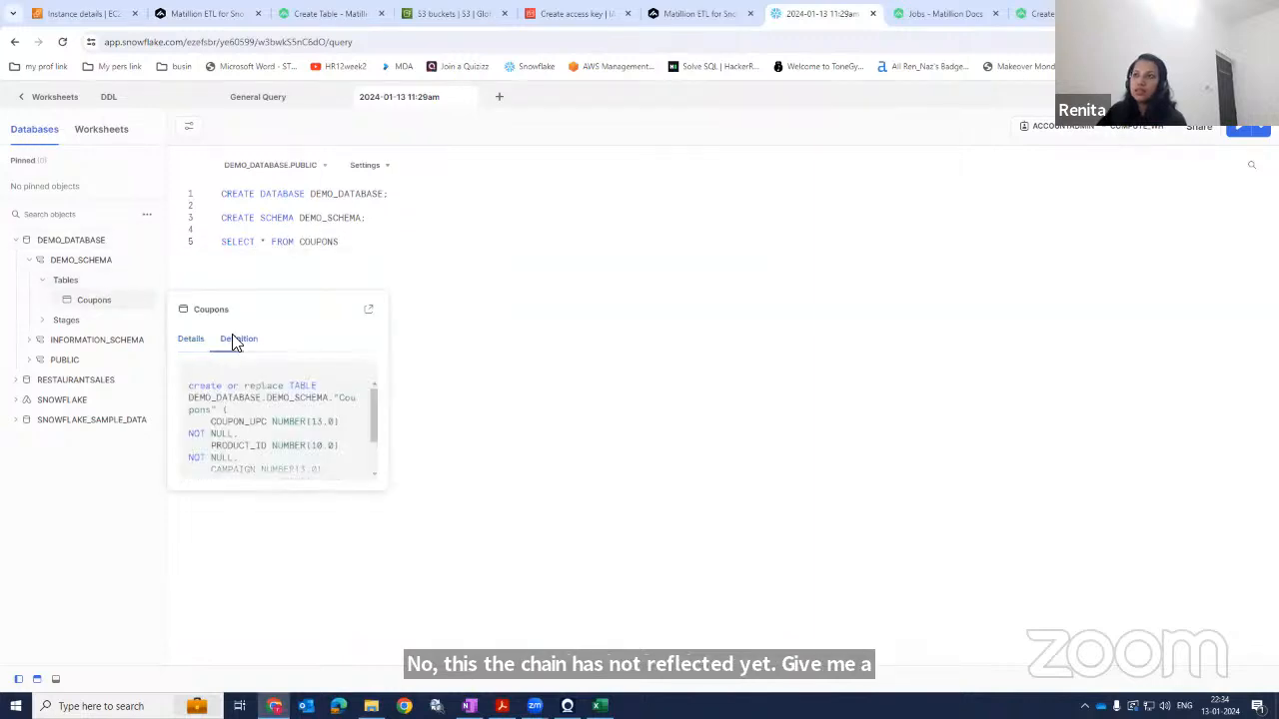
scroll(314, 410, "down", 2)
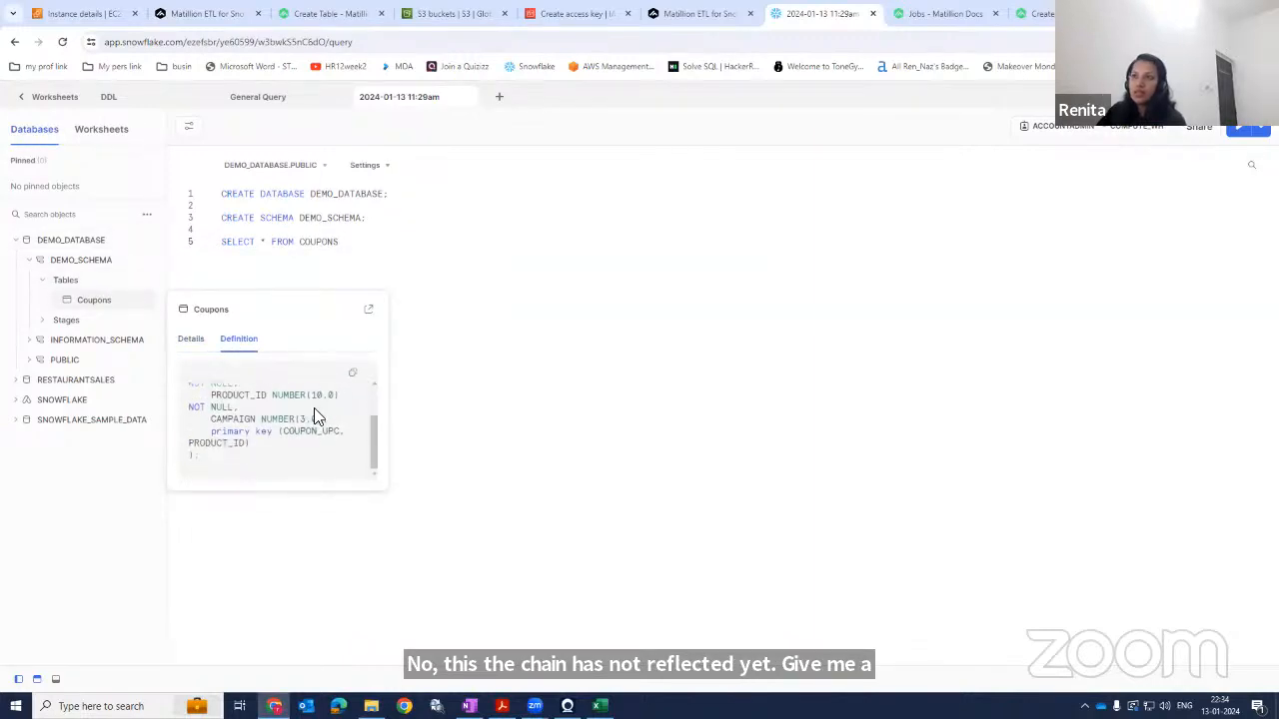
Run the SELECT * FROM COUPONS query in the worksheet.
left_click_drag(351, 243, 221, 243)
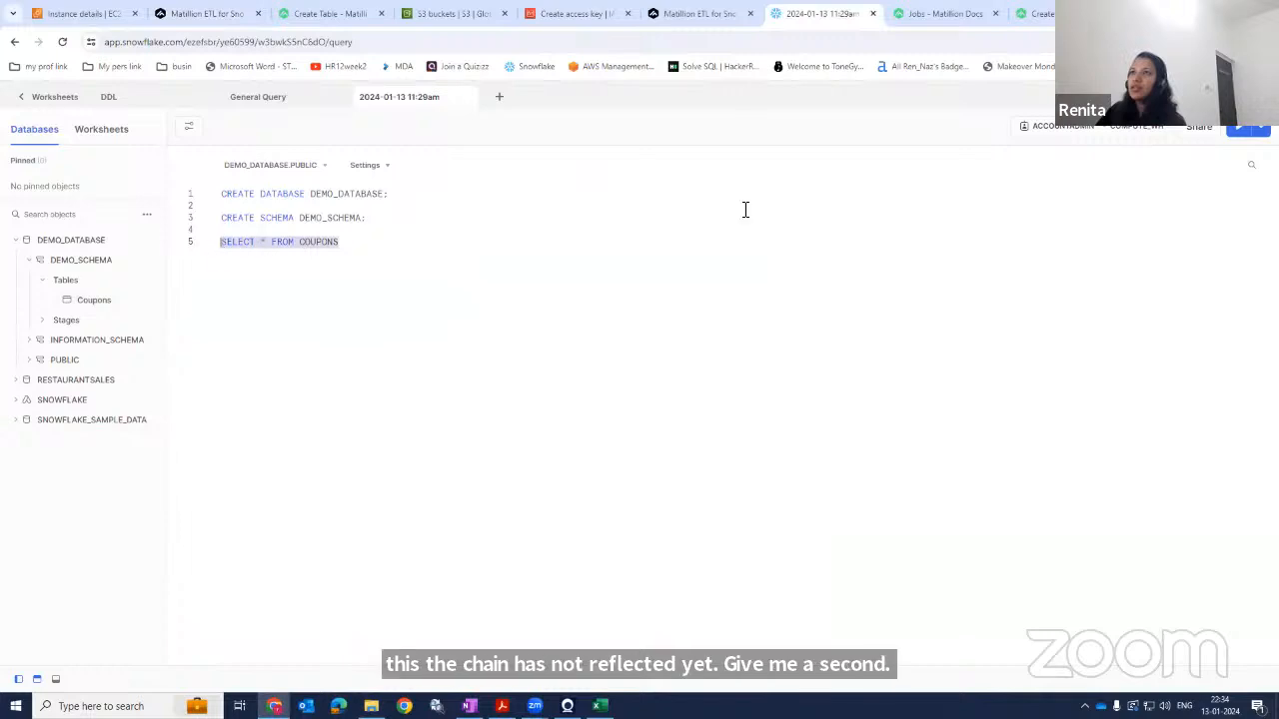
left_click(1235, 131)
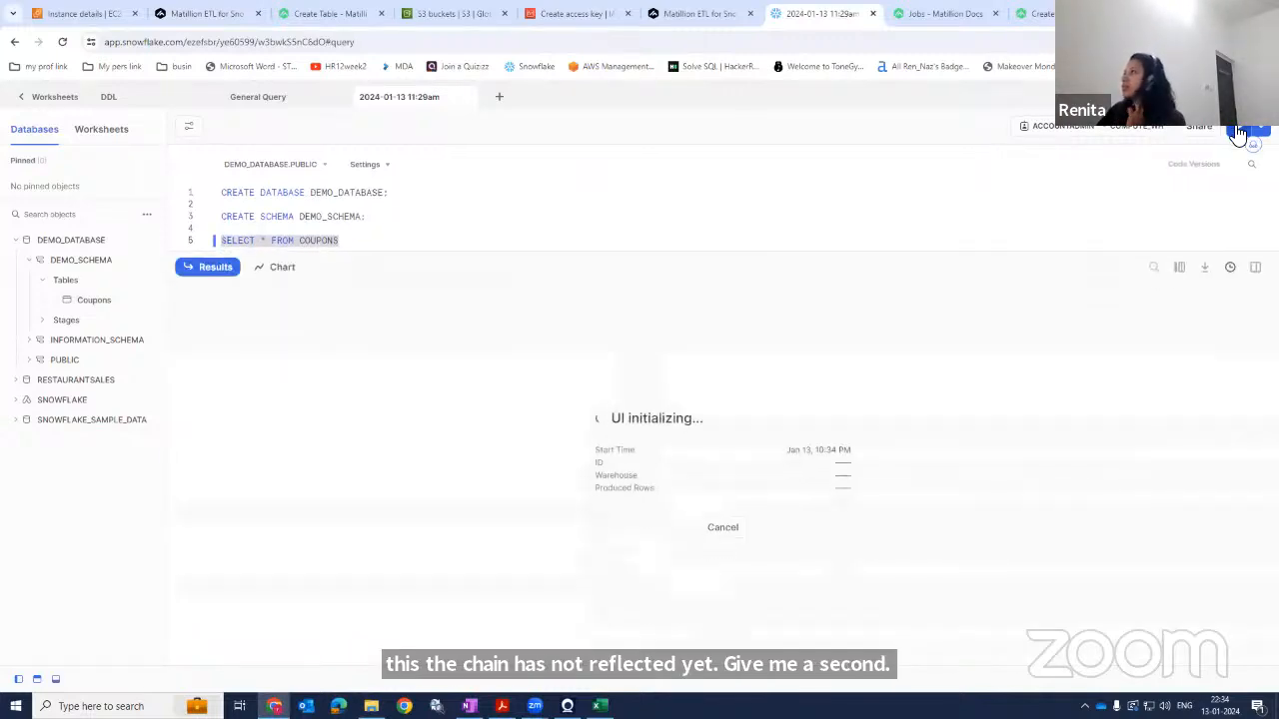
left_click(357, 242)
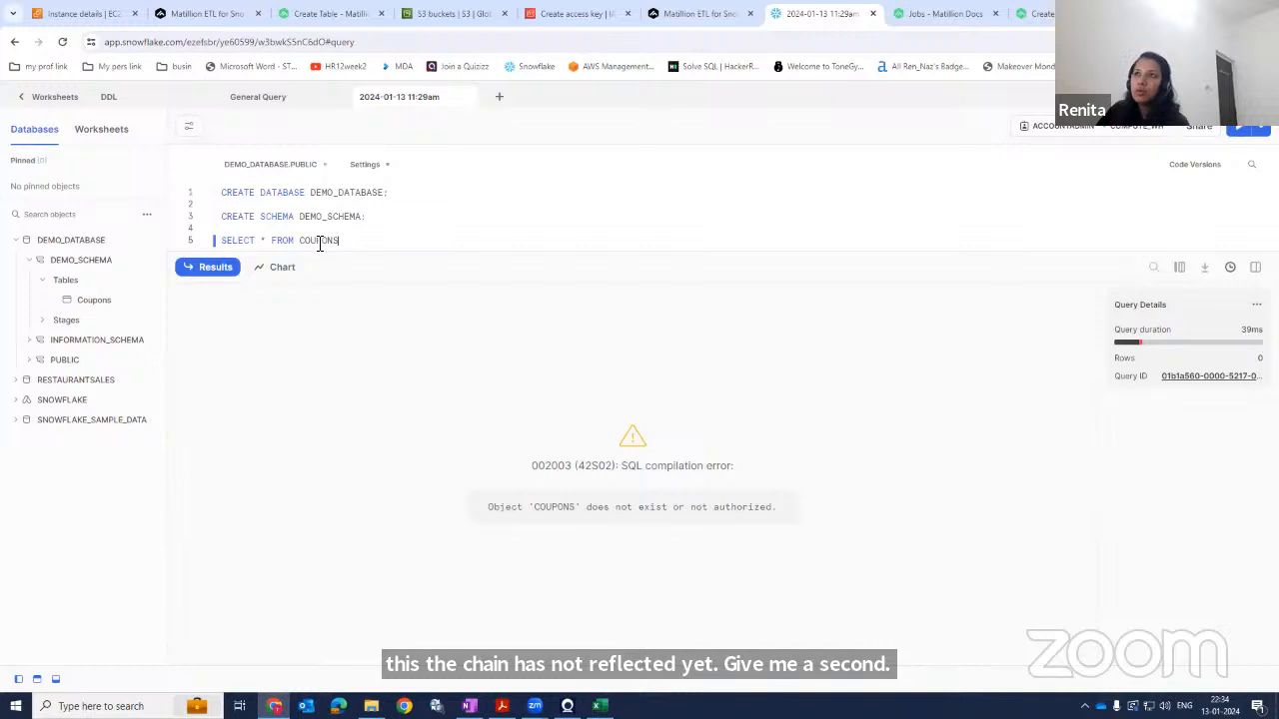
Replace COUPONS in the query with the fully qualified DEMO_DATABASE.DEMO_SCHEMA."Coupons" name and run it.
left_click(309, 176)
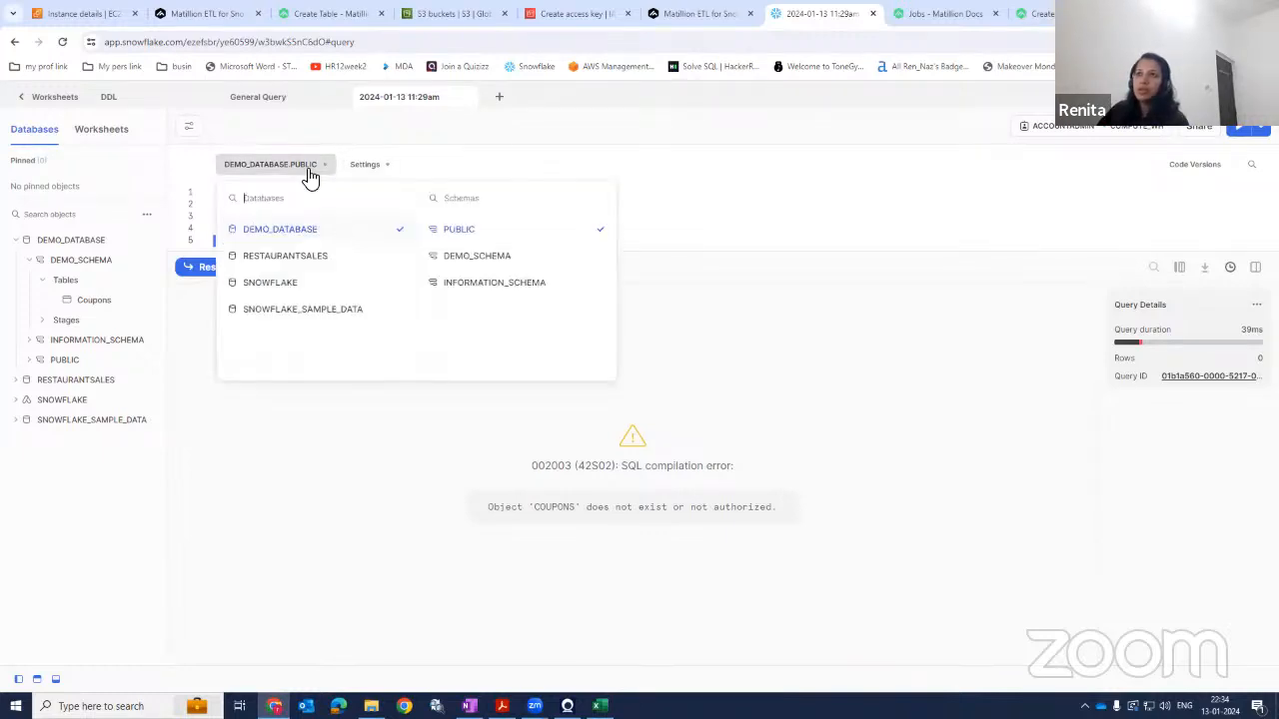
left_click(484, 229)
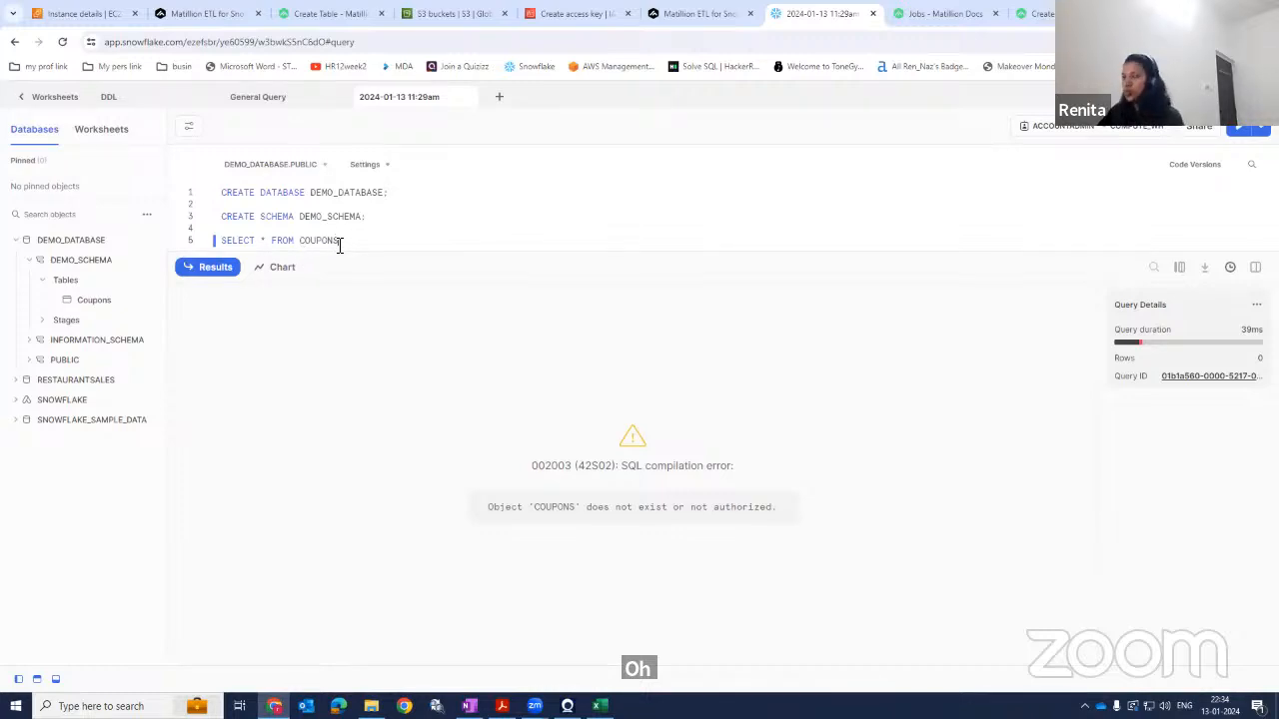
left_click_drag(341, 241, 298, 242)
key("BackSpace")
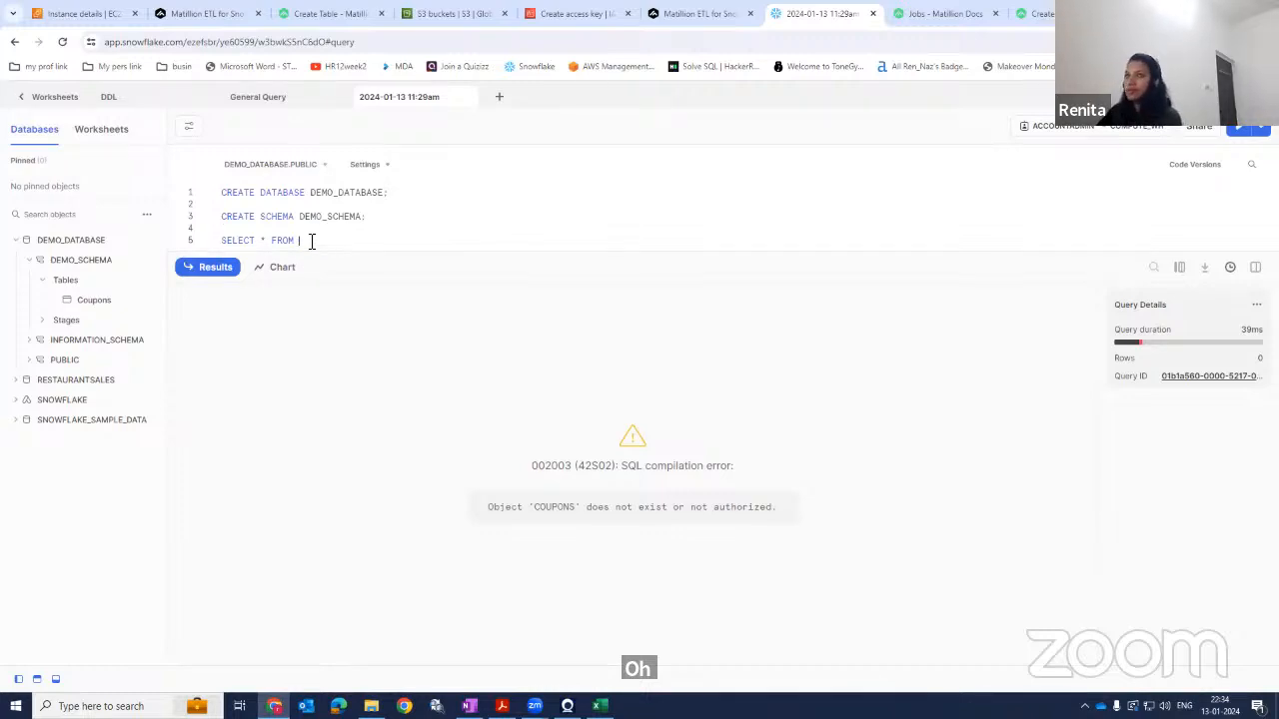
left_click(137, 301)
left_click(124, 328)
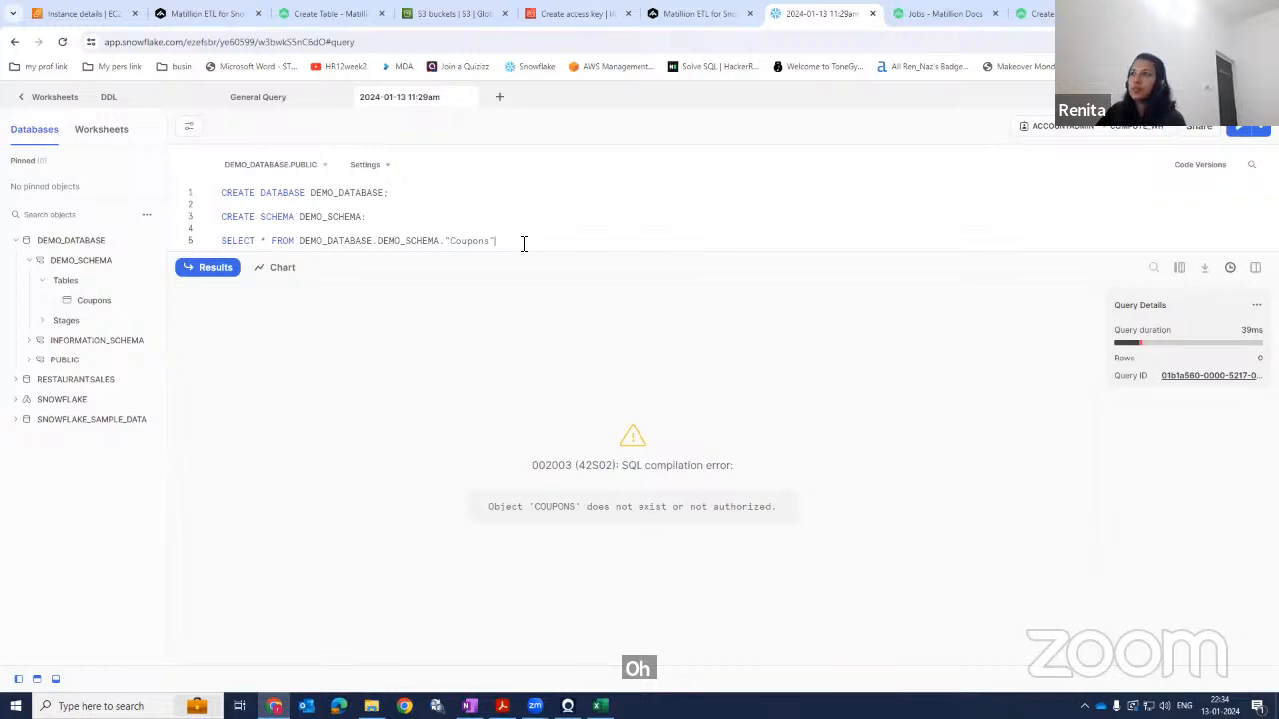
left_click_drag(523, 242, 155, 247)
left_click(1236, 132)
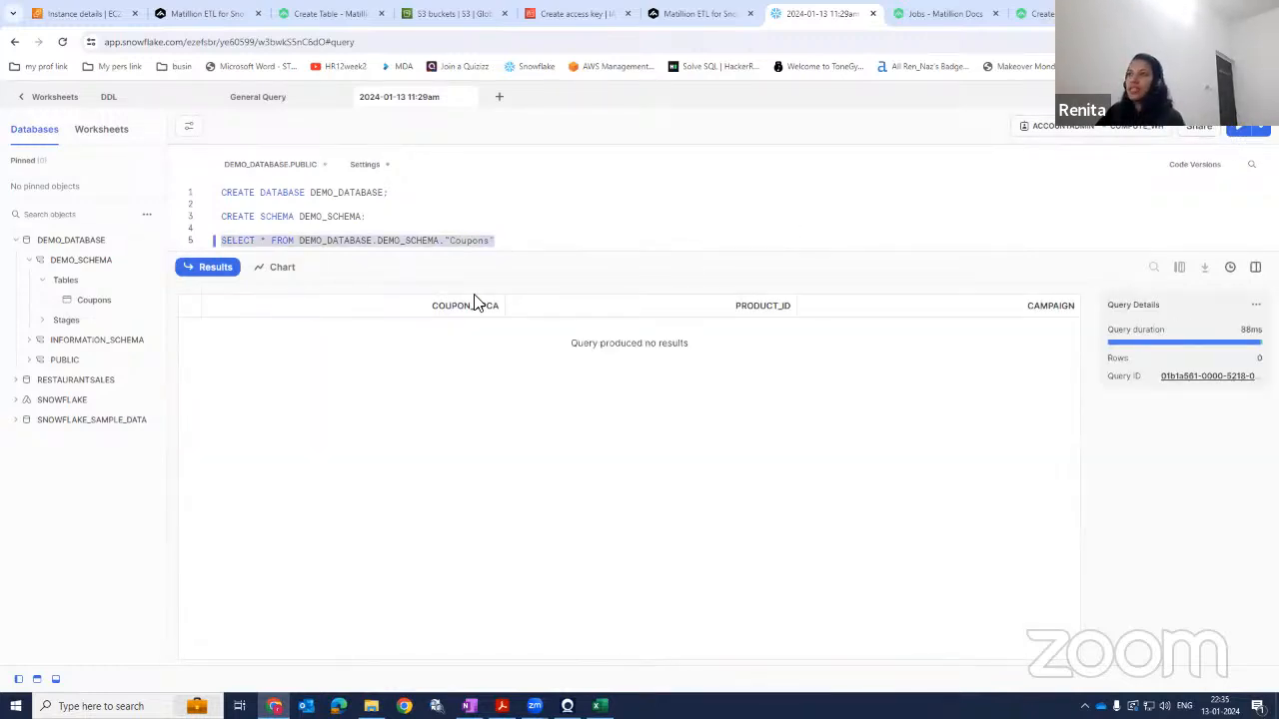
left_click_drag(489, 306, 502, 311)
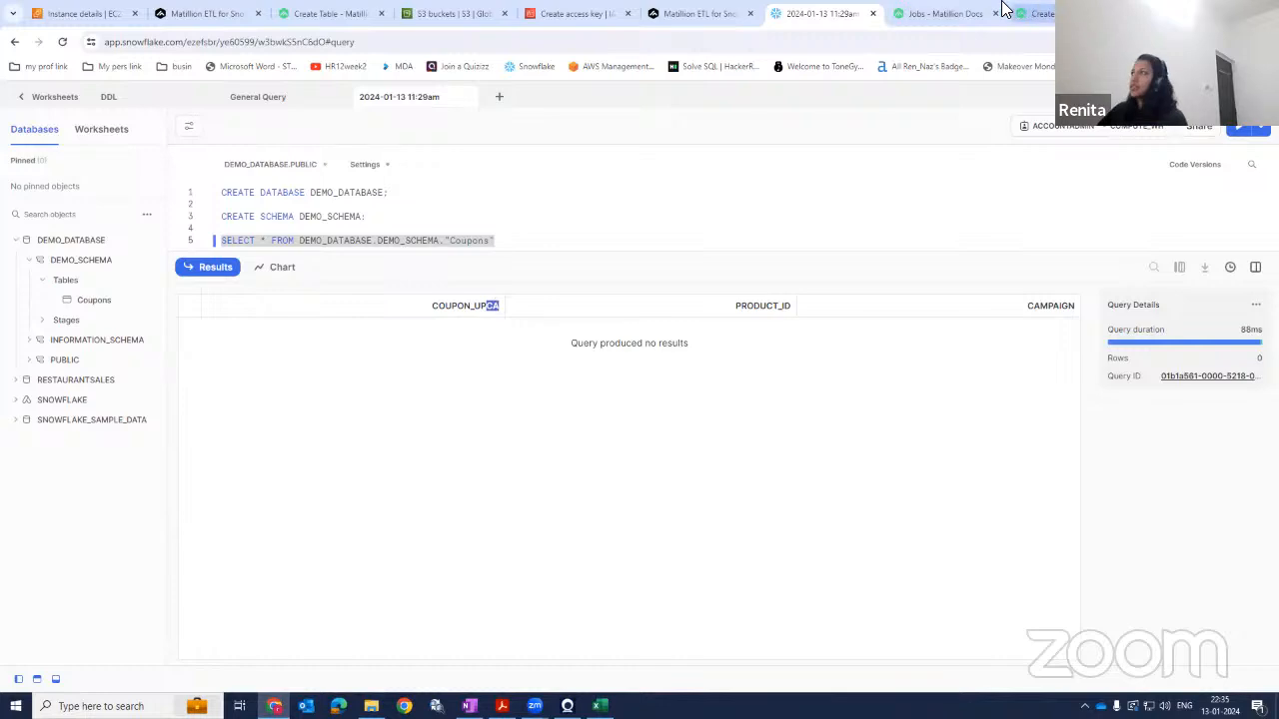
left_click(189, 15)
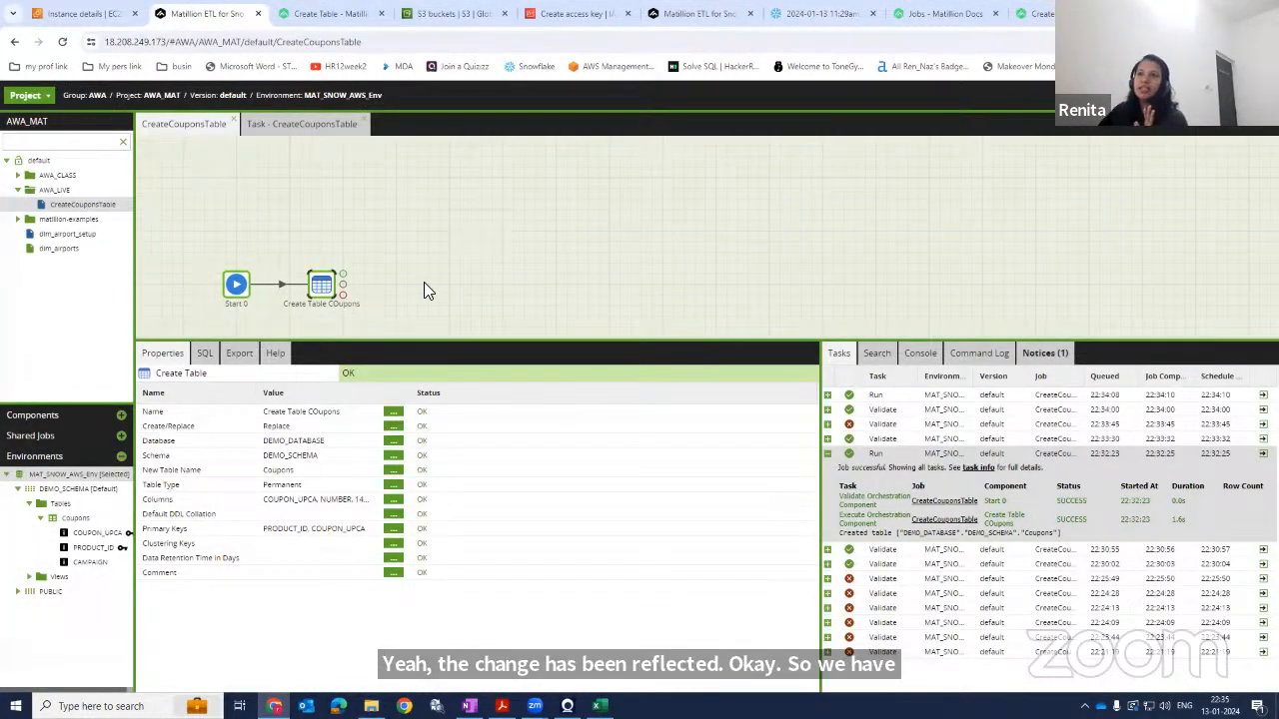
left_click(393, 426)
left_click(610, 380)
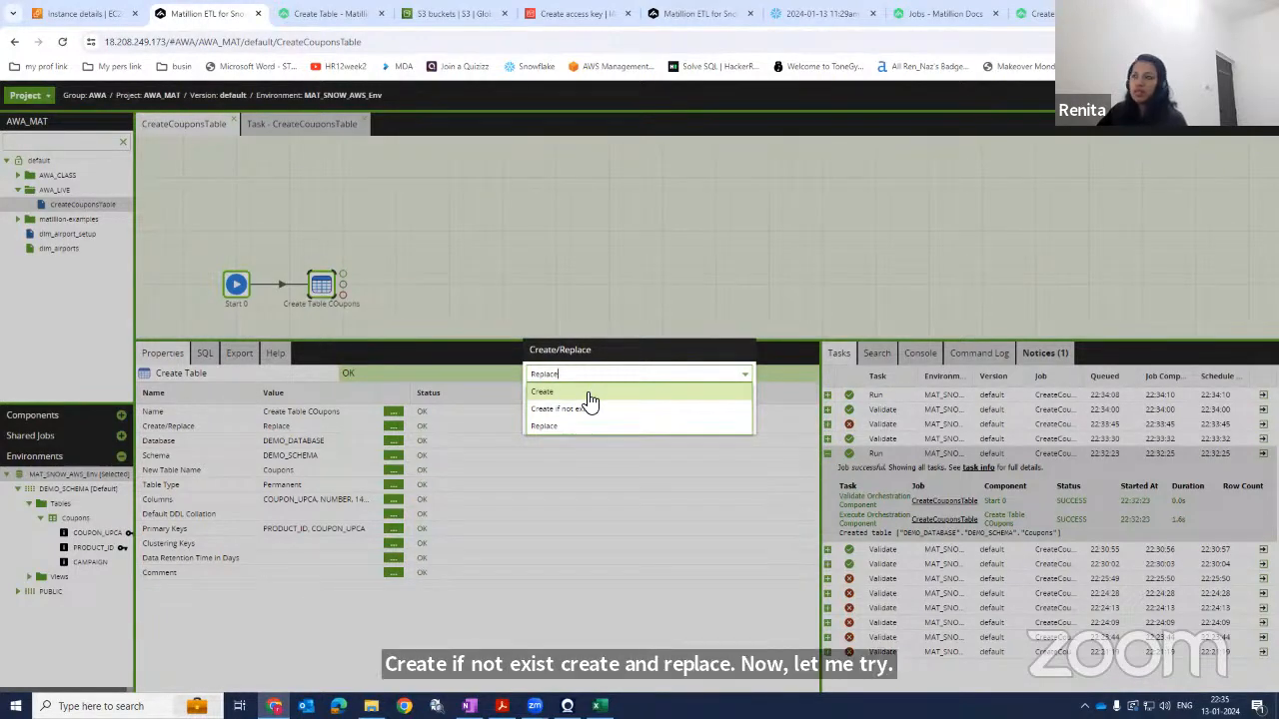
left_click(590, 400)
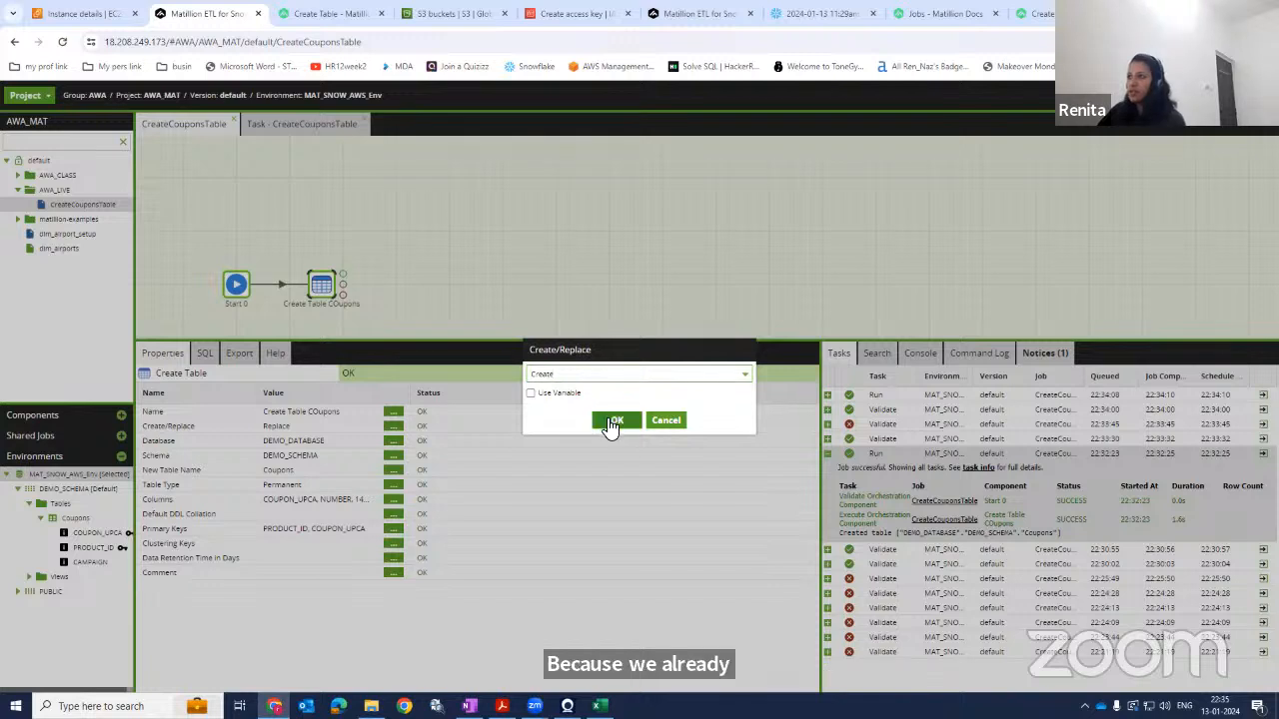
left_click(677, 374)
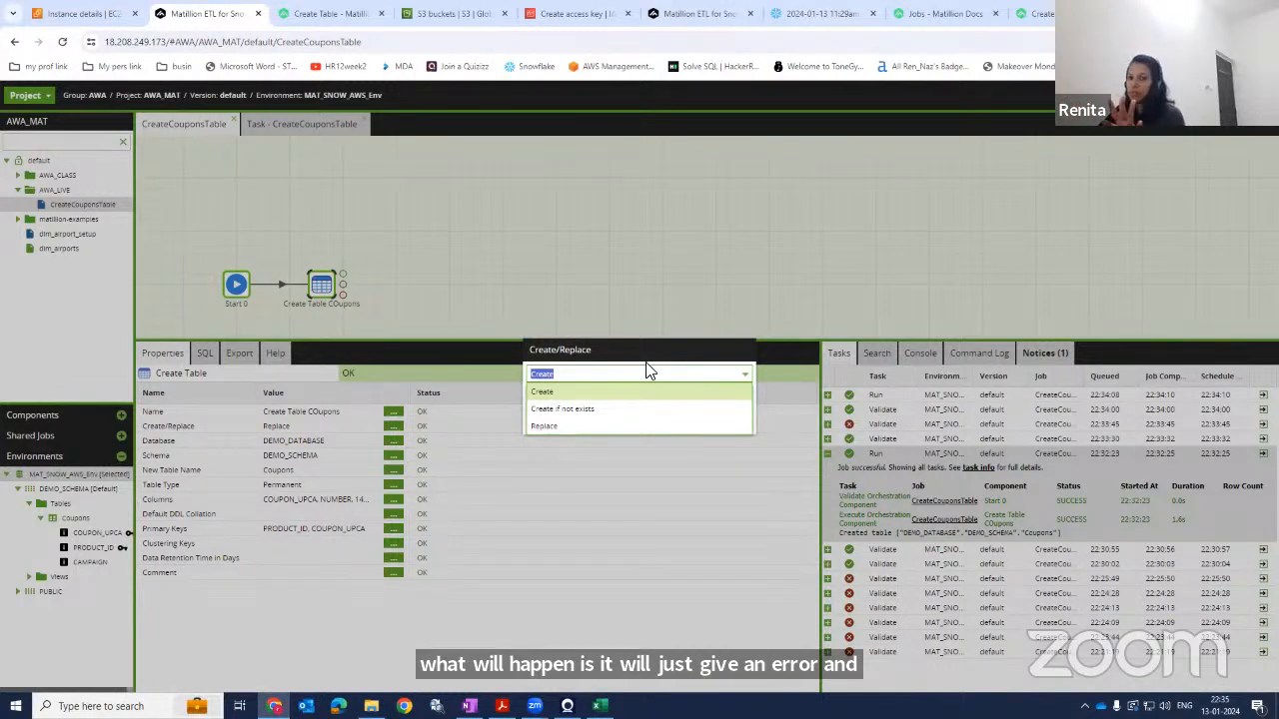
left_click(760, 348)
left_click(665, 420)
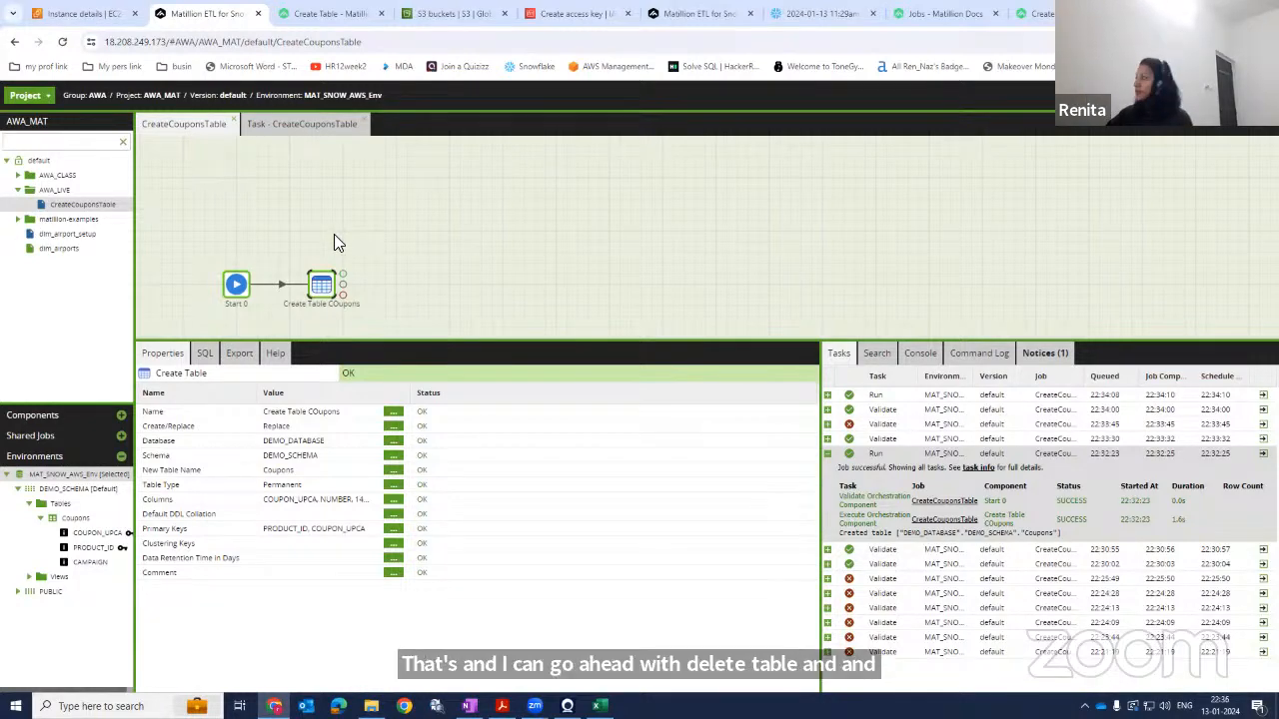
Review the Create Table component's auto-generated SQL script and its help page on the Create/Replace options.
left_click(205, 356)
left_click_drag(165, 448, 138, 372)
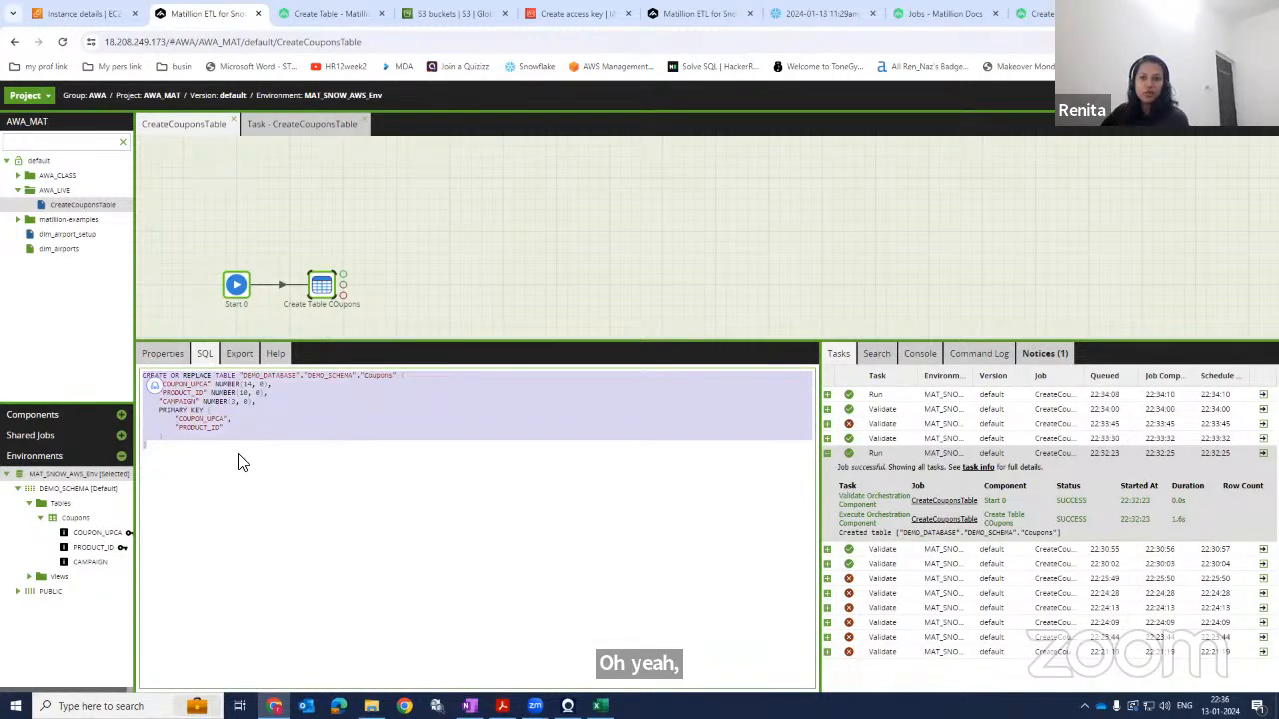
left_click(163, 354)
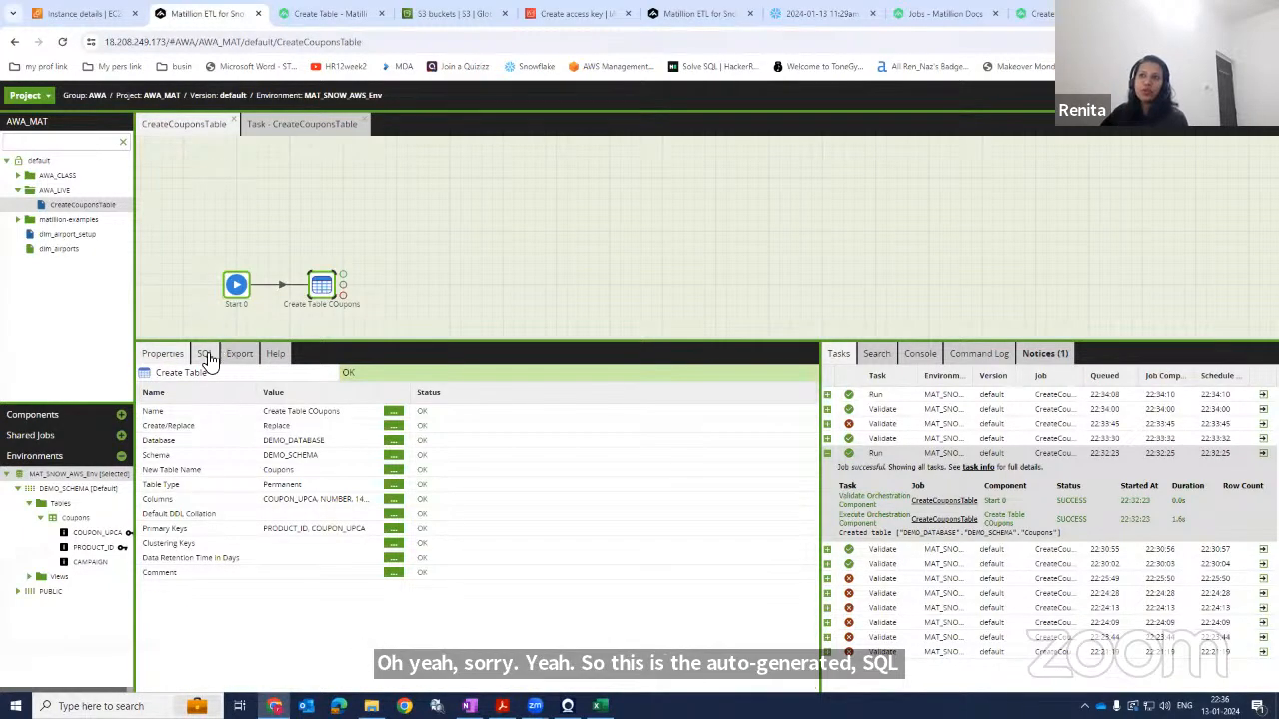
left_click(204, 355)
left_click(240, 509)
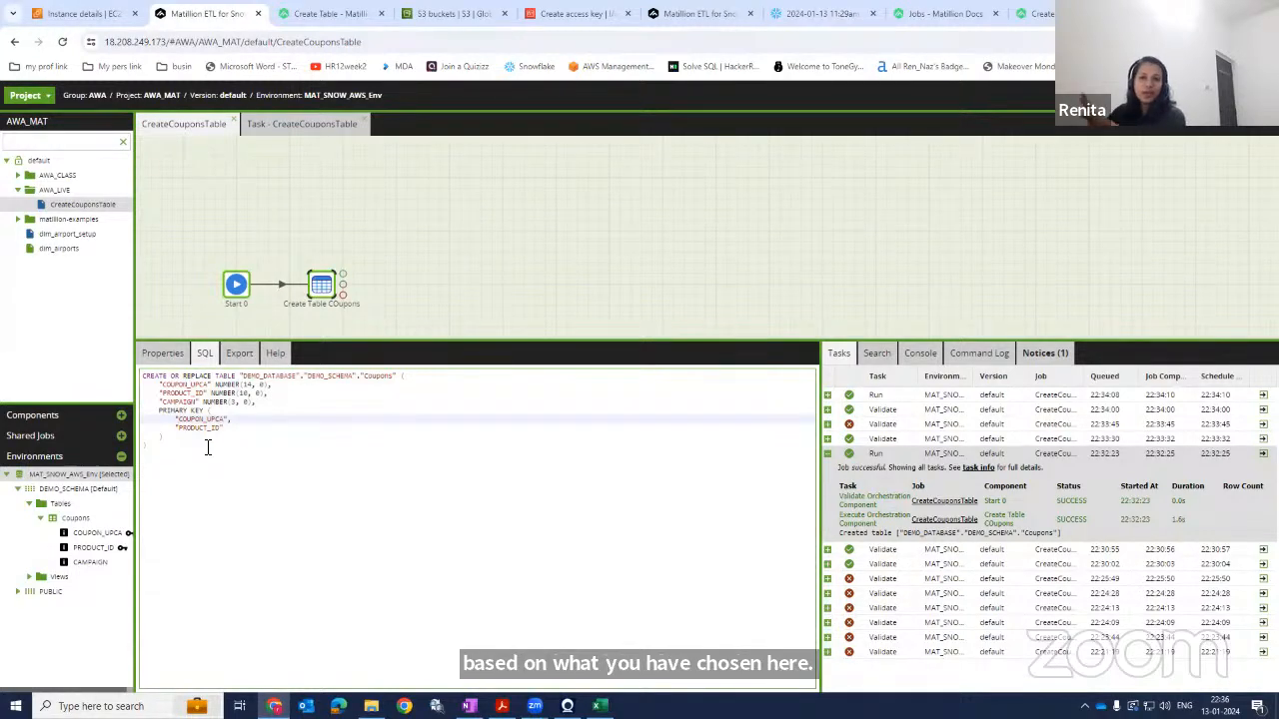
left_click_drag(195, 452, 150, 374)
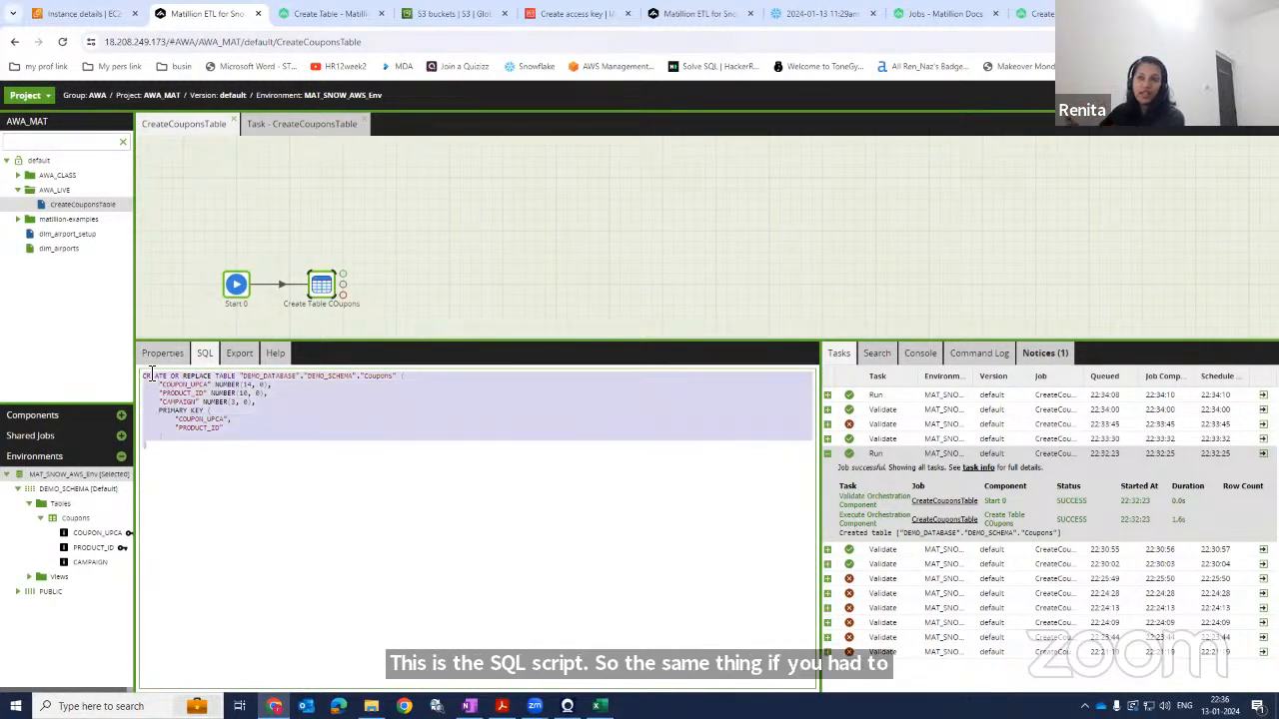
left_click(221, 458)
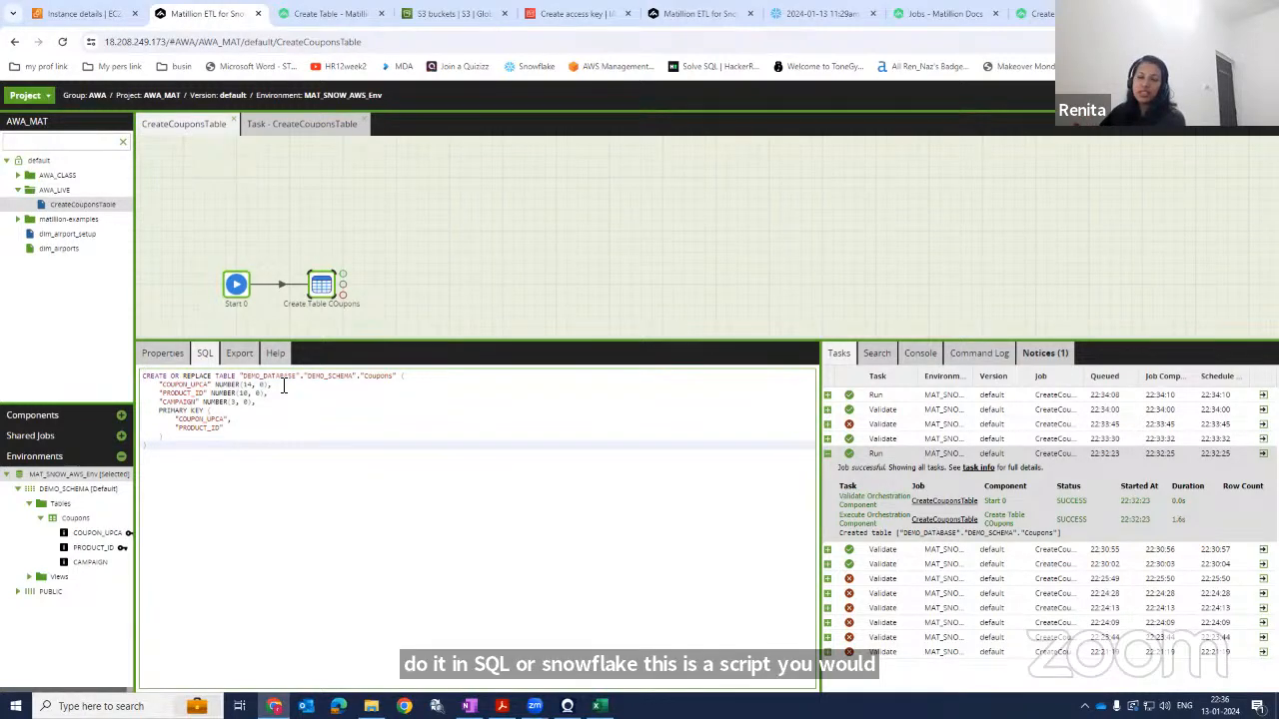
left_click(330, 385)
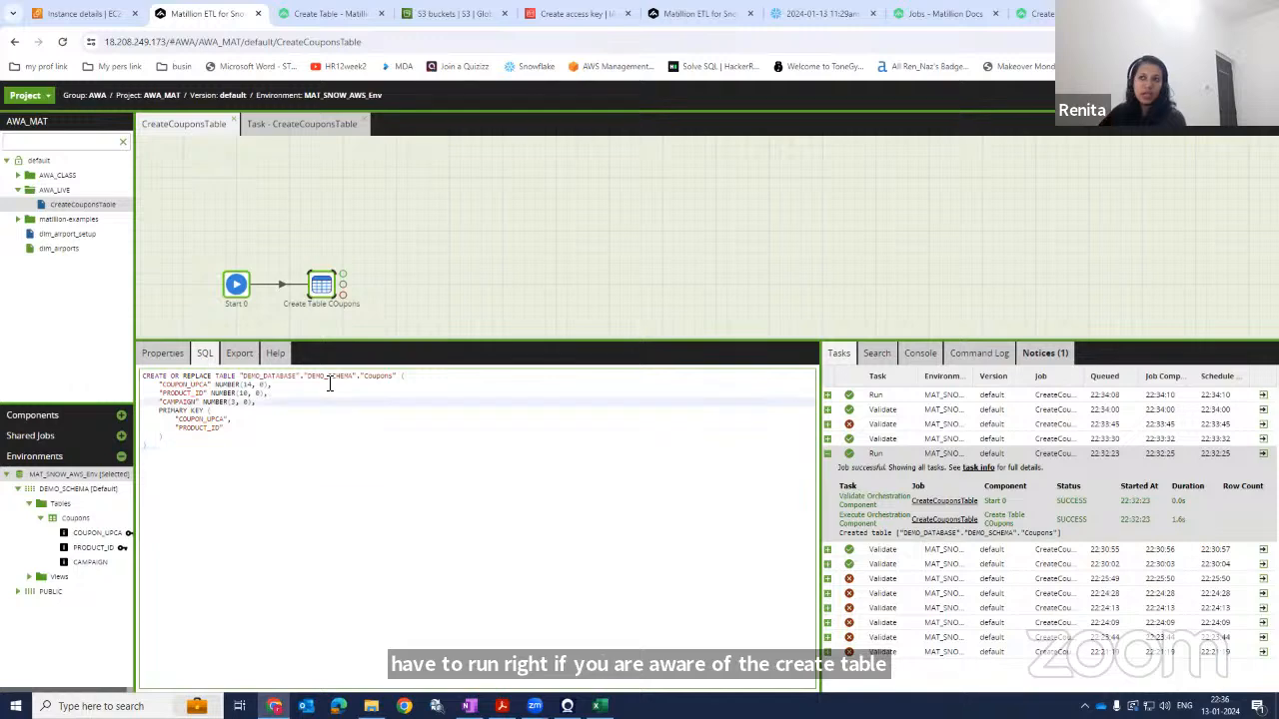
left_click(231, 428)
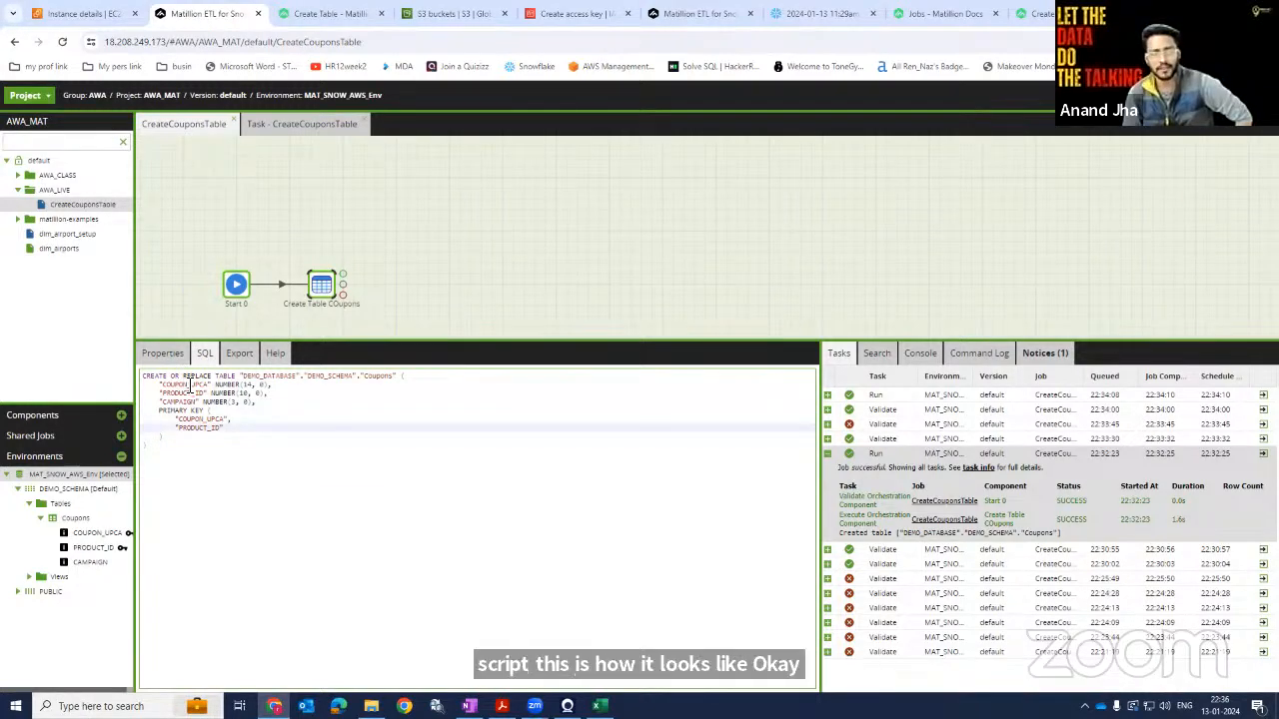
left_click(274, 353)
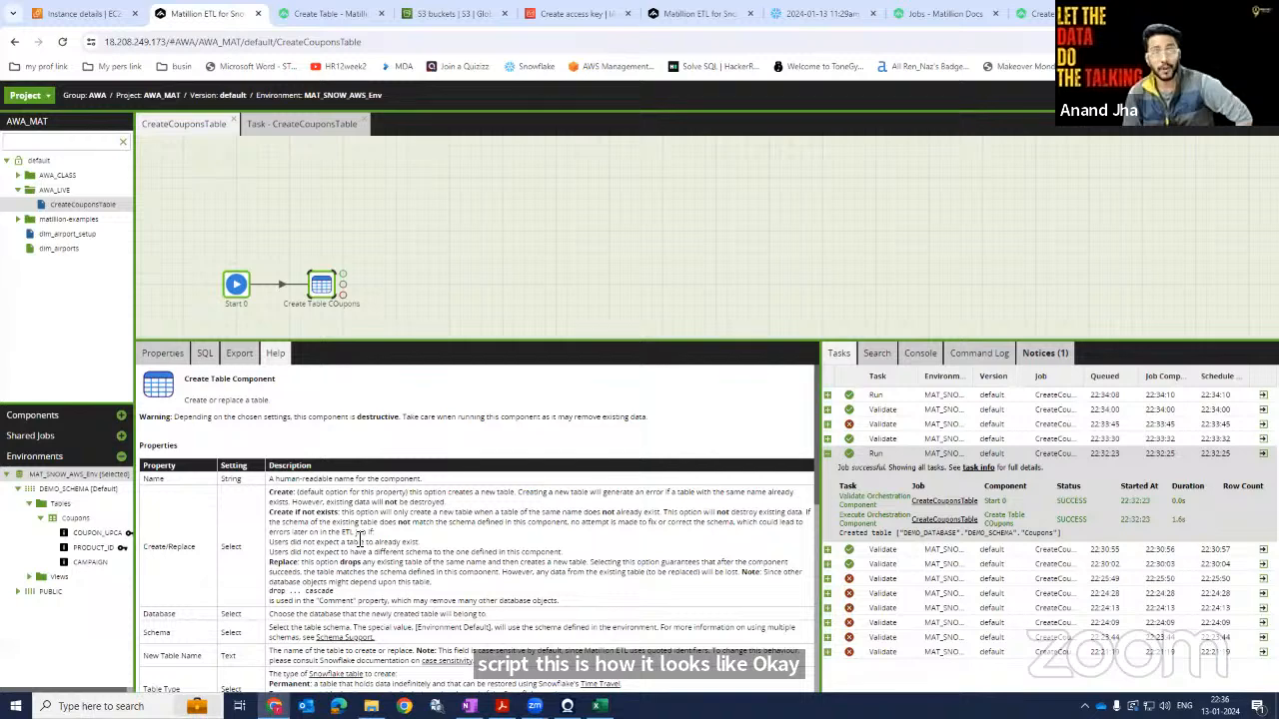
left_click(170, 358)
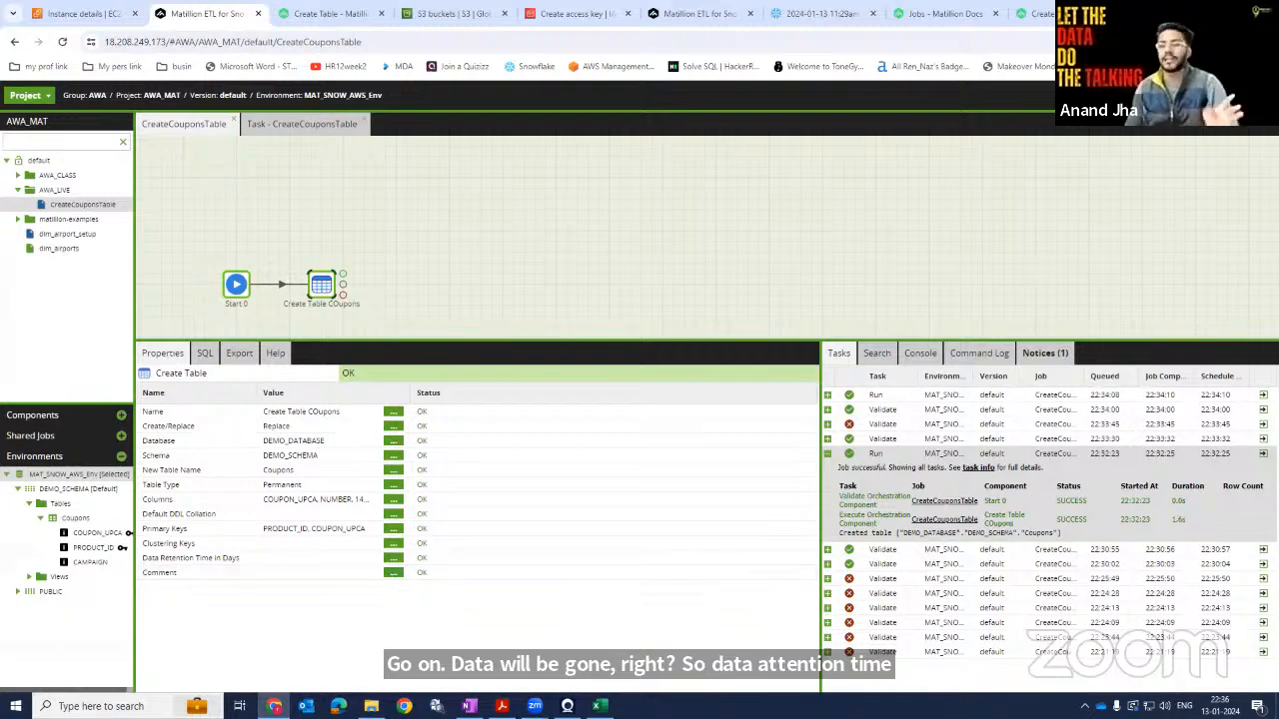
left_click(1041, 14)
left_click_drag(1047, 20, 1278, 205)
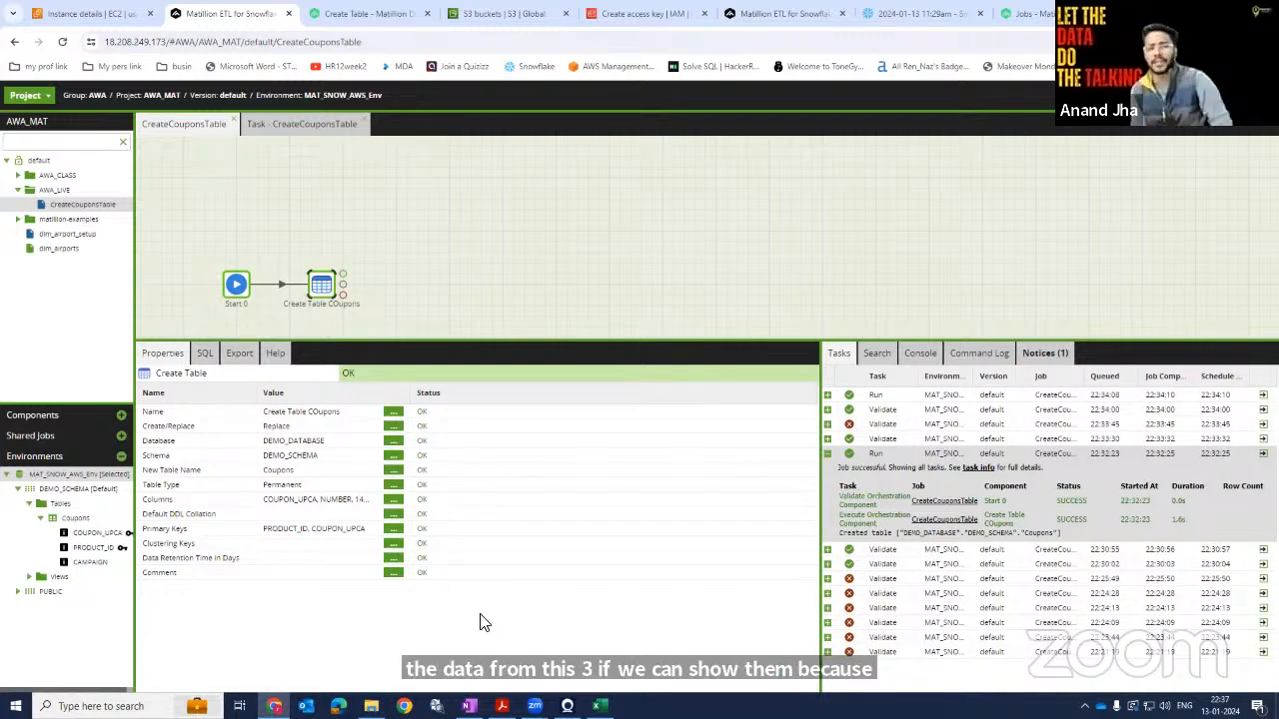
Search the components for s3 and place an S3 Load component connected after the Create Table component.
left_click(64, 417)
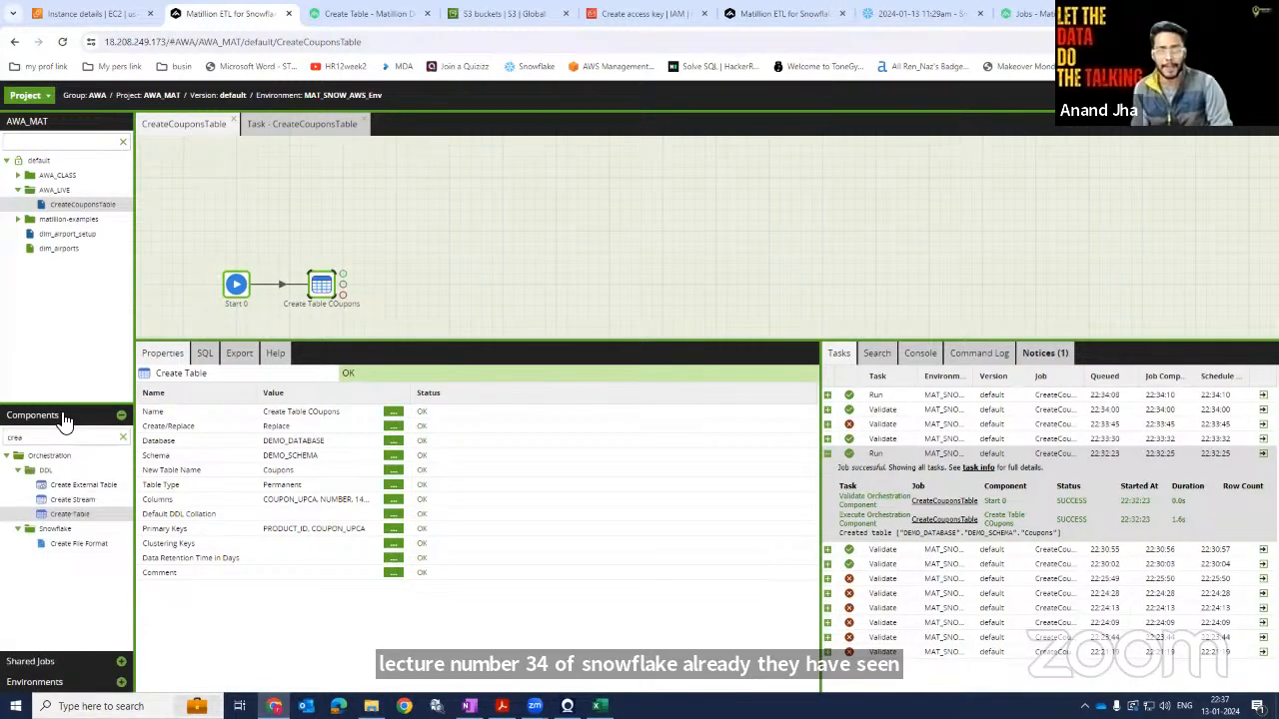
left_click(123, 438)
type("s3")
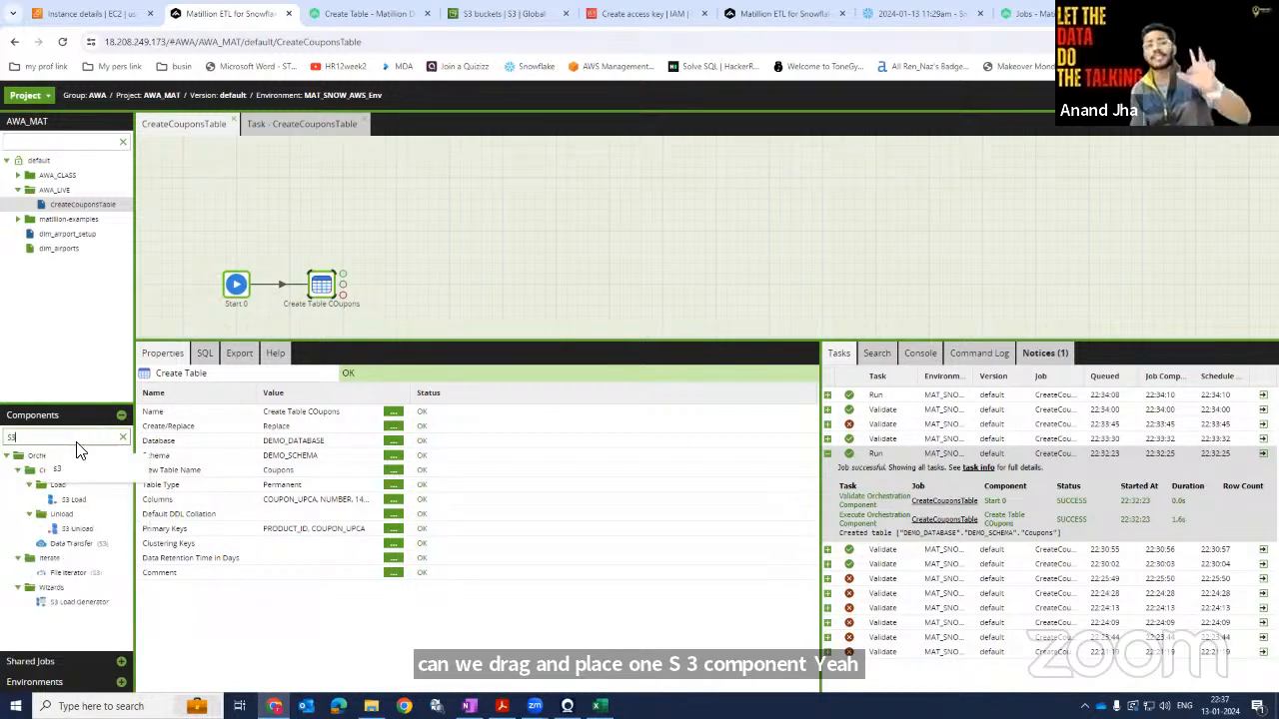
left_click(178, 604)
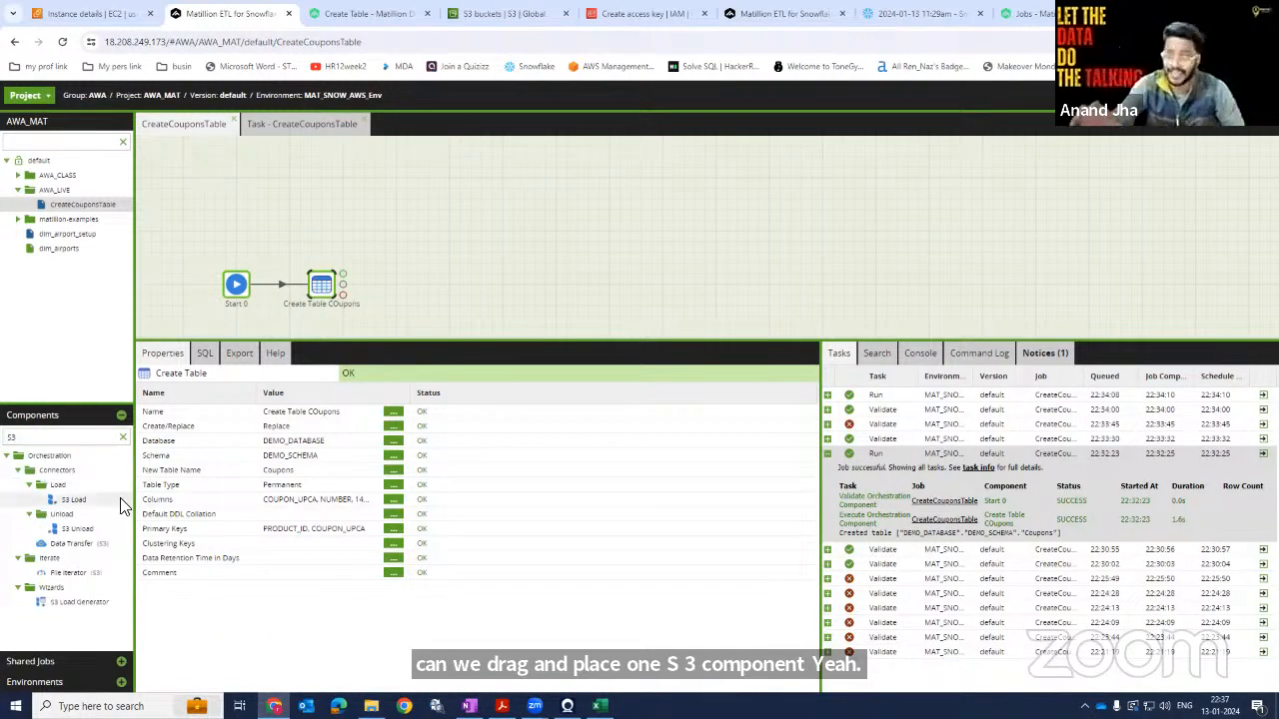
left_click_drag(75, 503, 434, 290)
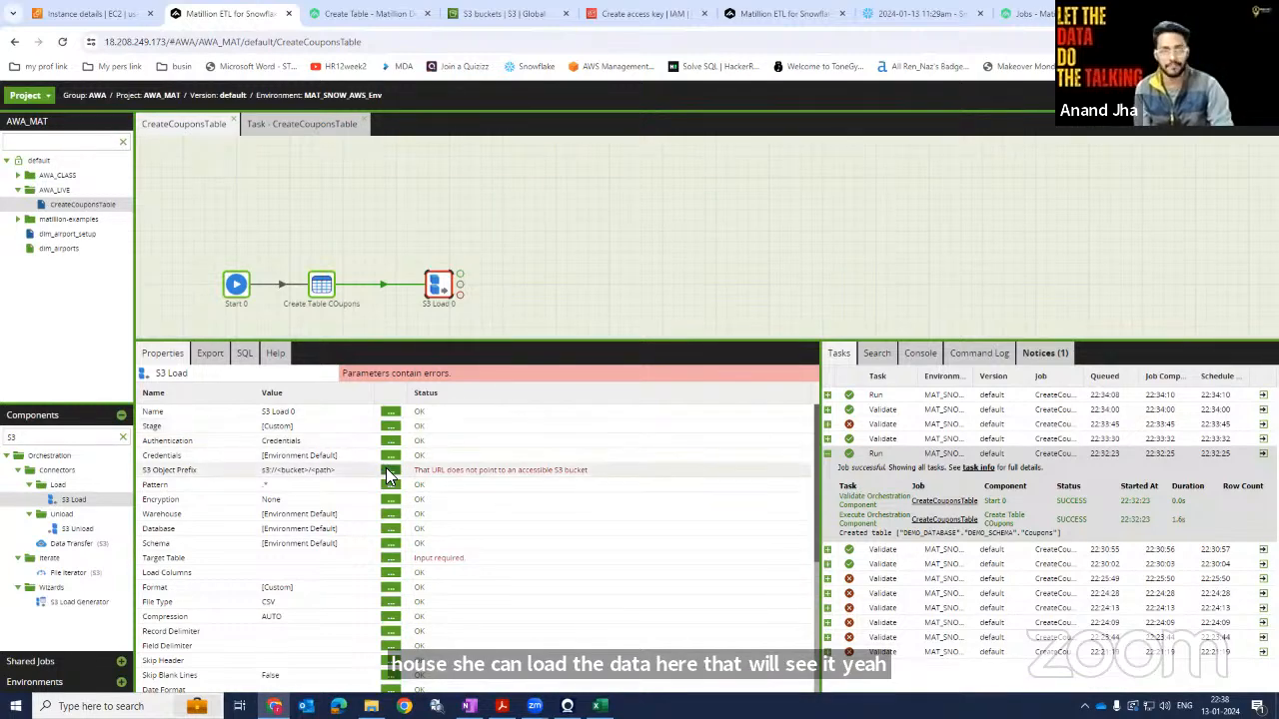
left_click(459, 268)
left_click(440, 285)
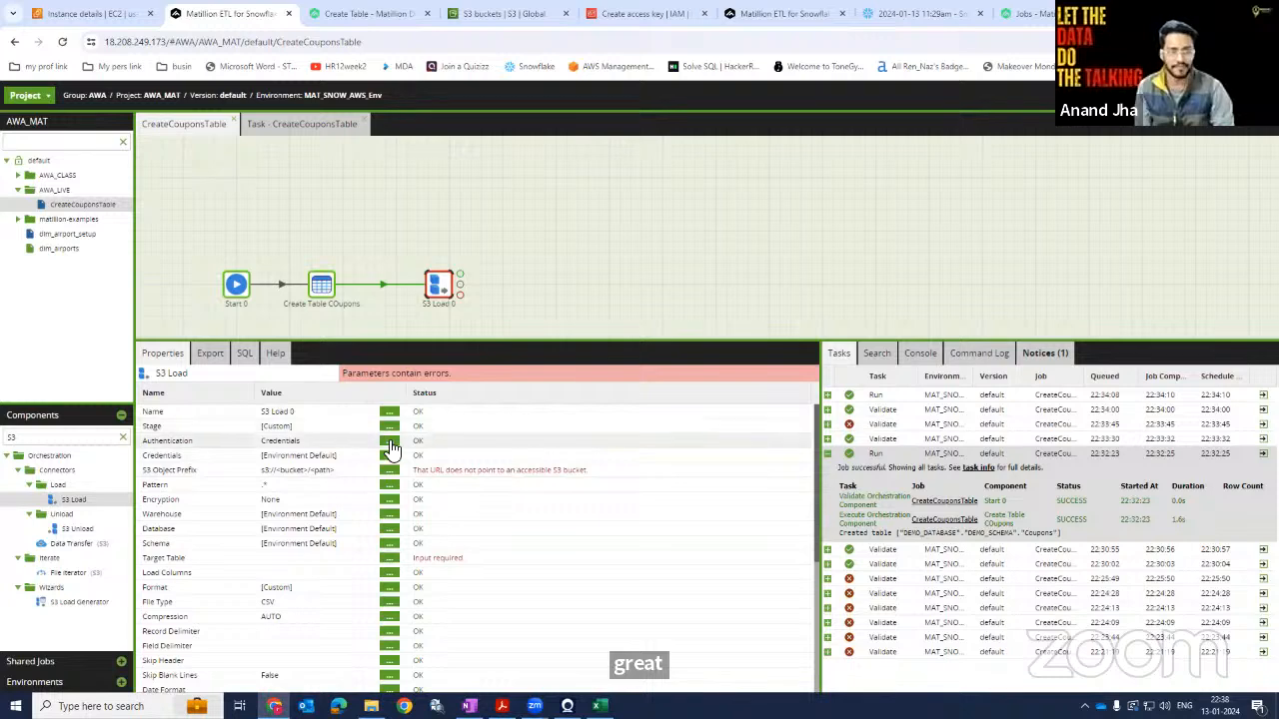
Reopen the Environments panel to show the schema tree.
left_click(82, 686)
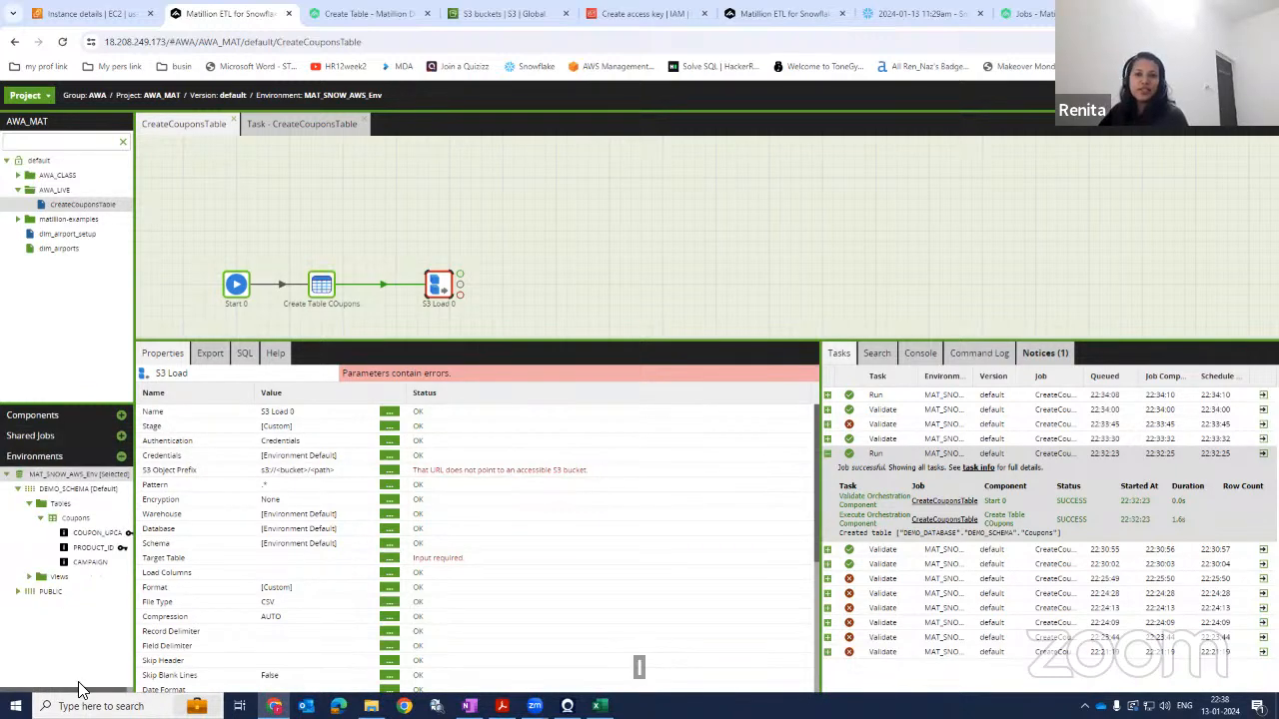
Open Manage Stages for the environment and start a new stage using Create if not exists in DEMO_SCHEMA.
right_click(84, 468)
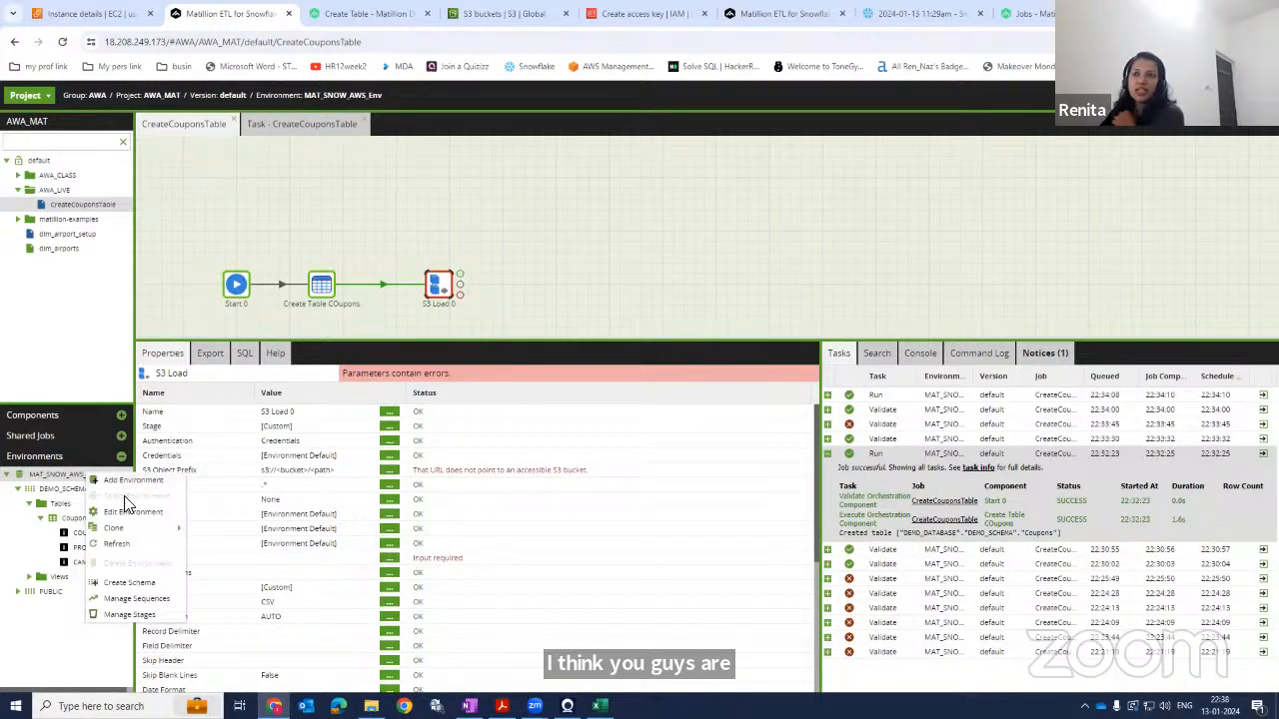
left_click(124, 616)
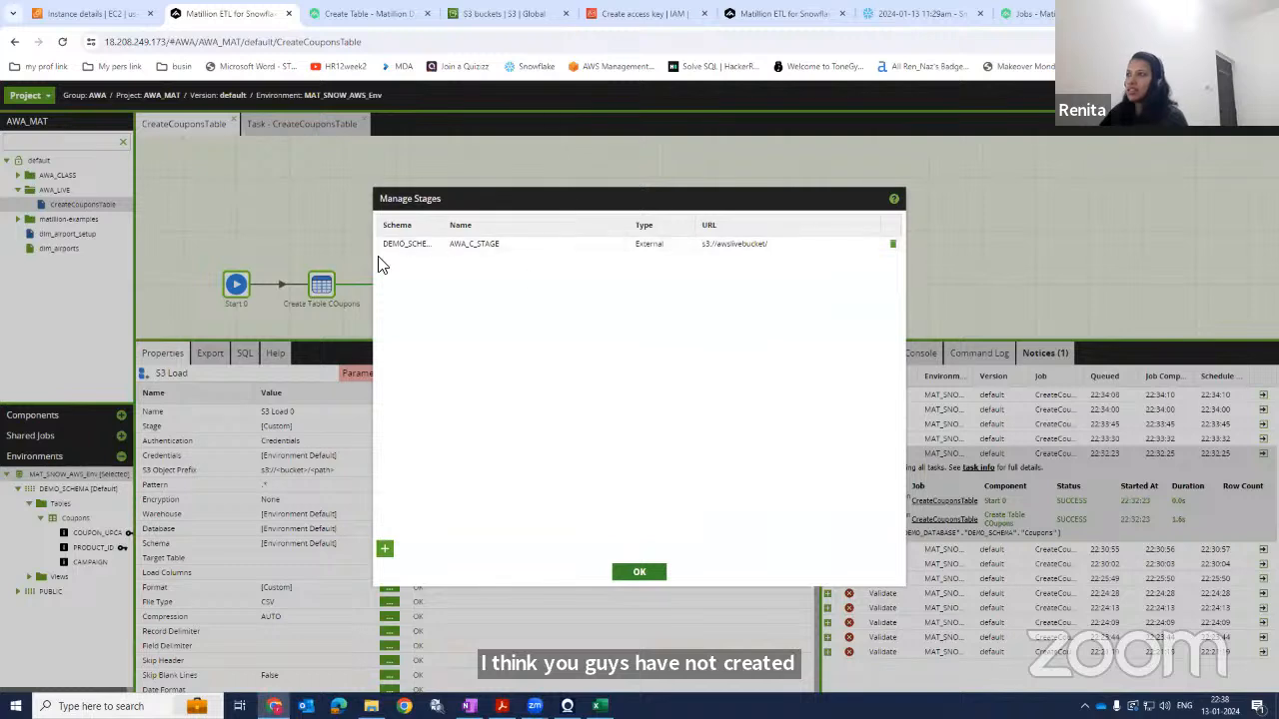
left_click(385, 548)
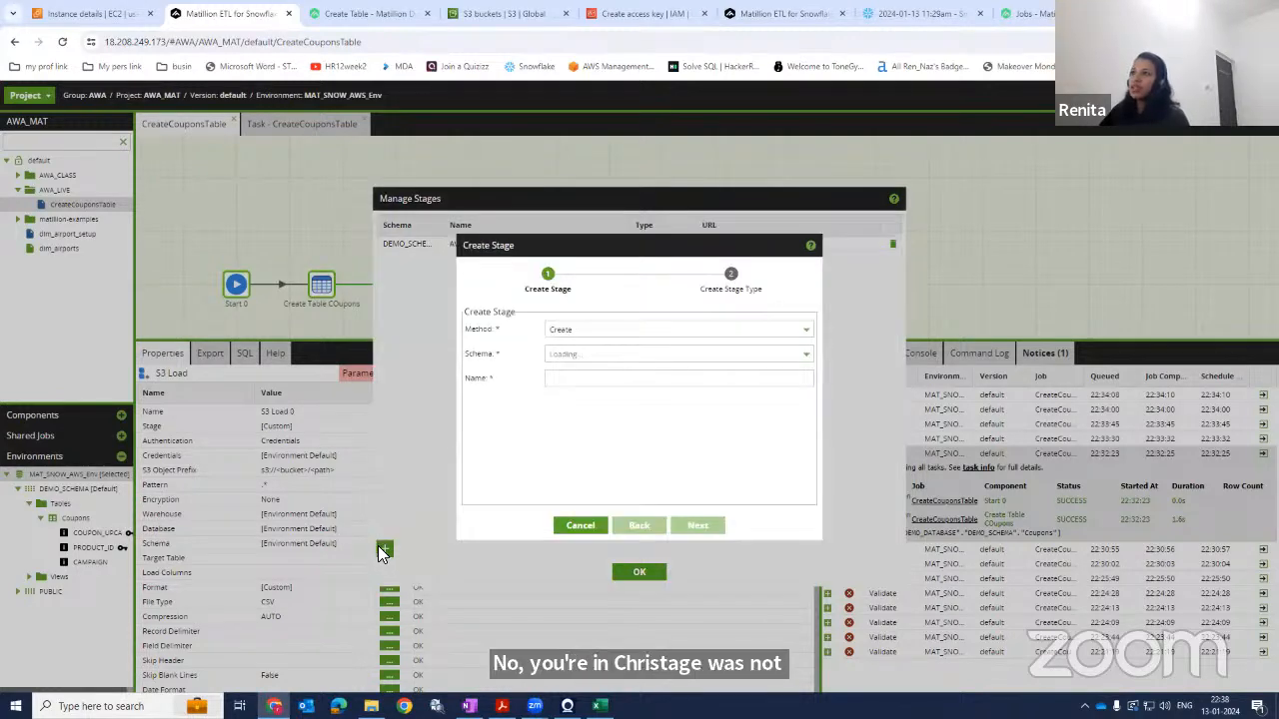
left_click(605, 329)
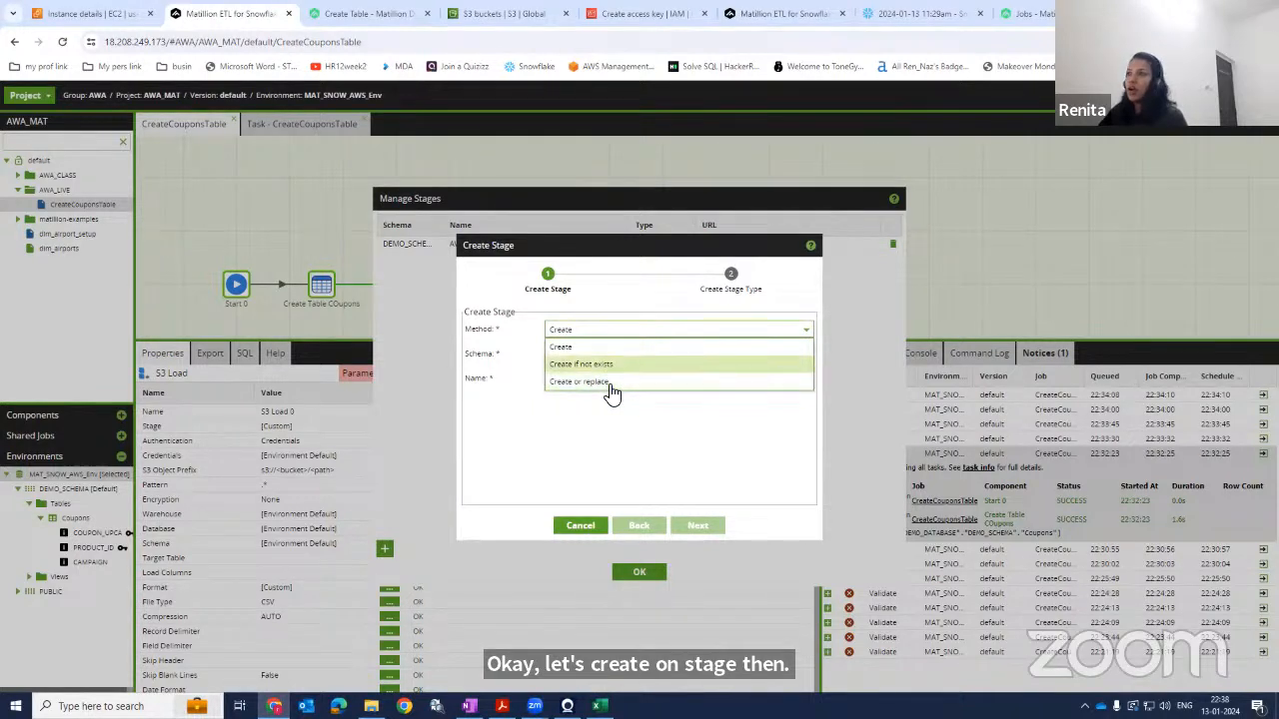
left_click(619, 363)
left_click(567, 357)
left_click(567, 371)
left_click(566, 380)
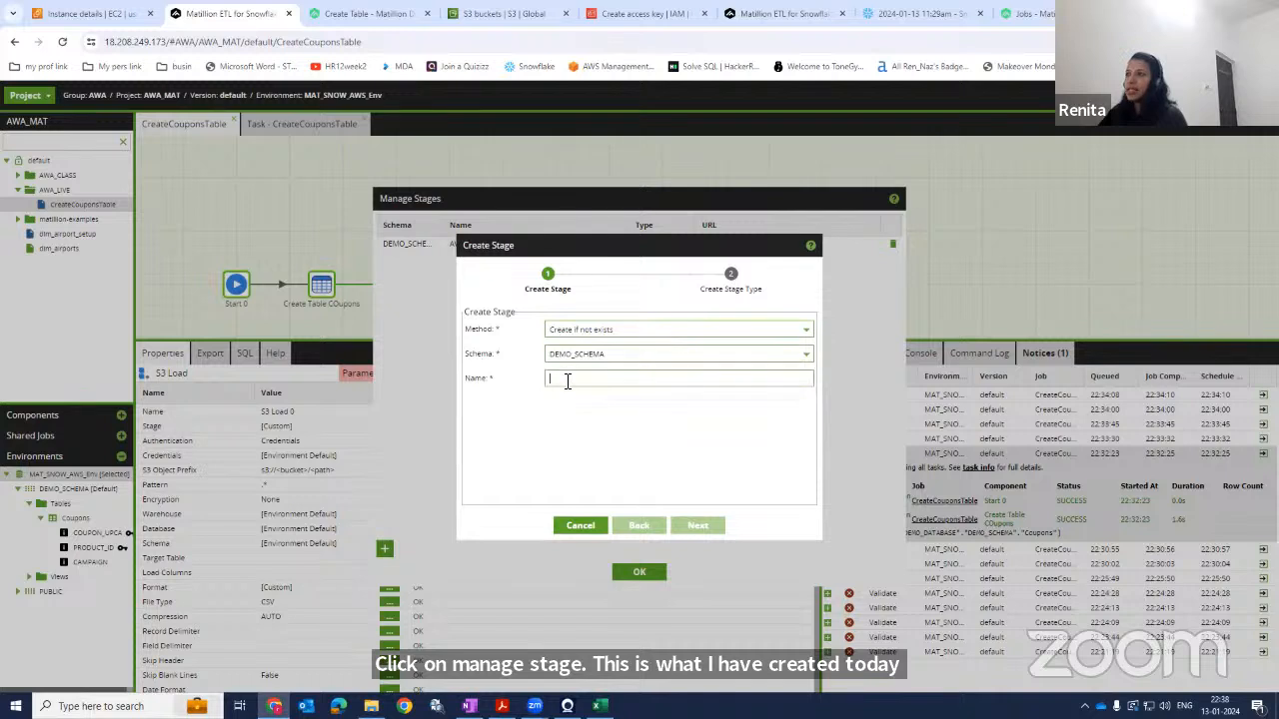
Name the new stage AWA_STAGE_LIVE and continue to the stage type page.
left_click_drag(619, 228, 628, 313)
left_click(593, 384)
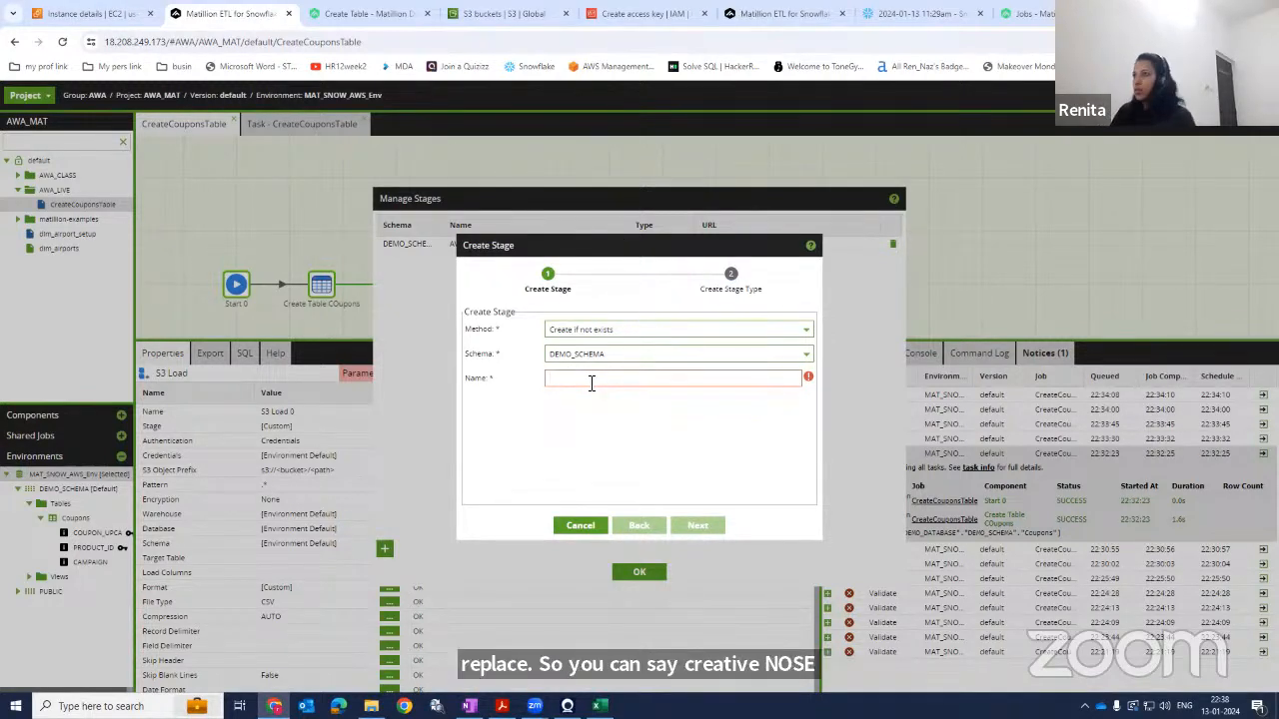
type("AWA")
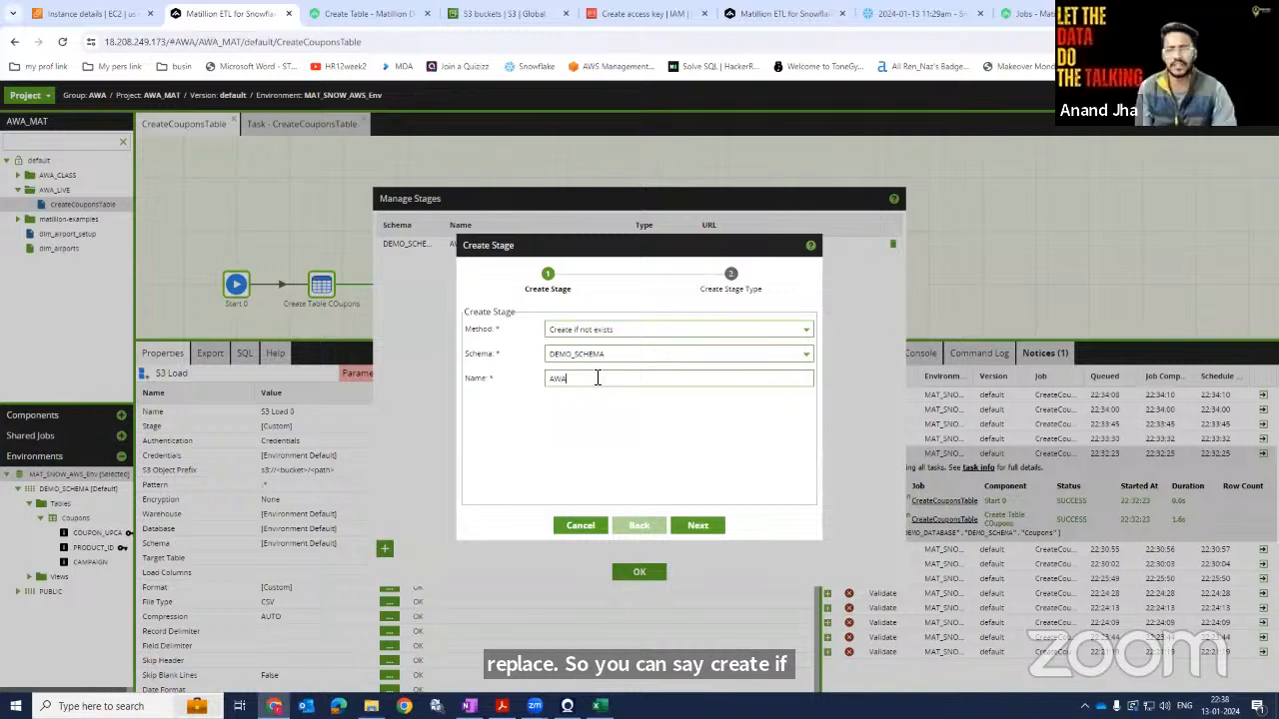
type("_STA")
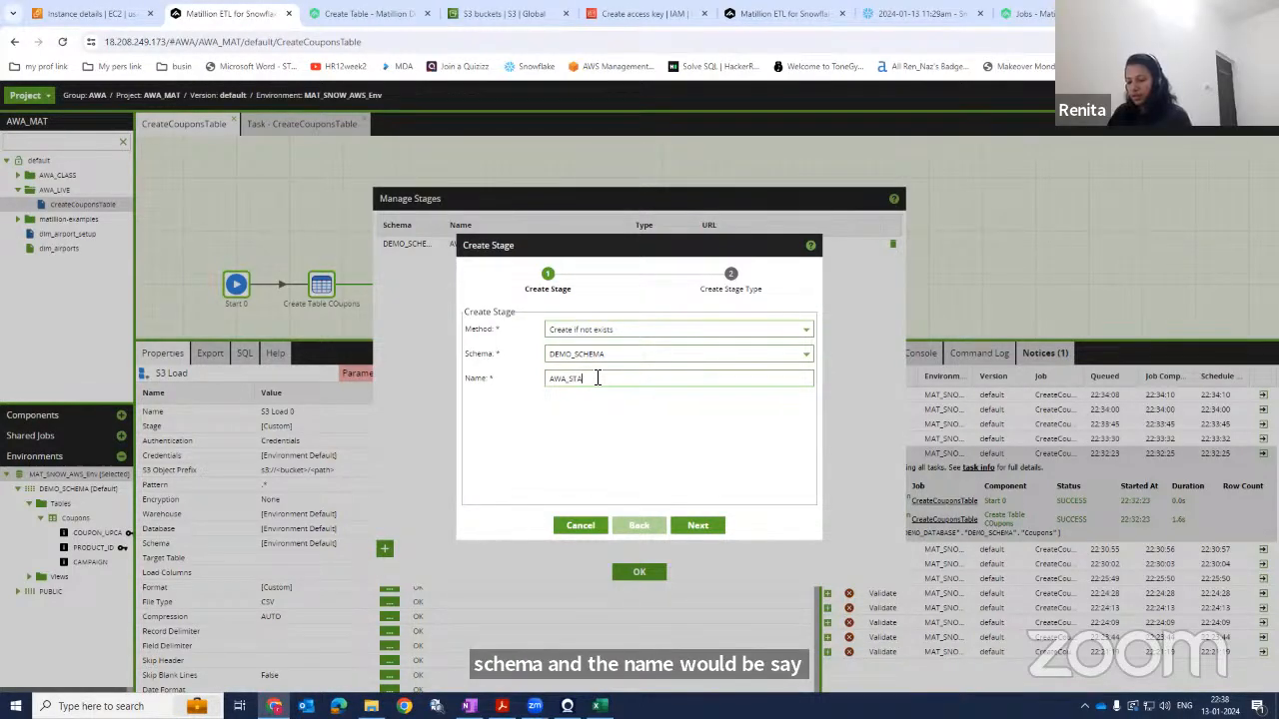
type("GE_")
type("C")
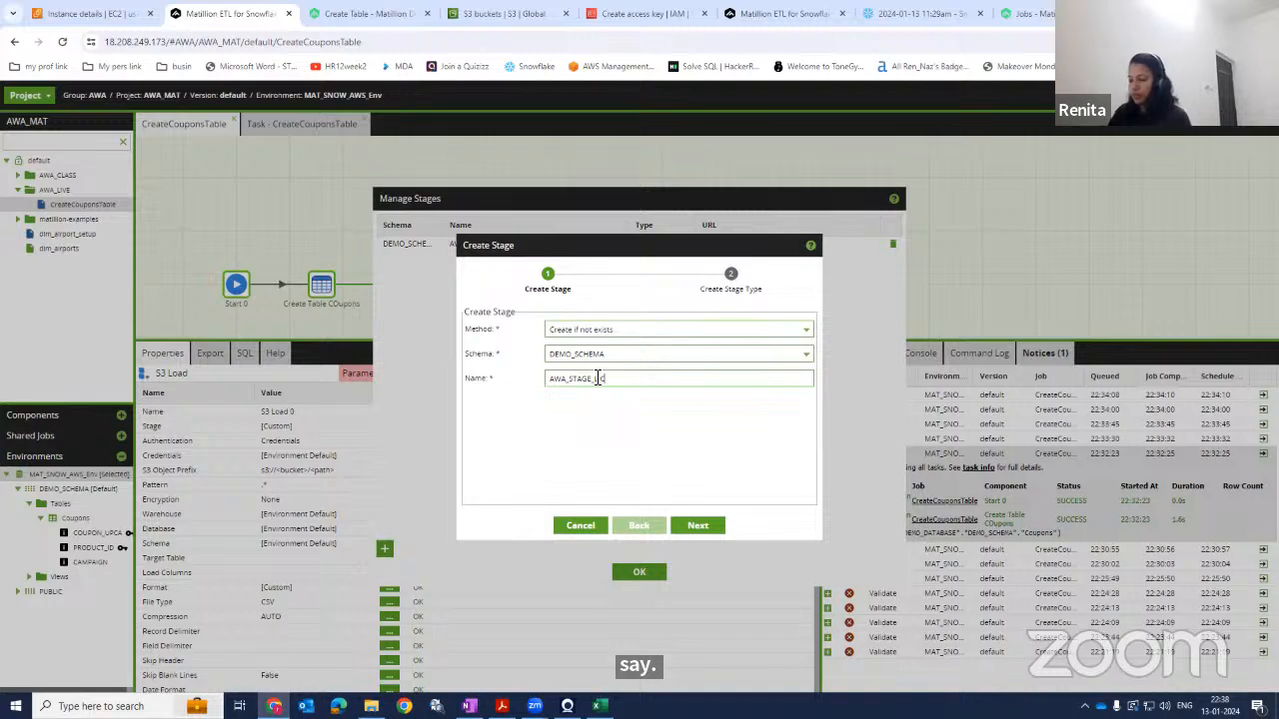
type("IVE")
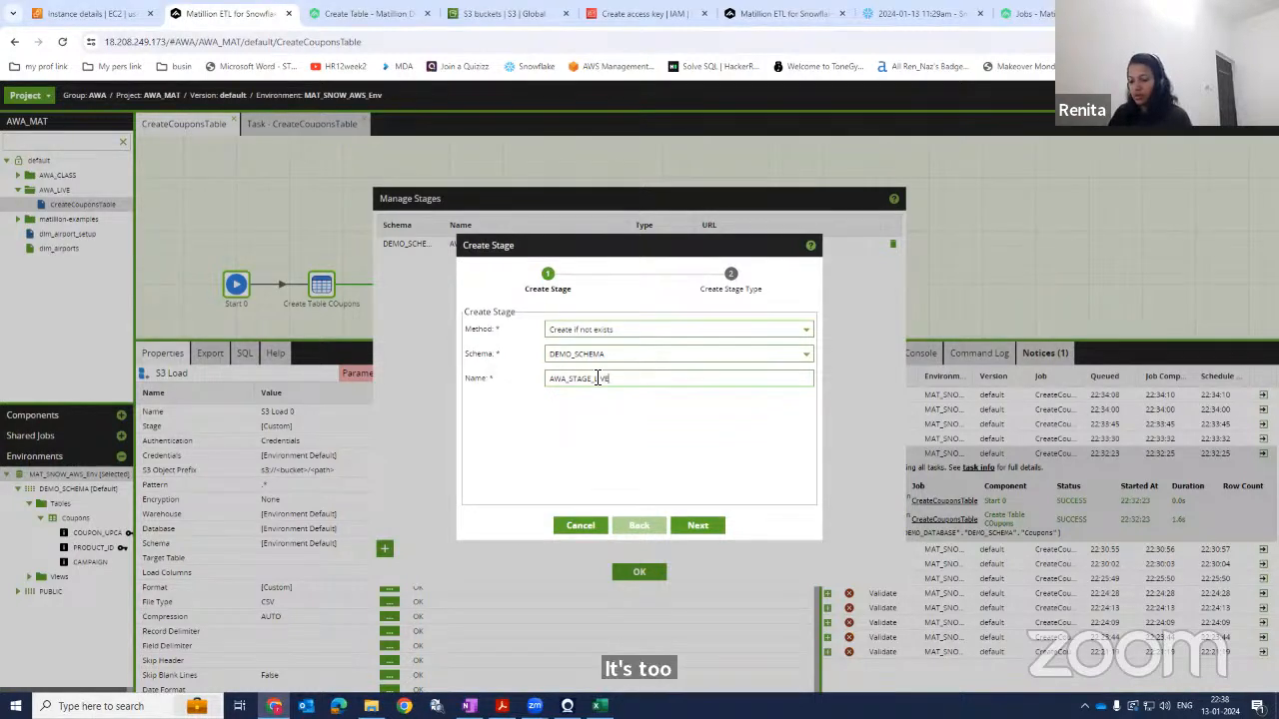
left_click(698, 525)
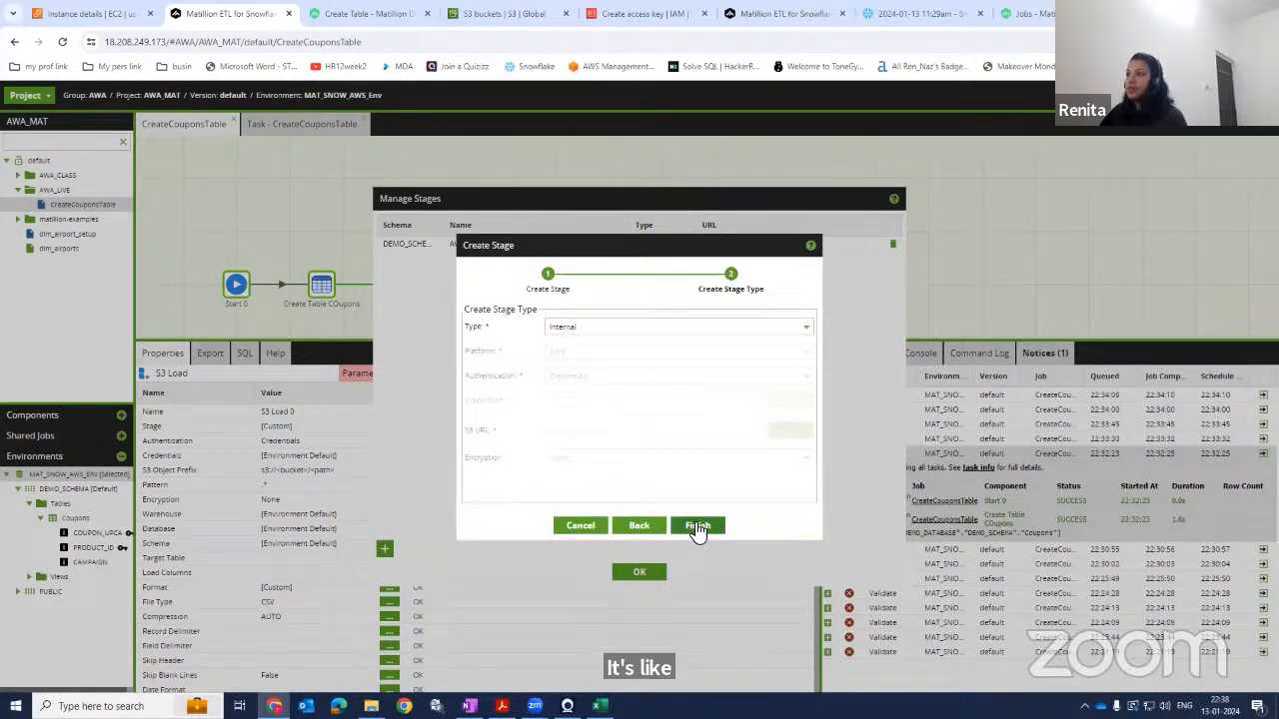
Set the stage type to External on the AWS platform with Credentials authentication.
left_click(634, 327)
left_click(574, 361)
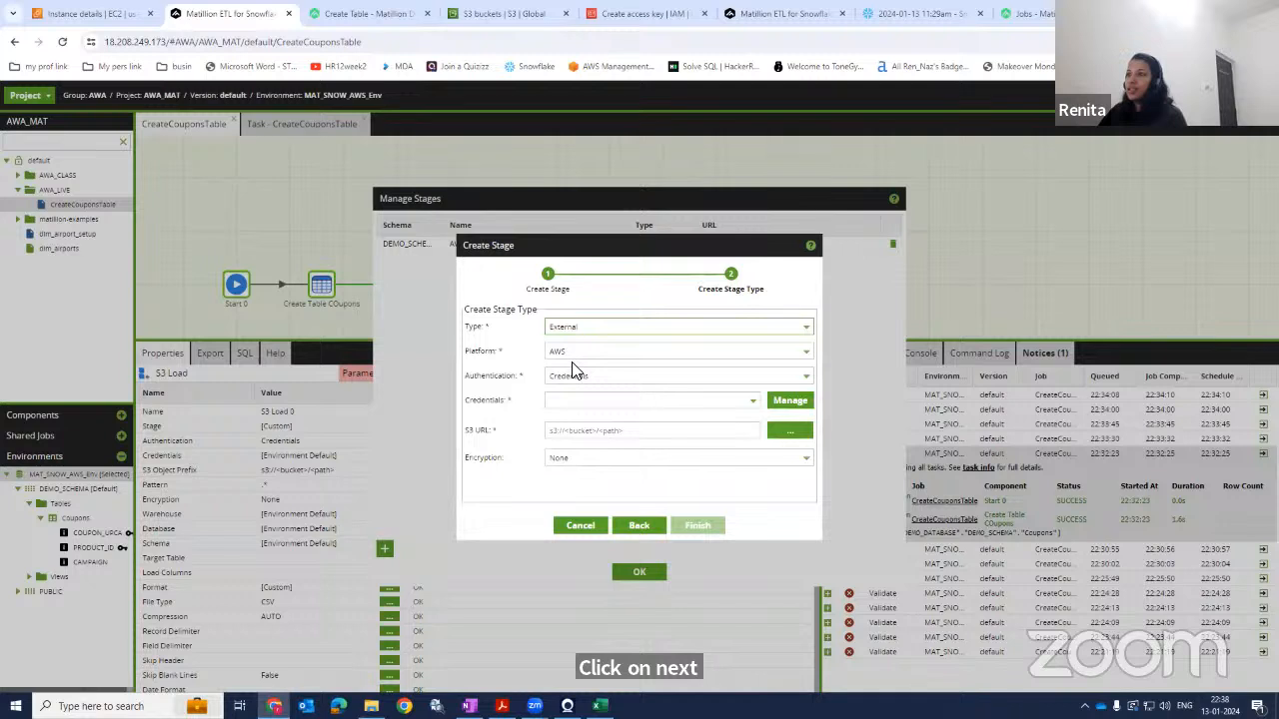
left_click(615, 394)
left_click(613, 394)
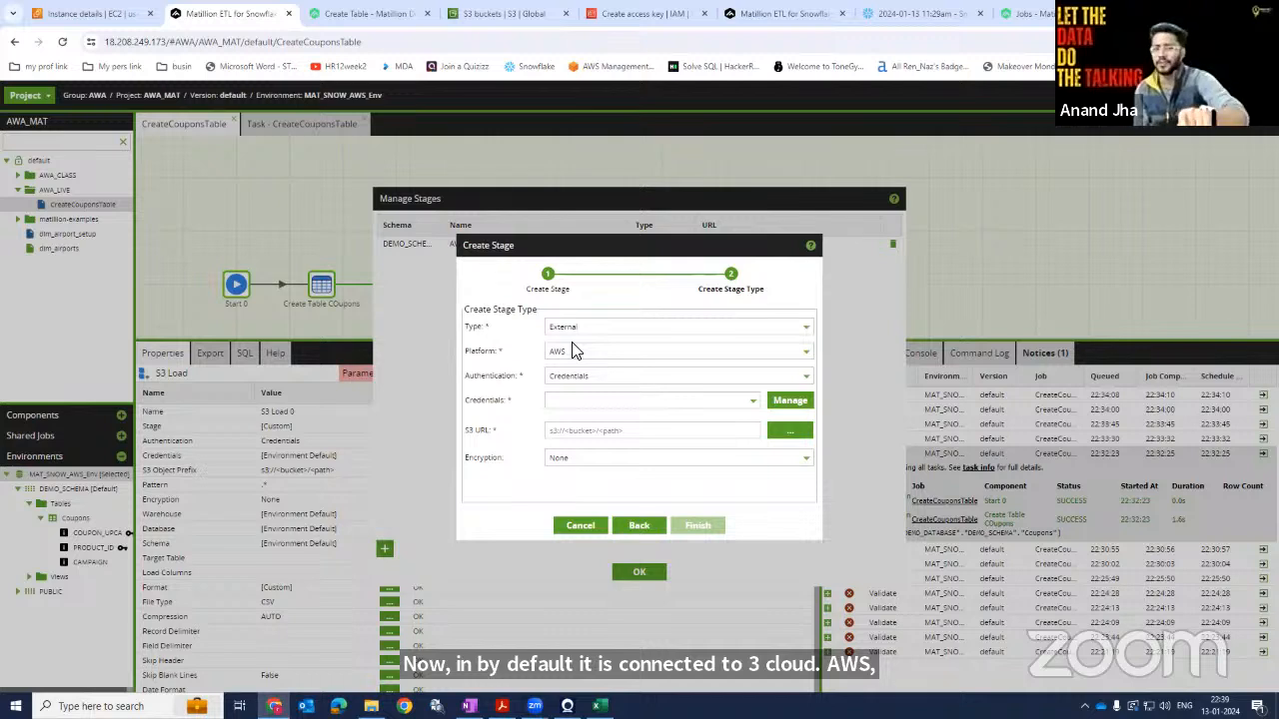
left_click(575, 348)
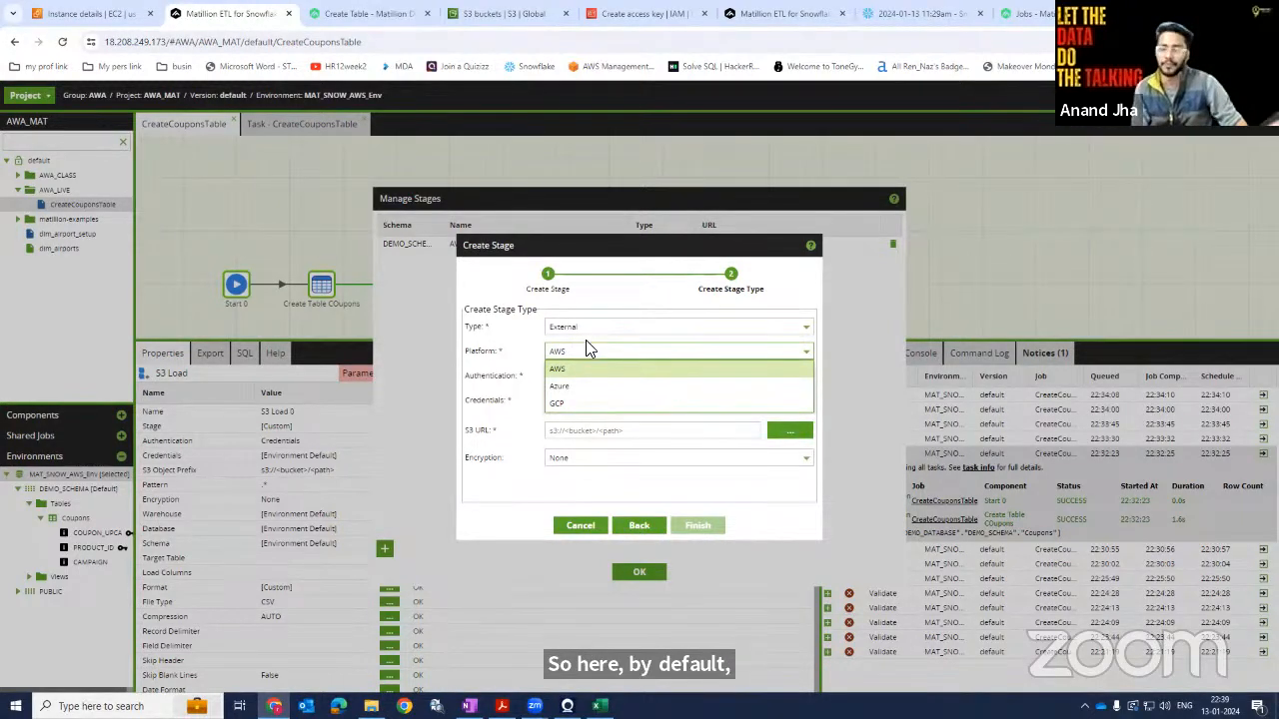
left_click(588, 350)
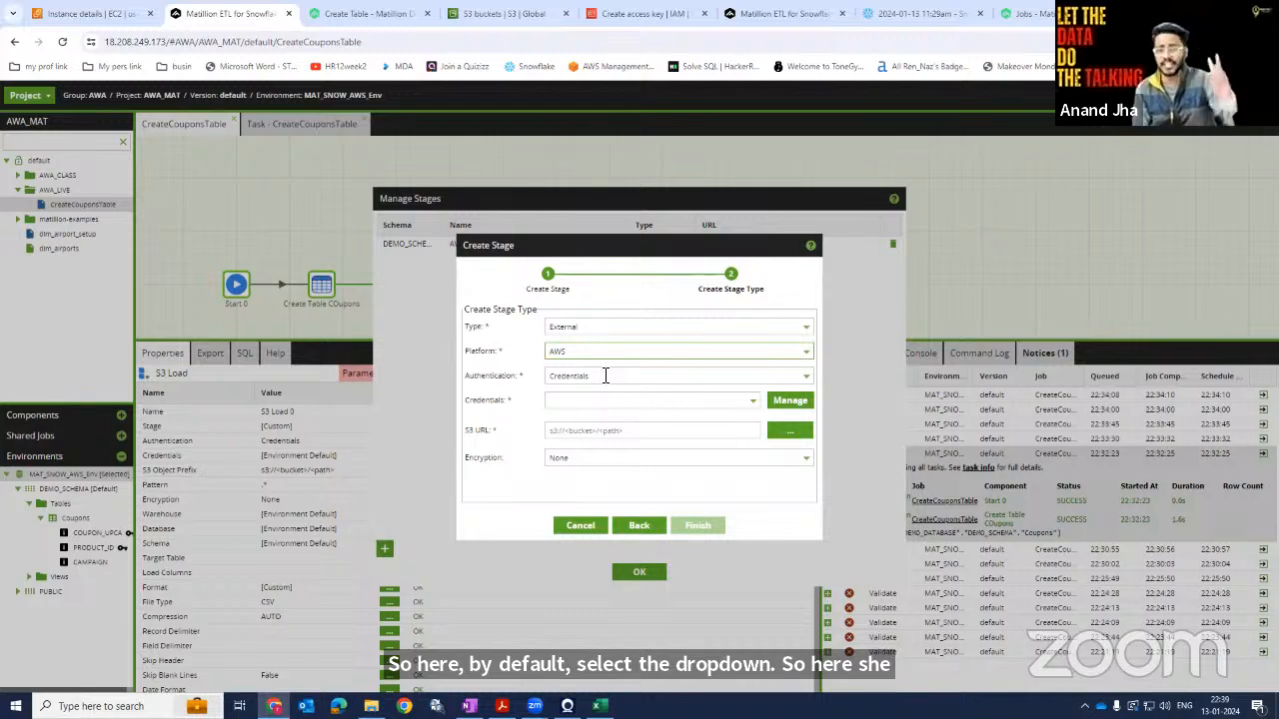
left_click(732, 378)
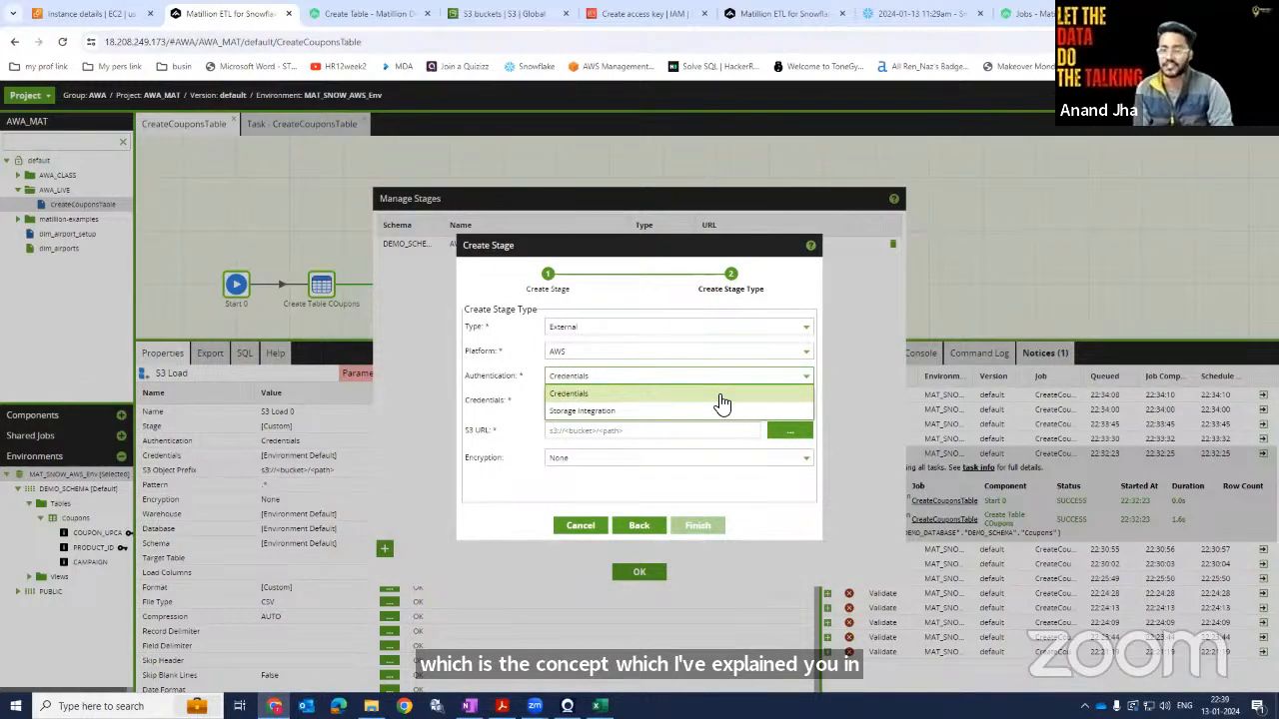
left_click(721, 398)
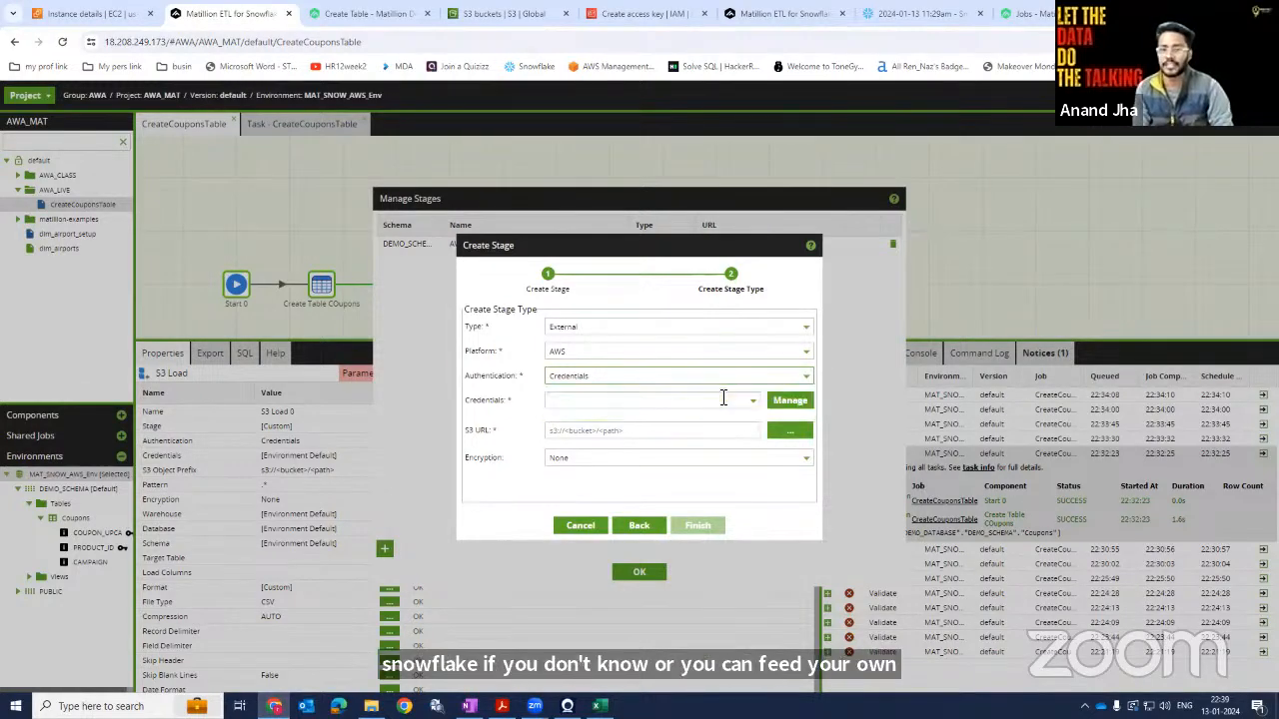
Open the AWS_Cred_C credential in Manage Credentials and test its access to AWS services.
left_click(789, 401)
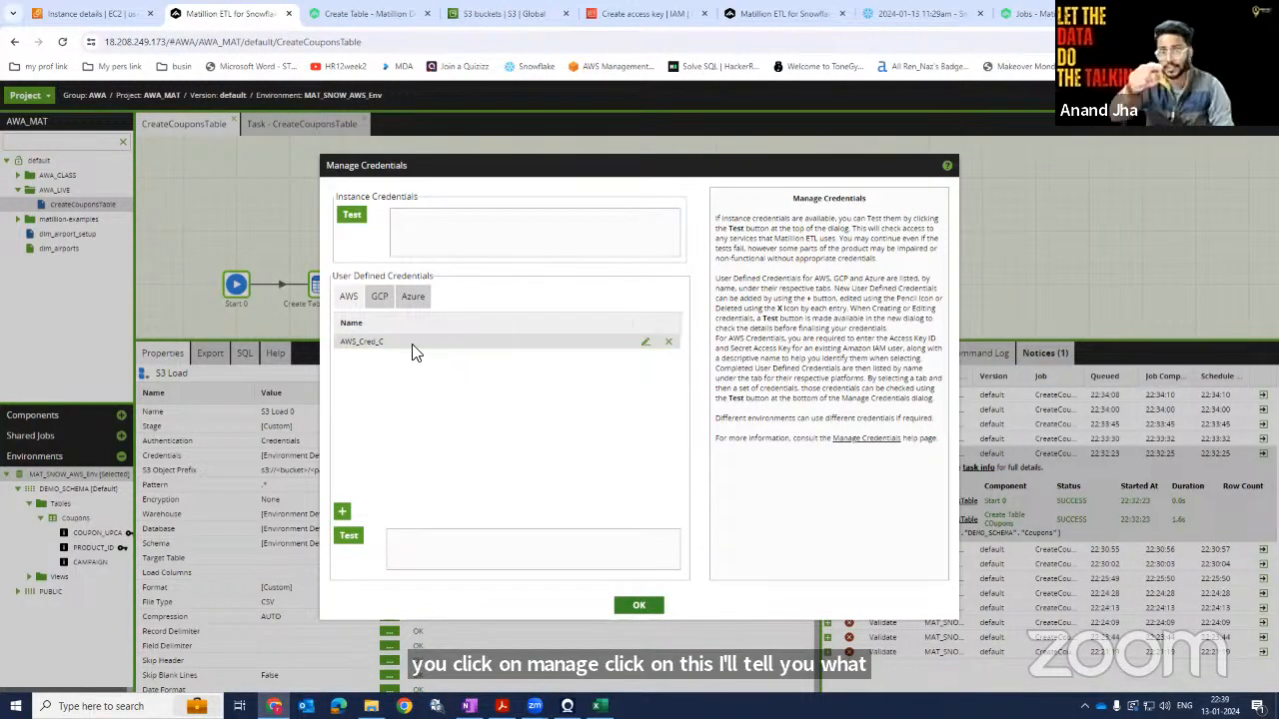
left_click(645, 342)
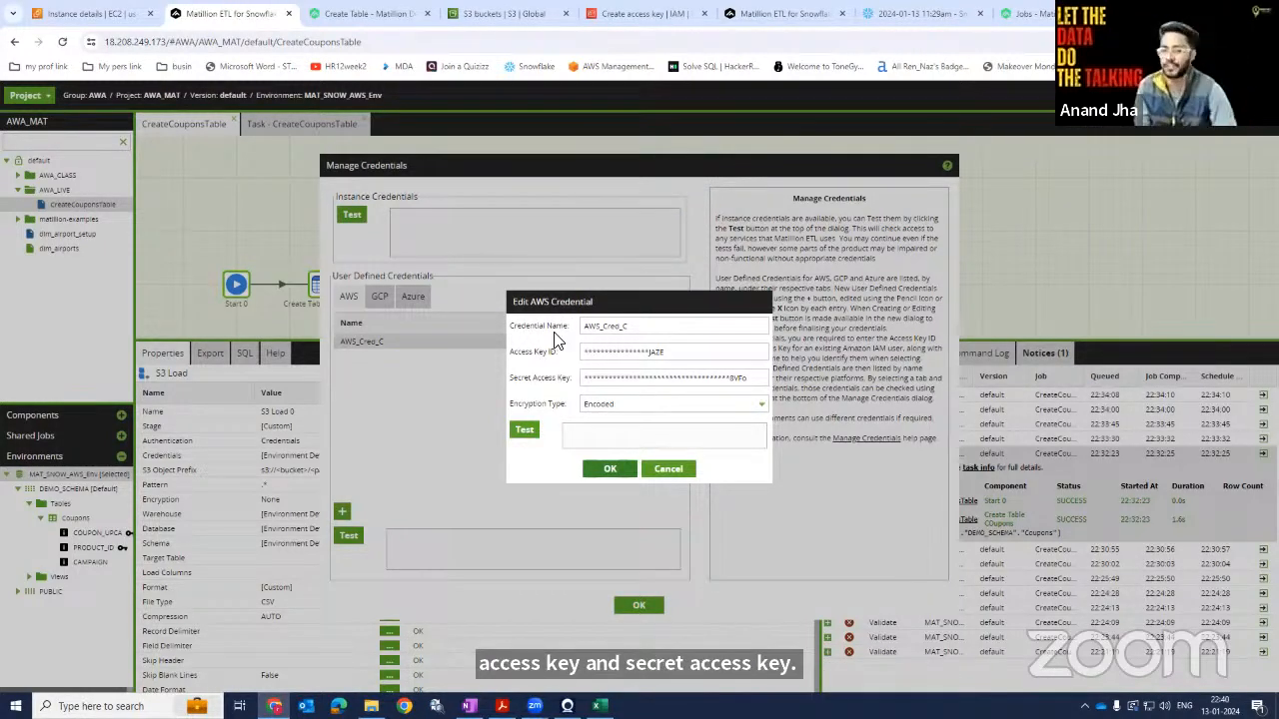
left_click(529, 433)
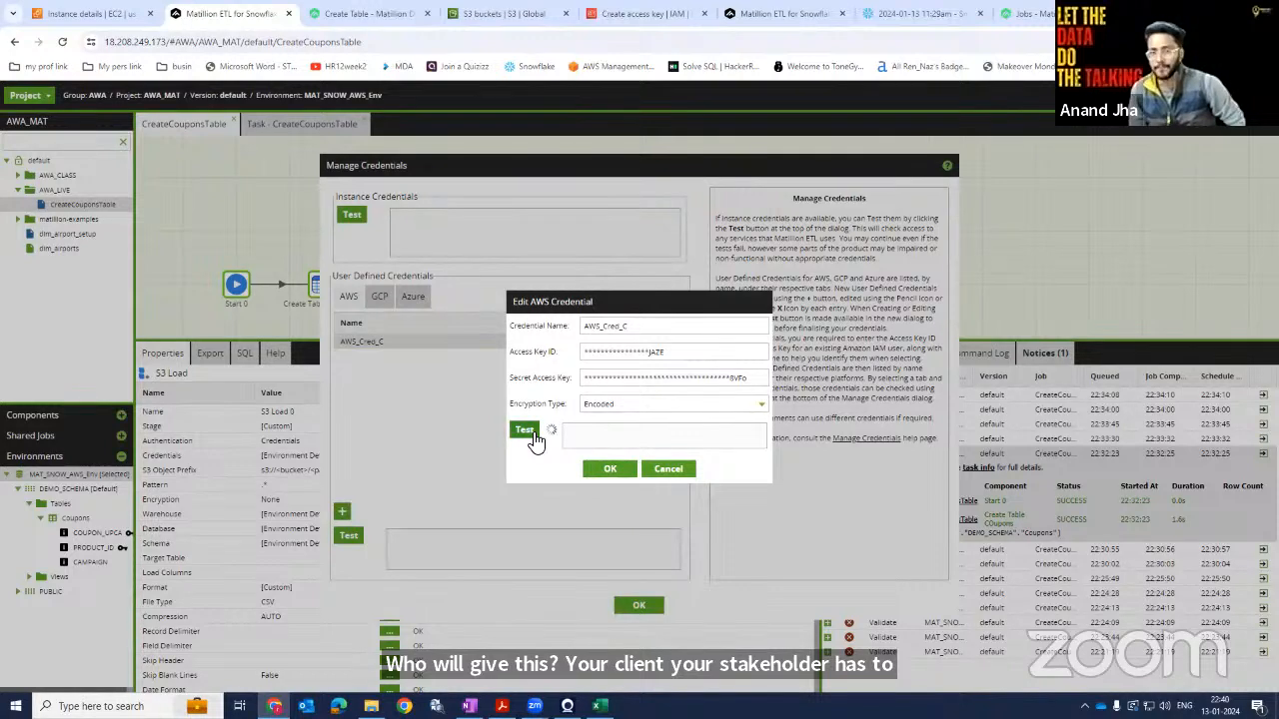
left_click(609, 469)
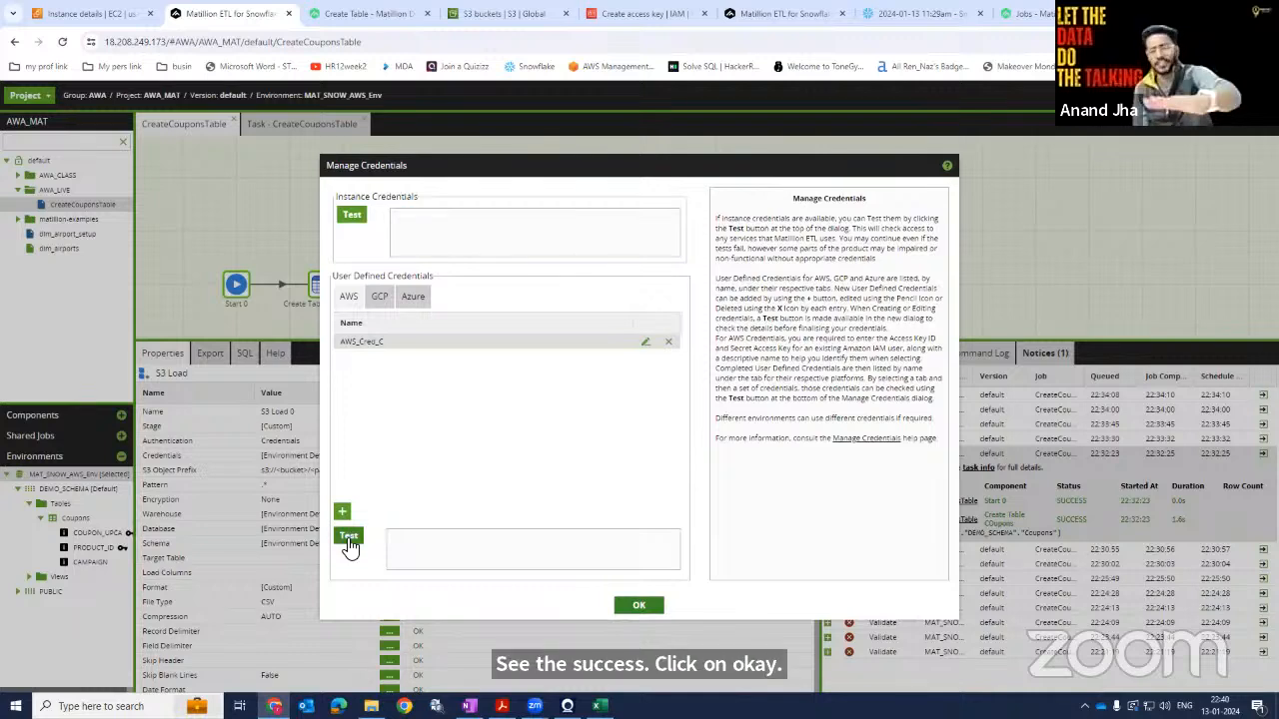
left_click(349, 540)
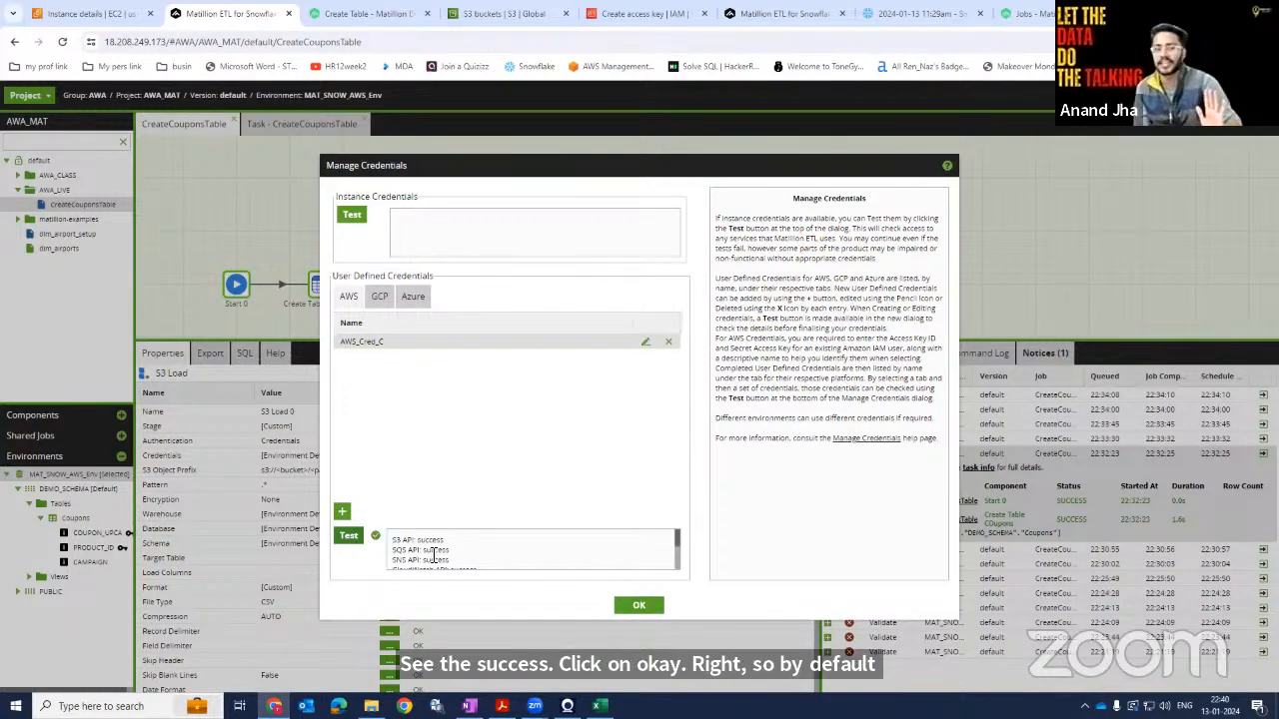
scroll(438, 556, "down", 3)
scroll(456, 560, "up", 2)
left_click(638, 604)
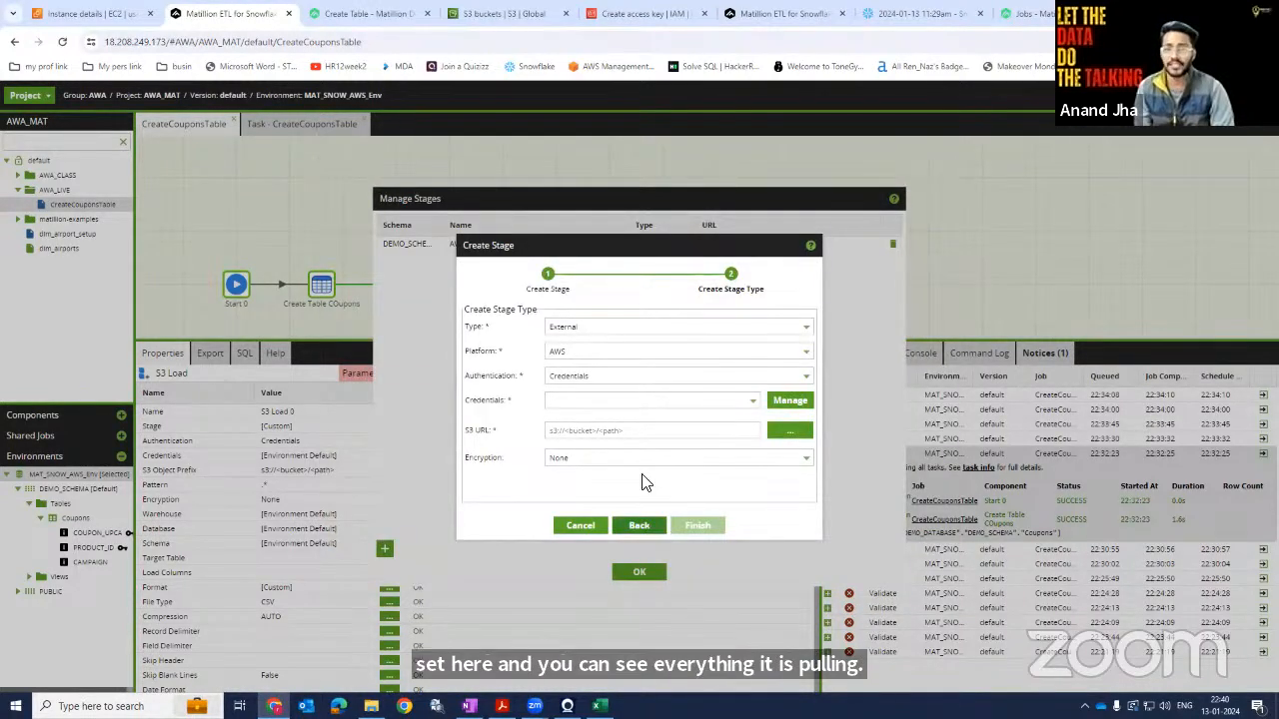
Select AWS_Cred_C as the stage credentials and open the S3 URL browser.
left_click(754, 401)
left_click(685, 427)
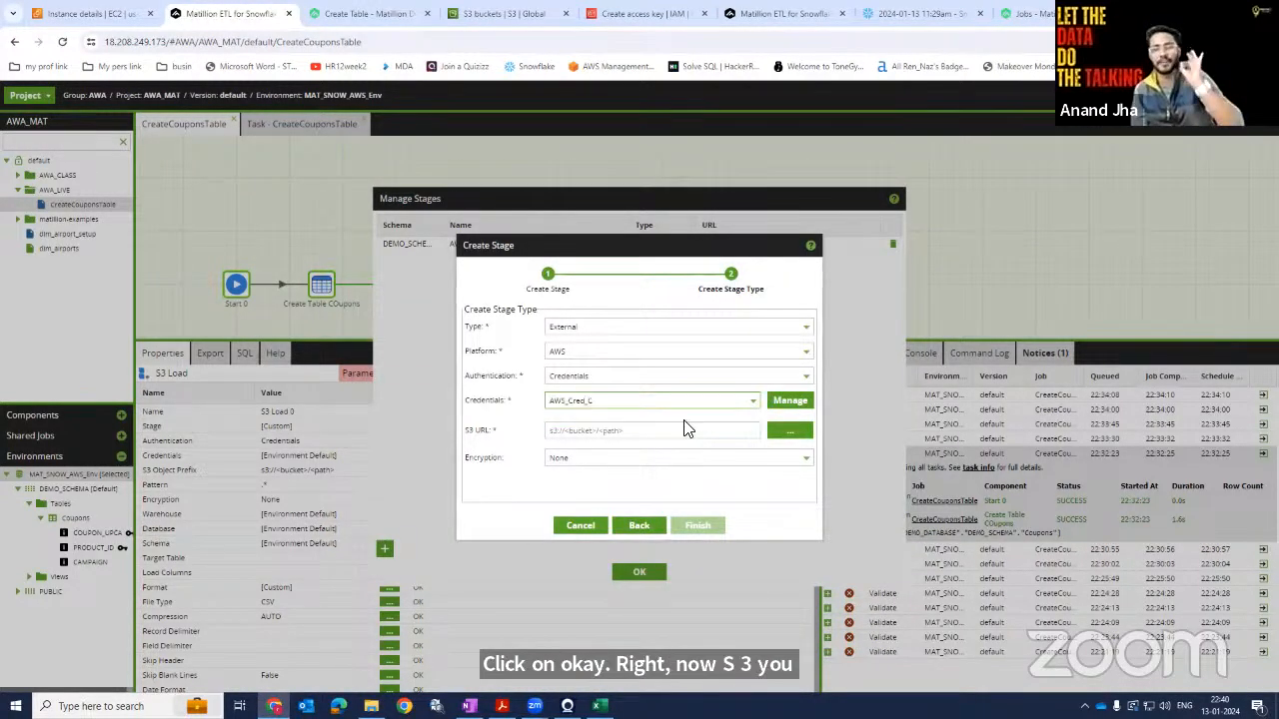
left_click(791, 432)
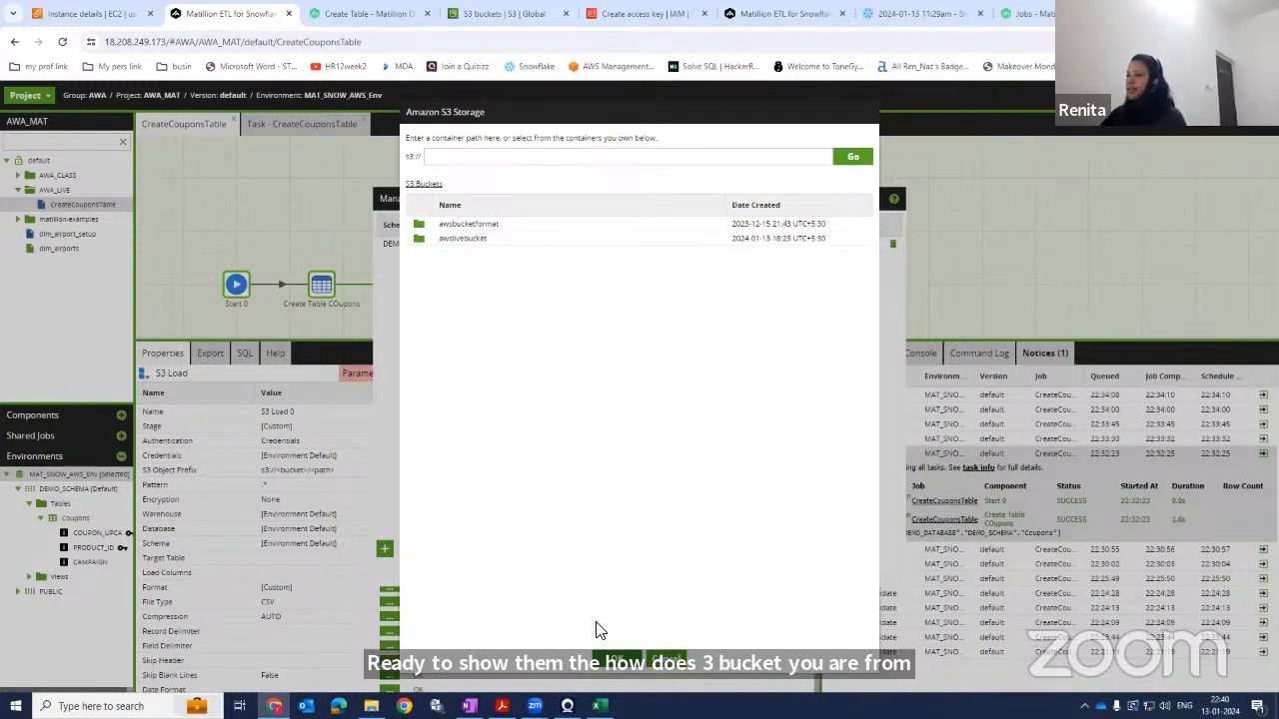
left_click(617, 662)
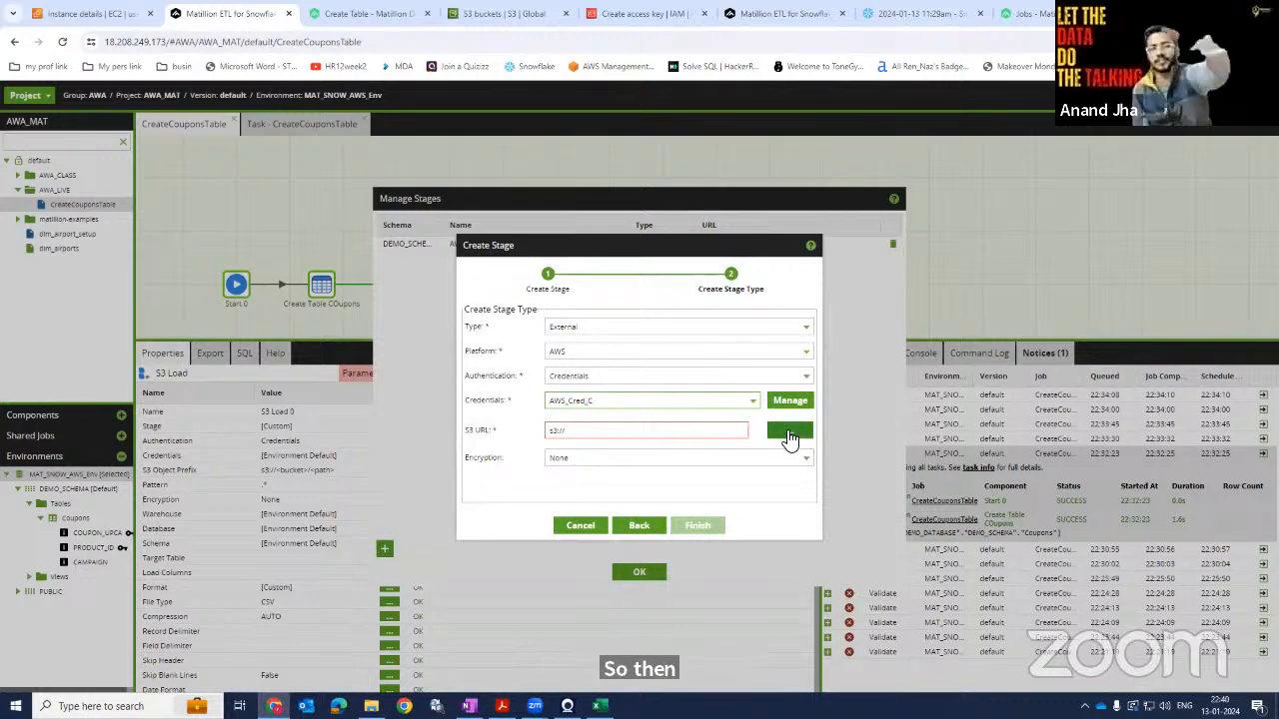
Open awslivebucket in the AWS S3 console in a new tab and examine its objects, permissions and properties.
left_click(80, 16)
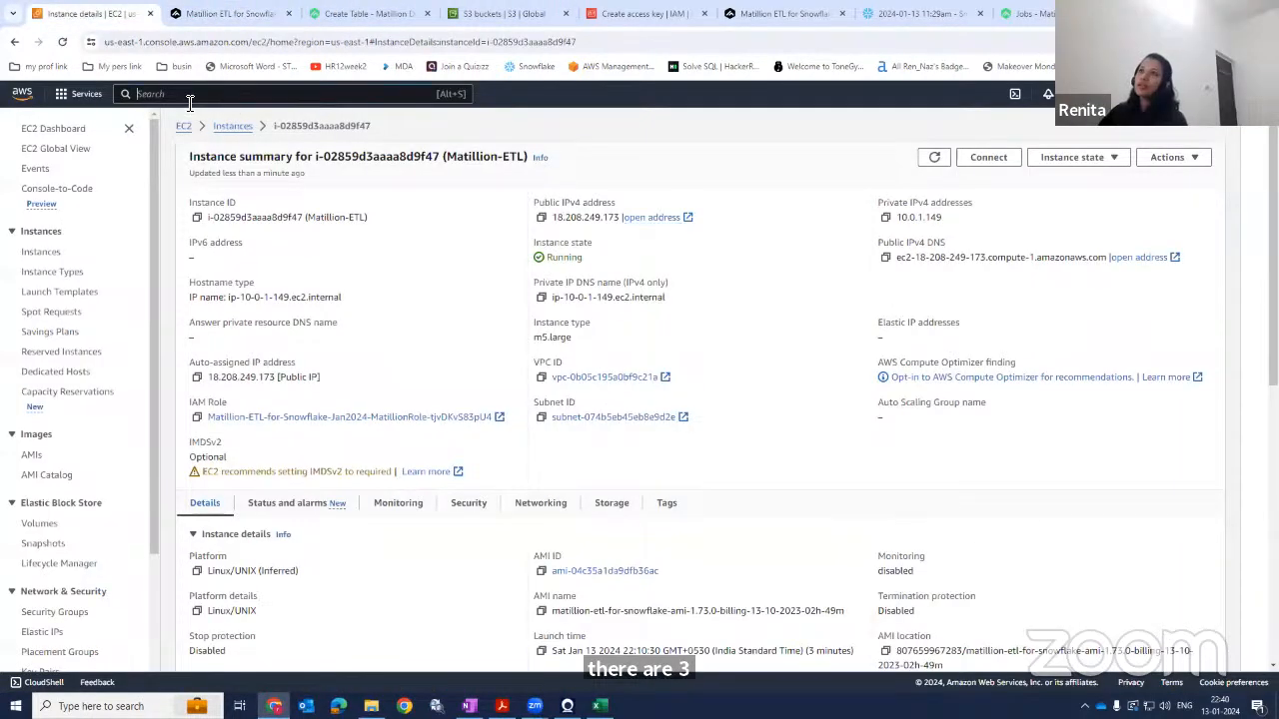
right_click(28, 94)
left_click(73, 117)
left_click(230, 14)
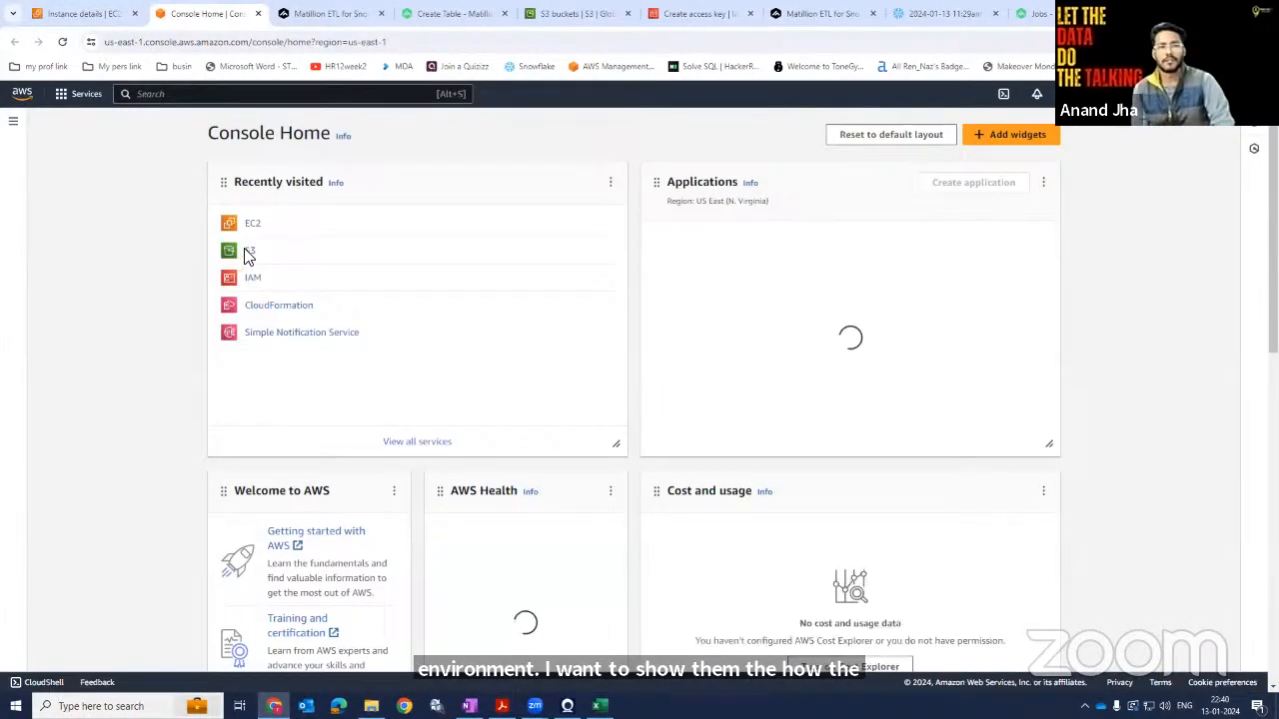
left_click(250, 251)
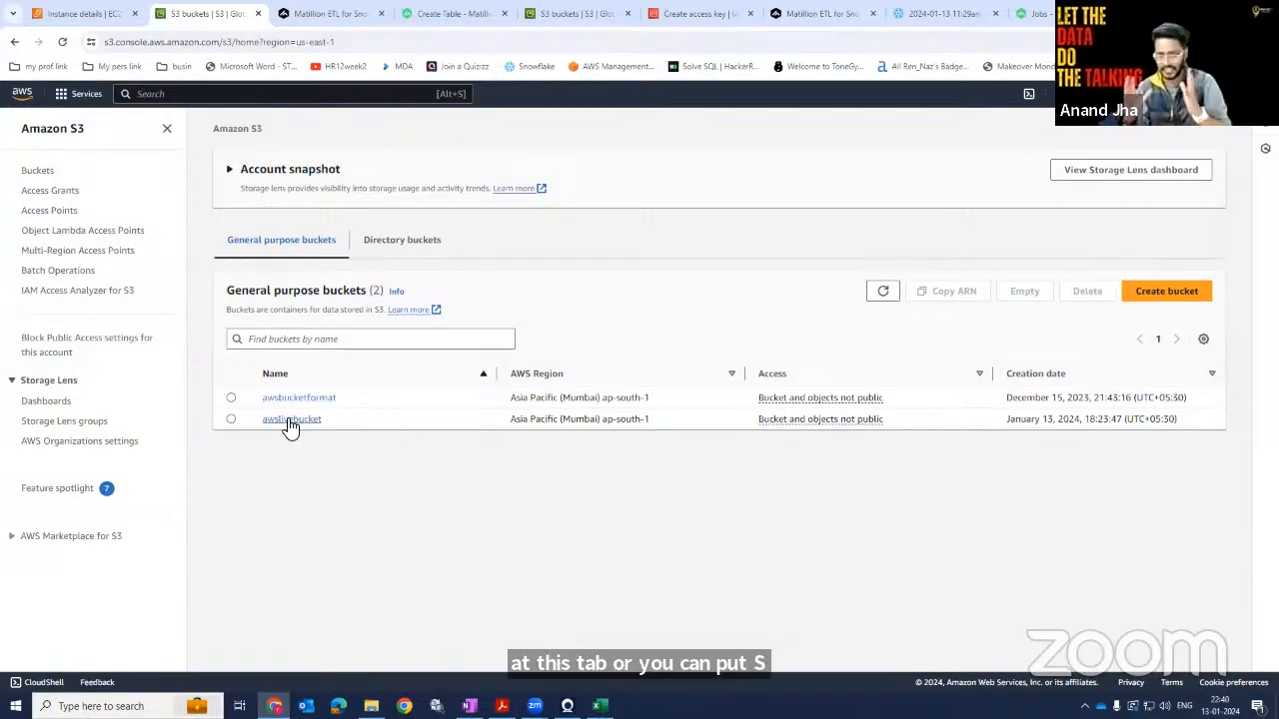
left_click(285, 421)
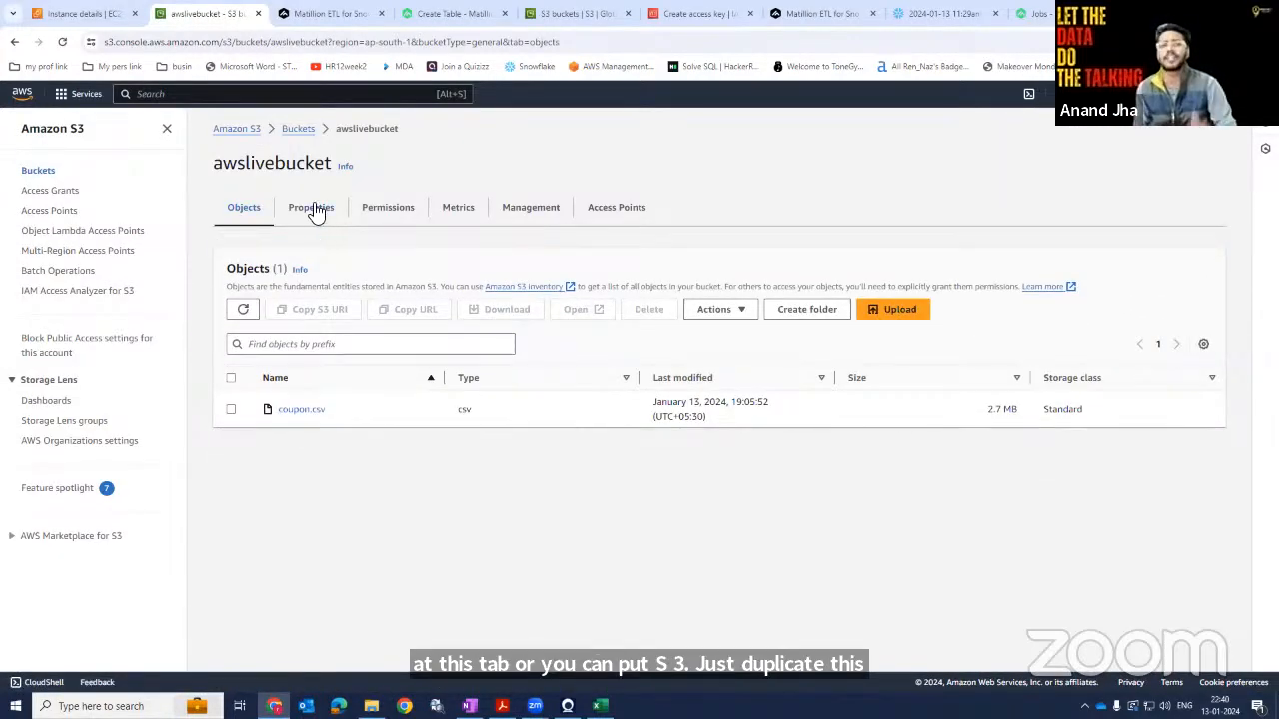
left_click(366, 215)
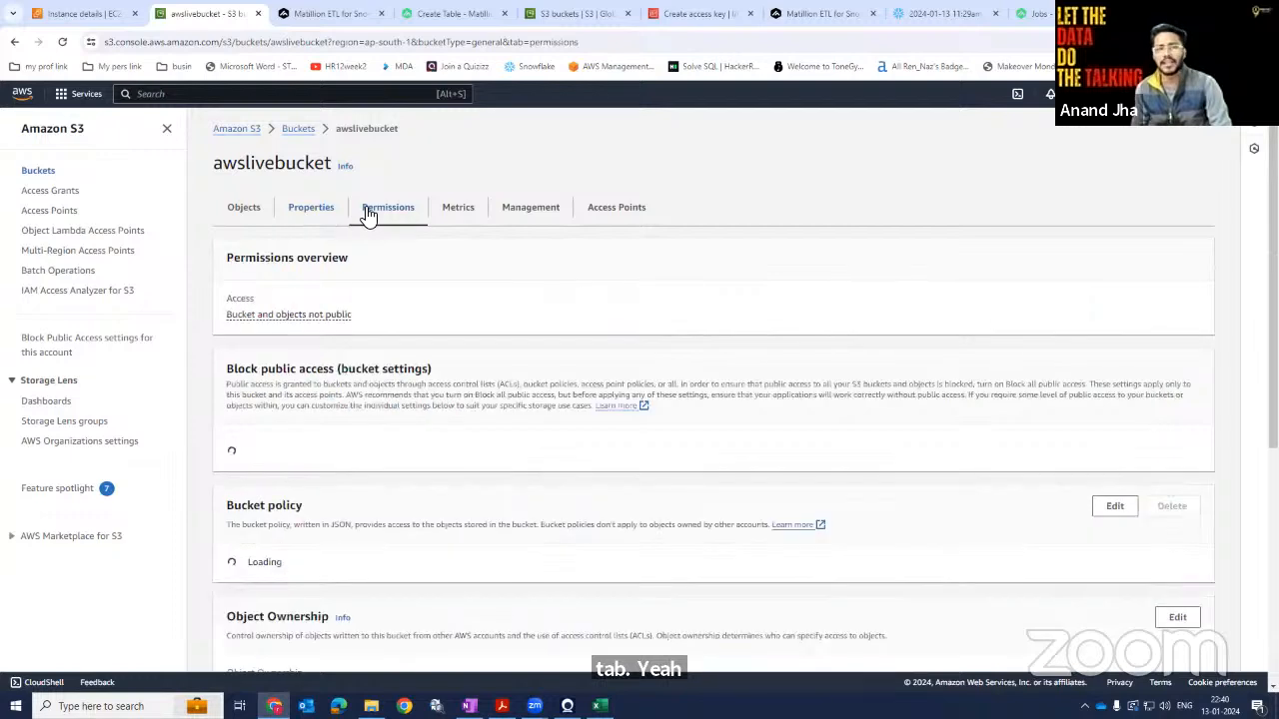
left_click(245, 211)
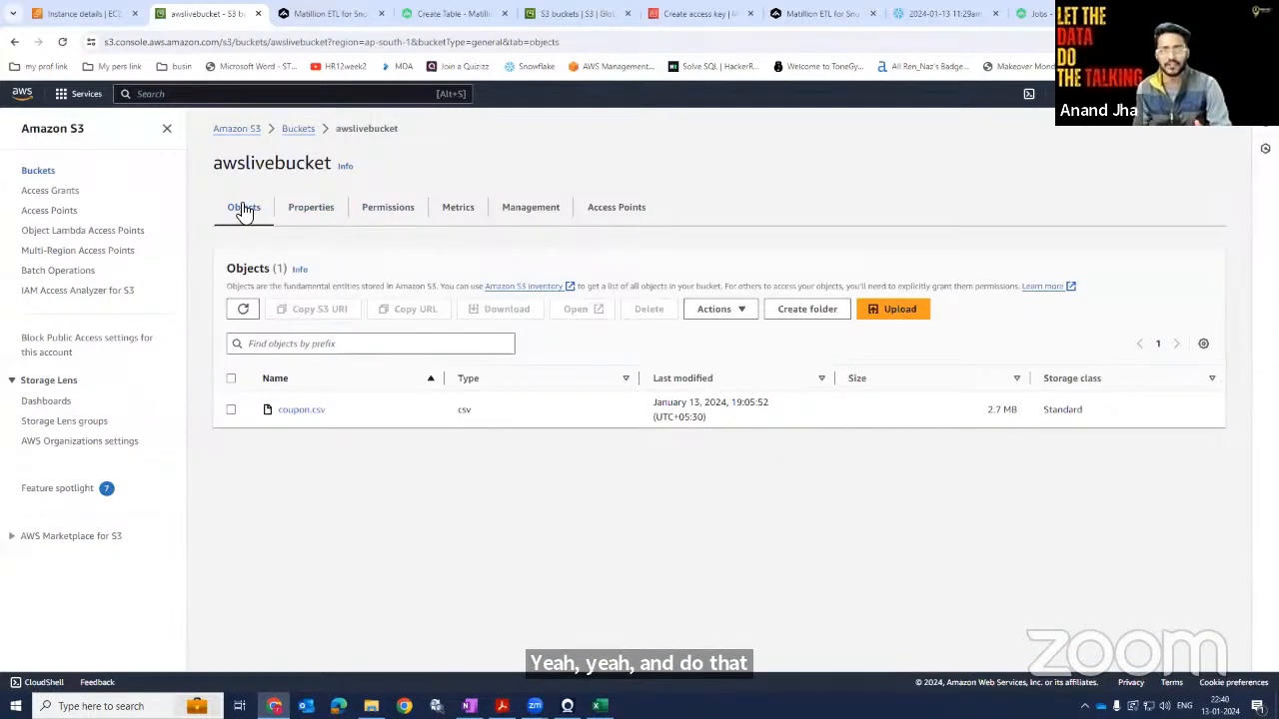
left_click(322, 213)
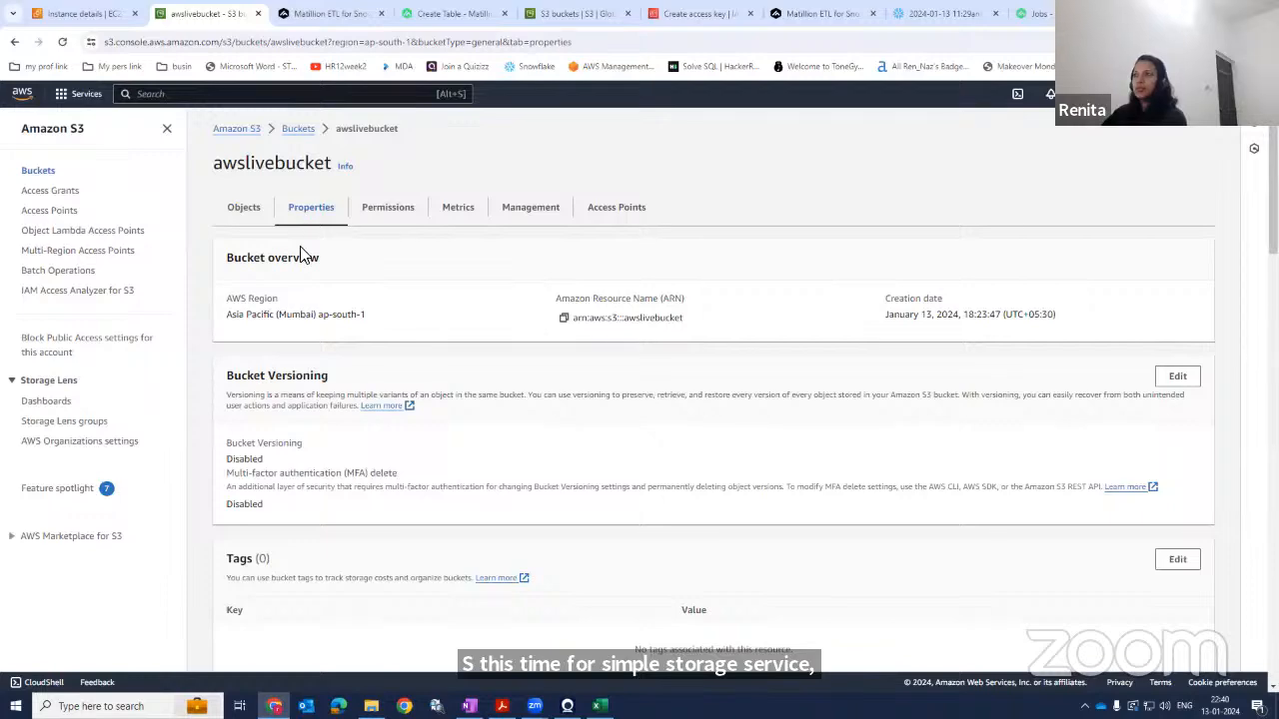
scroll(323, 289, "down", 2)
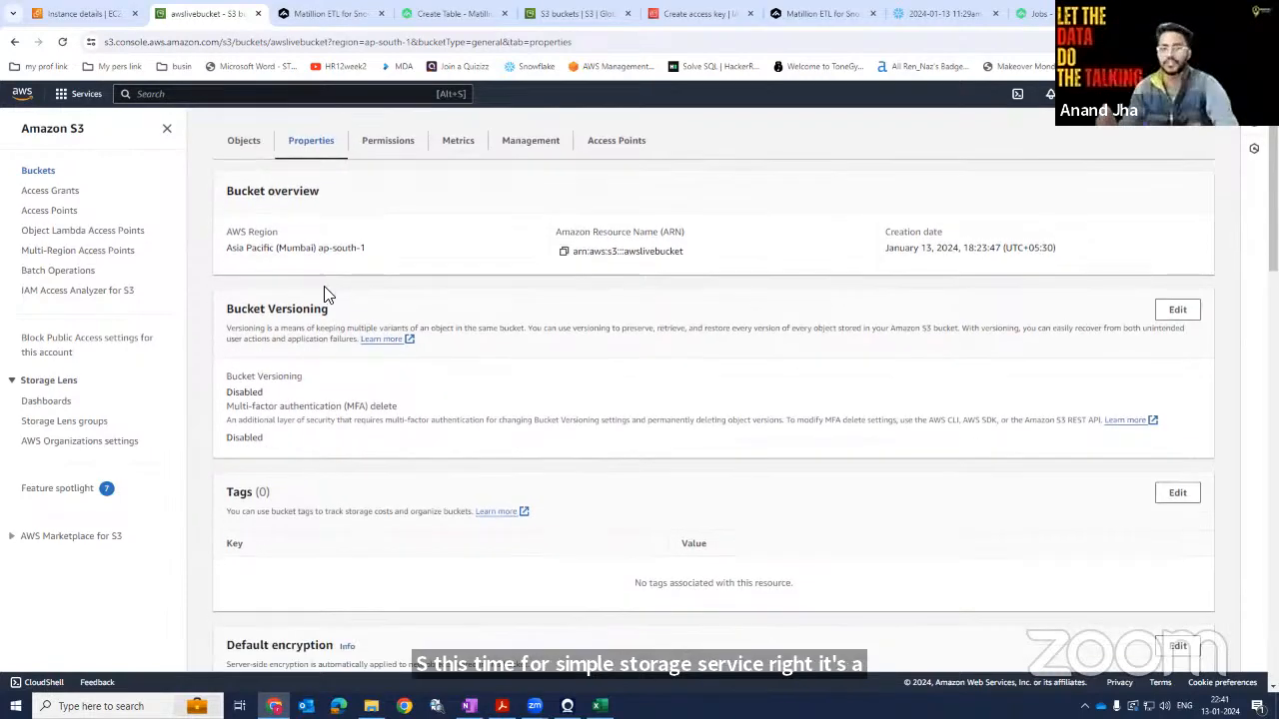
scroll(328, 289, "up", 2)
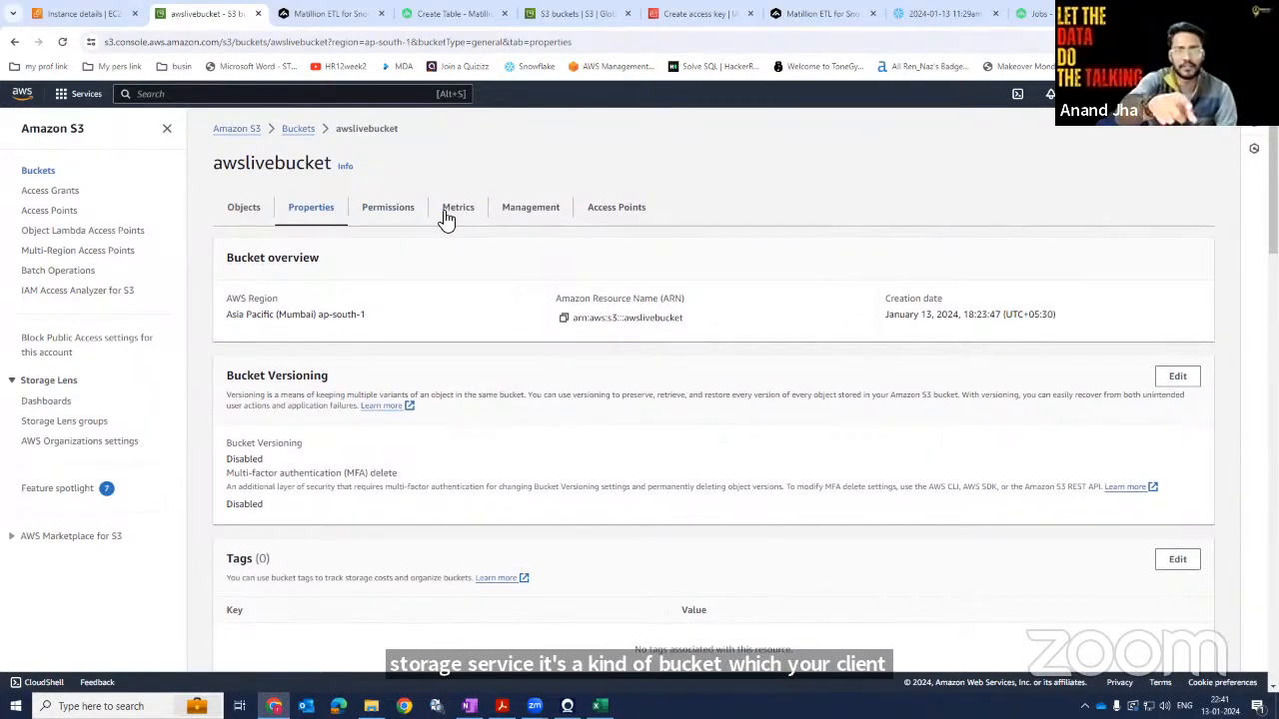
Examine the bucket's Management and Objects tabs and open their info panels.
left_click(536, 212)
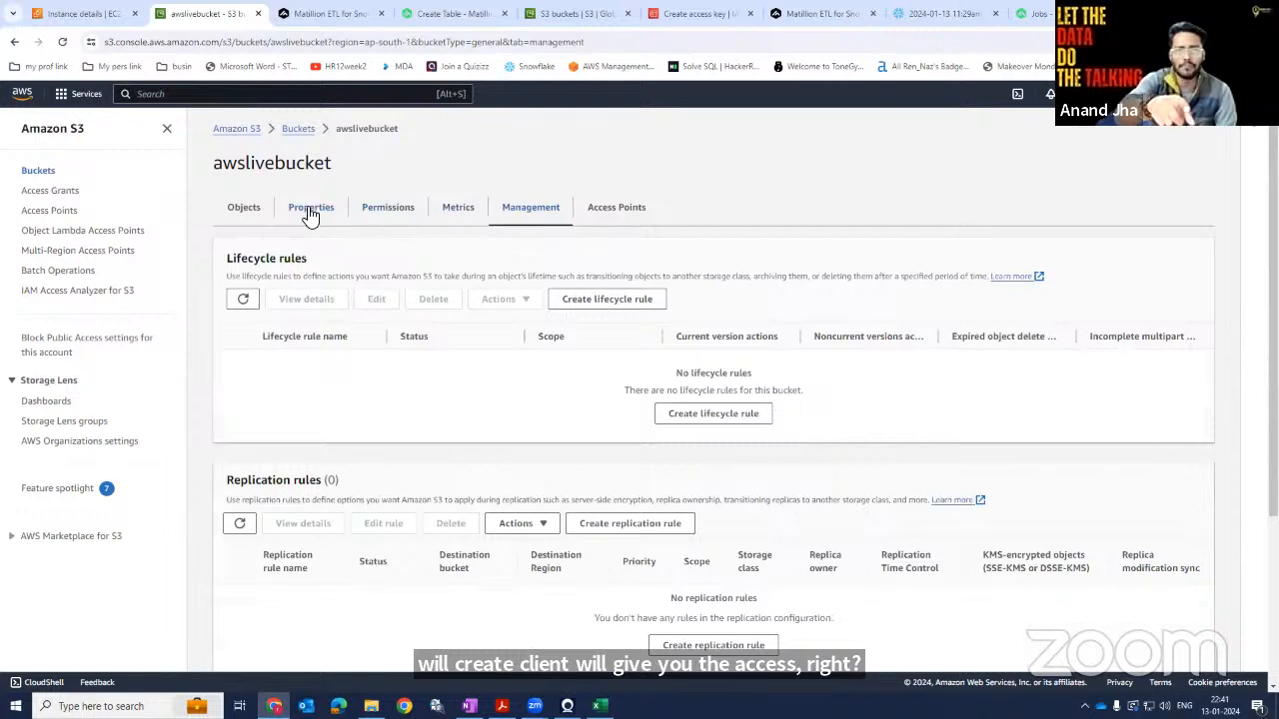
left_click(255, 213)
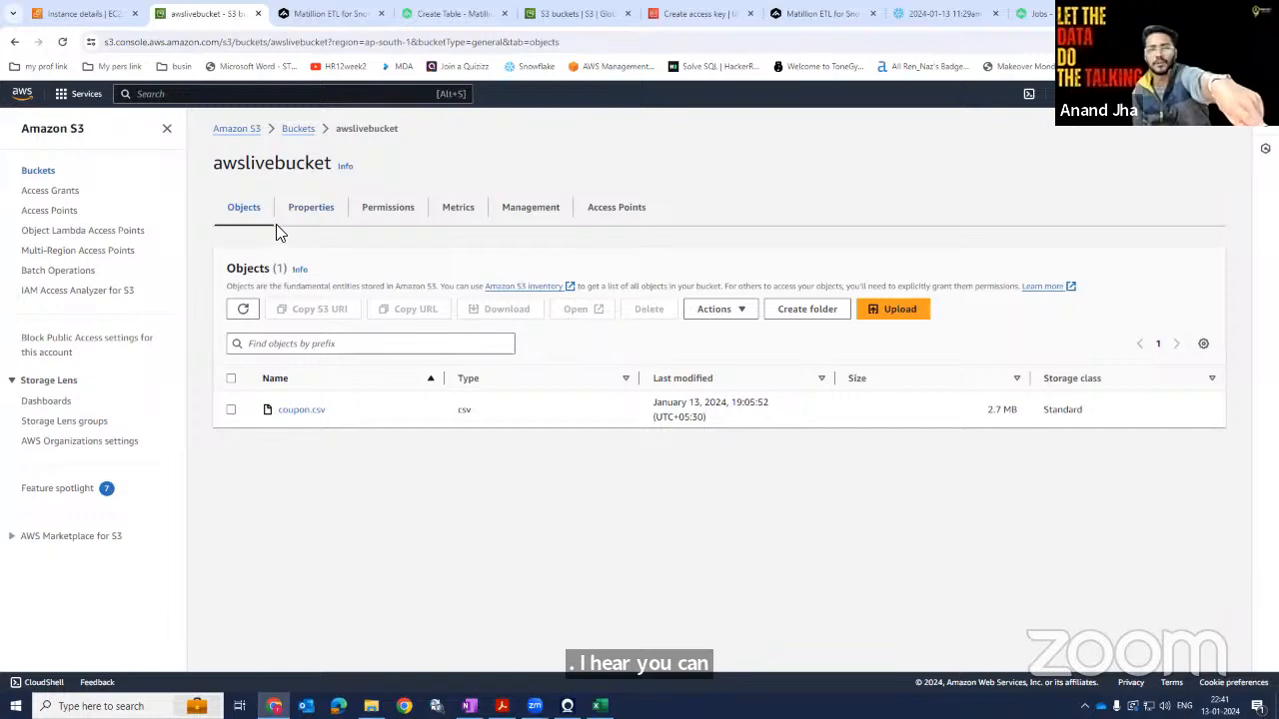
left_click(344, 167)
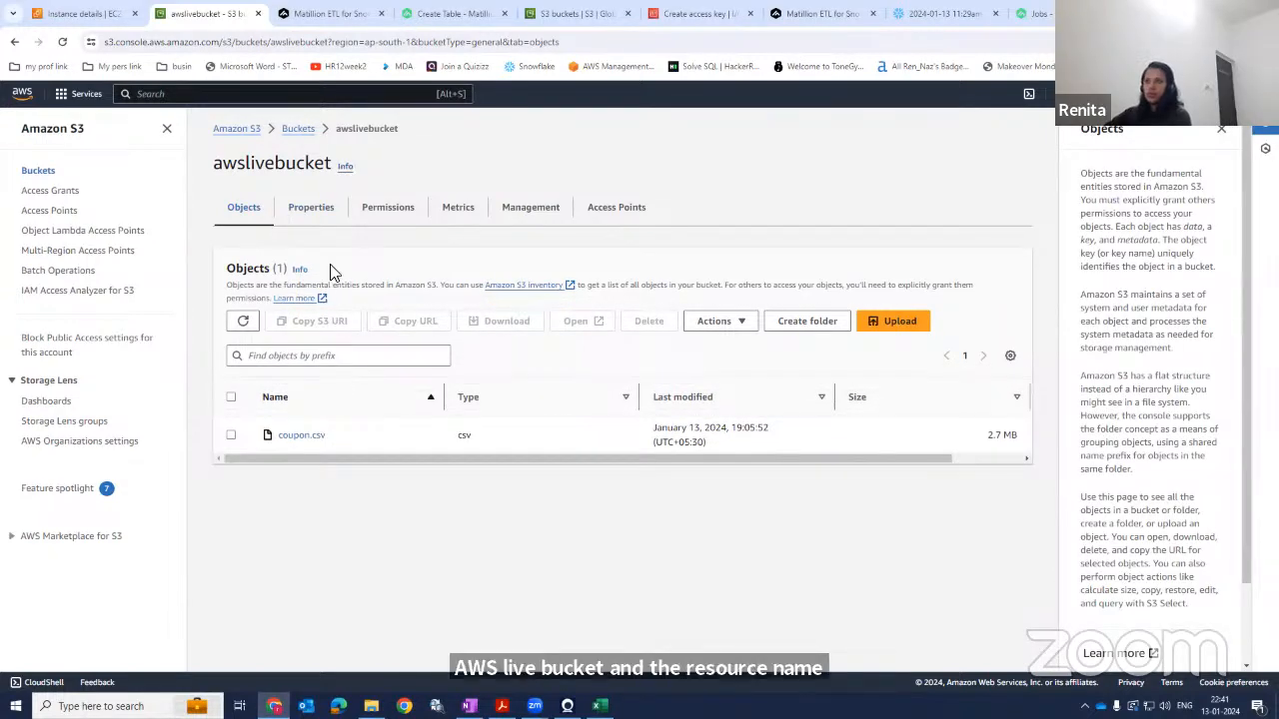
left_click(300, 269)
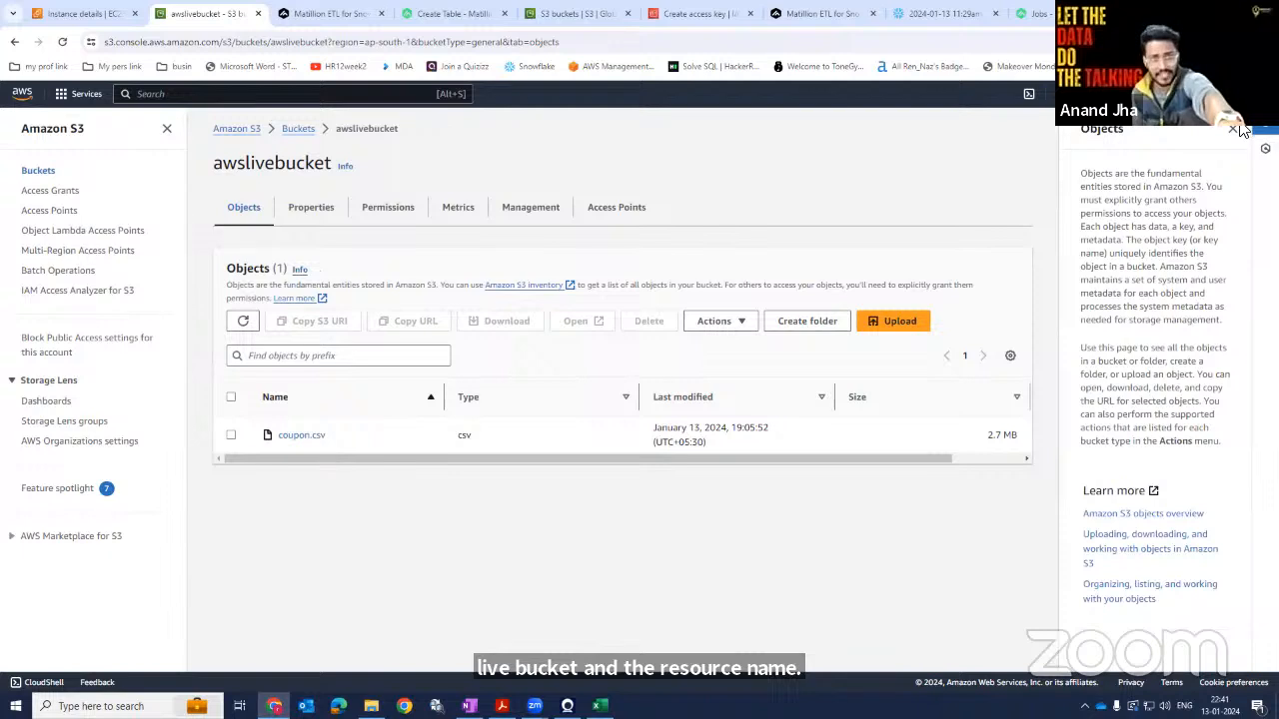
left_click(1235, 130)
Select coupon.csv in the bucket and copy its S3 URI.
left_click(231, 409)
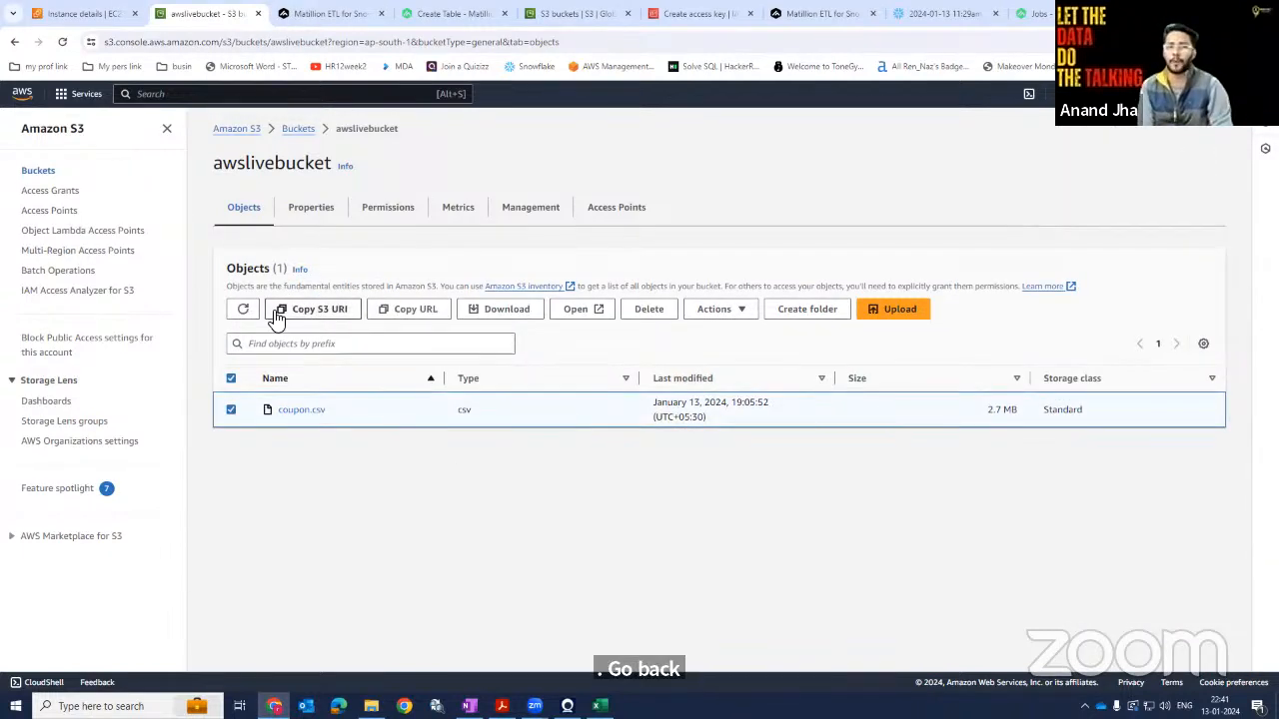
left_click(338, 312)
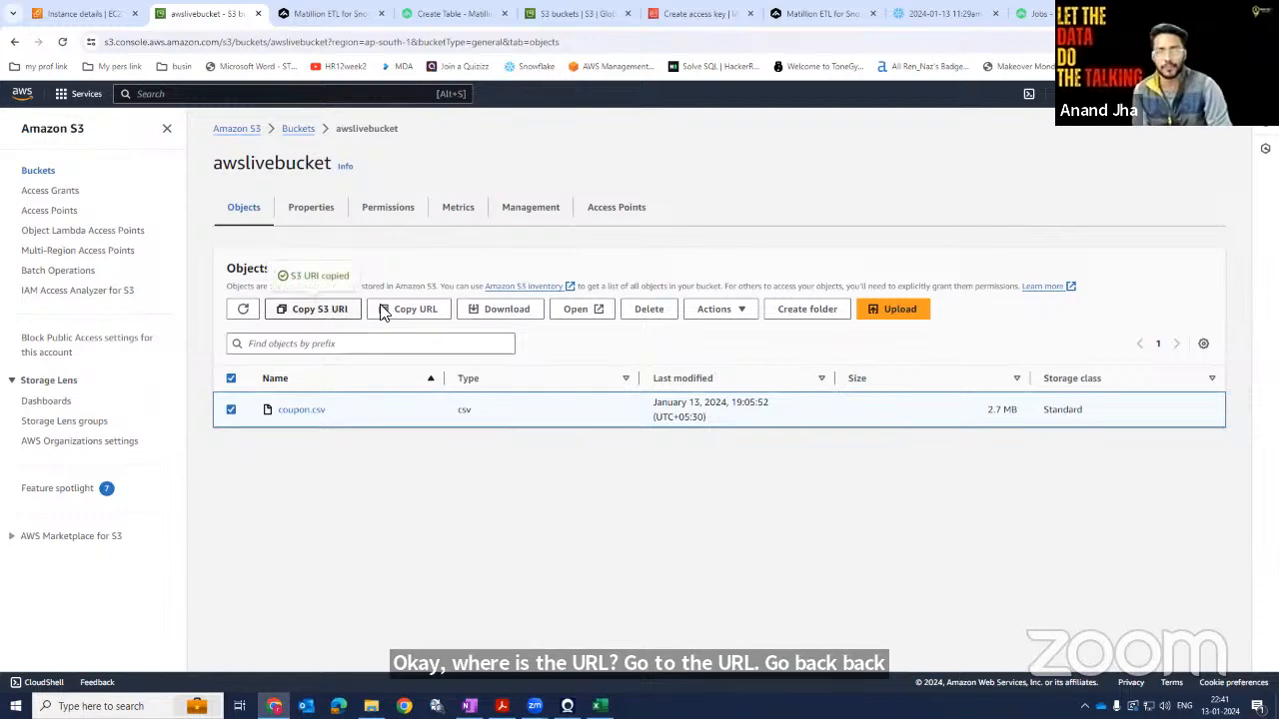
left_click(317, 212)
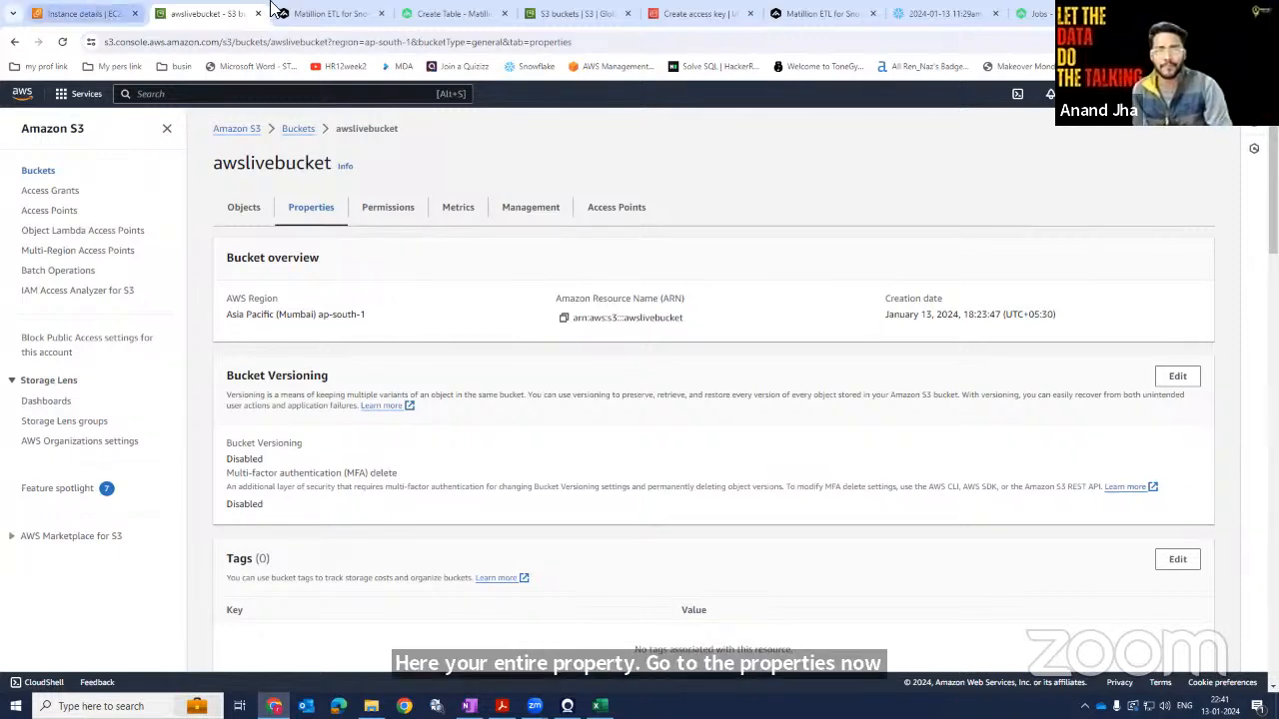
Back in Matillion, browse the S3 buckets and set the stage's S3 URL to awslivebucket.
left_click(331, 13)
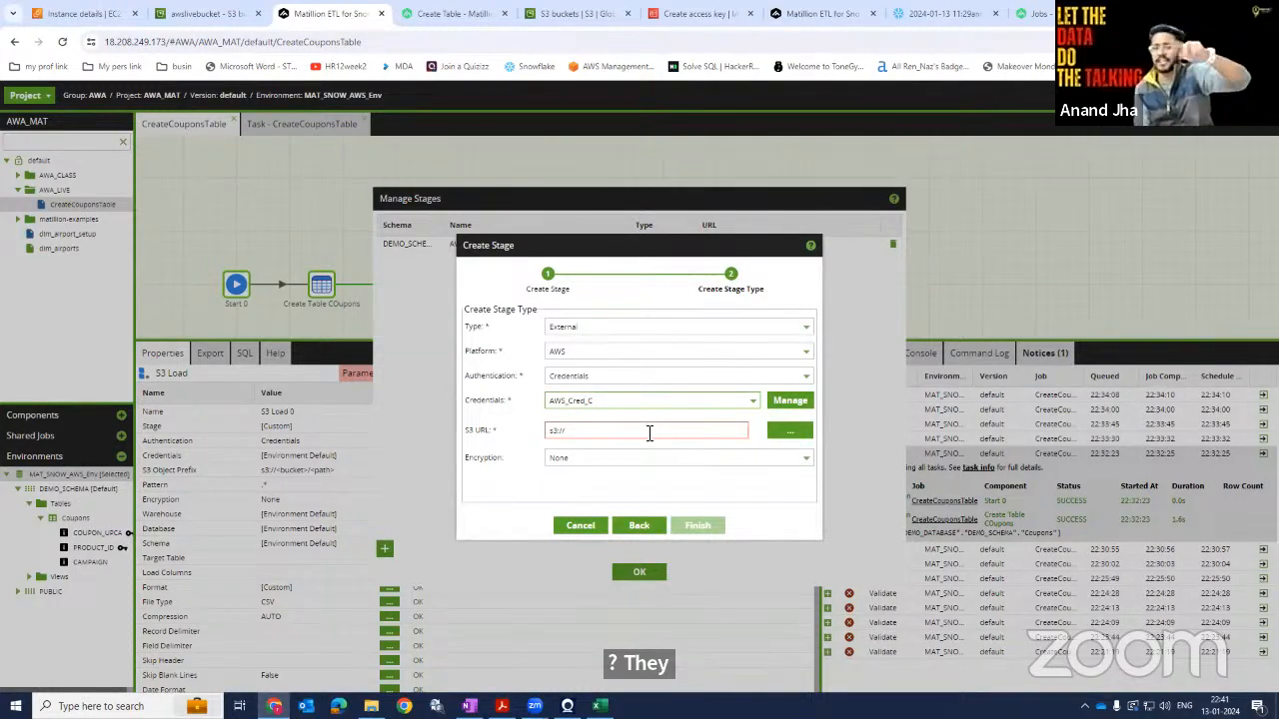
left_click(791, 440)
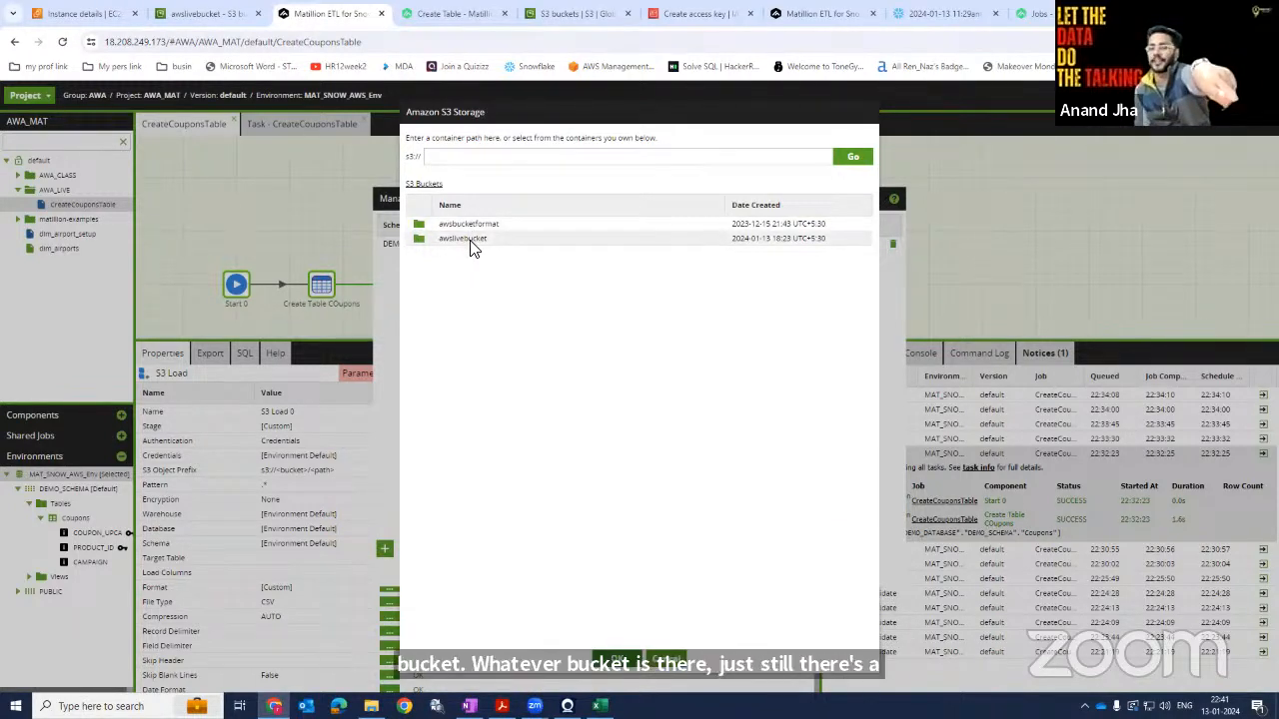
double_click(469, 241)
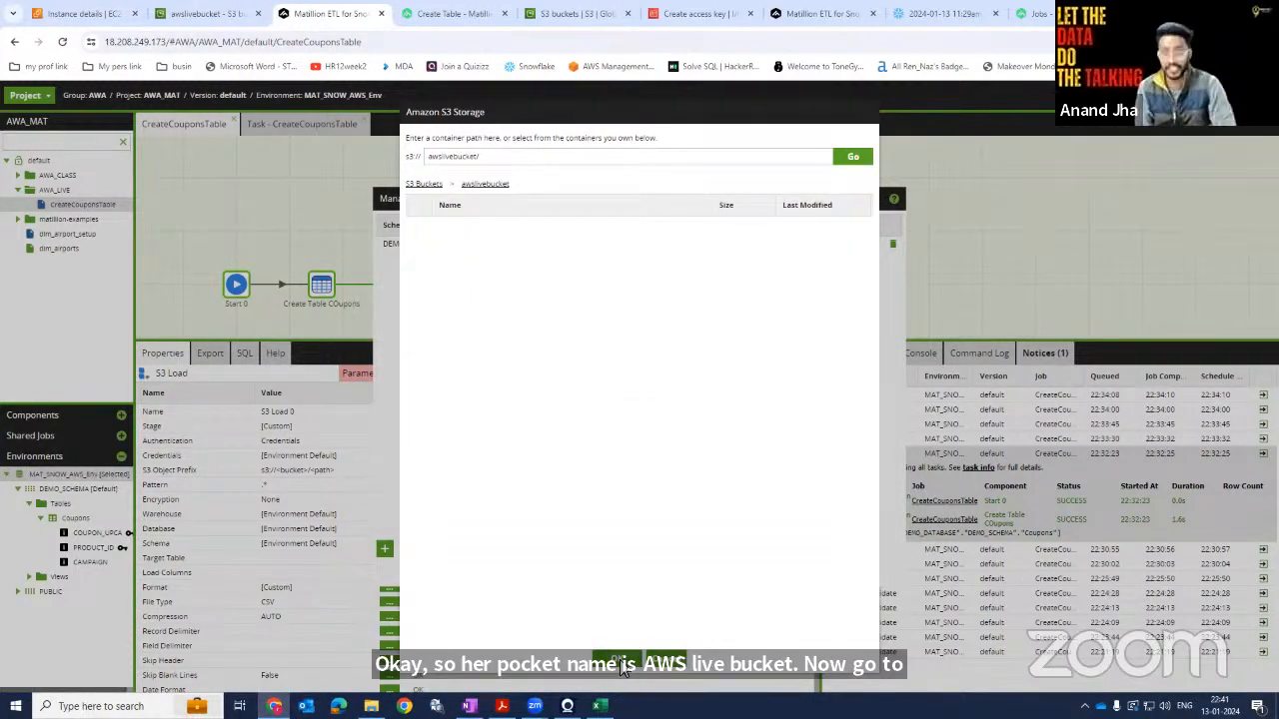
left_click(619, 663)
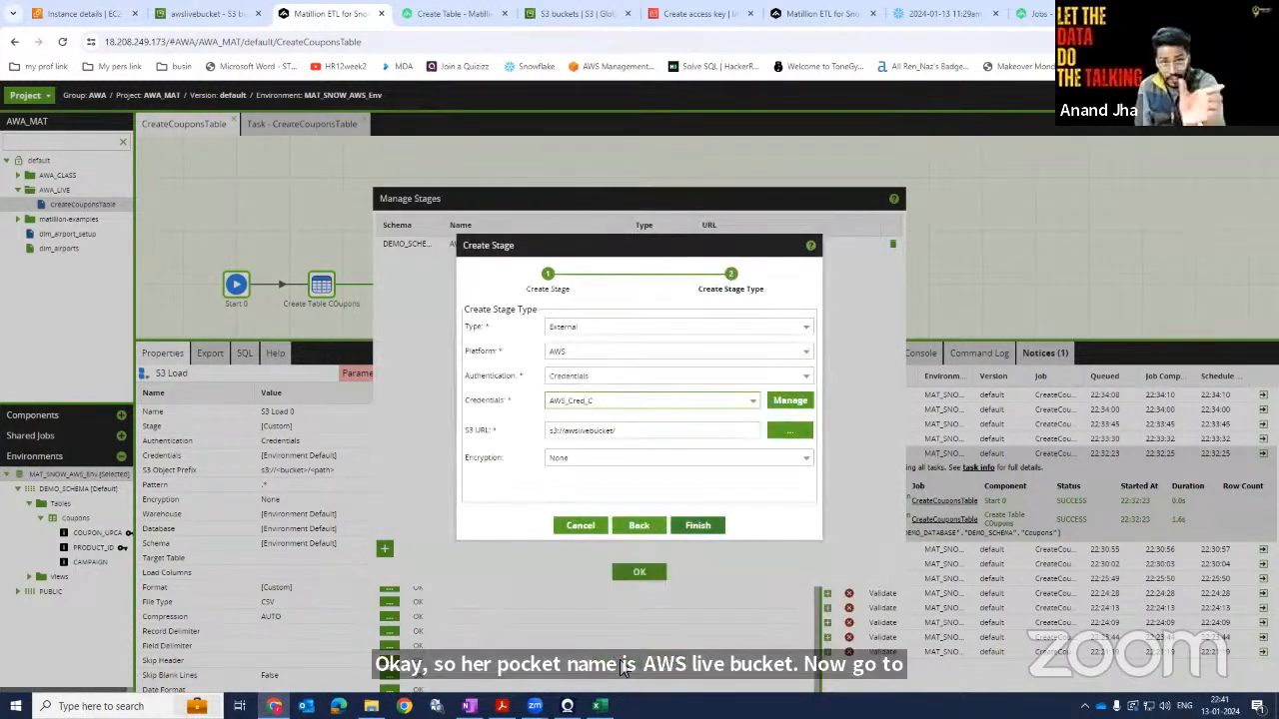
Leave encryption as None, finish creating the stage and close the Manage Stages dialog.
left_click(800, 459)
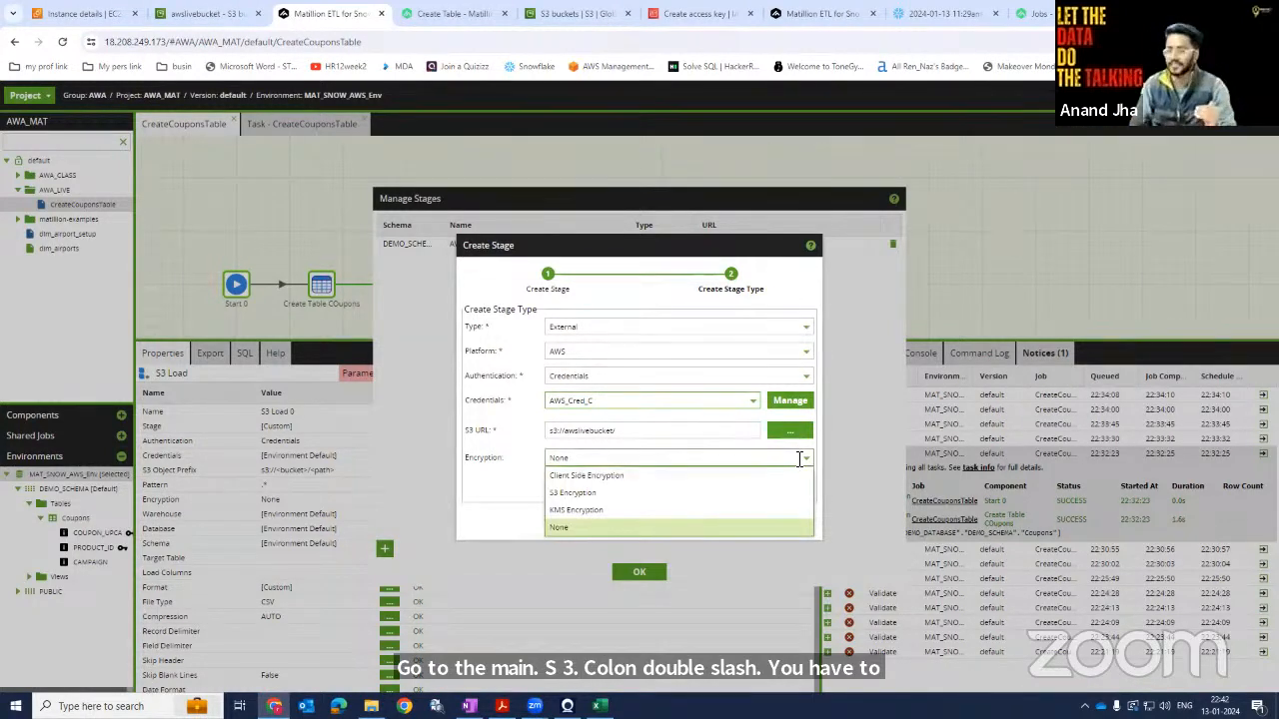
left_click(540, 471)
left_click(587, 454)
left_click(586, 455)
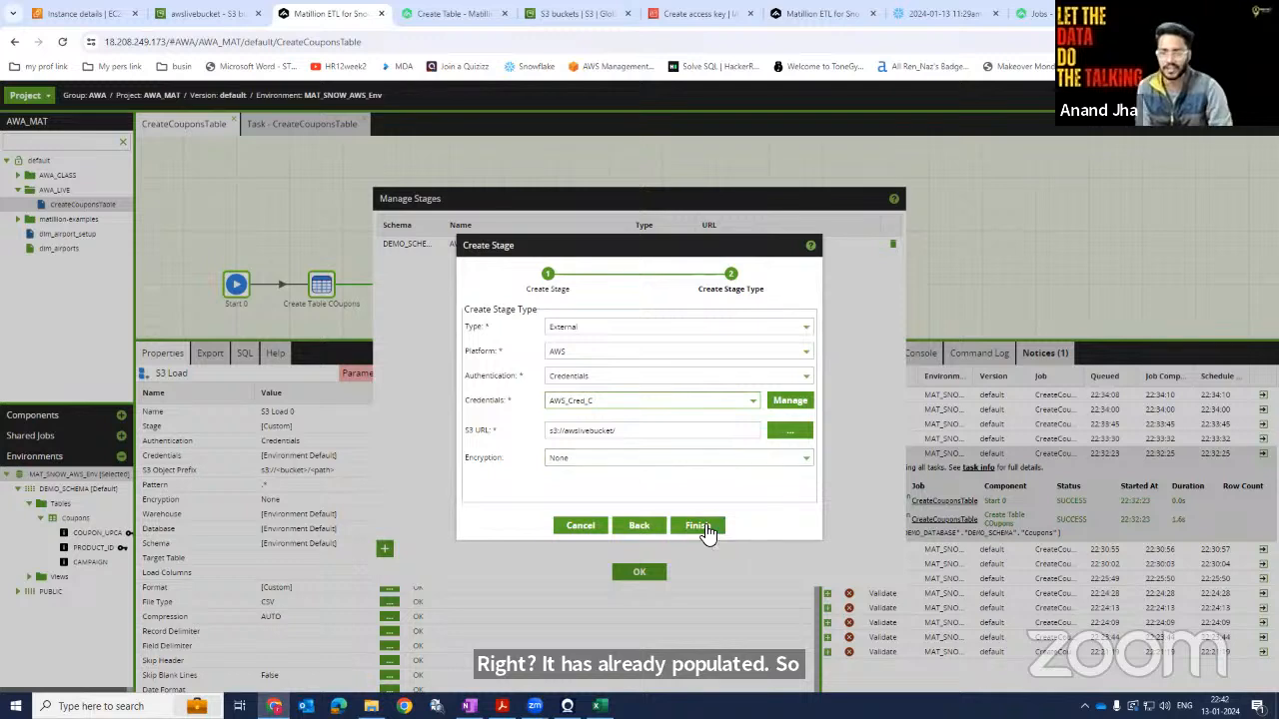
left_click(706, 529)
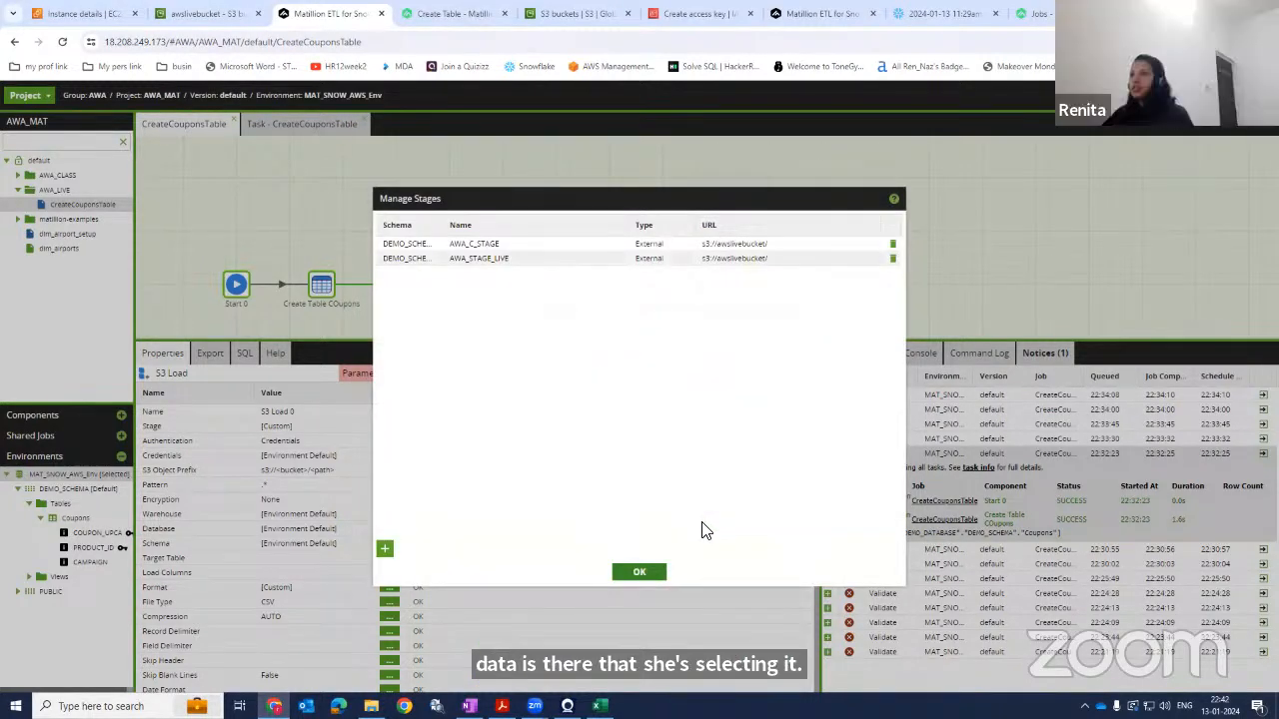
left_click(640, 574)
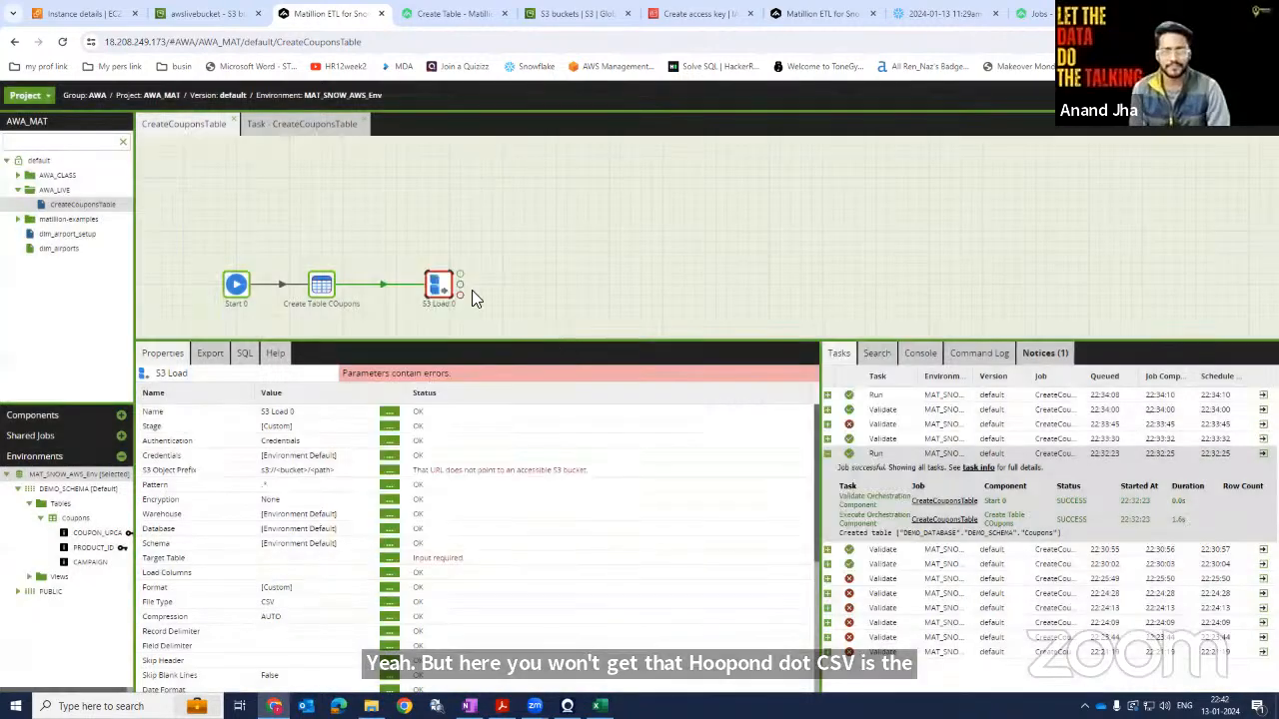
Set the S3 Load component's Stage property to AWA_STAGE_LIVE.
left_click(388, 425)
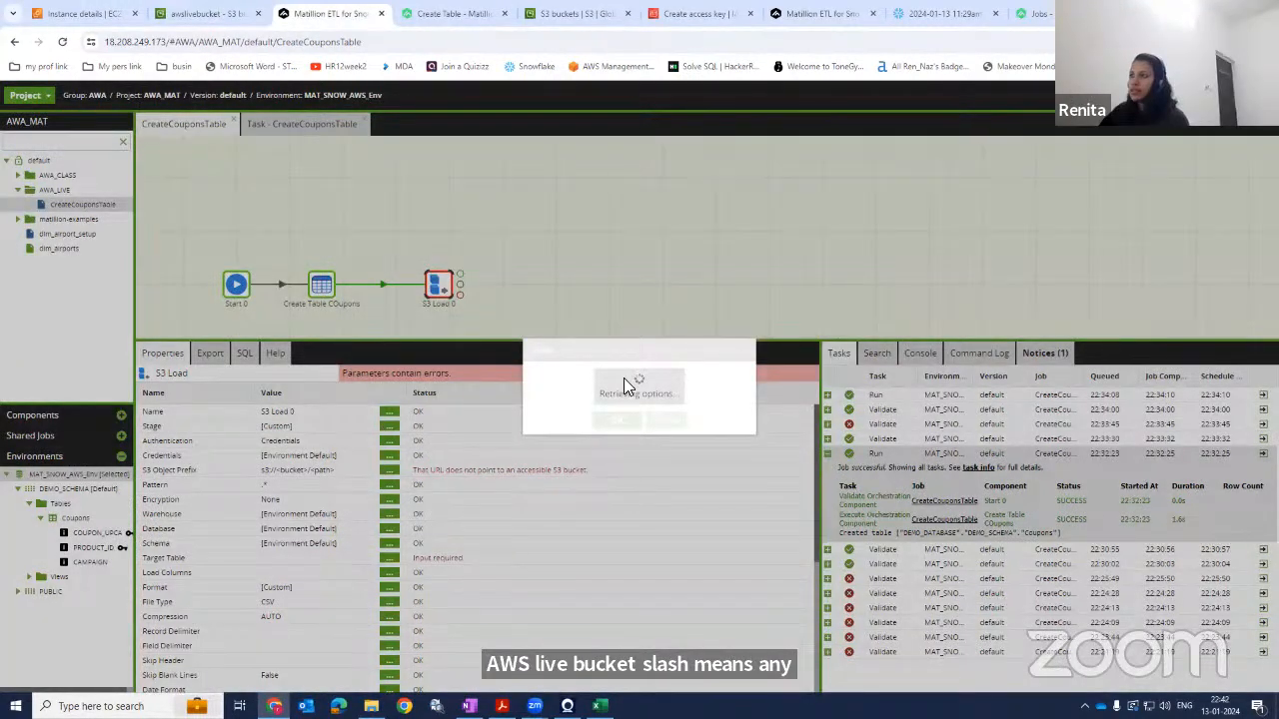
left_click(599, 372)
left_click(582, 428)
left_click(606, 427)
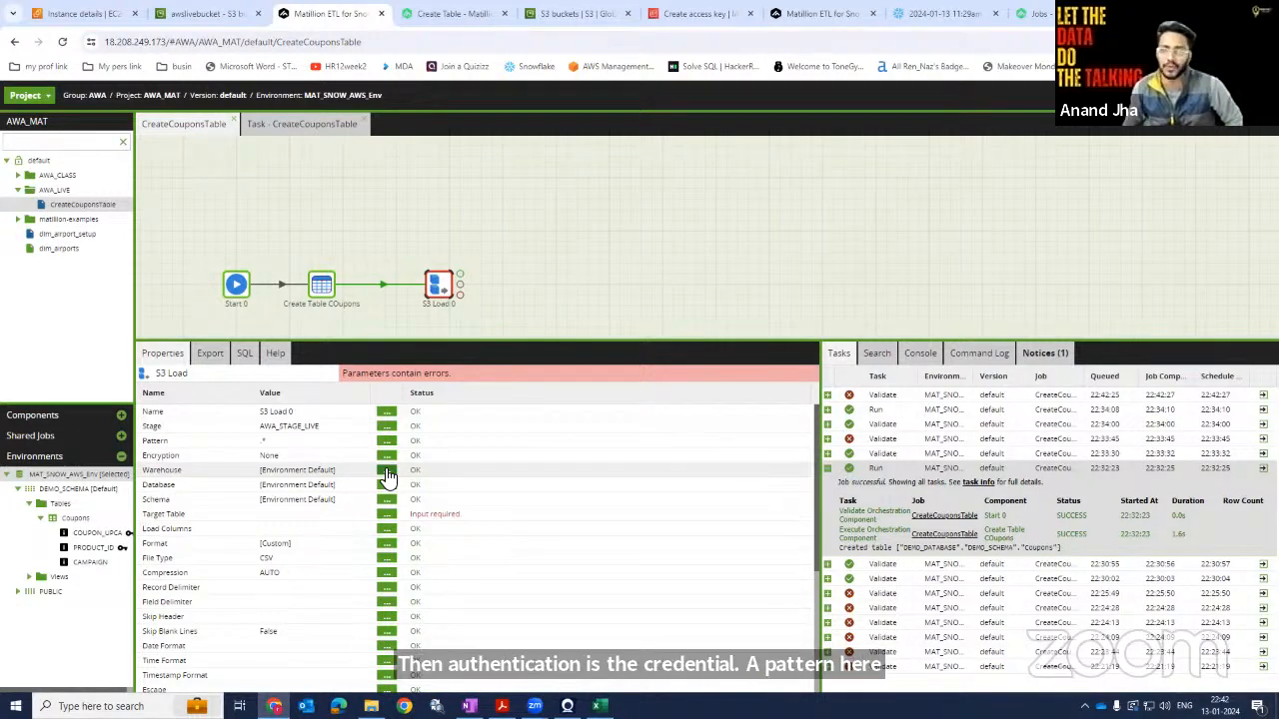
Set the S3 Load component's Warehouse to COMPUTE_WH.
left_click(387, 472)
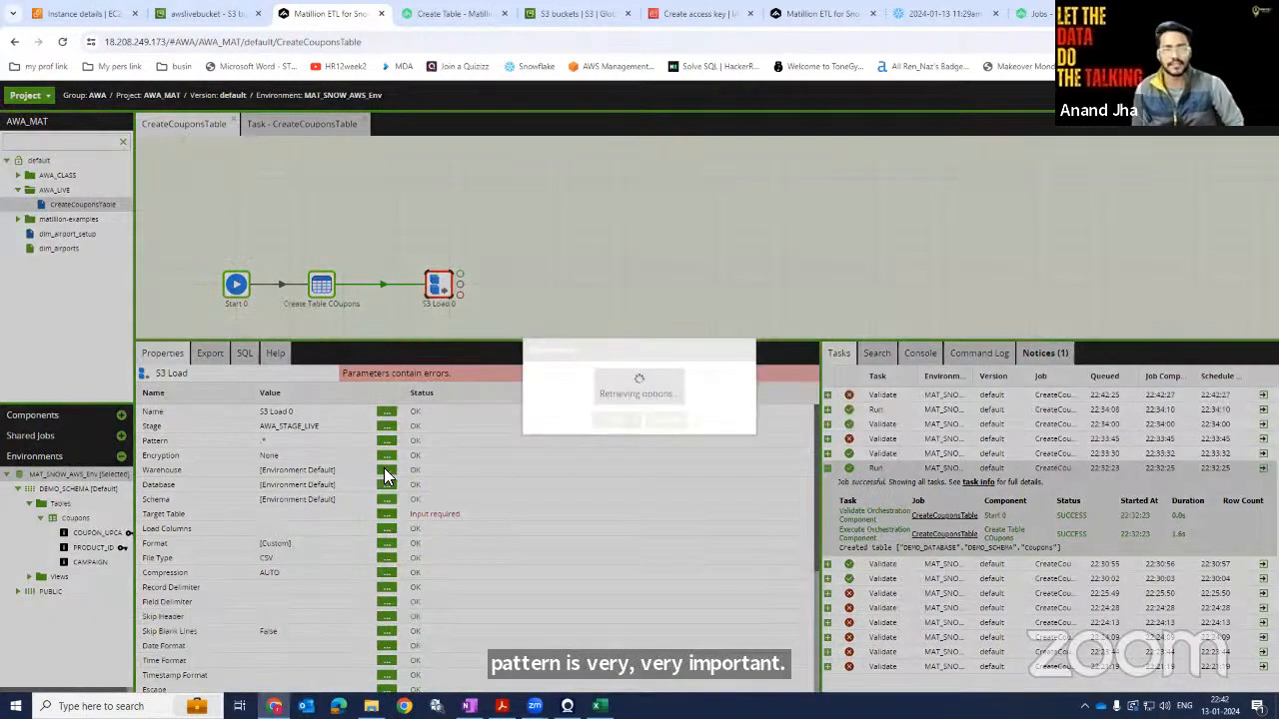
left_click(655, 375)
left_click(543, 409)
left_click(608, 419)
Set the S3 Load component's Database to DEMO_DATABASE.
left_click(387, 486)
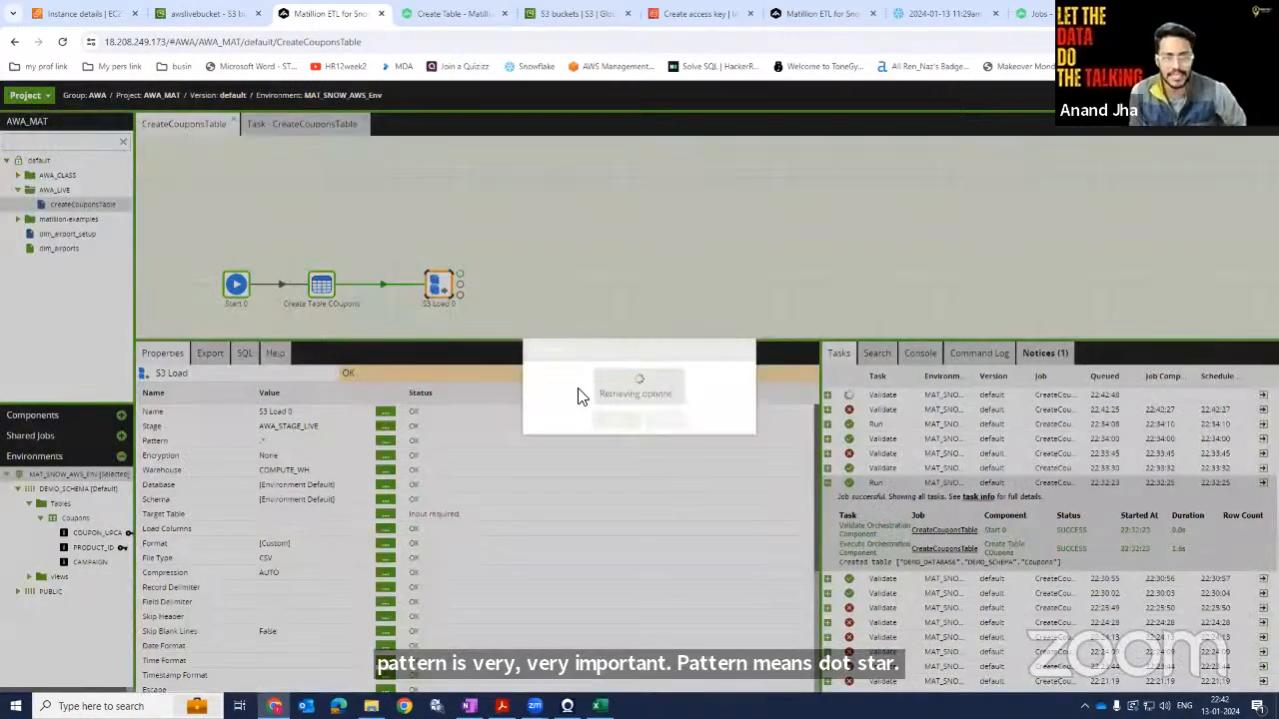
left_click(579, 376)
left_click(576, 418)
left_click(606, 423)
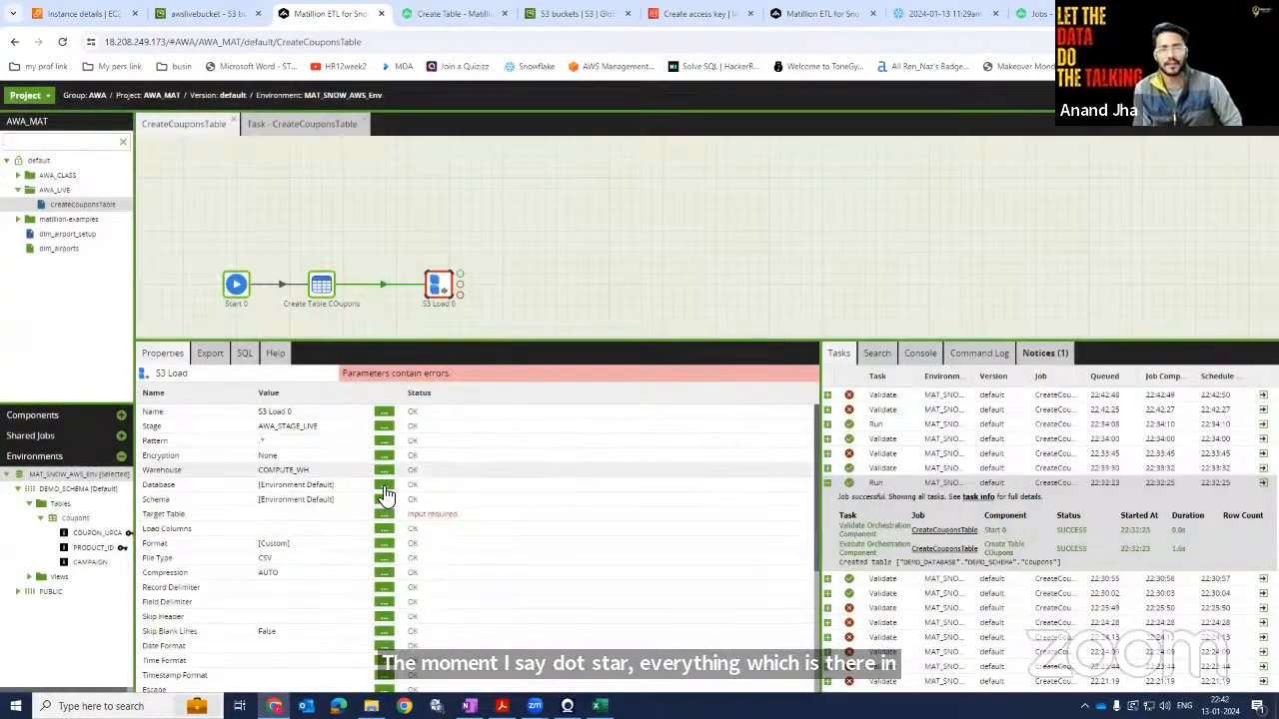
left_click(386, 483)
left_click(577, 377)
left_click(571, 418)
left_click(610, 421)
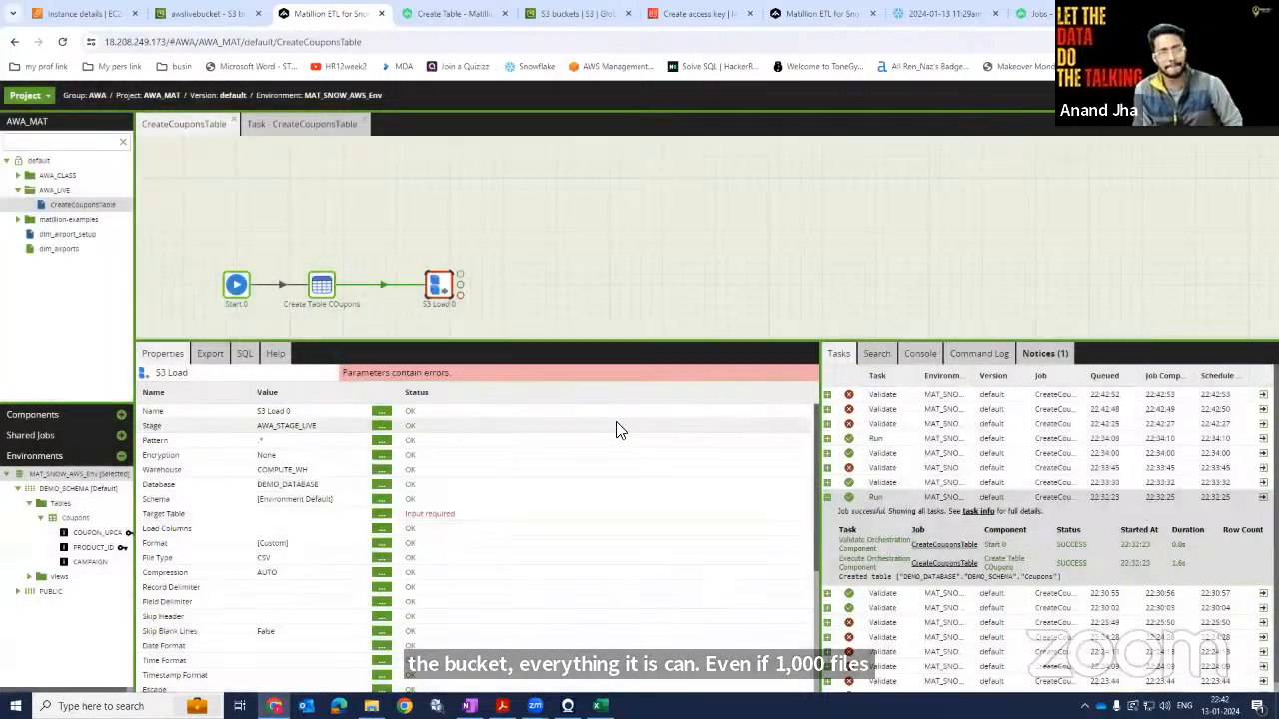
Set the S3 Load component's Target Table to Coupons.
left_click(380, 514)
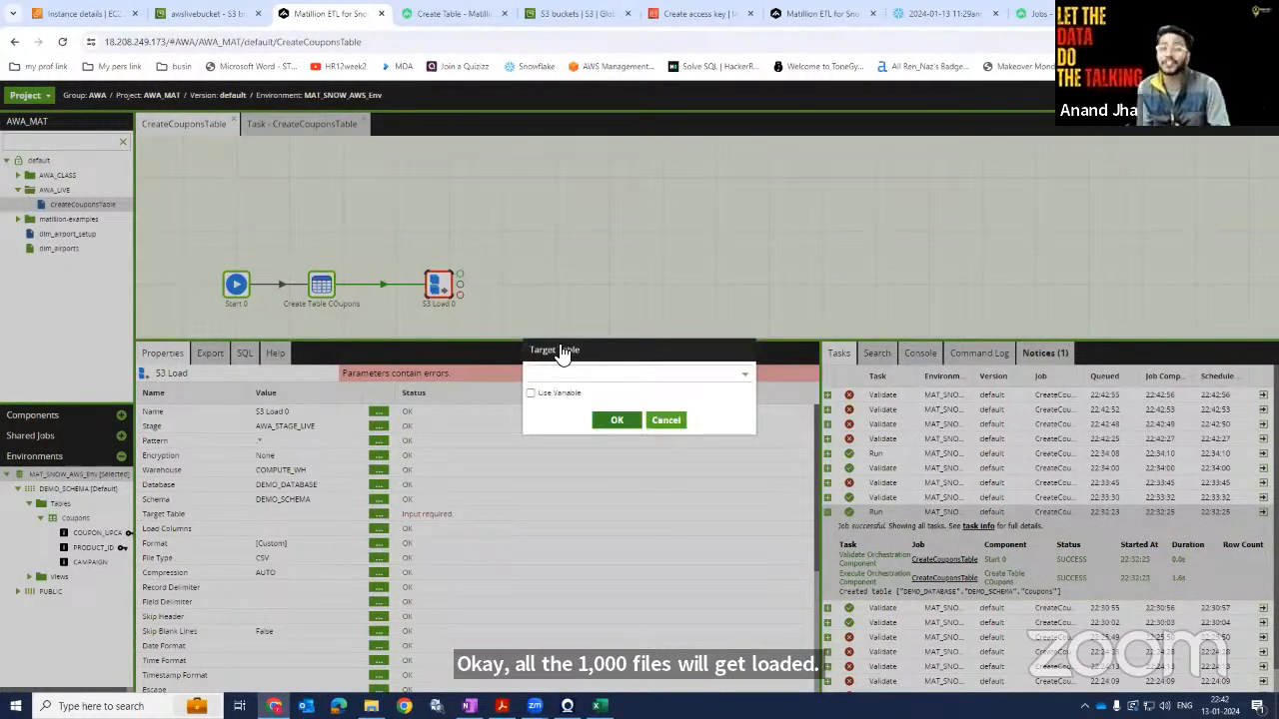
left_click(592, 375)
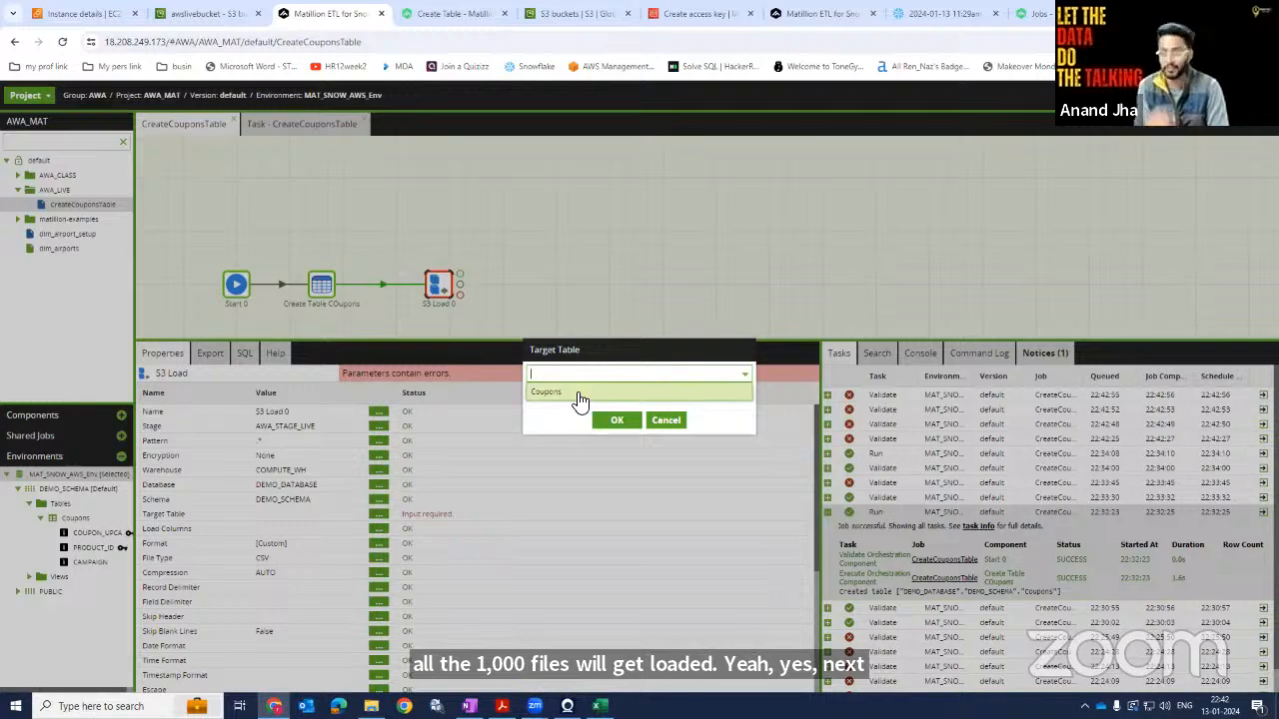
left_click(578, 395)
left_click(616, 421)
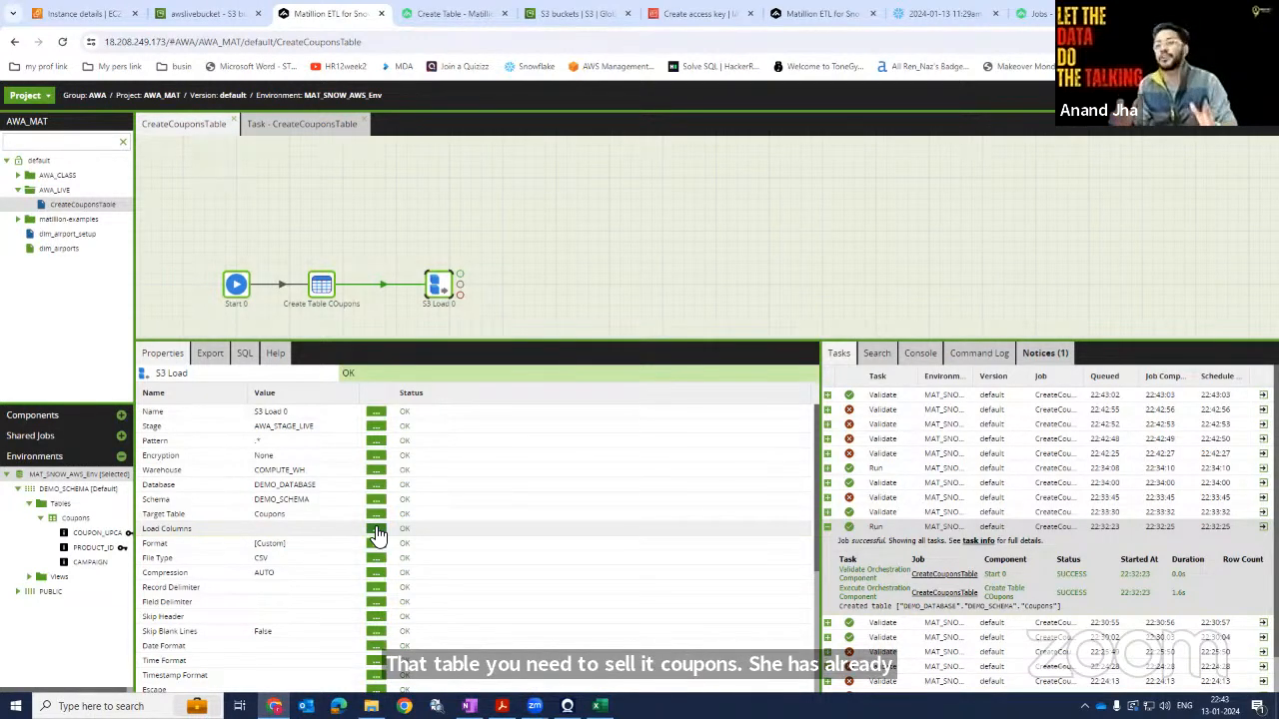
Add all columns COUPON_UPCA, PRODUCT_ID and CAMPAIGN as Load Columns.
left_click(376, 531)
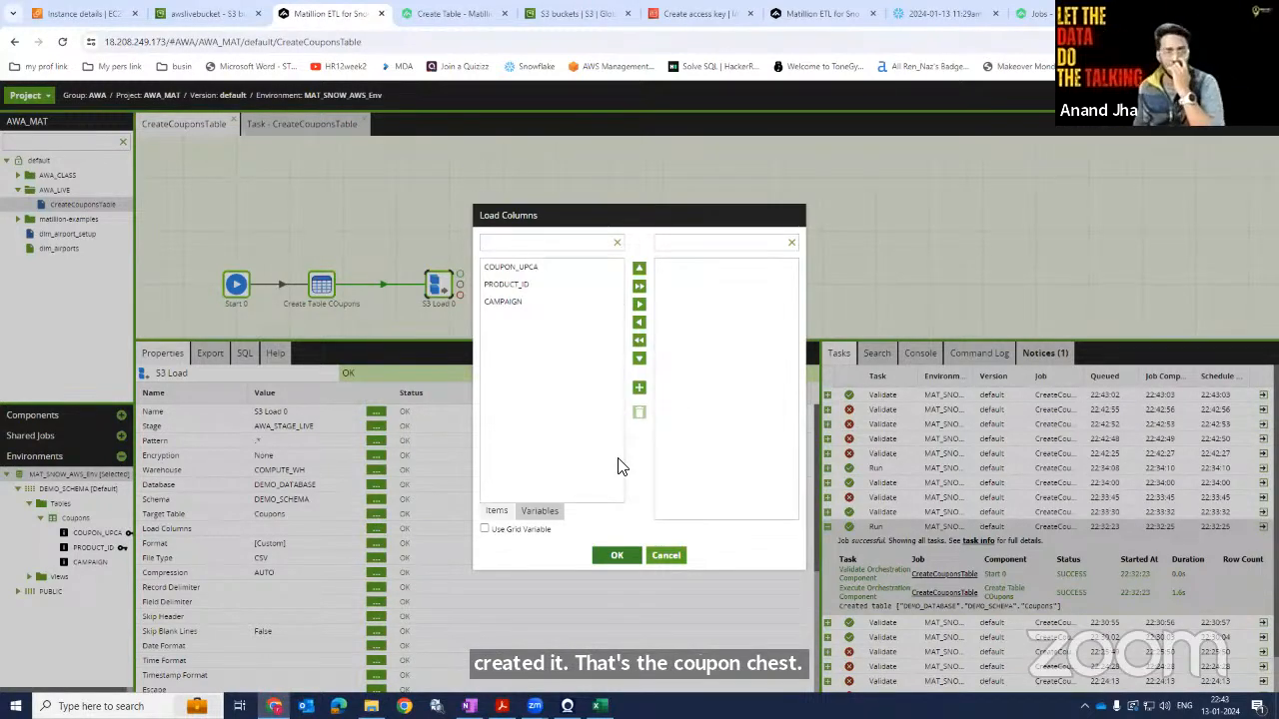
left_click(639, 285)
left_click(616, 557)
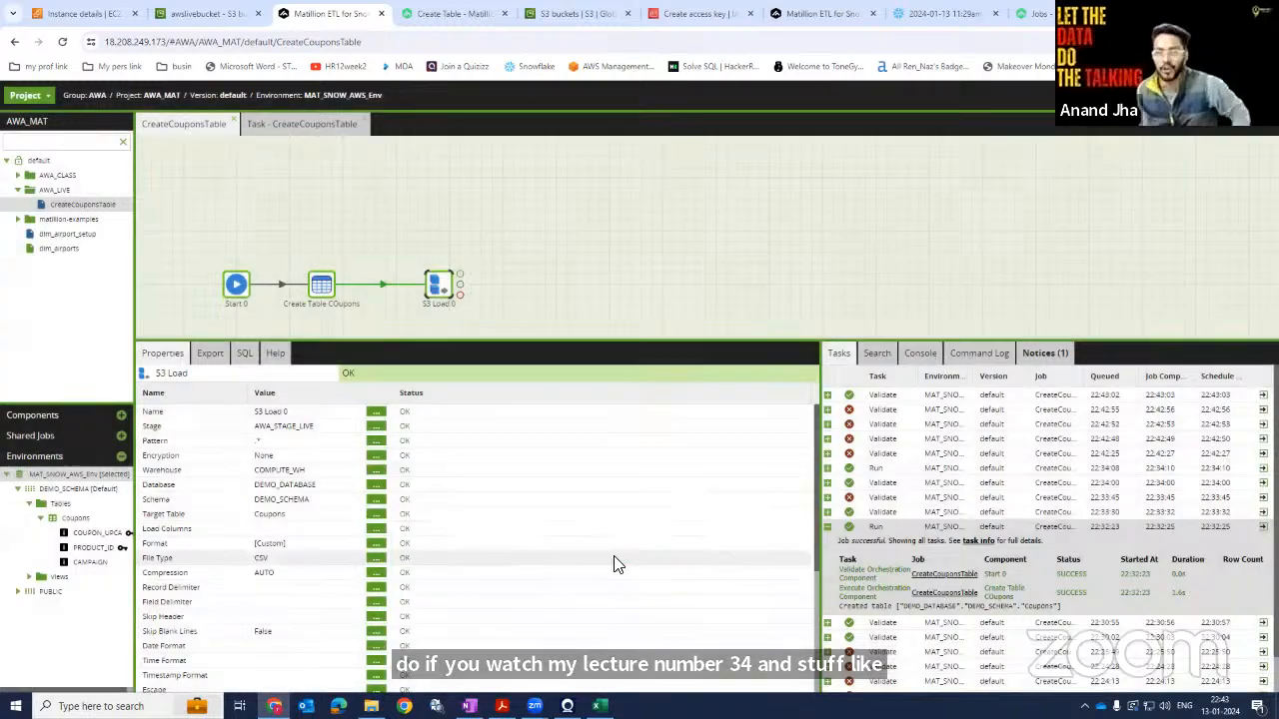
Keep the Format as Custom and set the Field Delimiter to a comma.
left_click(373, 544)
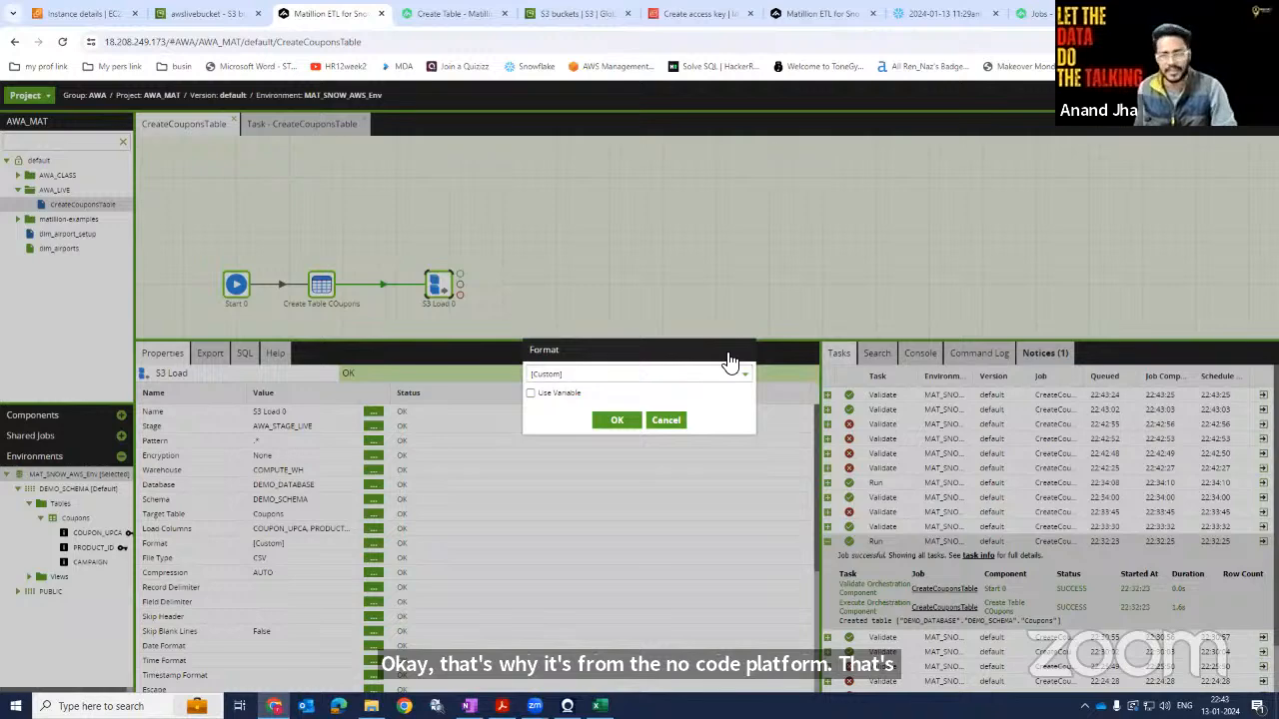
left_click(627, 419)
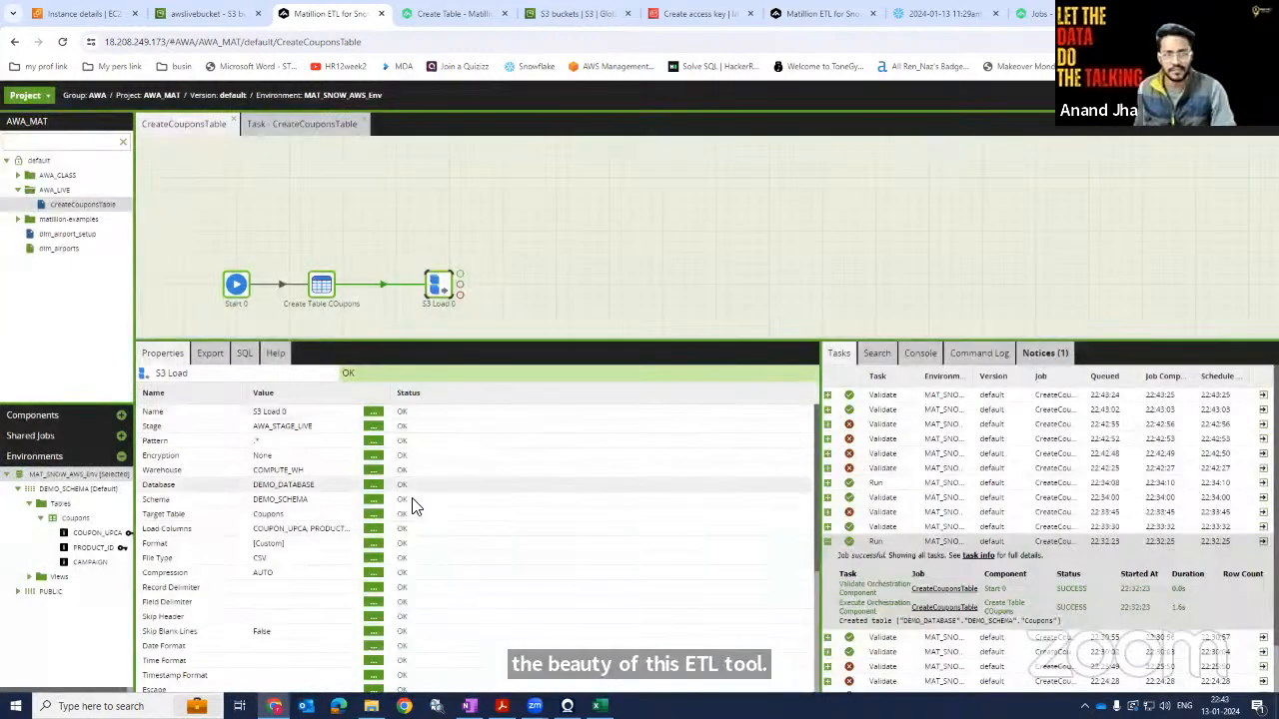
left_click(370, 603)
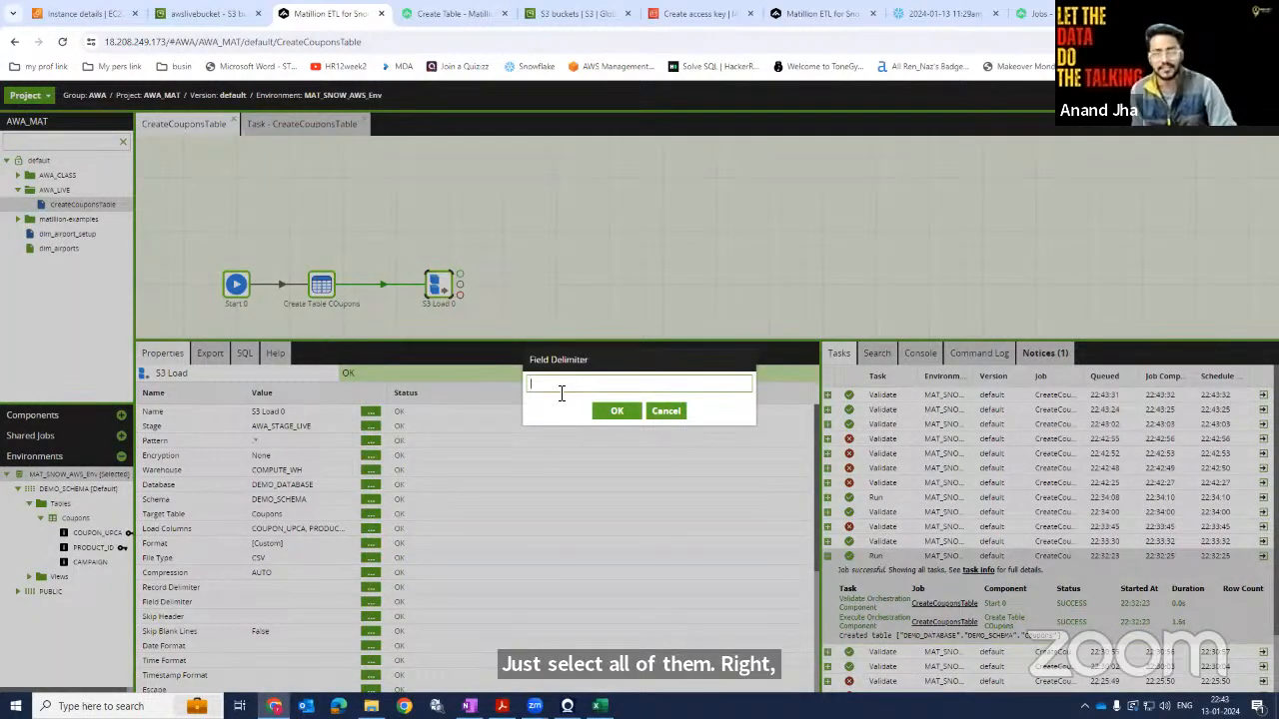
left_click(616, 410)
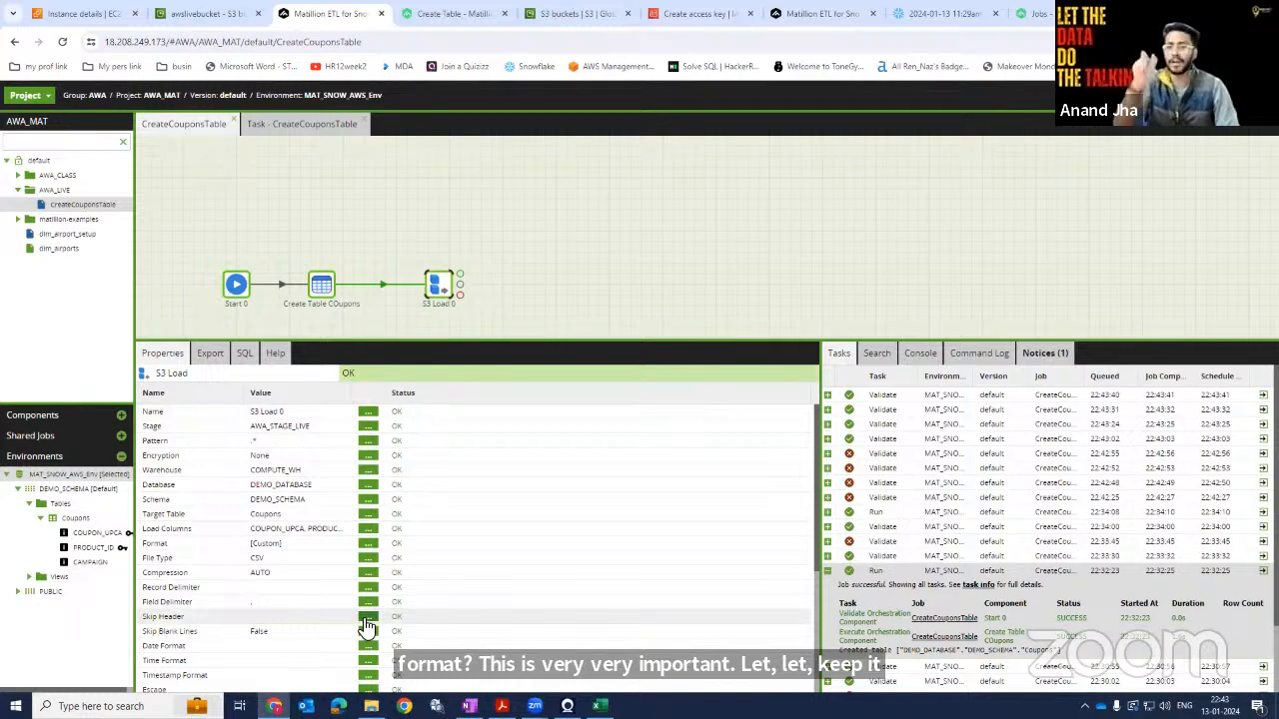
Set the Skip Header property to 1.
left_click(368, 617)
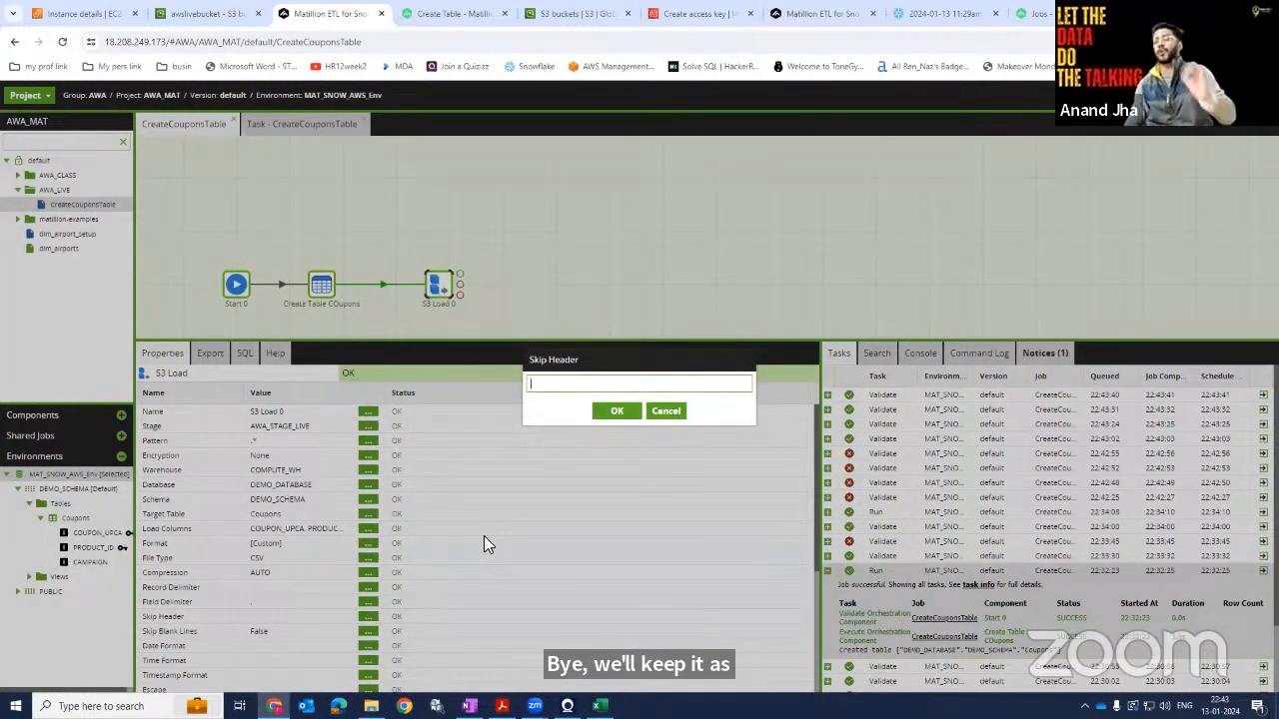
left_click(660, 411)
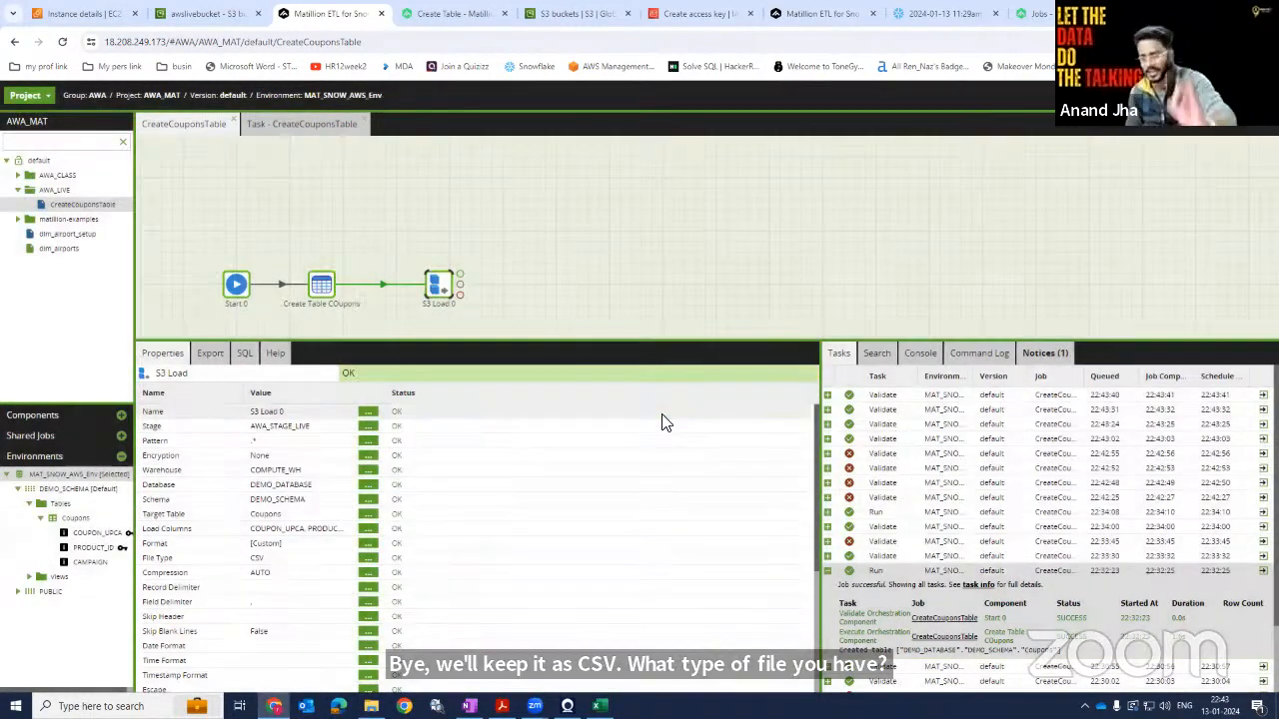
left_click(368, 617)
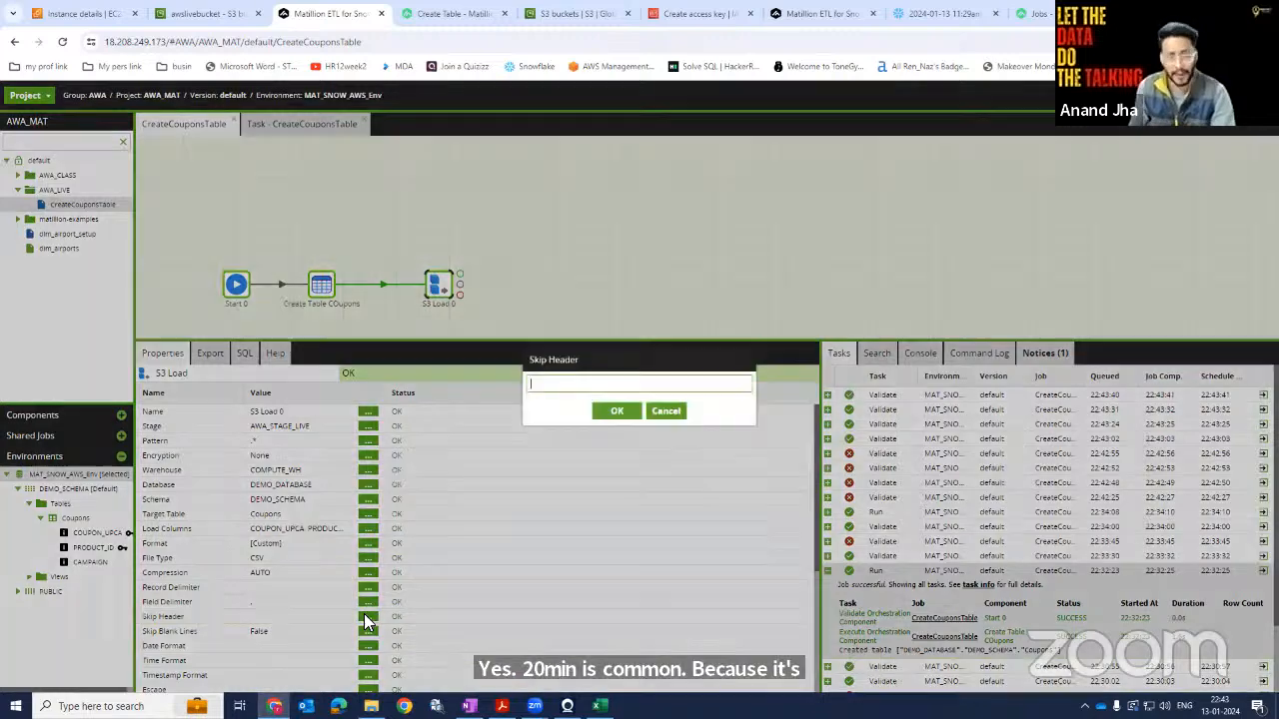
type("1")
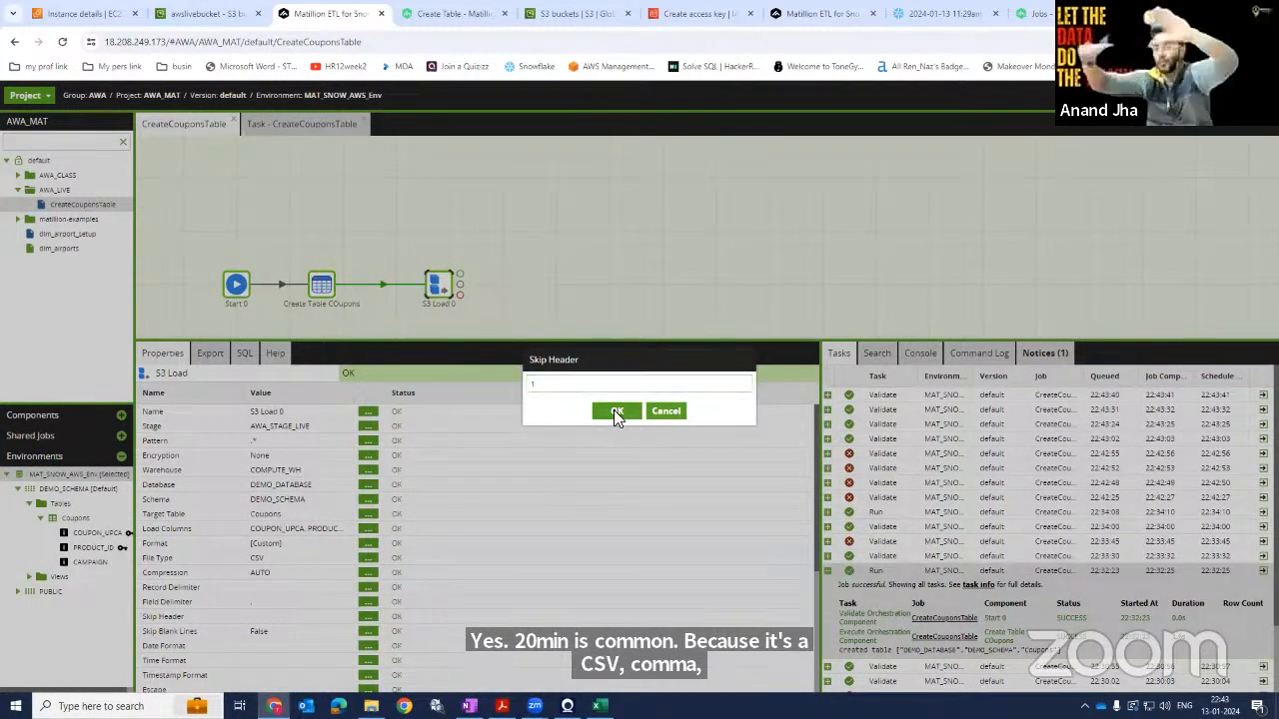
left_click(614, 412)
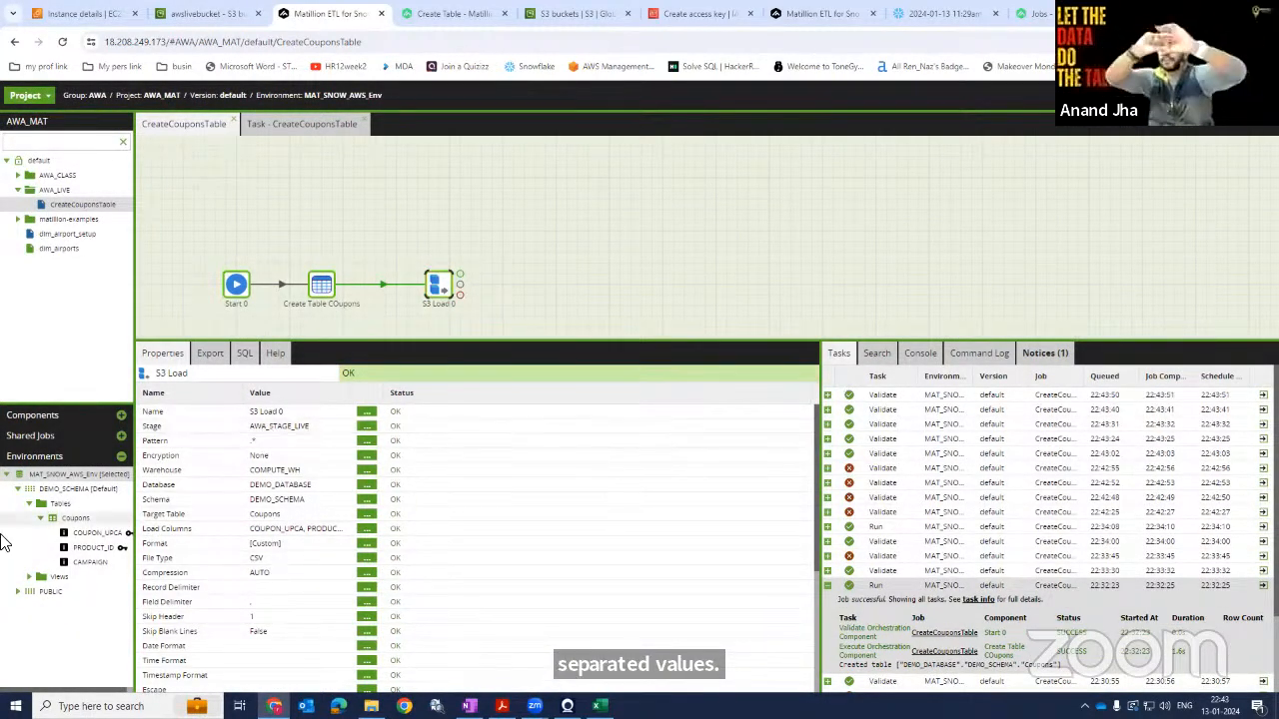
Run the CreateCouponsTable job from the S3 Load component on the canvas.
scroll(362, 552, "down", 2)
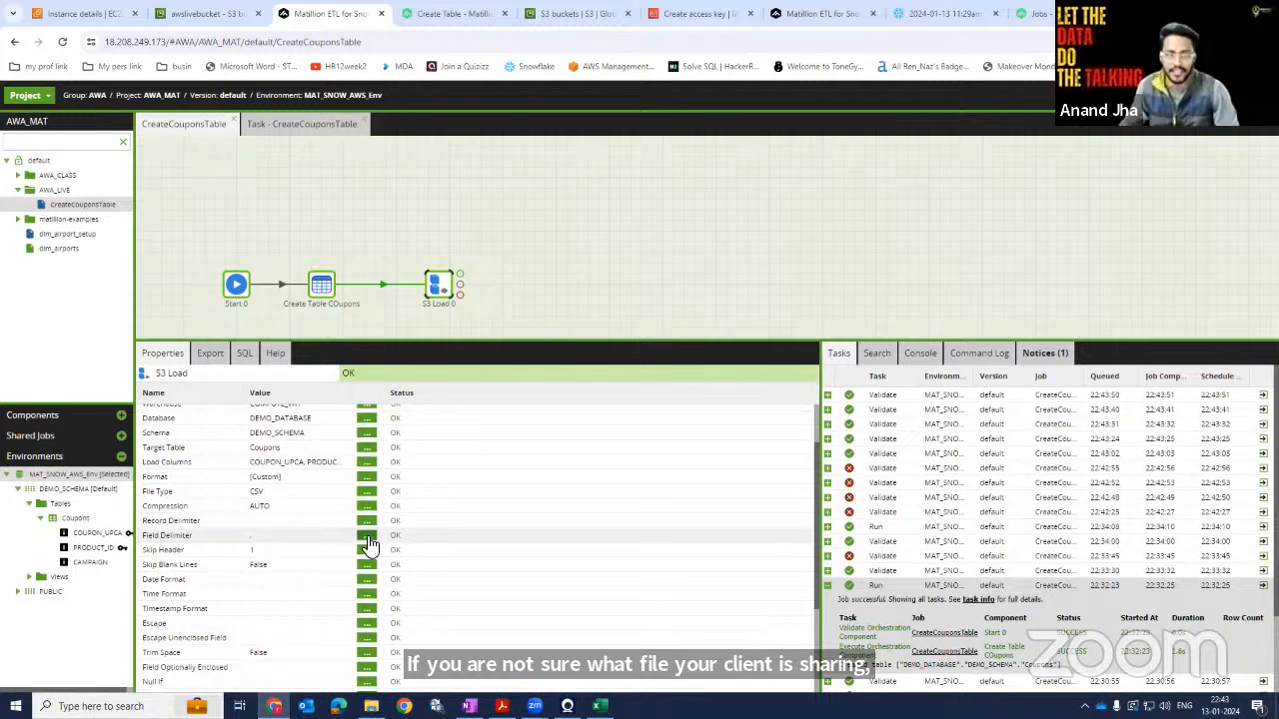
scroll(368, 548, "down", 3)
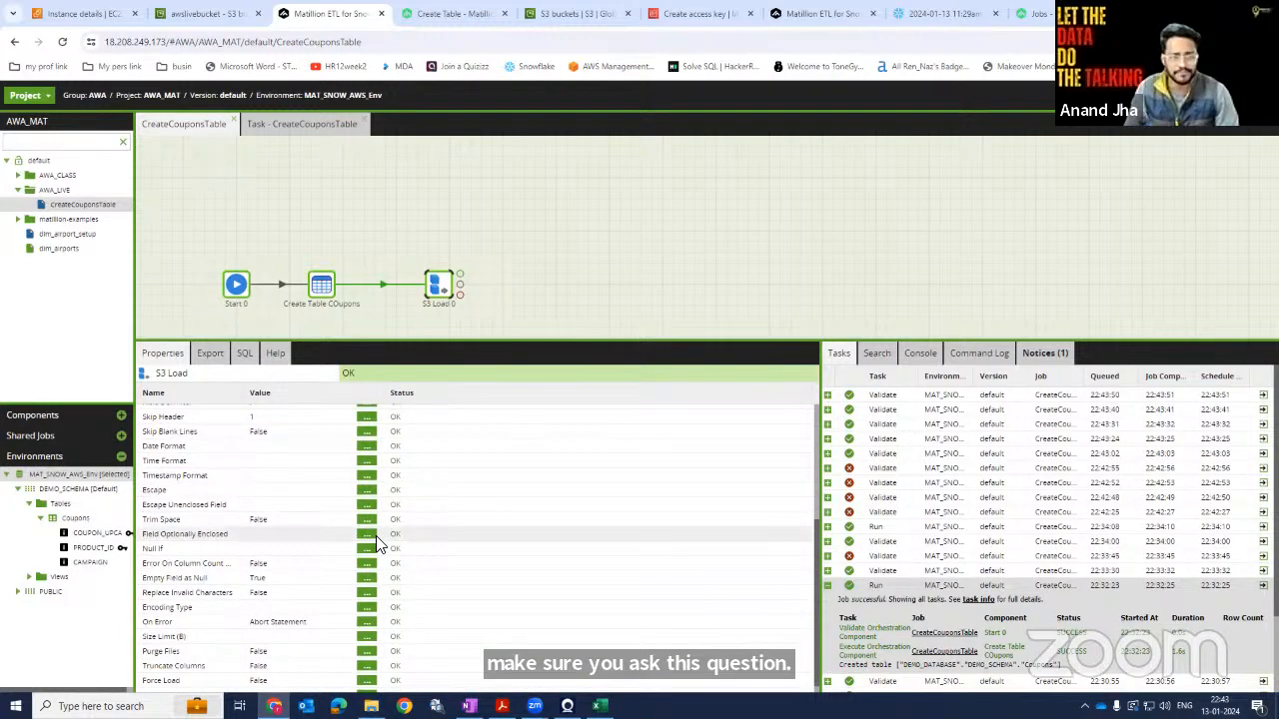
scroll(411, 543, "down", 1)
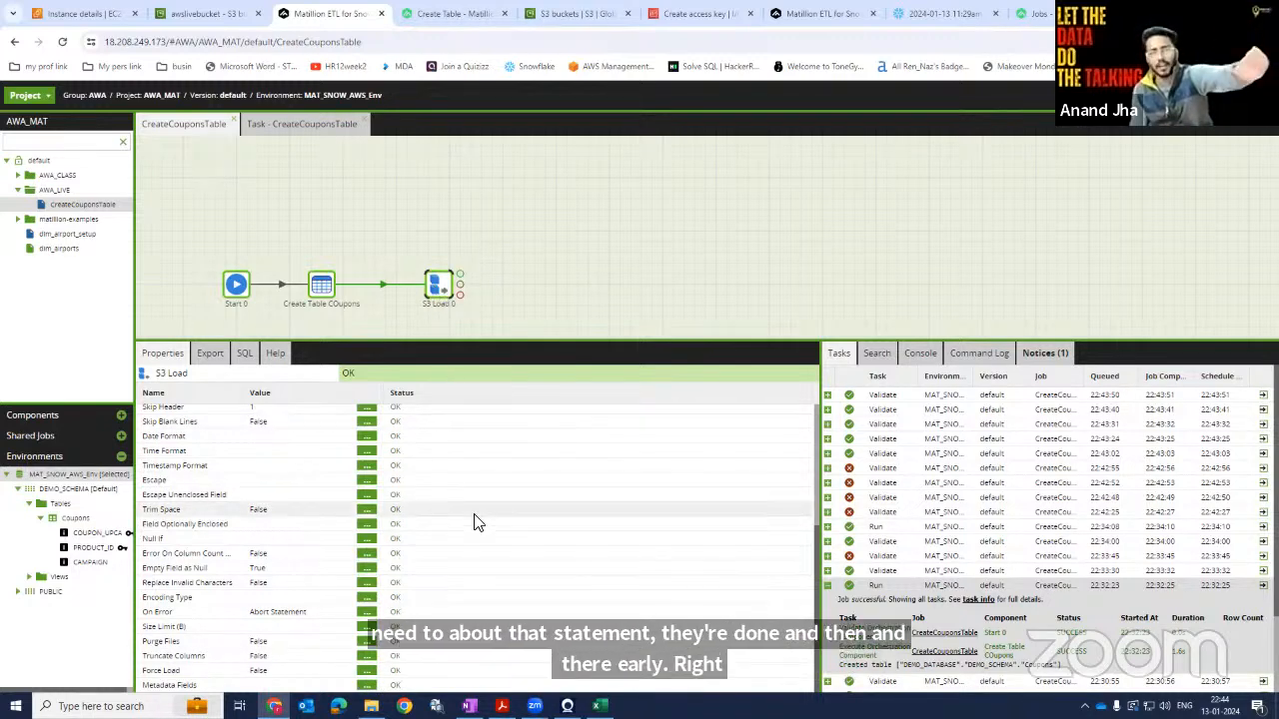
scroll(476, 522, "up", 5)
right_click(440, 287)
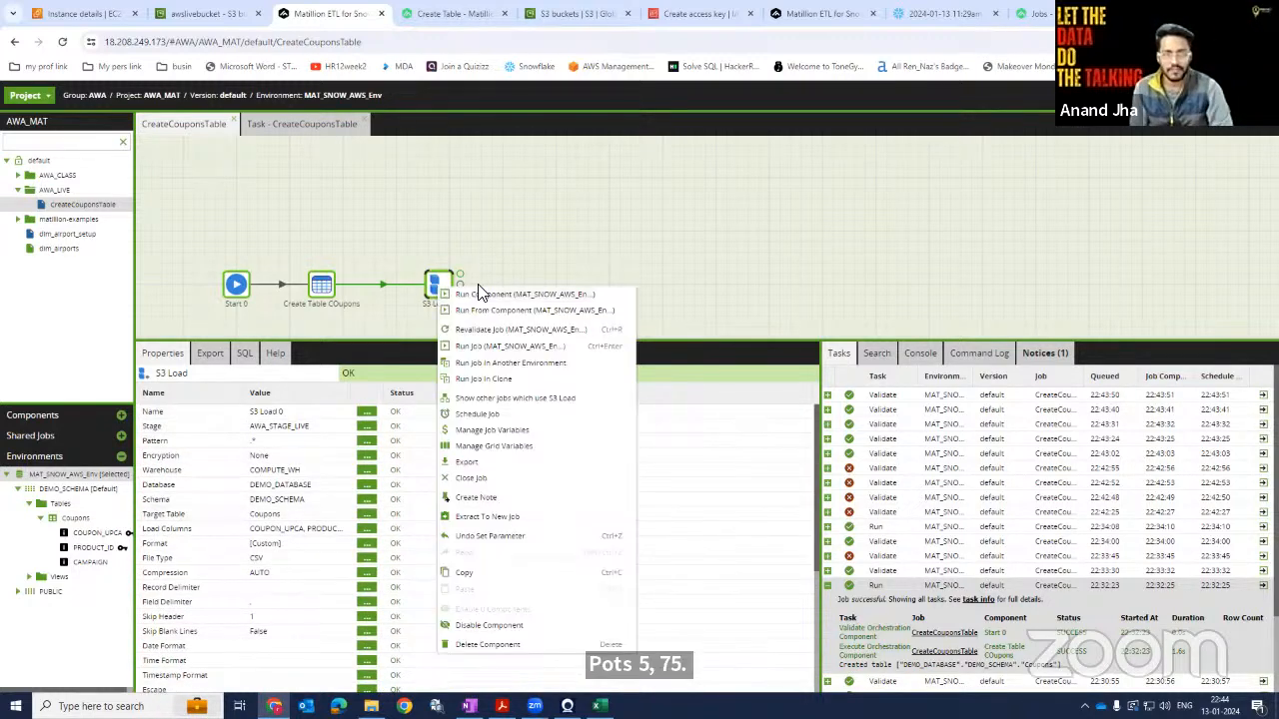
left_click(513, 350)
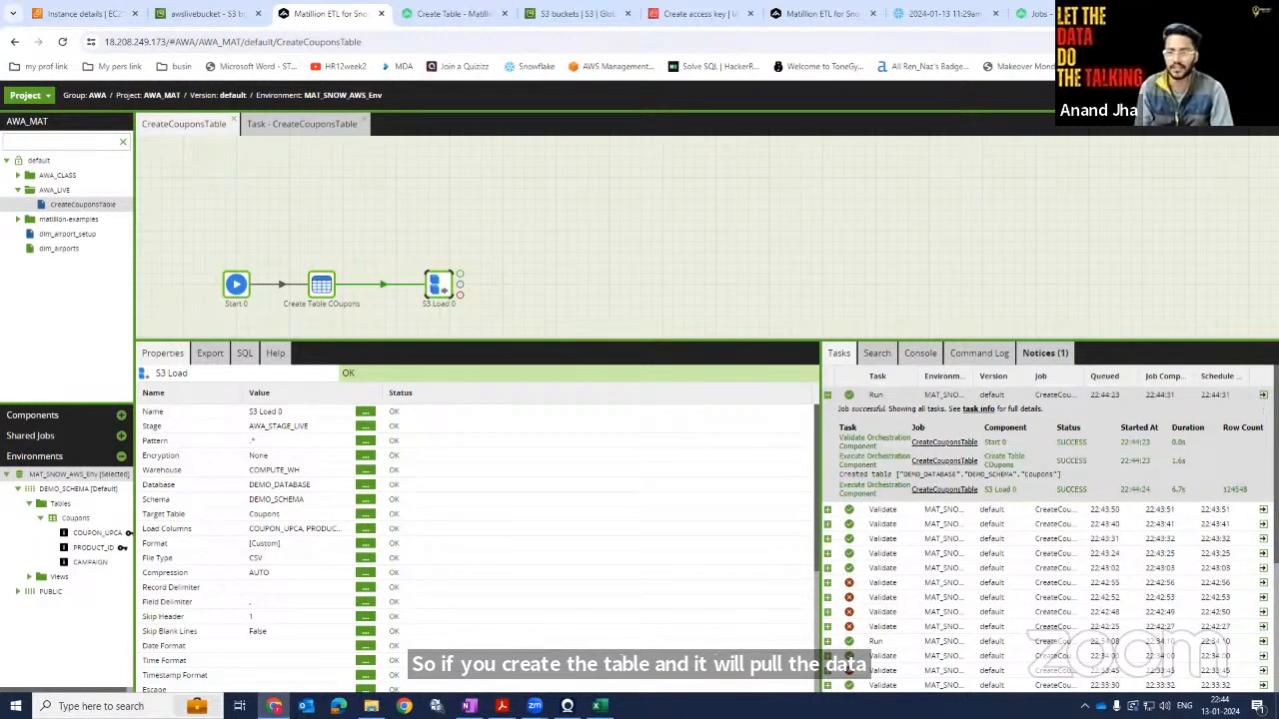
Examine the run's task details and the S3 Load component's generated COPY INTO SQL.
left_click(1263, 395)
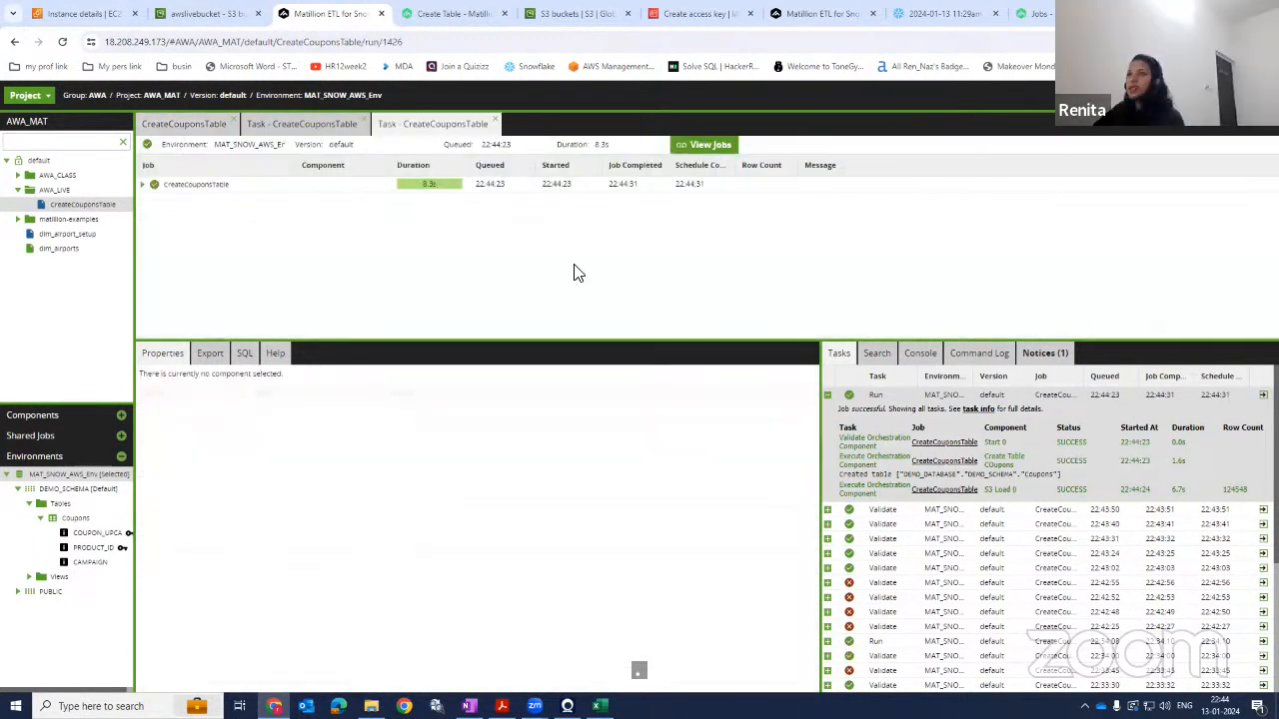
left_click(142, 184)
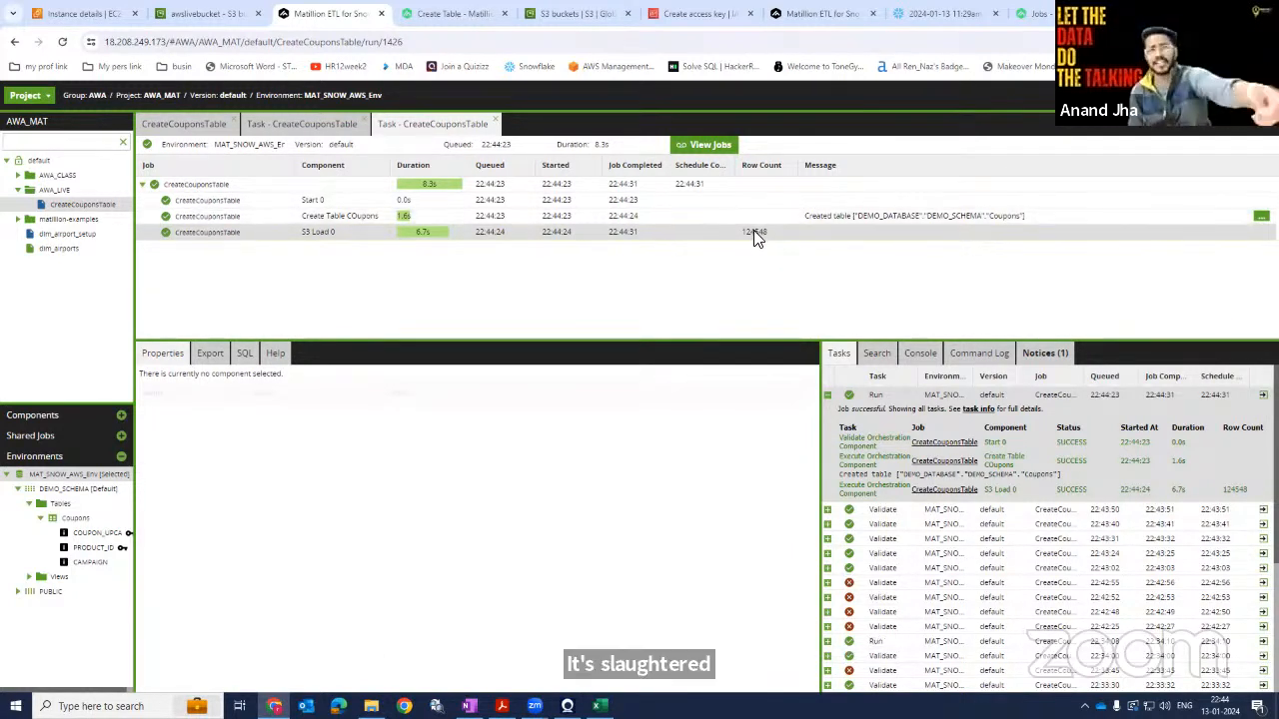
left_click(209, 127)
left_click(239, 354)
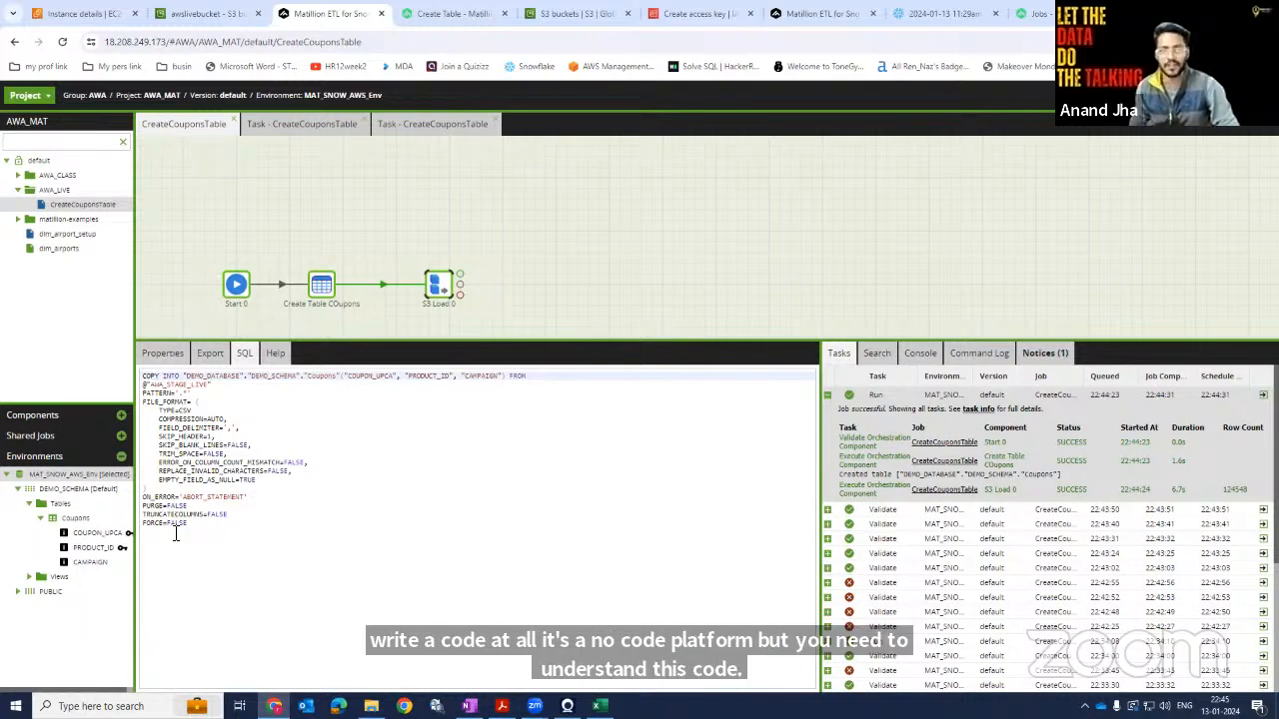
key("ctrl+plus")
key("ctrl+plus")
key("ctrl+plus")
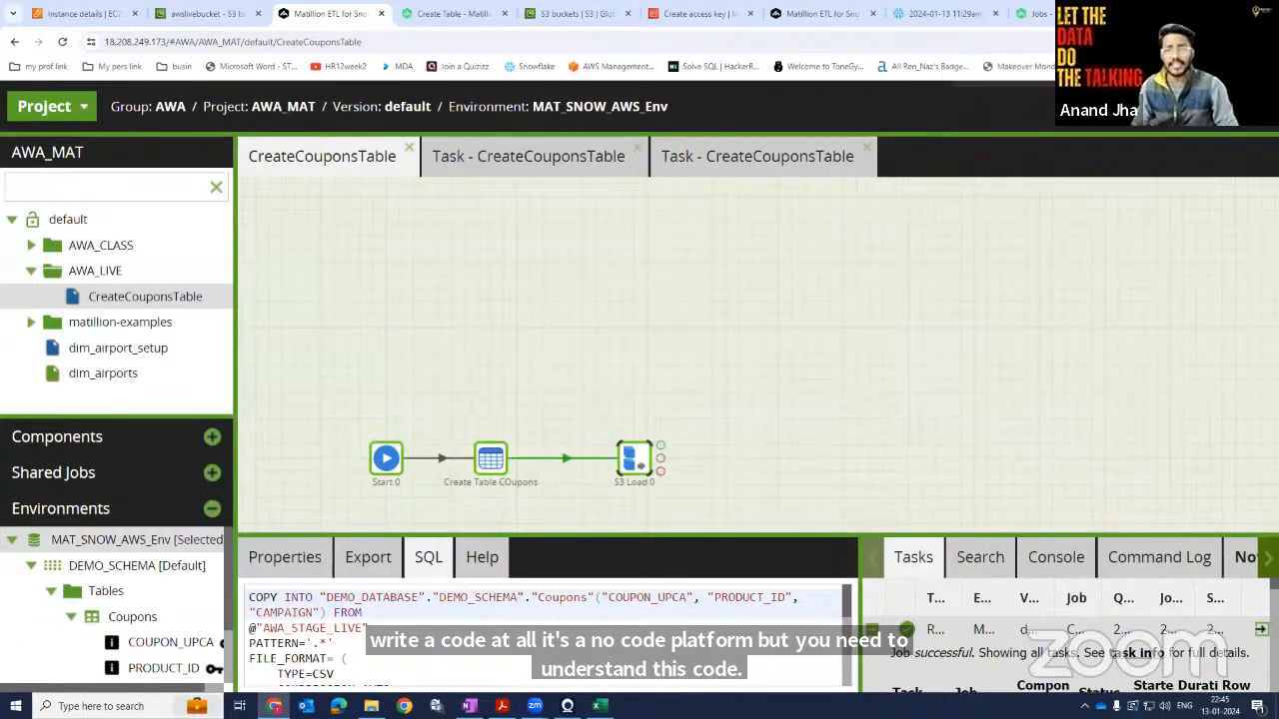
scroll(1151, 367, "down", 2)
scroll(799, 404, "up", 3)
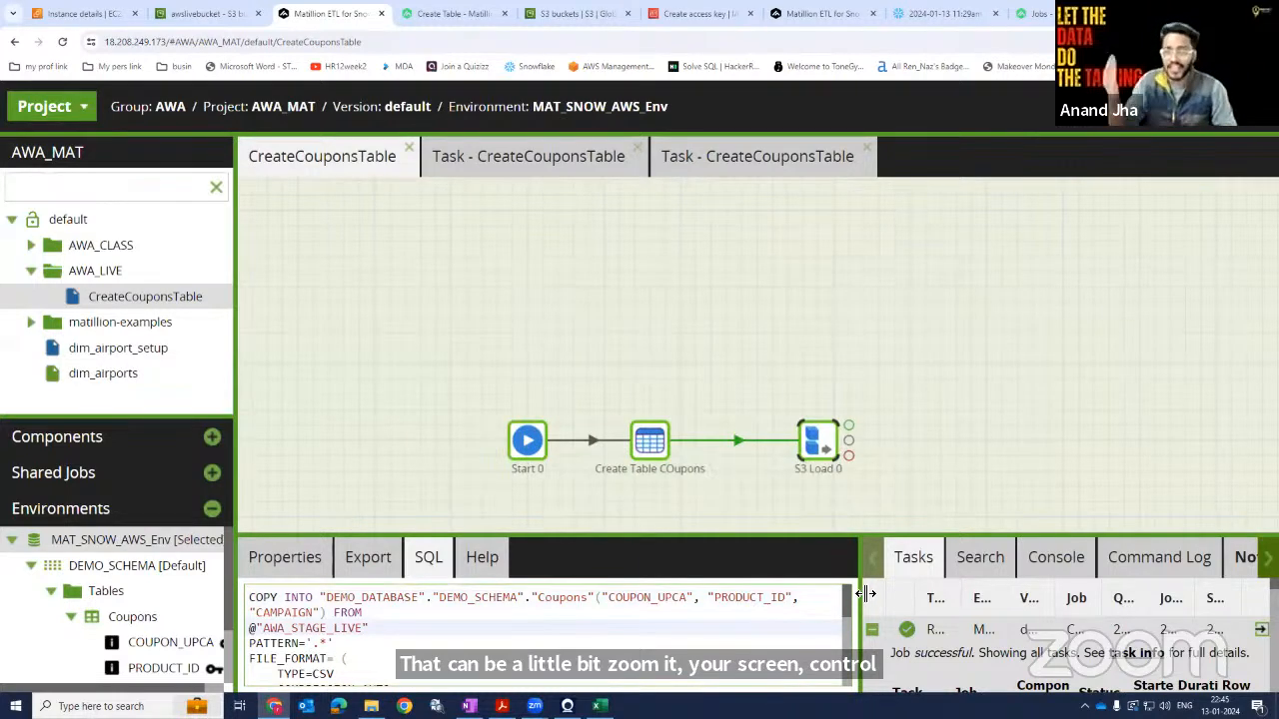
left_click_drag(1197, 420, 1187, 382)
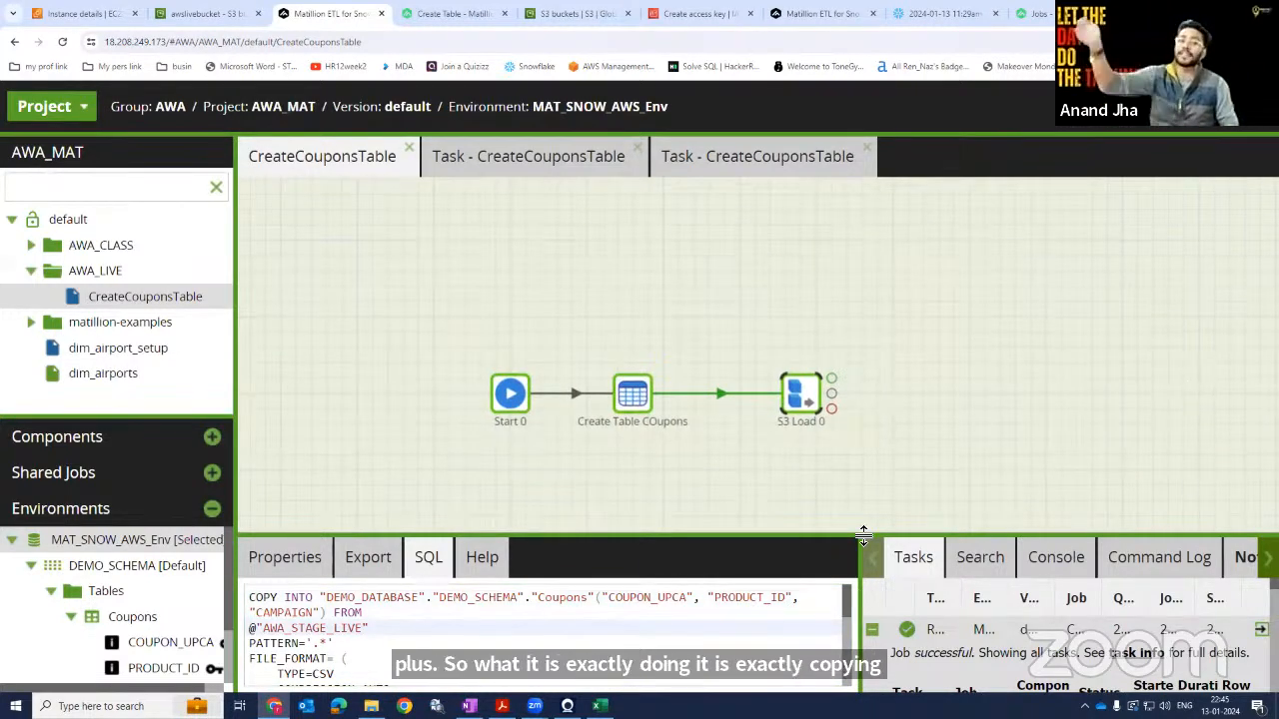
left_click_drag(827, 540, 846, 245)
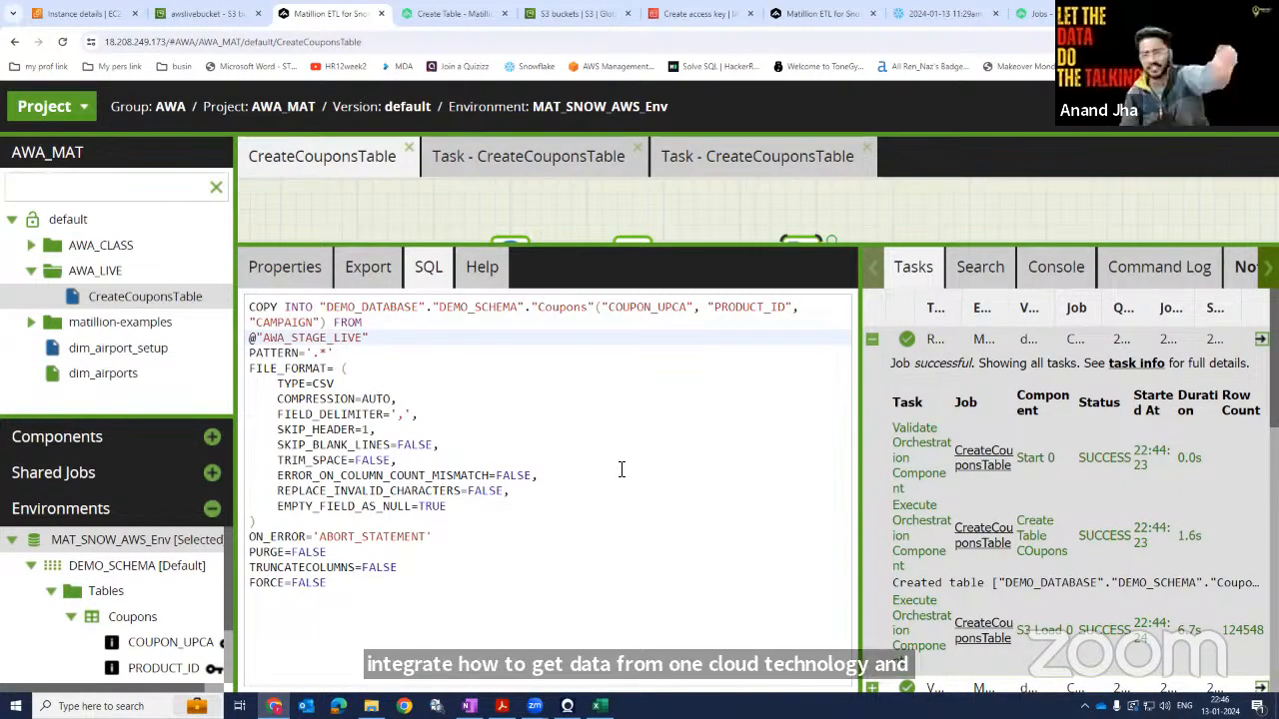
scroll(621, 471, "down", 1, "ctrl")
scroll(622, 472, "down", 4, "ctrl")
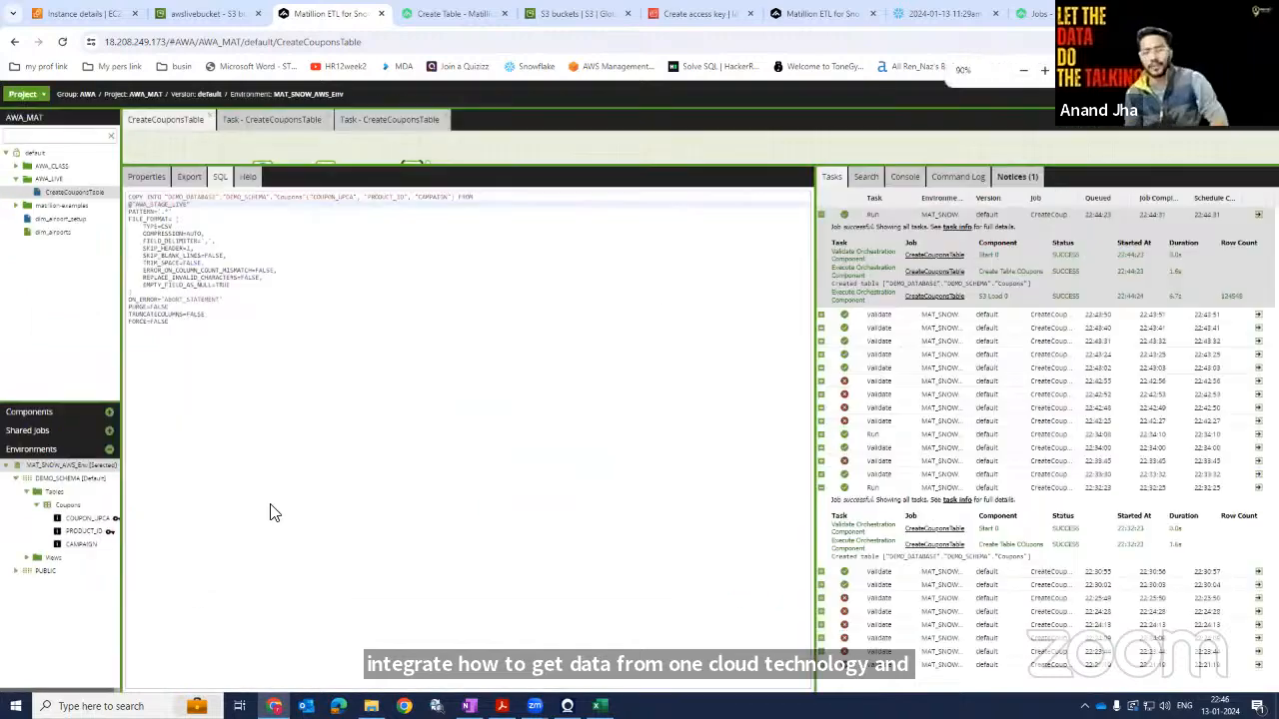
Switch to the Snowflake worksheet and run SELECT * FROM DEMO_DATABASE.DEMO_SCHEMA."Coupons" to check the loaded rows.
left_click(1039, 14)
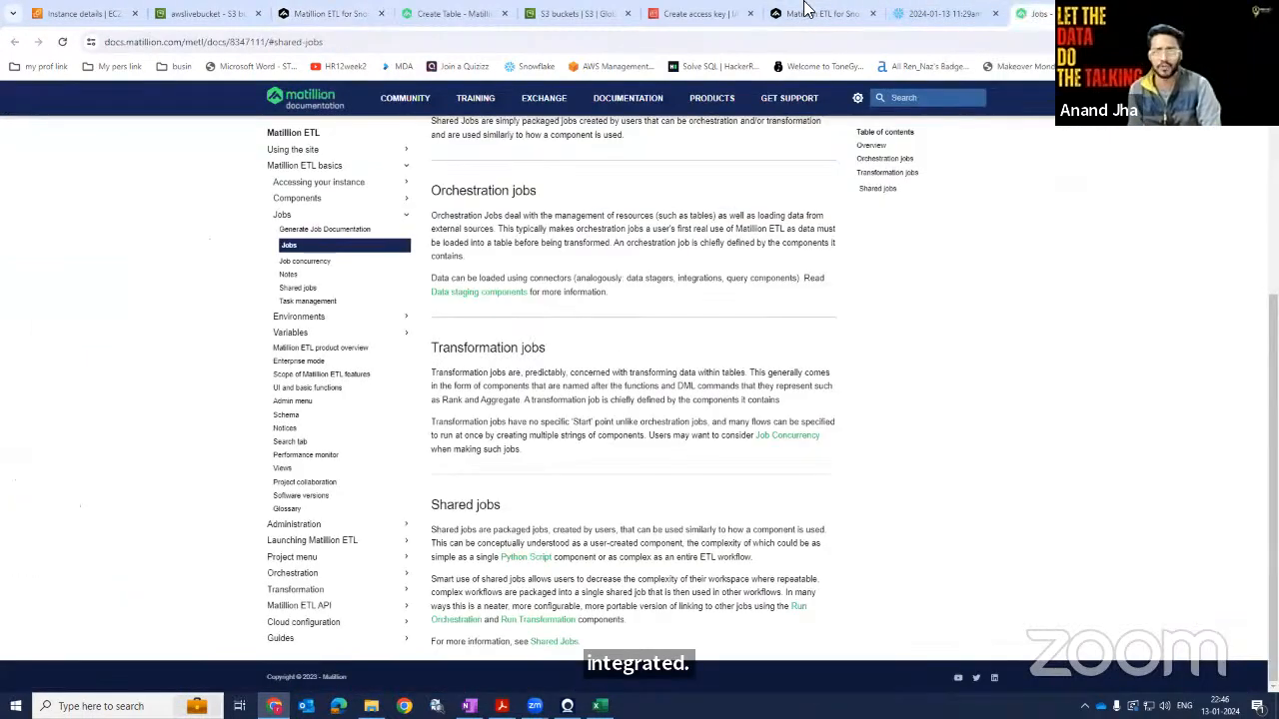
left_click(921, 12)
left_click(428, 236)
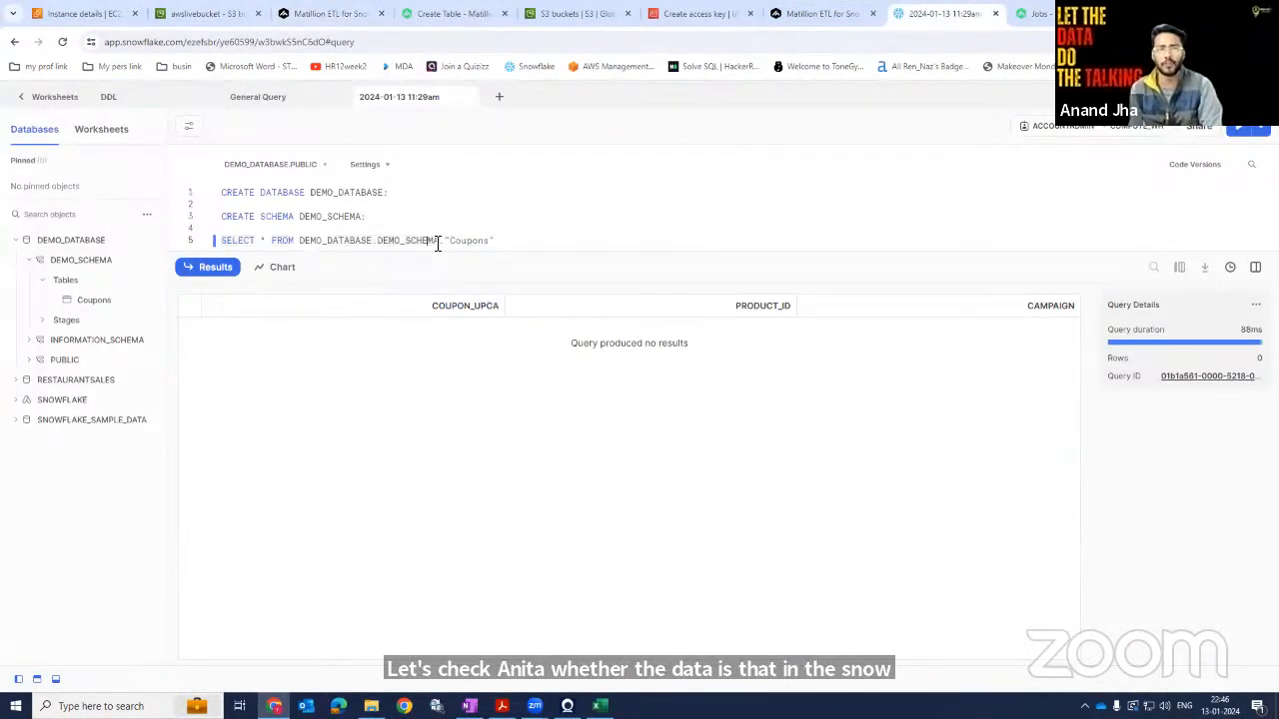
left_click_drag(507, 240, 190, 250)
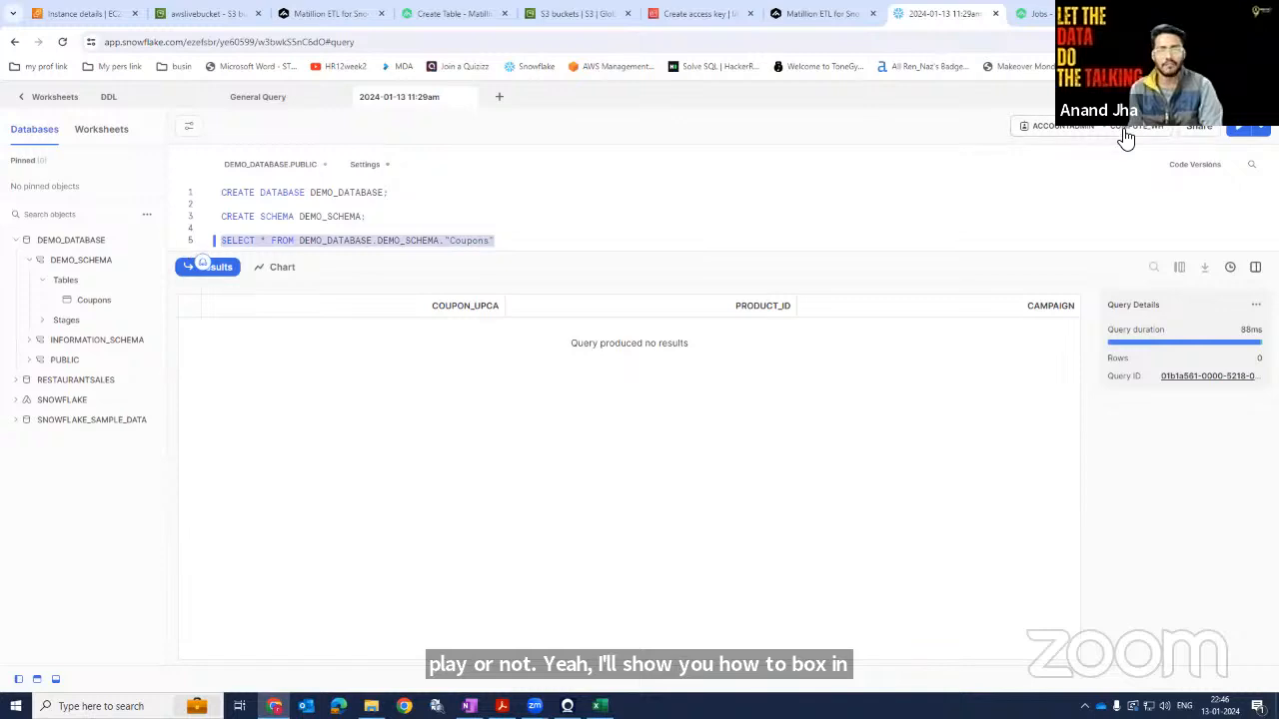
left_click(1242, 128)
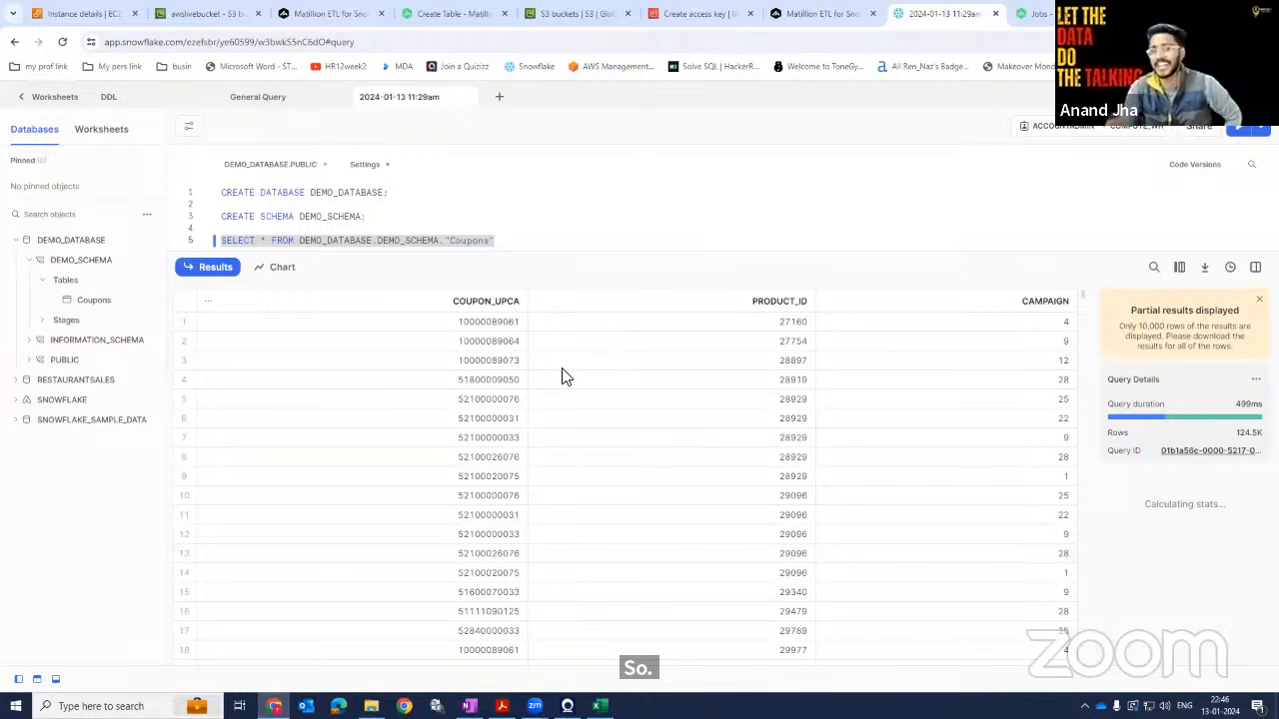
Return to the Matillion job and review the Create Table and S3 Load components' properties.
left_click(200, 13)
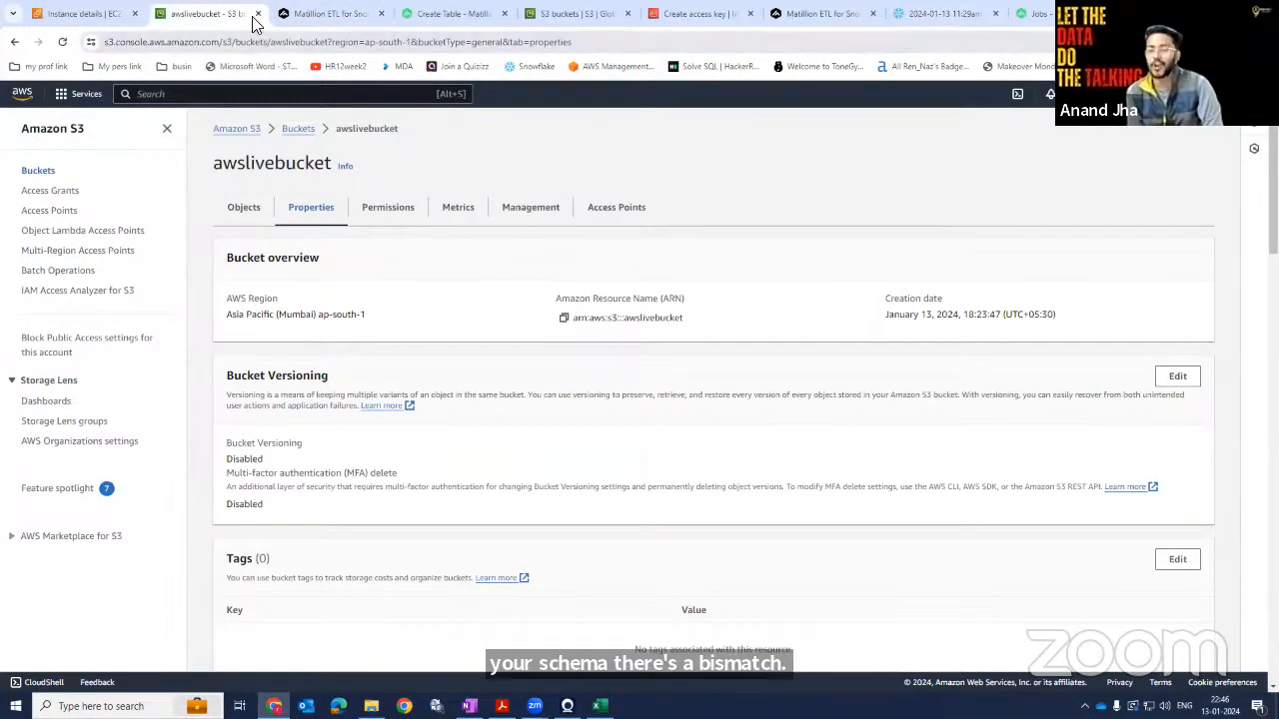
left_click(297, 14)
left_click_drag(323, 166, 316, 425)
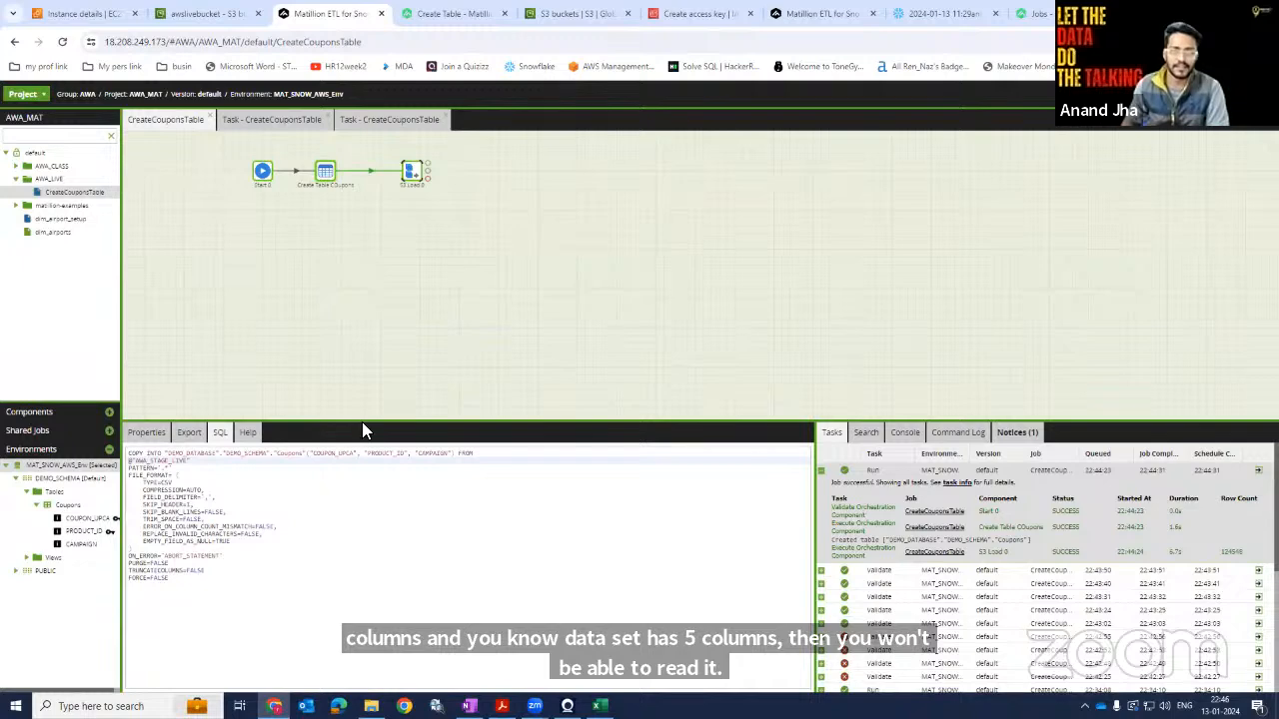
key("ctrl+plus")
key("ctrl+plus")
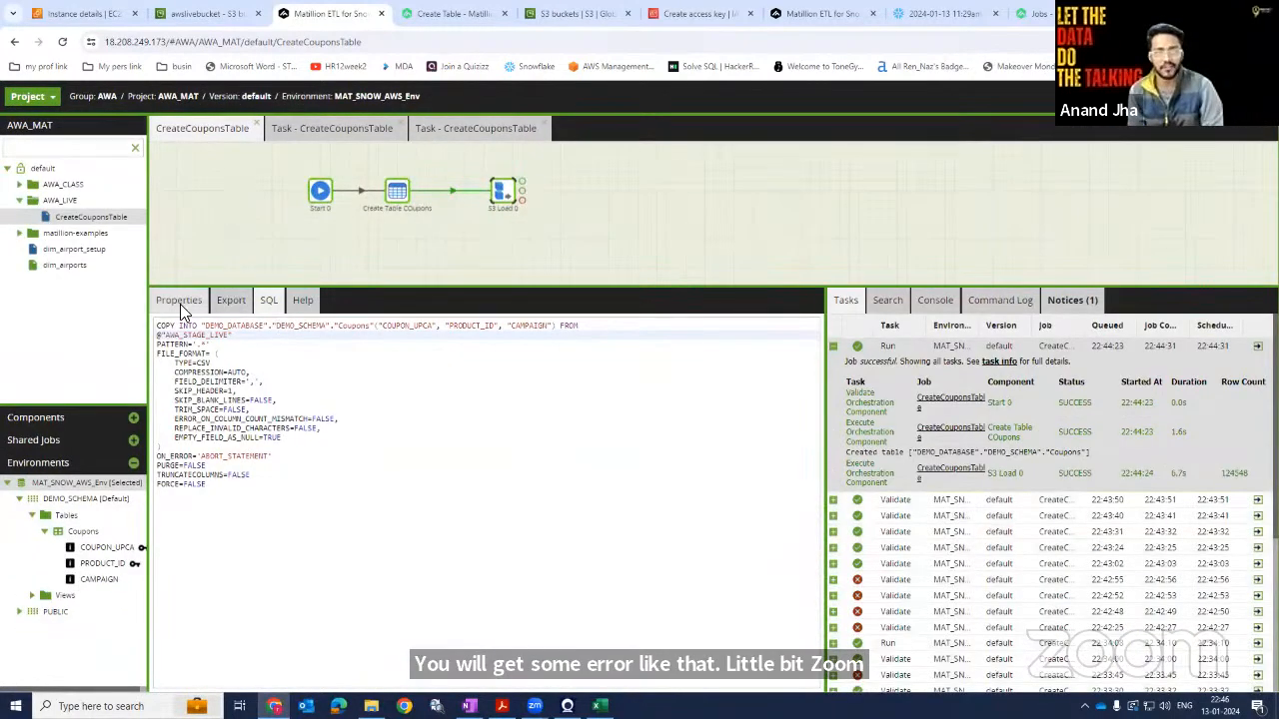
left_click(180, 304)
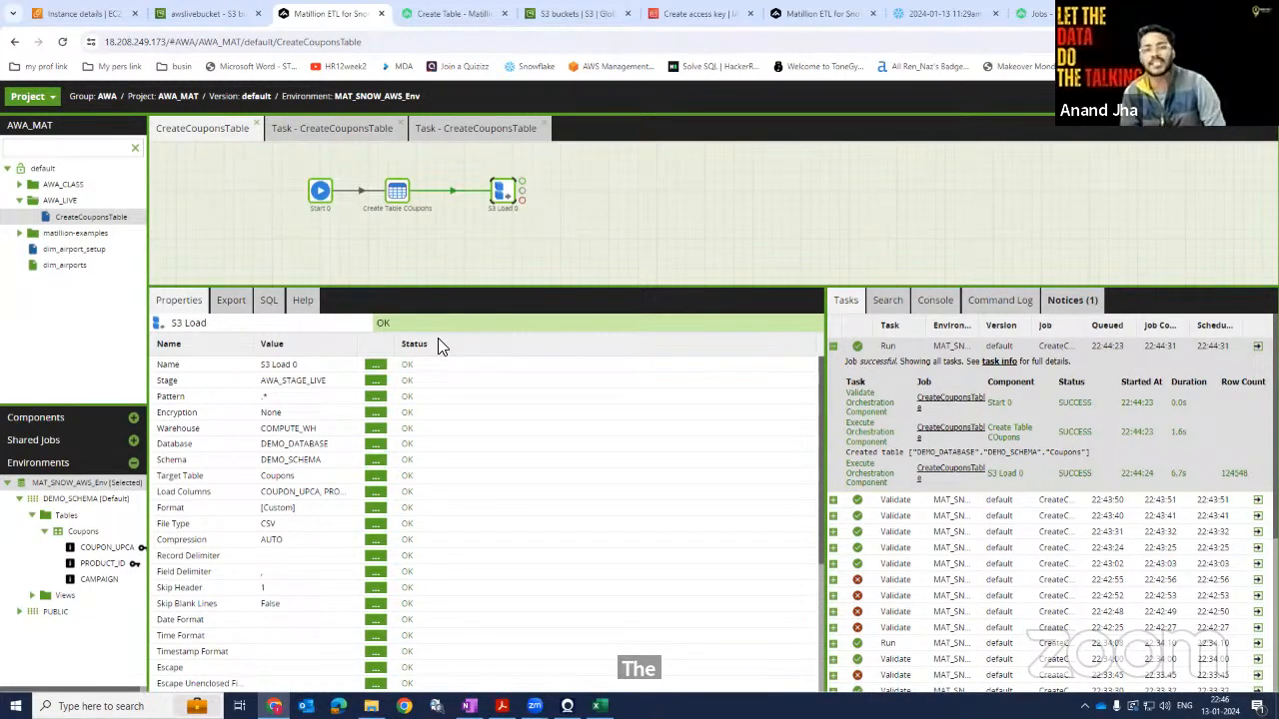
left_click(397, 192)
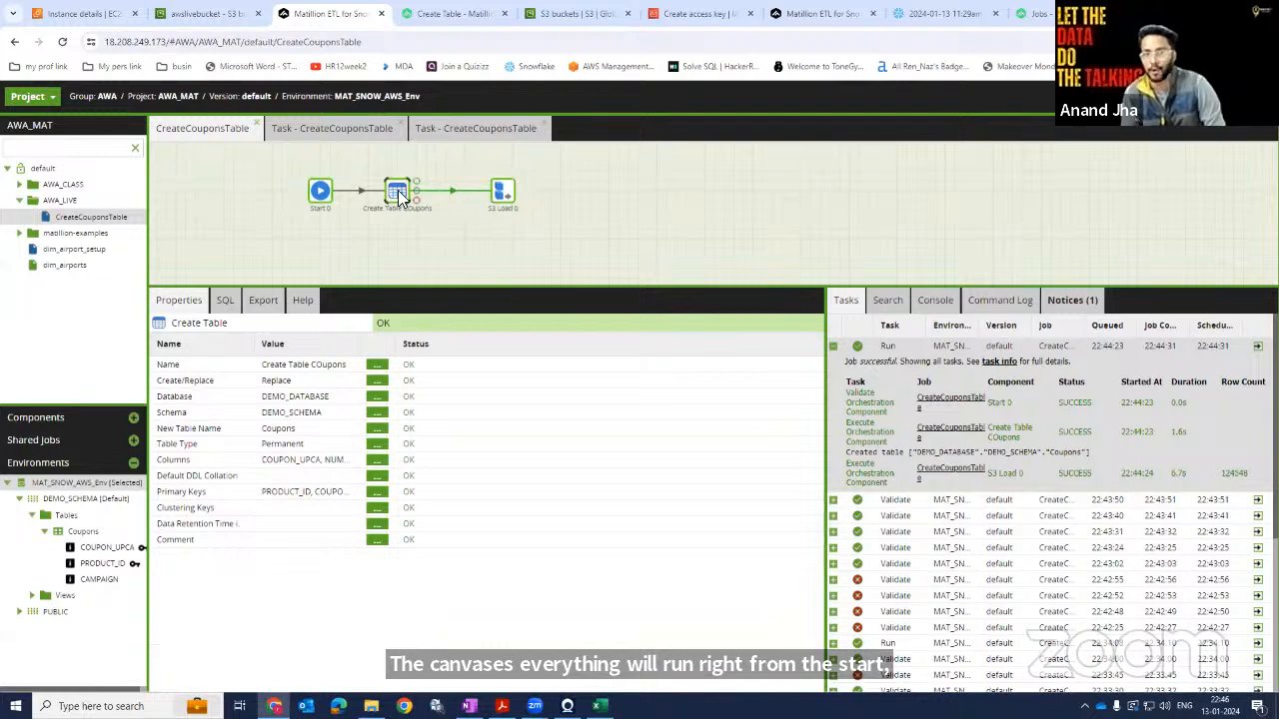
left_click(504, 192)
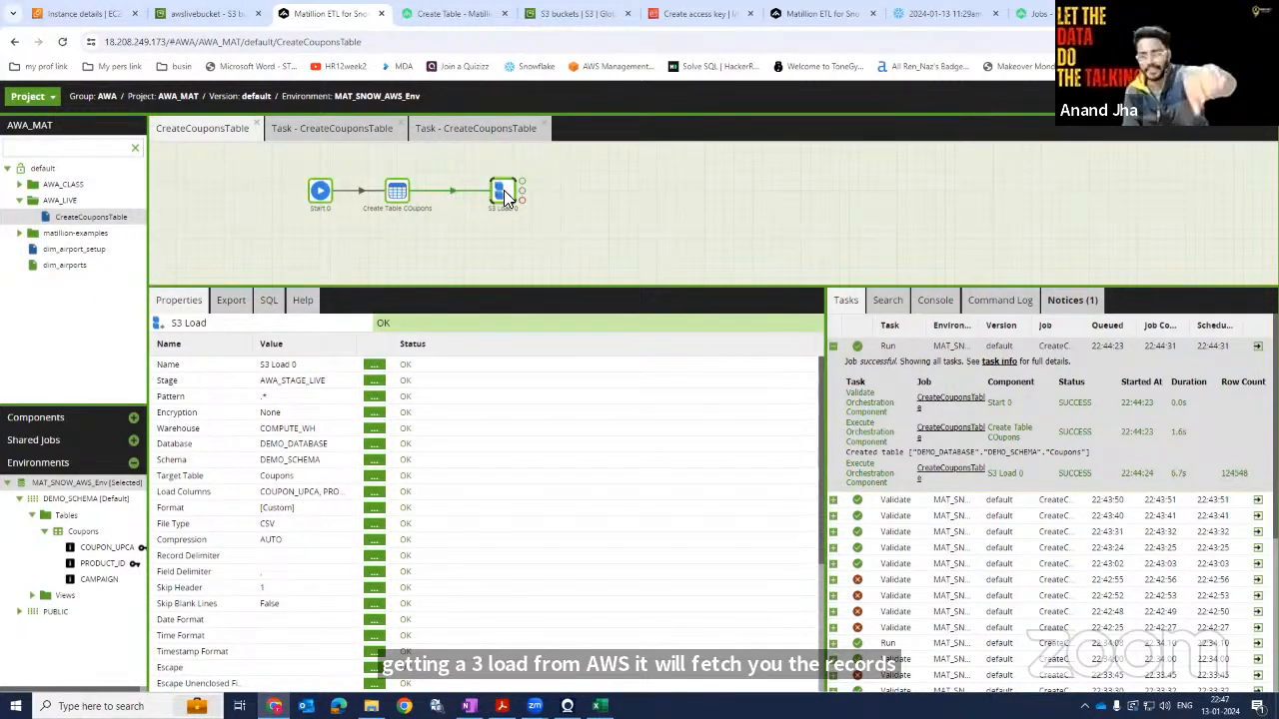
Create a transformation job named Table_View in the AWA_LIVE folder and switch to it.
right_click(70, 204)
left_click(160, 336)
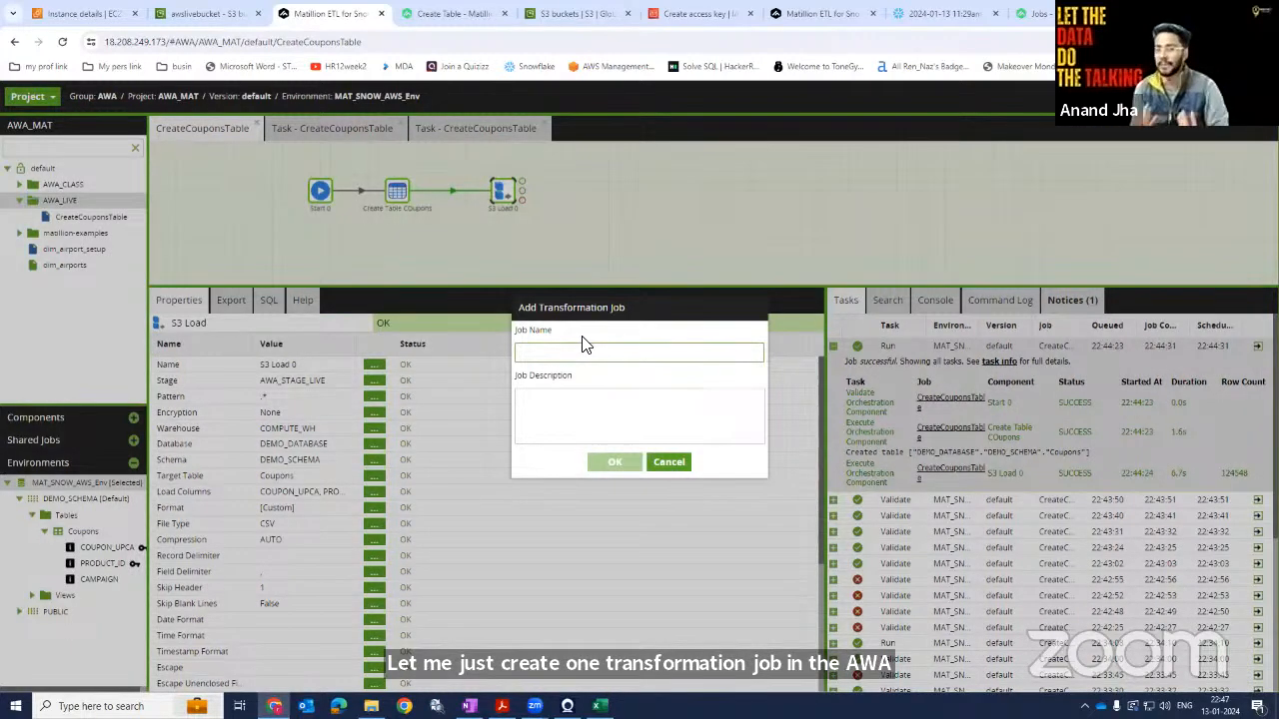
type("Tab")
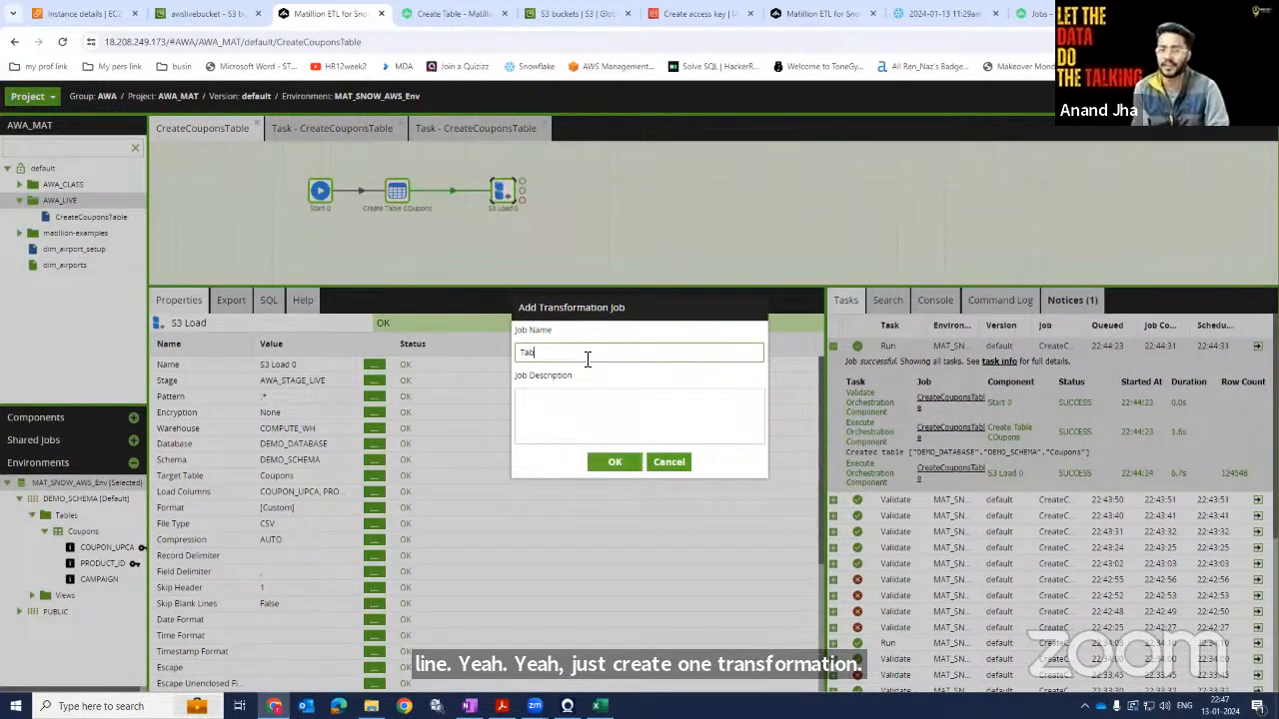
type("le_Vir")
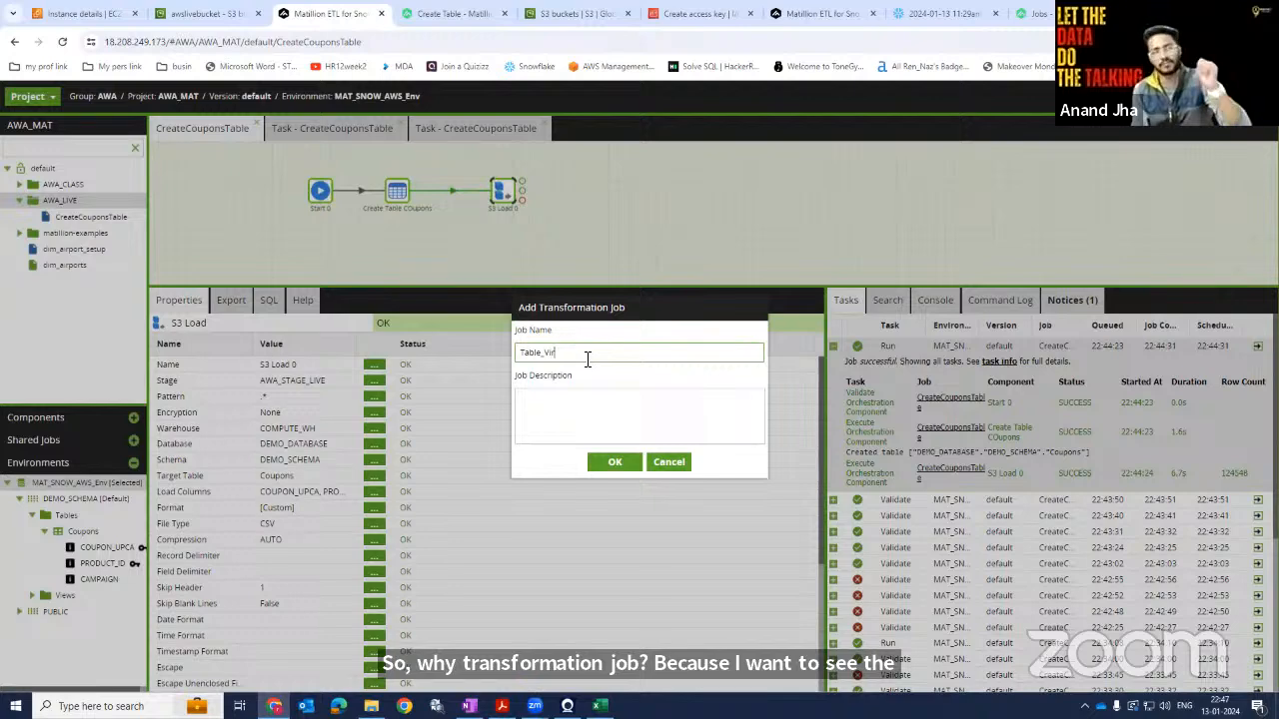
key("BackSpace")
type("ew")
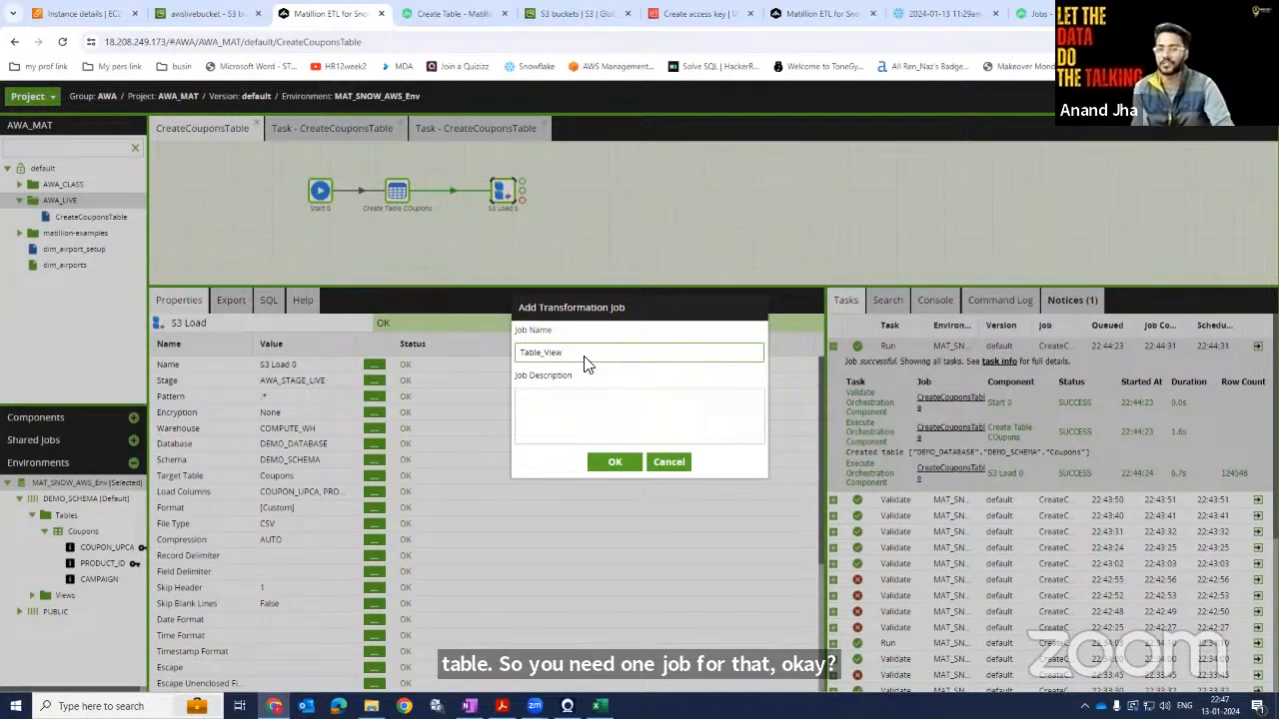
left_click(606, 462)
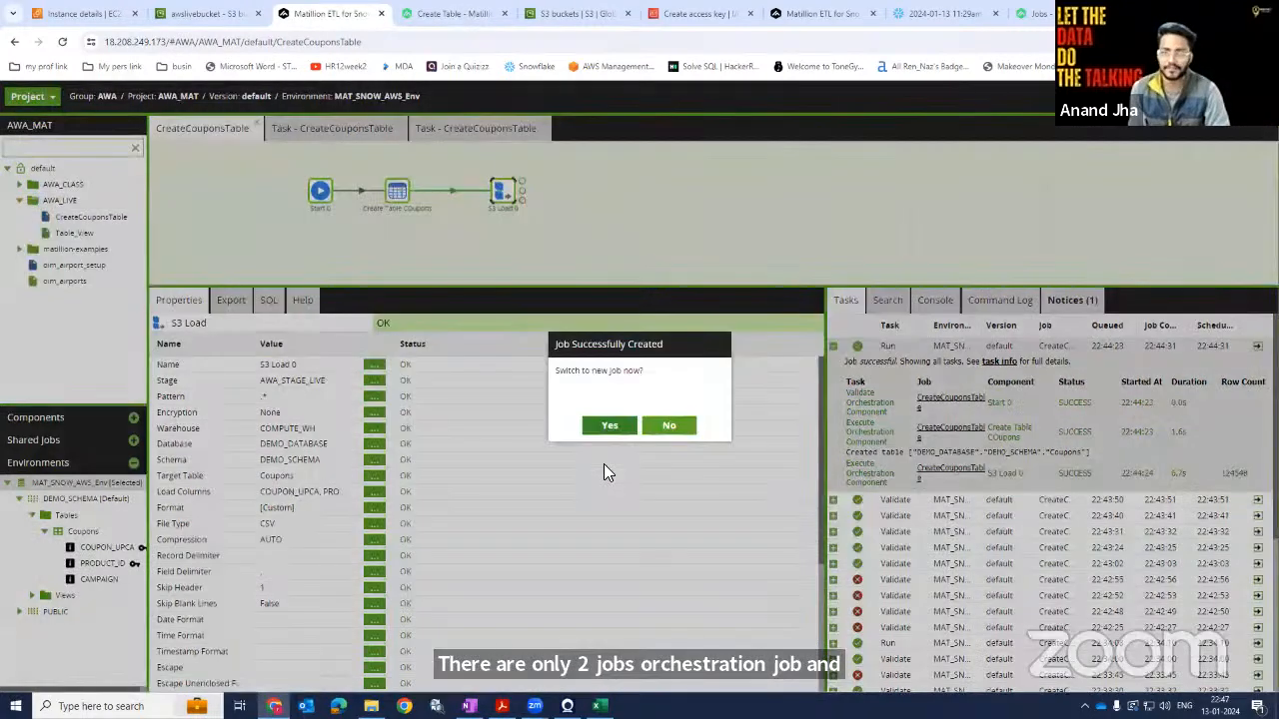
left_click(613, 427)
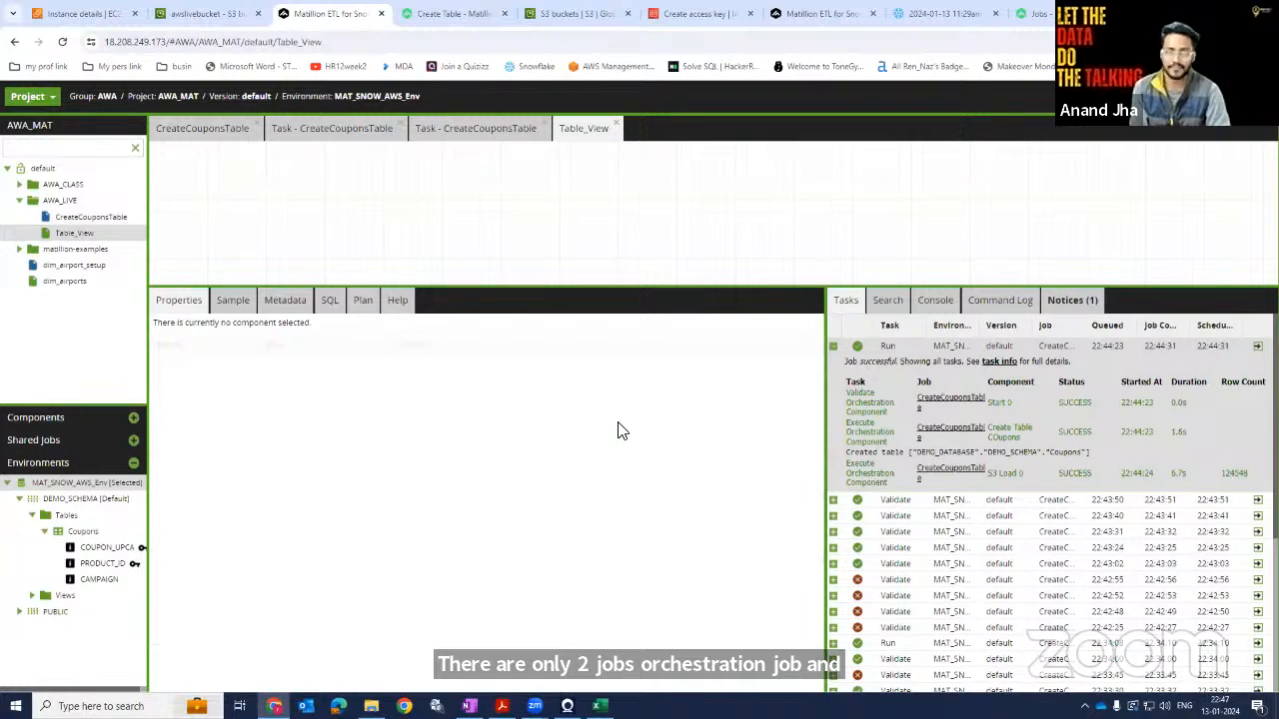
Place the Coupons table from the environment tree onto the Table_View canvas as a table input.
left_click(61, 418)
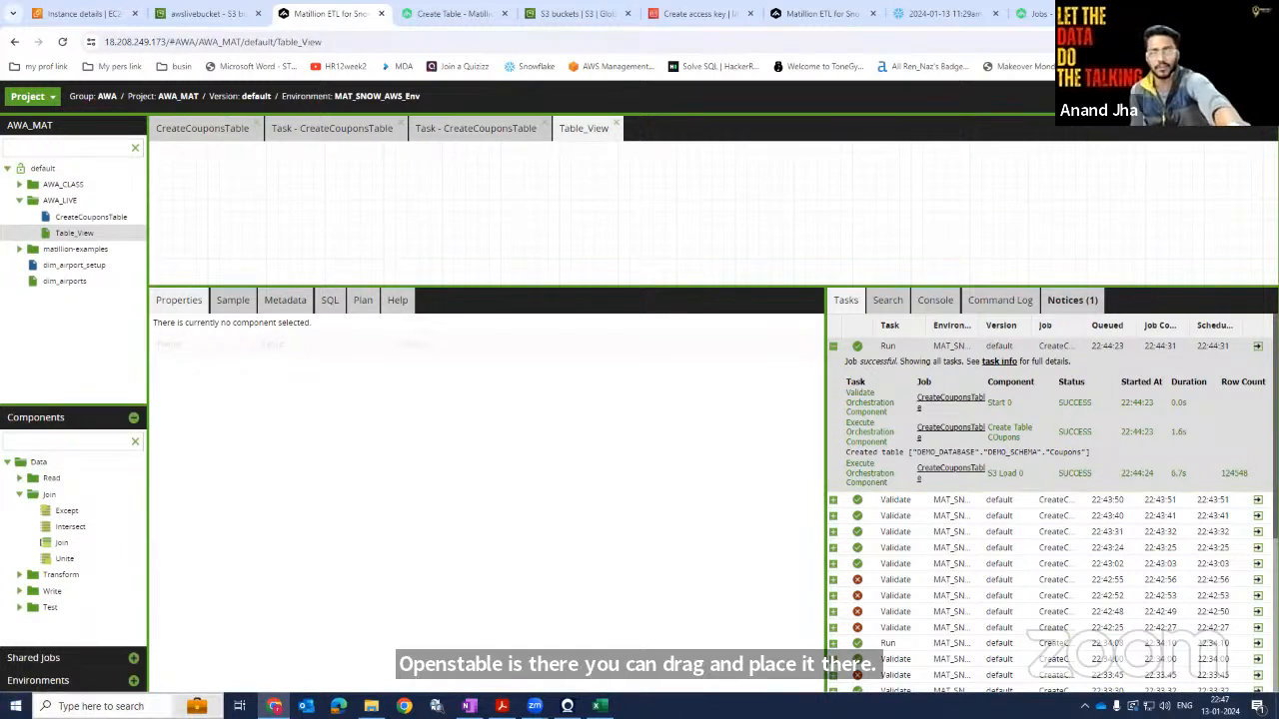
left_click(55, 683)
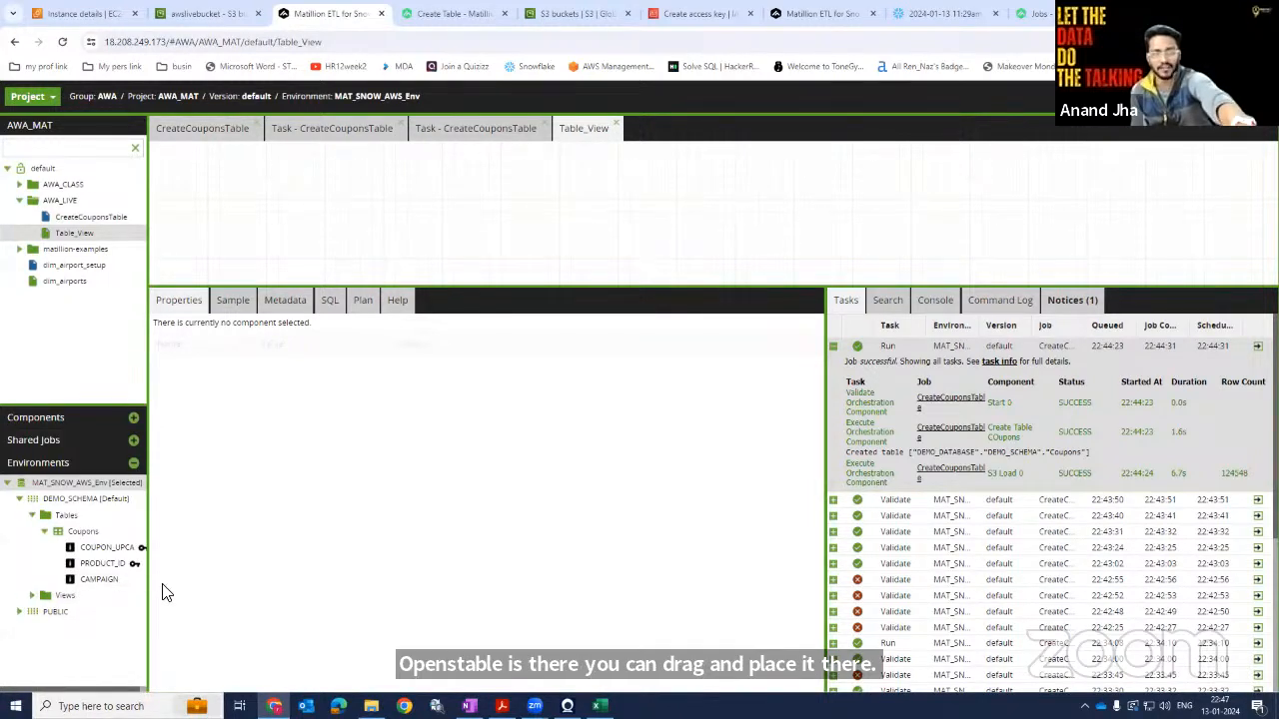
left_click_drag(83, 532, 327, 218)
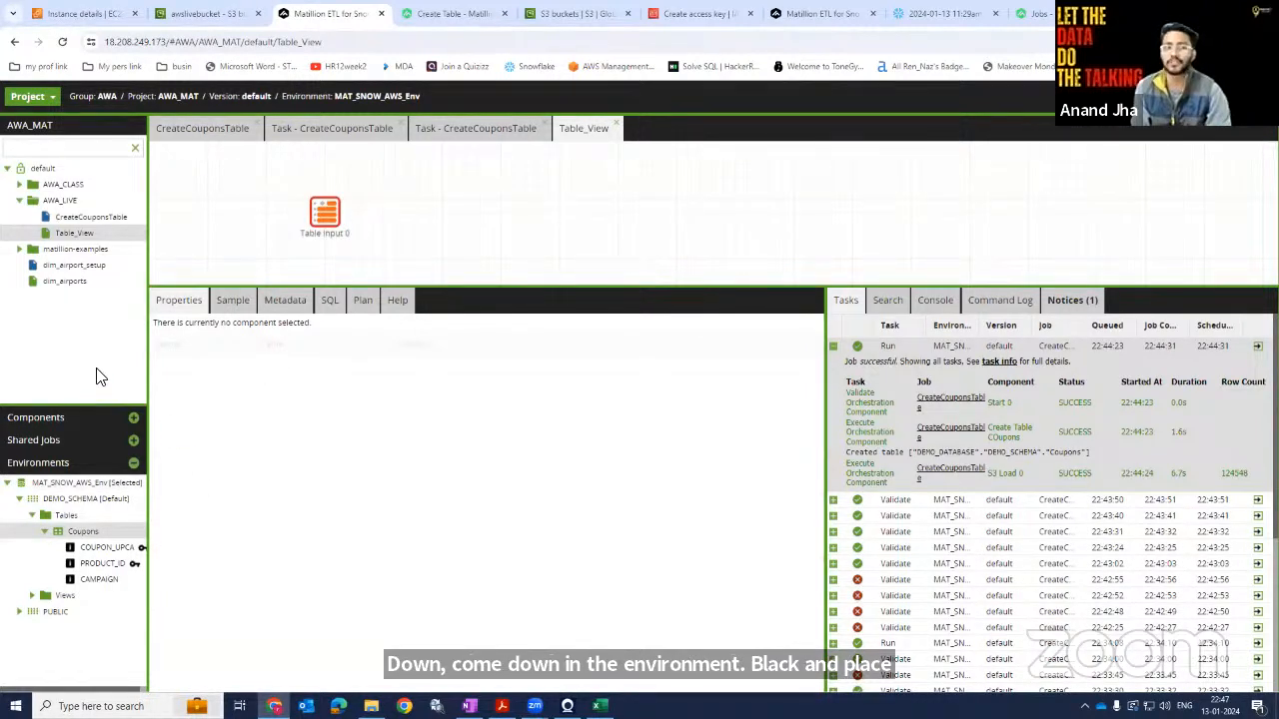
Search the components library for table components.
left_click(82, 418)
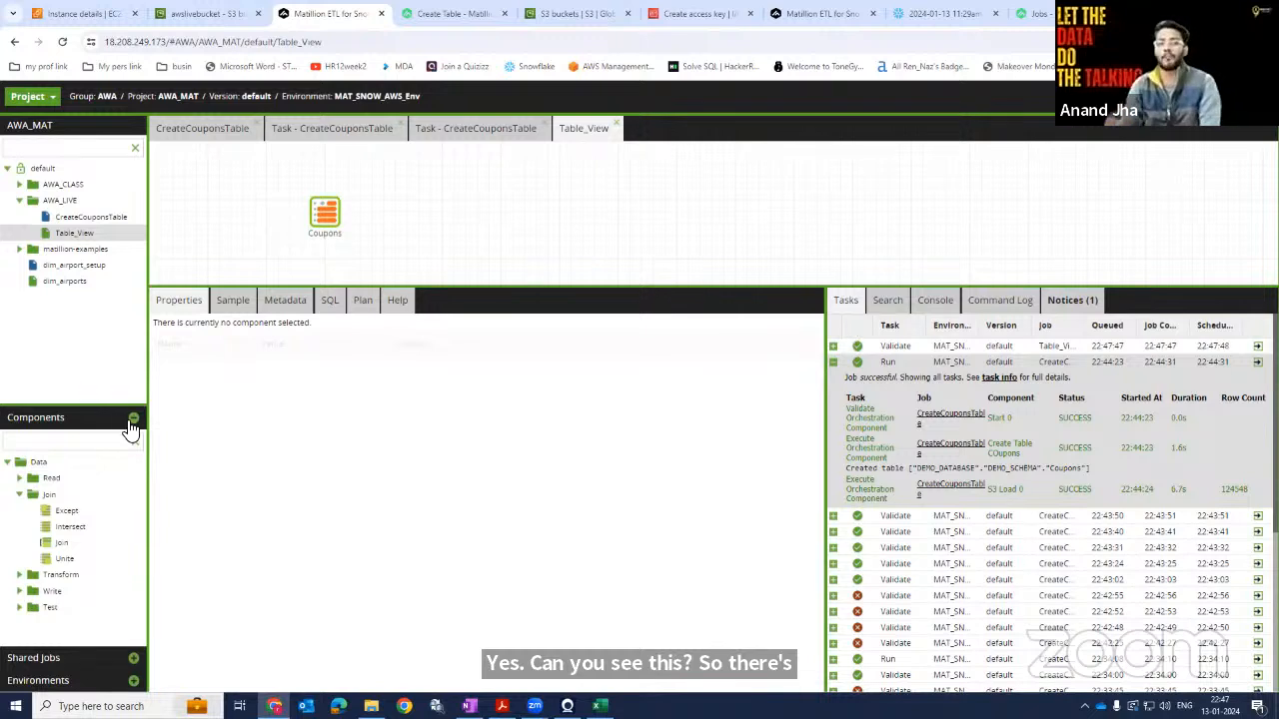
left_click(100, 445)
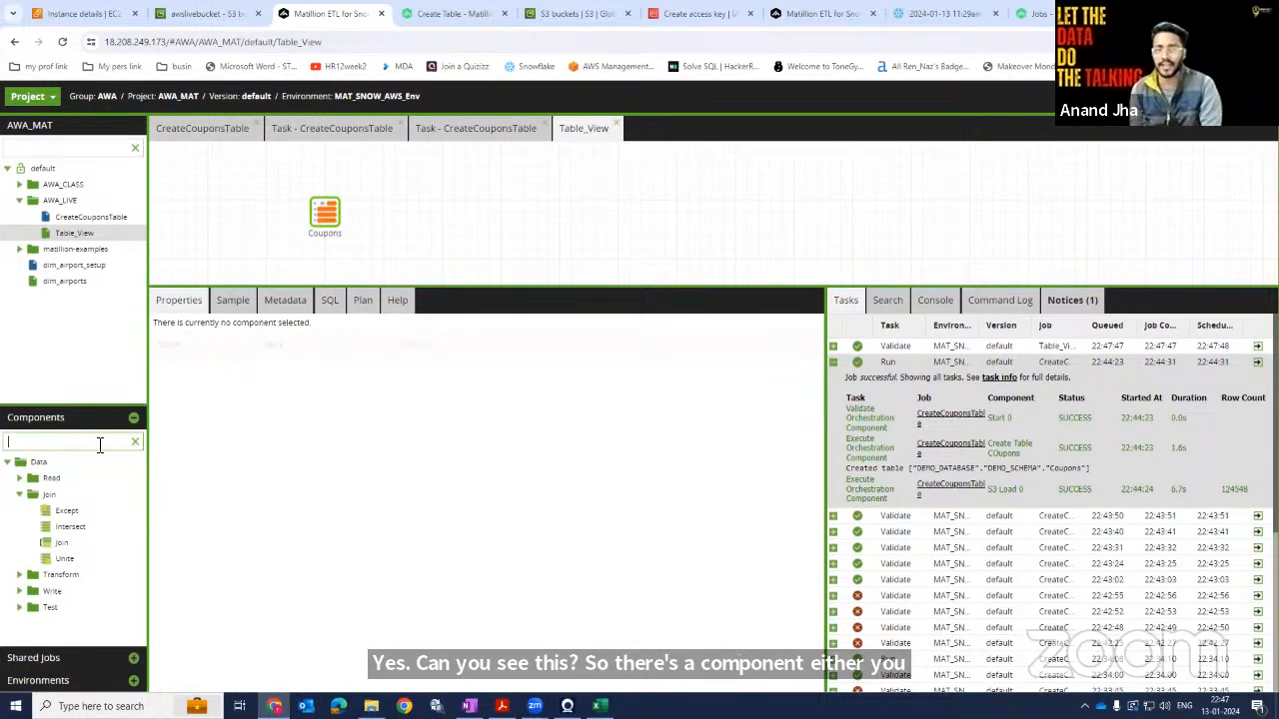
type("t")
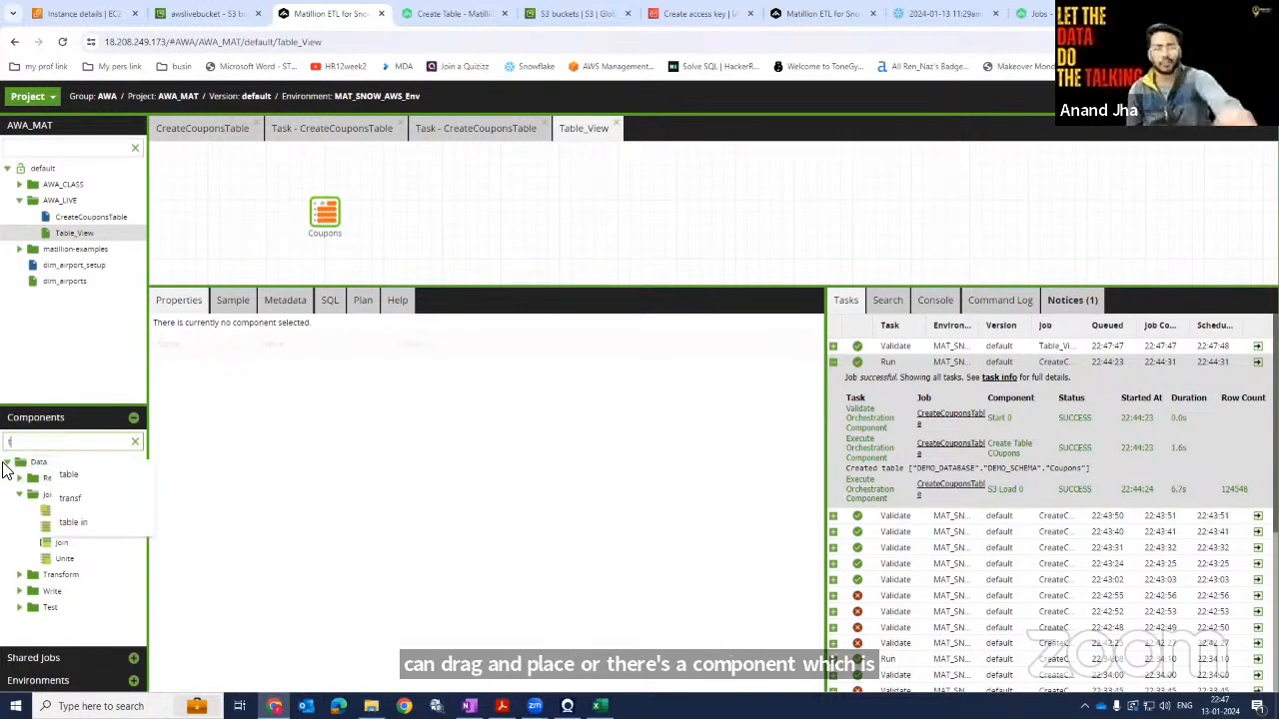
type("able")
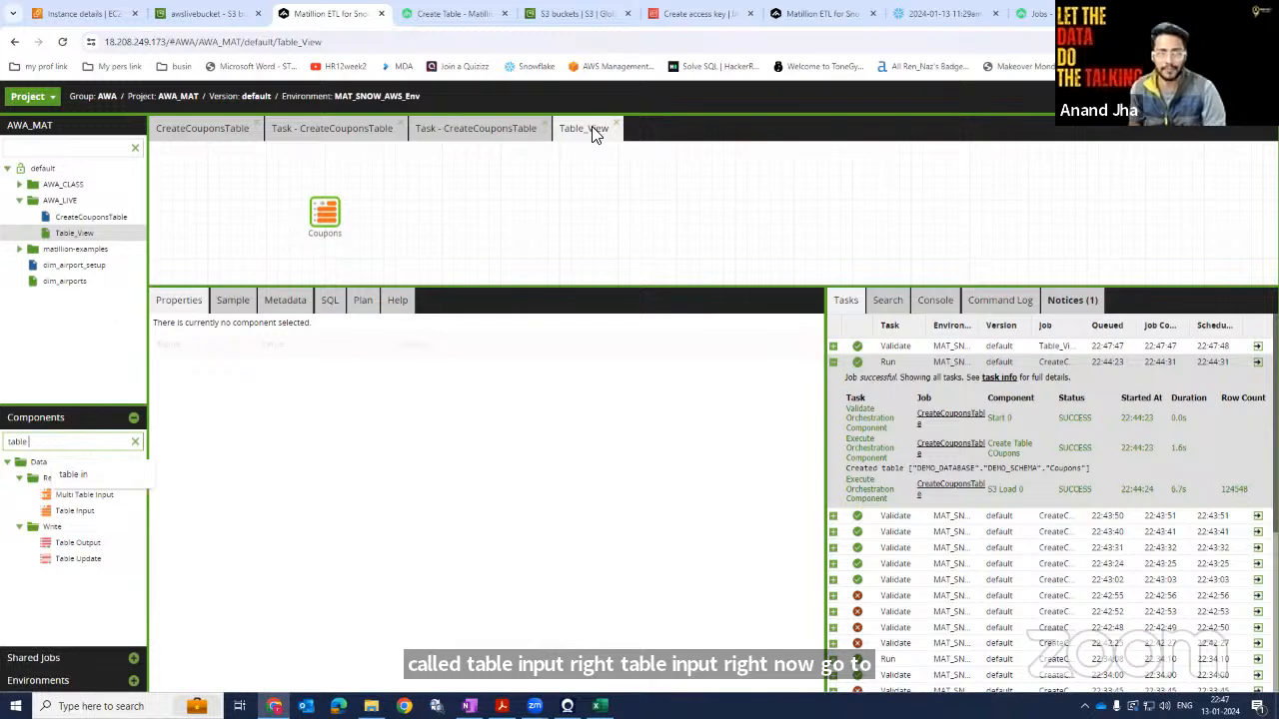
Set the Coupons table input's database to DEMO_DATABASE and its schema to DEMO_SCHEMA.
left_click(328, 205)
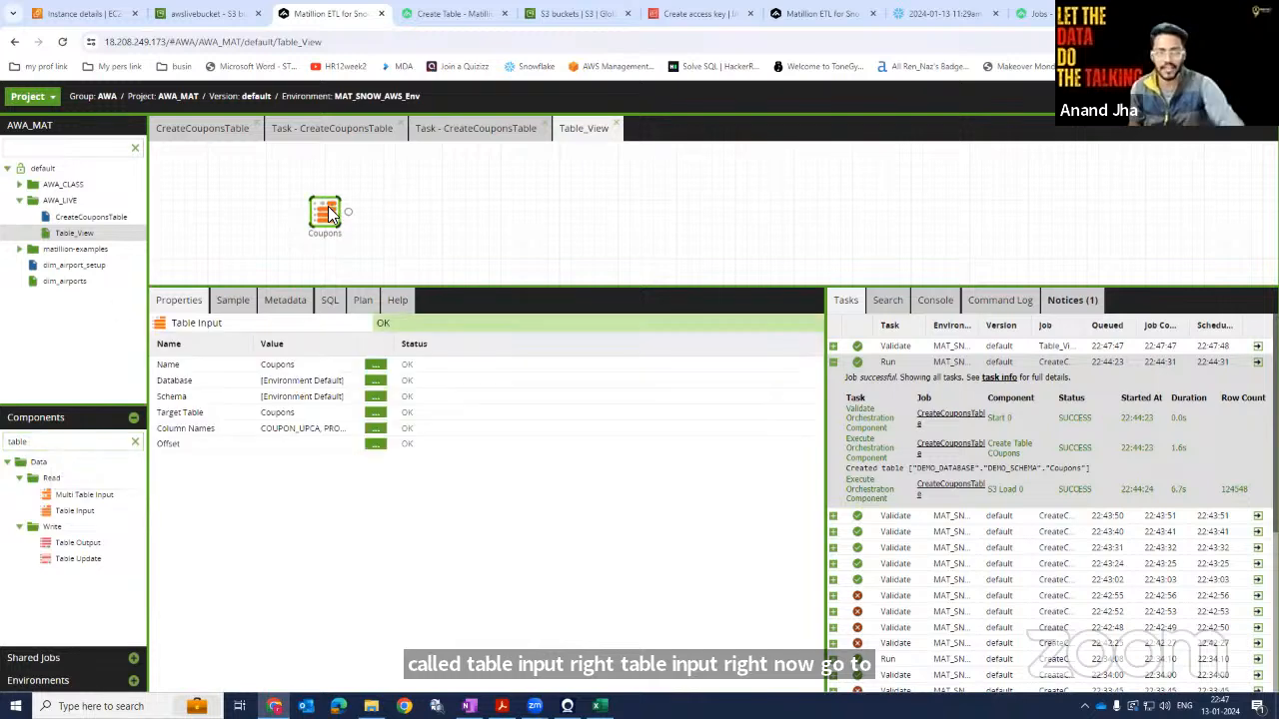
left_click(375, 380)
left_click(668, 424)
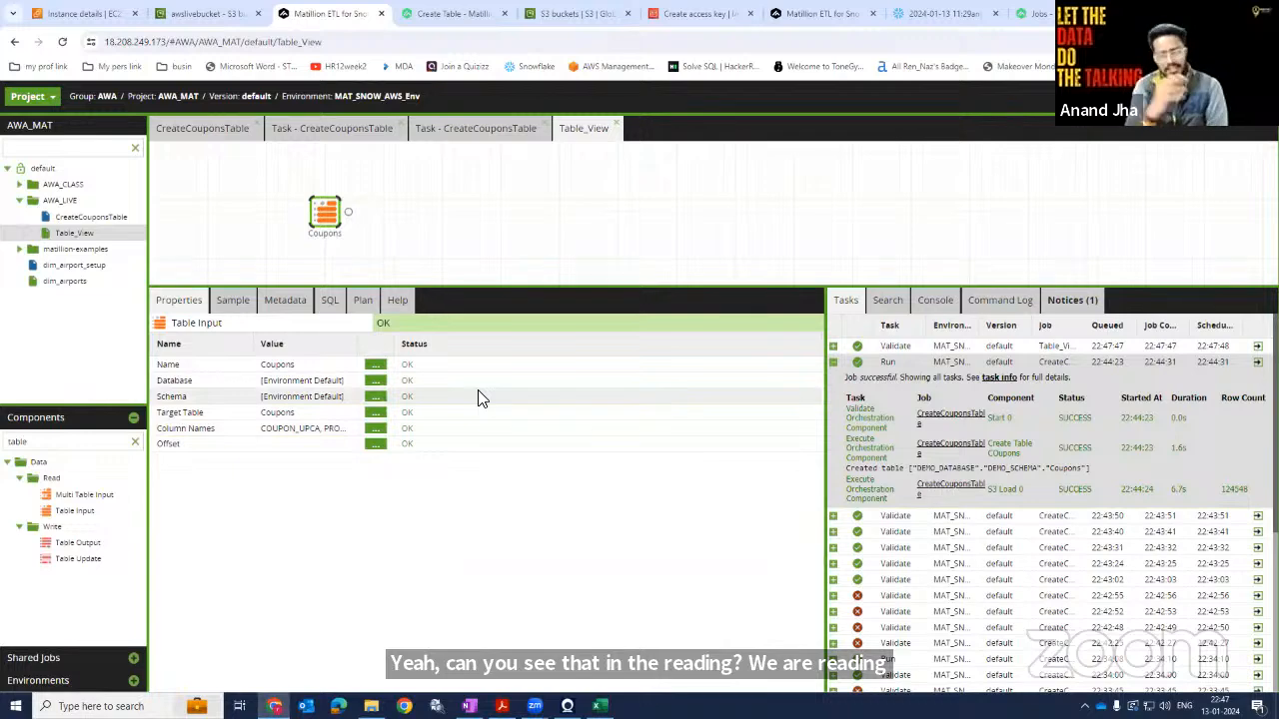
left_click(378, 383)
left_click(565, 372)
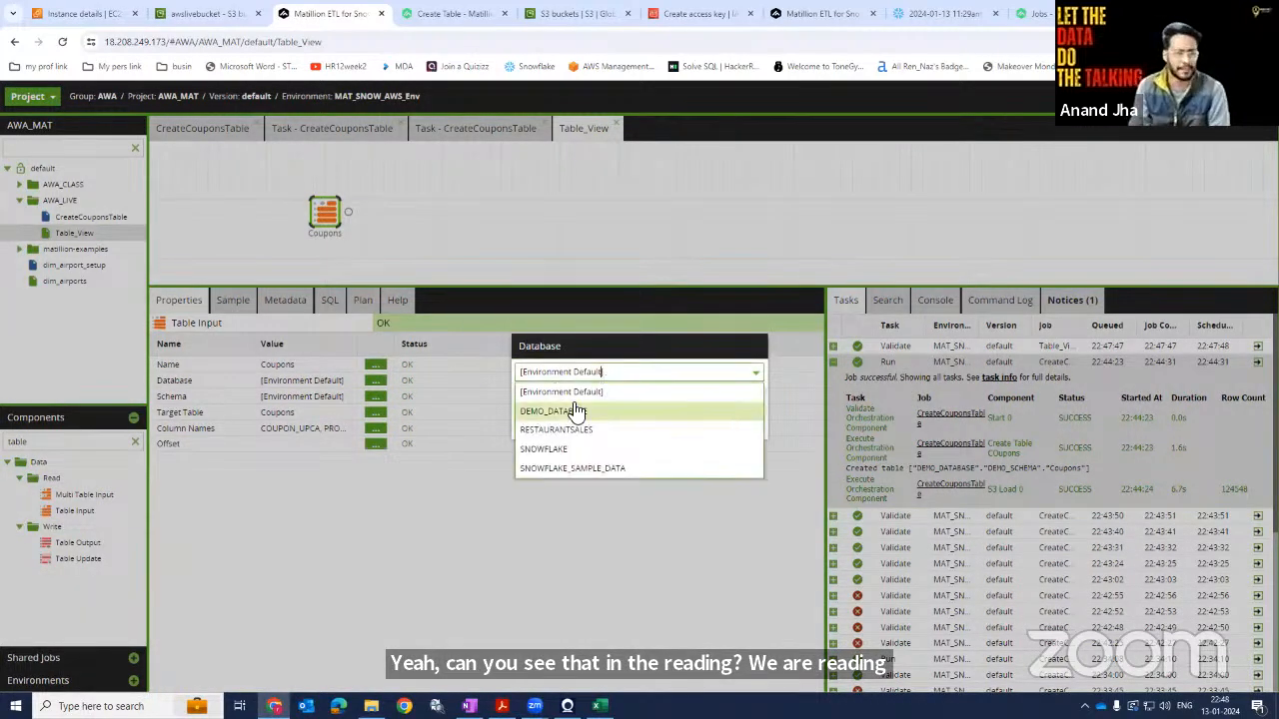
left_click(568, 412)
left_click(592, 423)
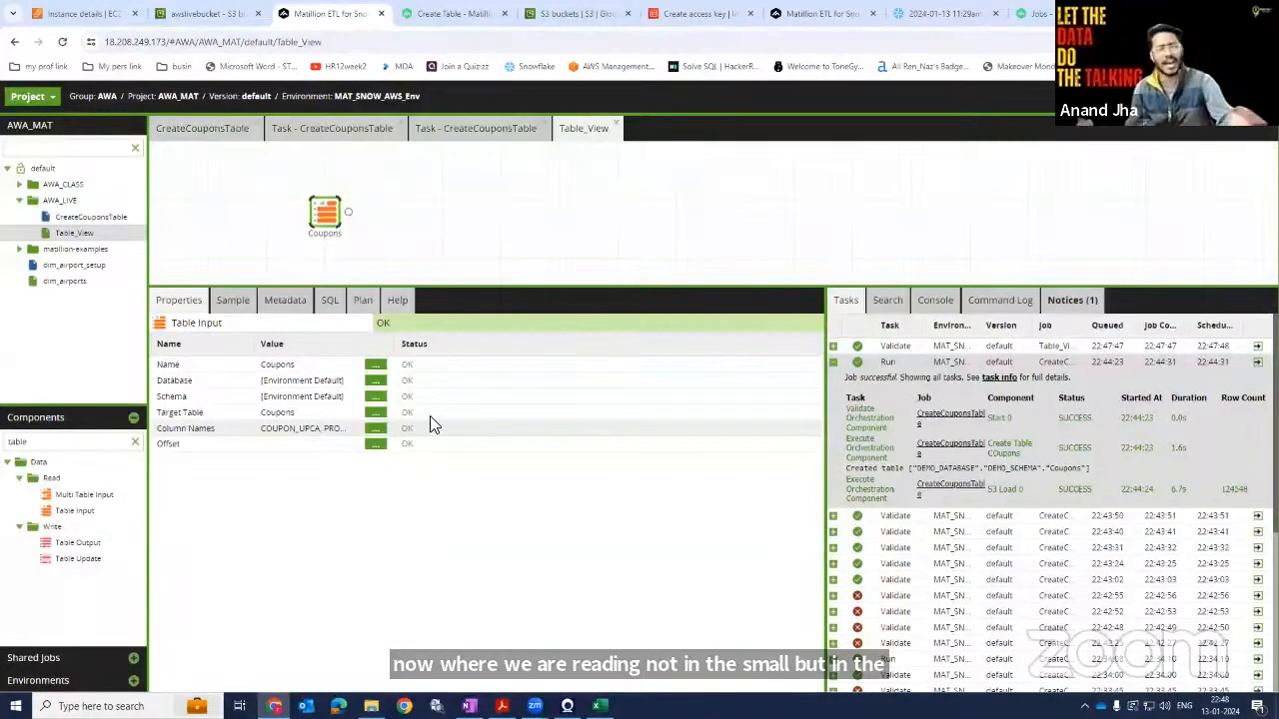
left_click(375, 396)
left_click(584, 372)
left_click(580, 411)
left_click(609, 426)
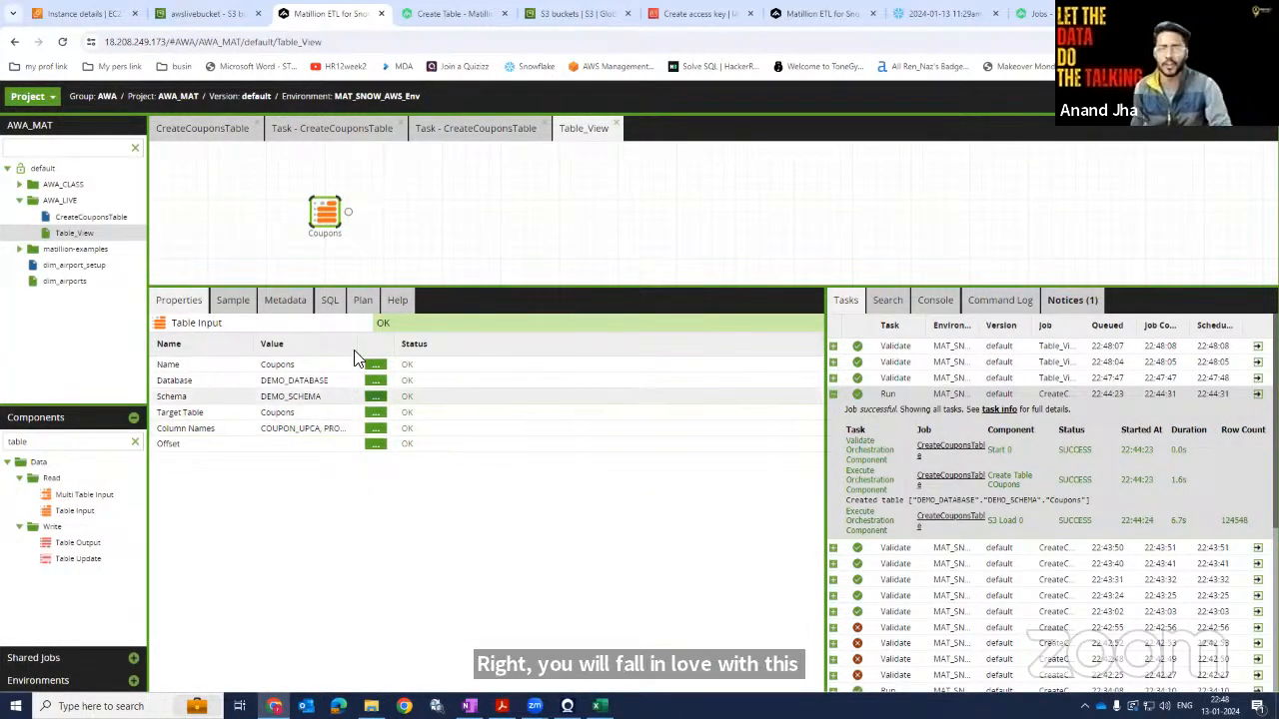
Sample the Coupons table input's data and refresh its row count.
left_click_drag(412, 352, 447, 348)
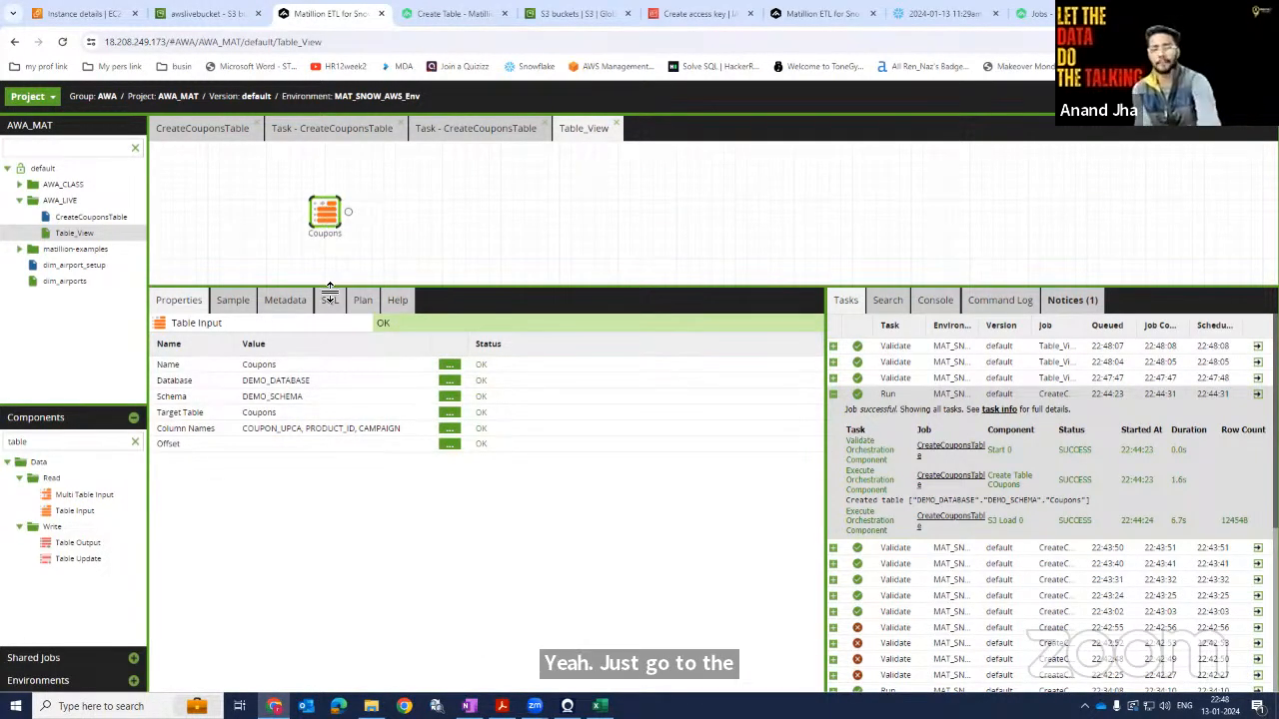
left_click(232, 301)
left_click(179, 325)
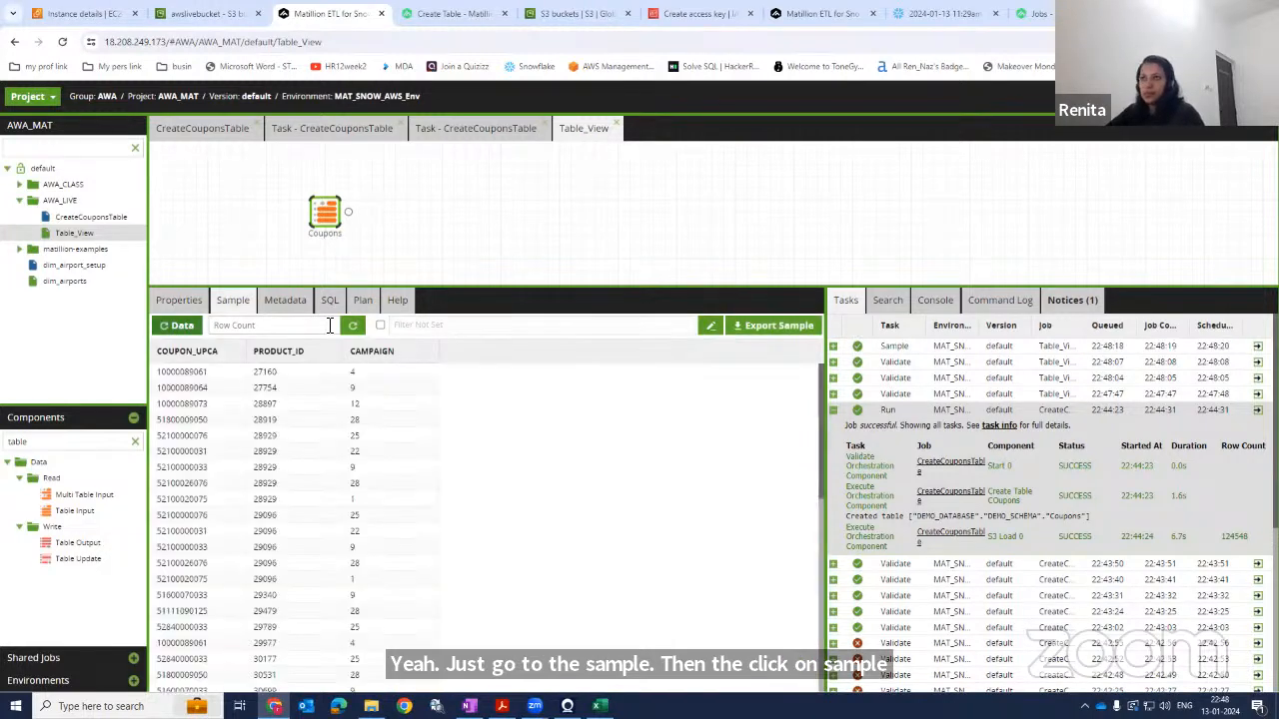
left_click(356, 328)
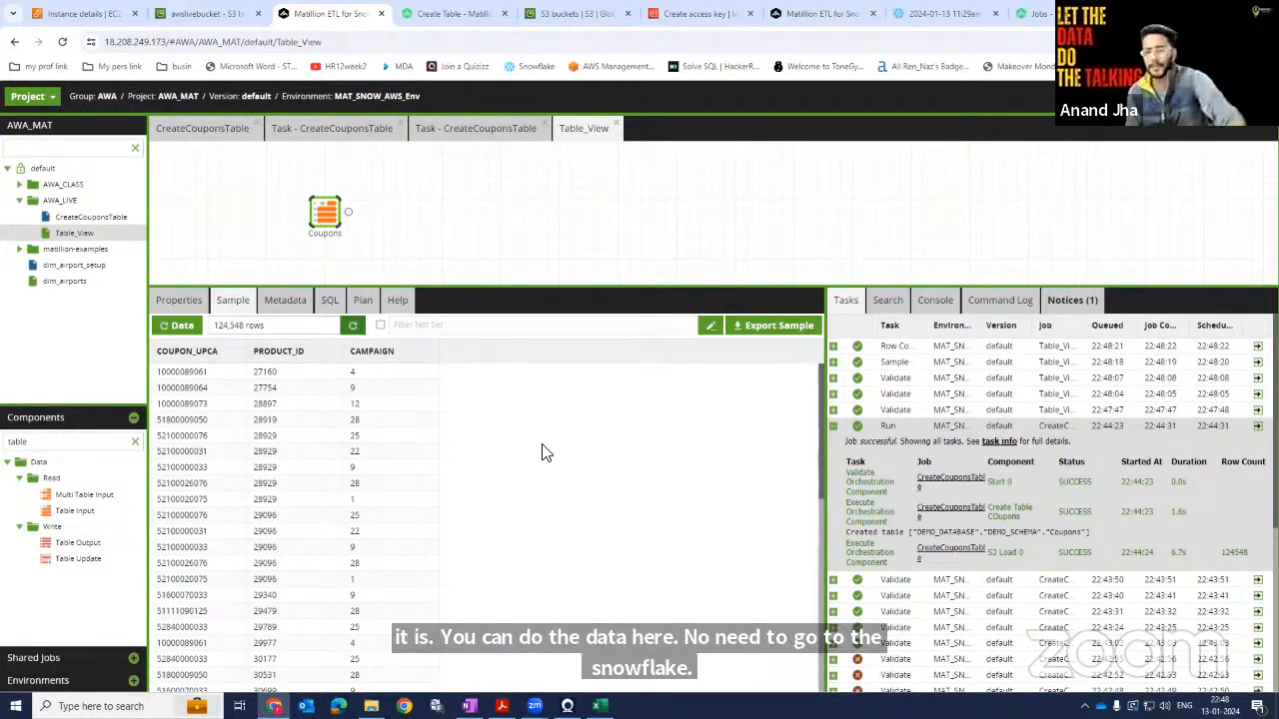
Examine the SQL generated for the Coupons table input.
left_click(334, 302)
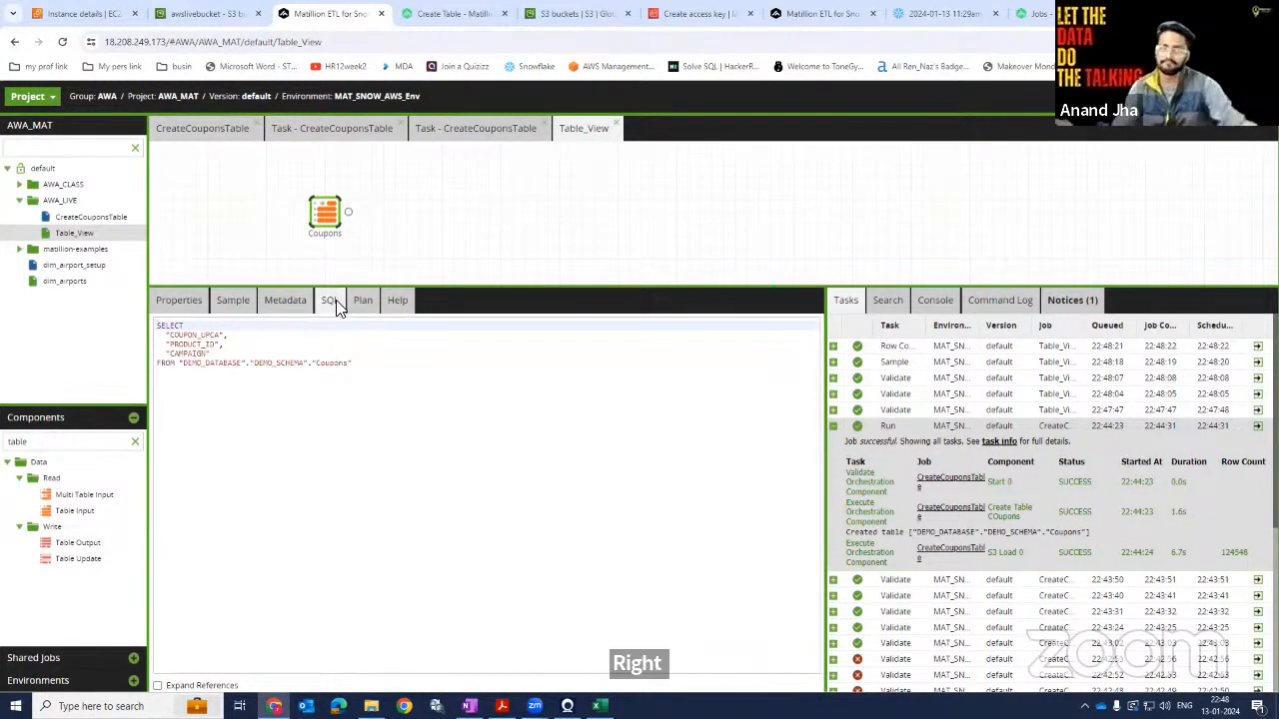
left_click(379, 369)
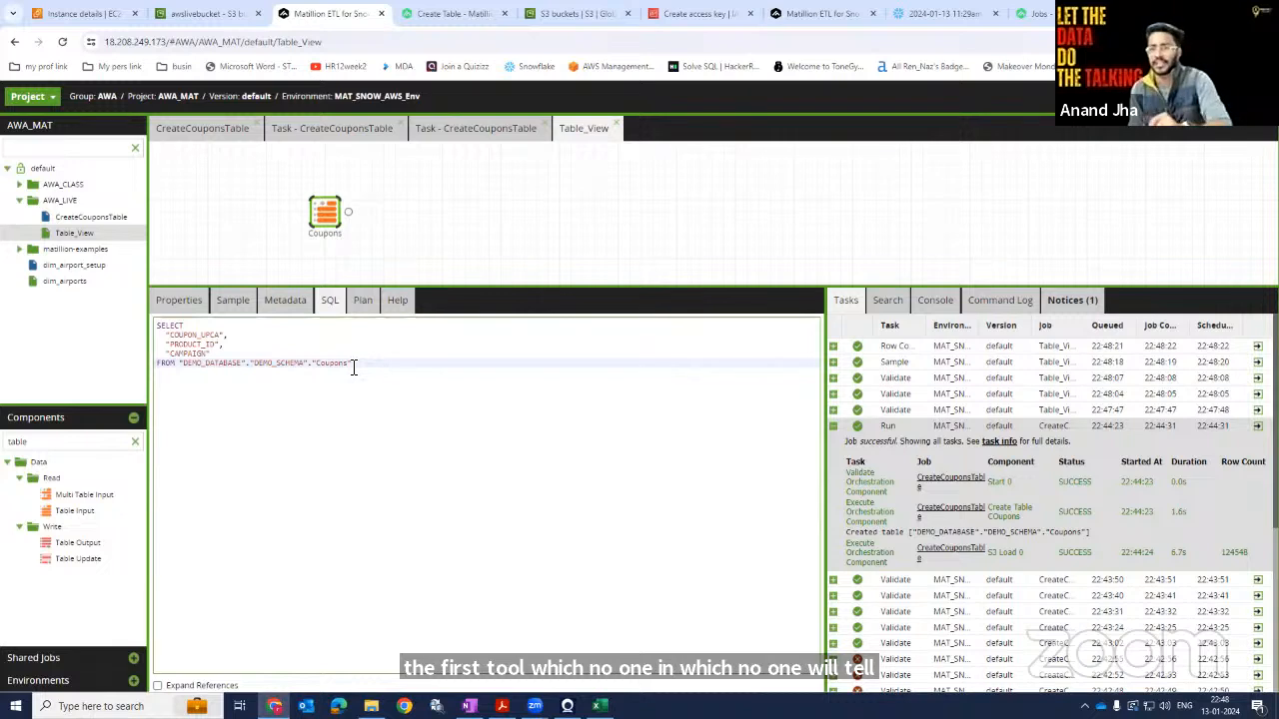
left_click_drag(353, 367, 143, 330)
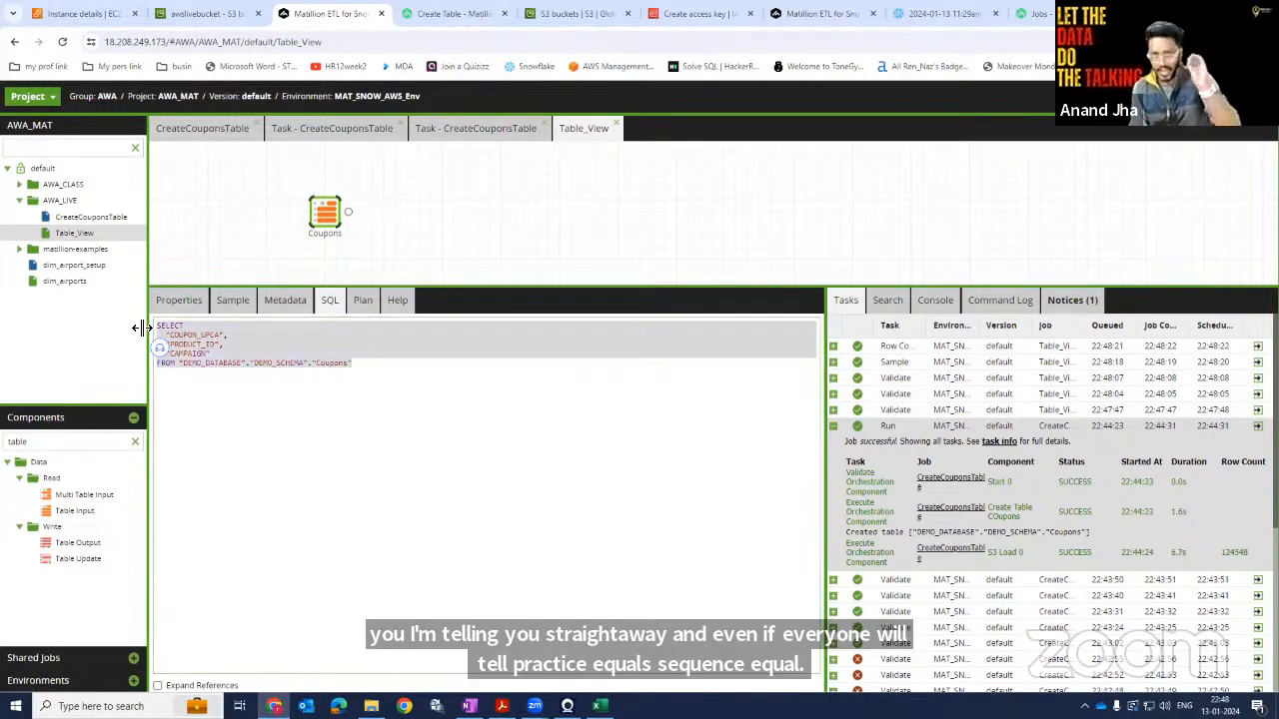
left_click(215, 346)
left_click(182, 331)
left_click(181, 330)
double_click(182, 334)
double_click(192, 345)
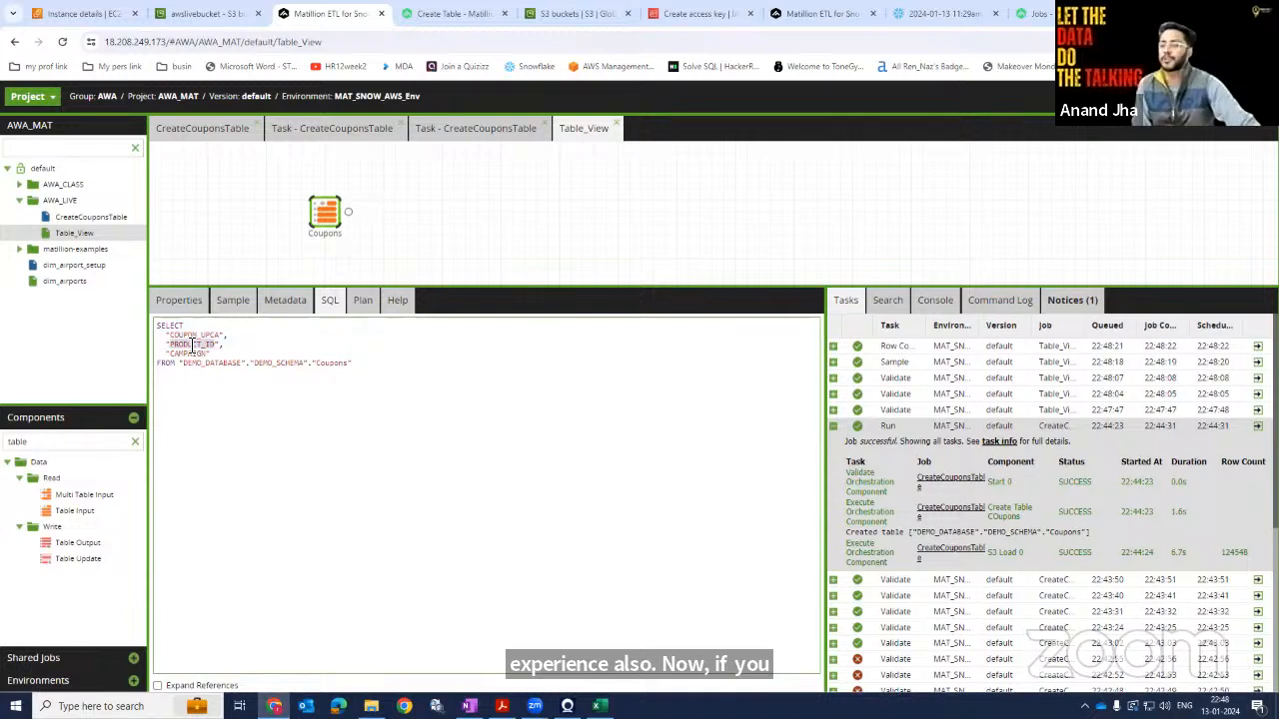
double_click(190, 354)
double_click(333, 363)
left_click(407, 377)
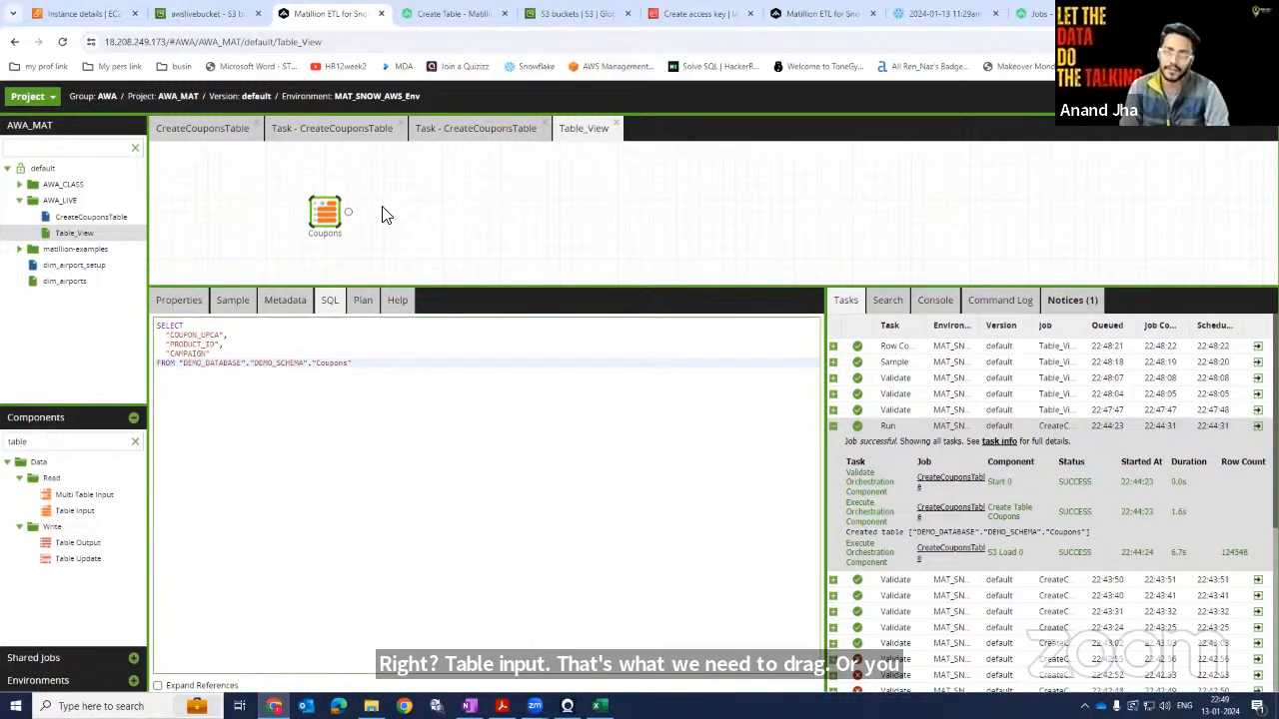
Switch to the CreateCouponsTable job and close the Table_View and task tabs.
left_click(135, 419)
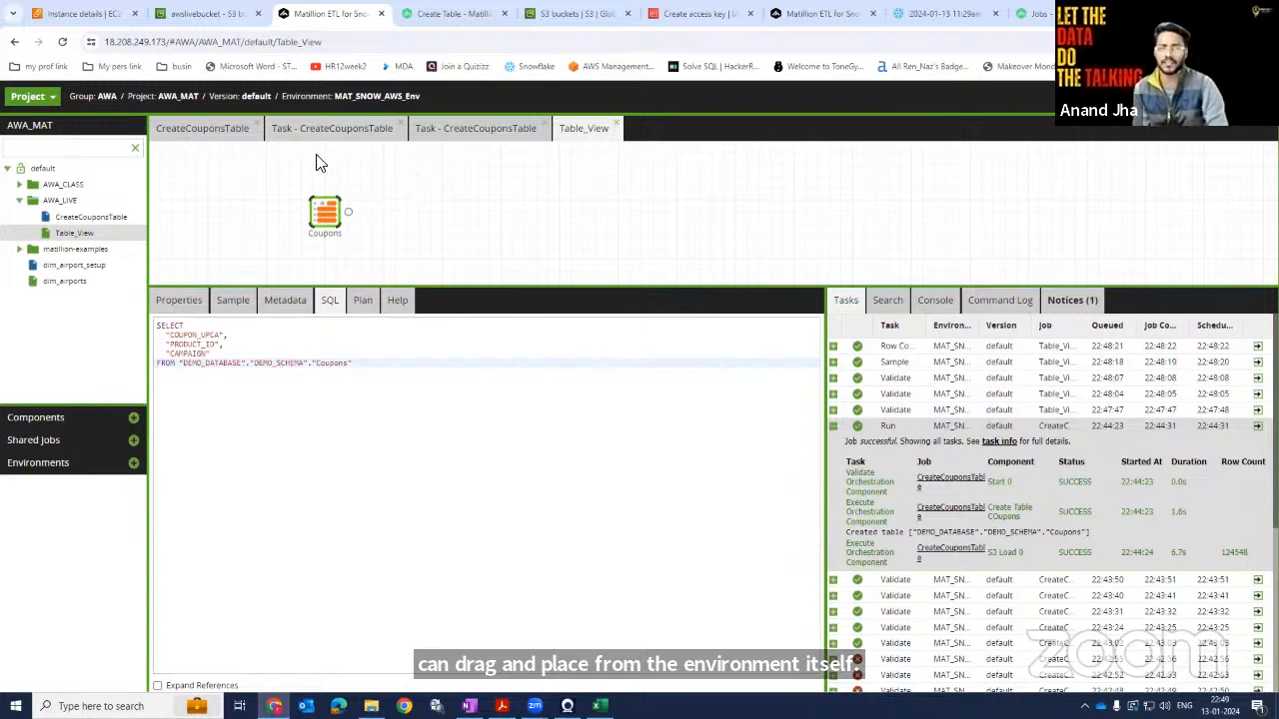
left_click(178, 133)
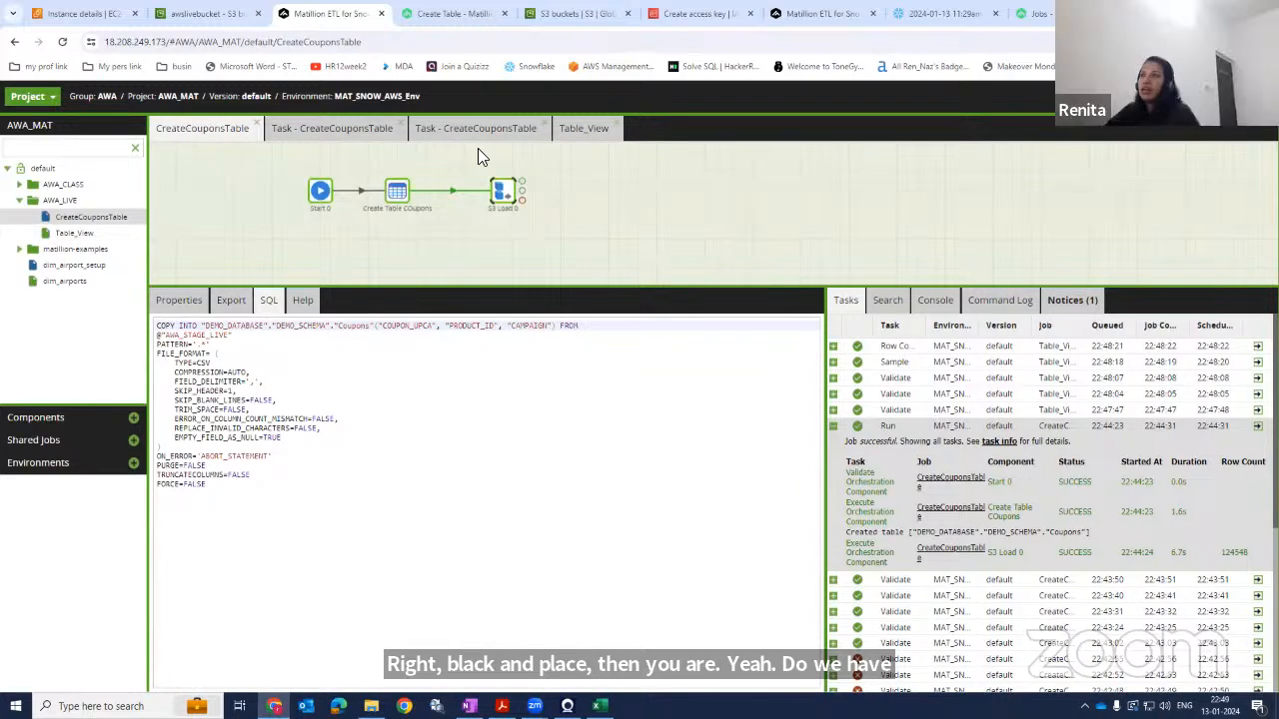
left_click(76, 232)
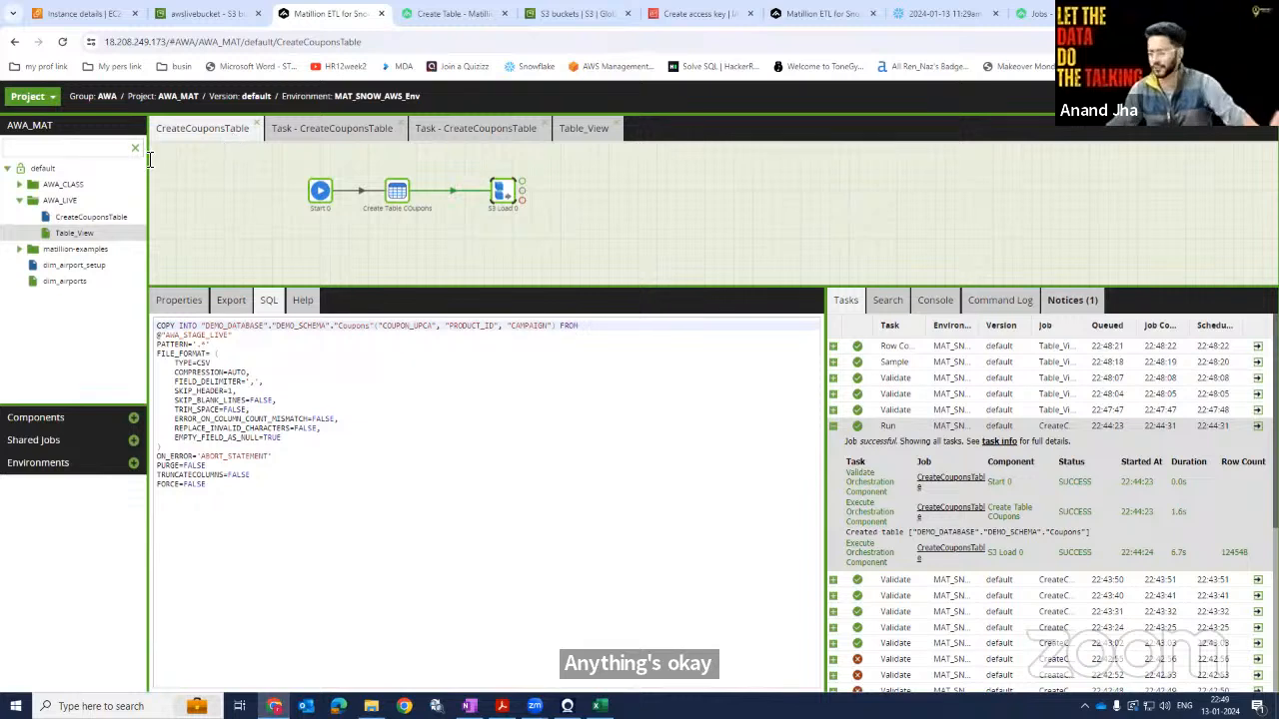
left_click(615, 128)
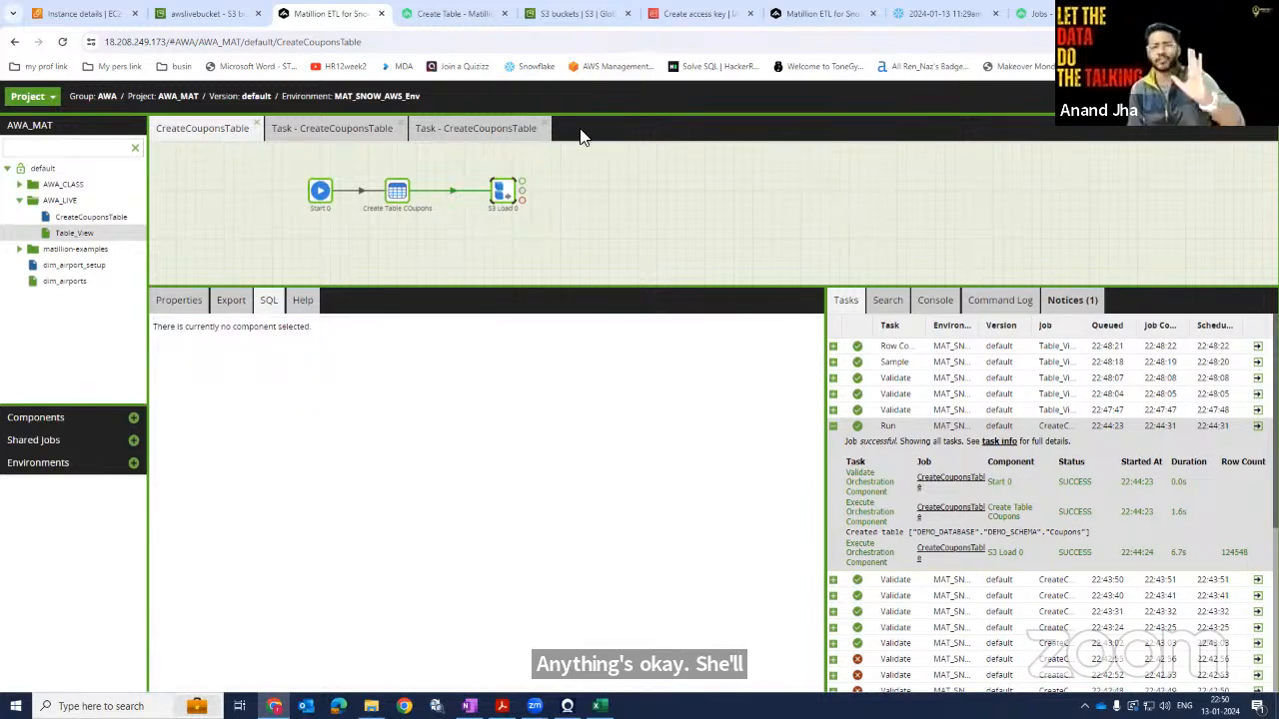
left_click(546, 128)
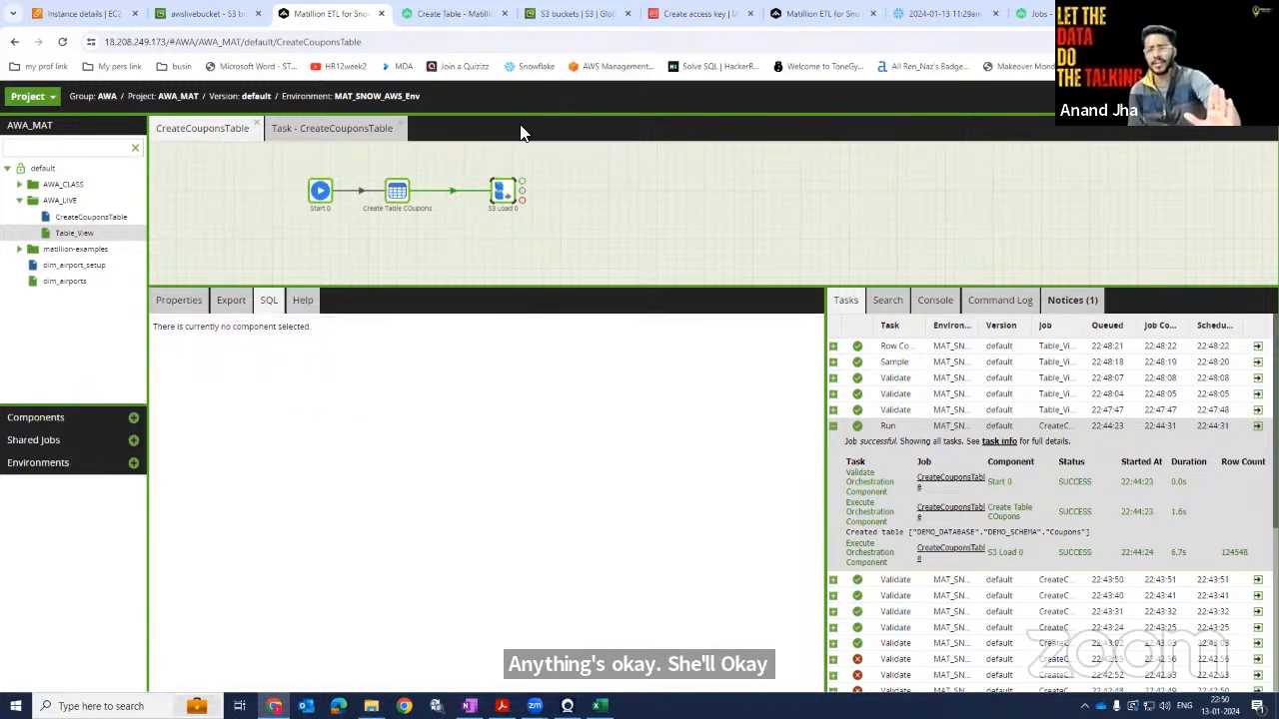
left_click(400, 129)
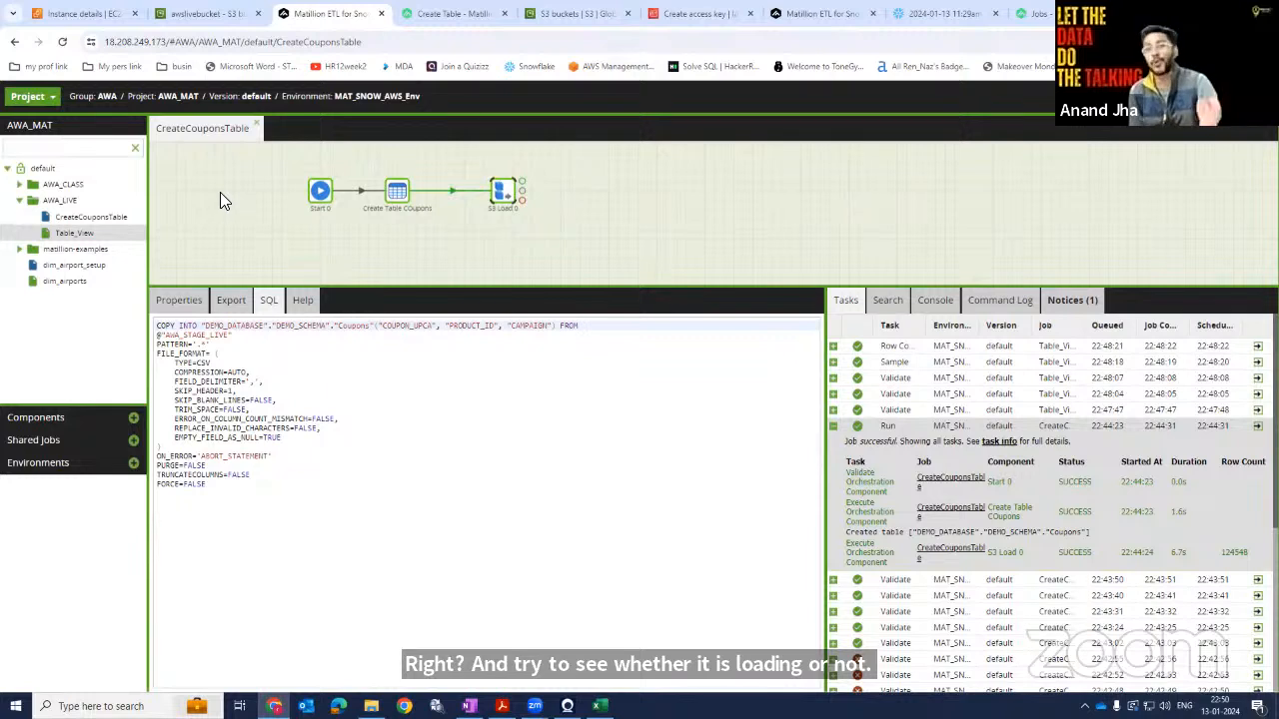
Review the S3 Load component's properties in the CreateCouponsTable job.
left_click(178, 302)
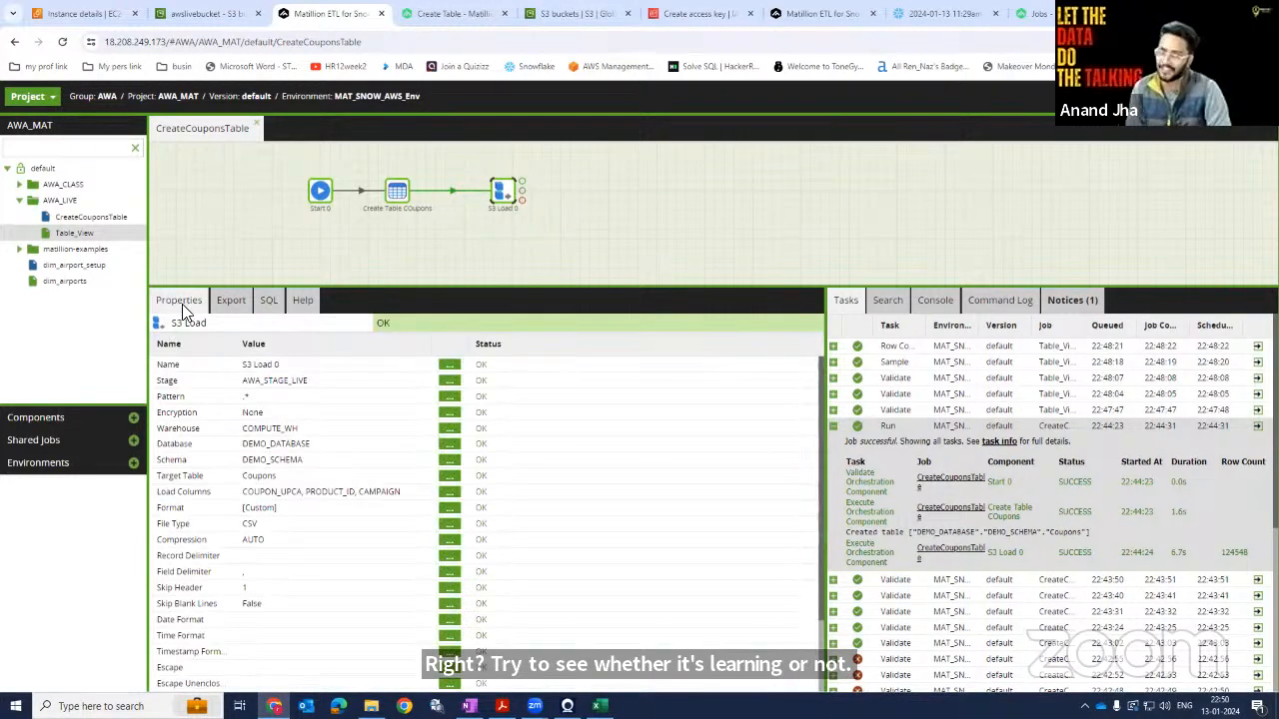
left_click(586, 259)
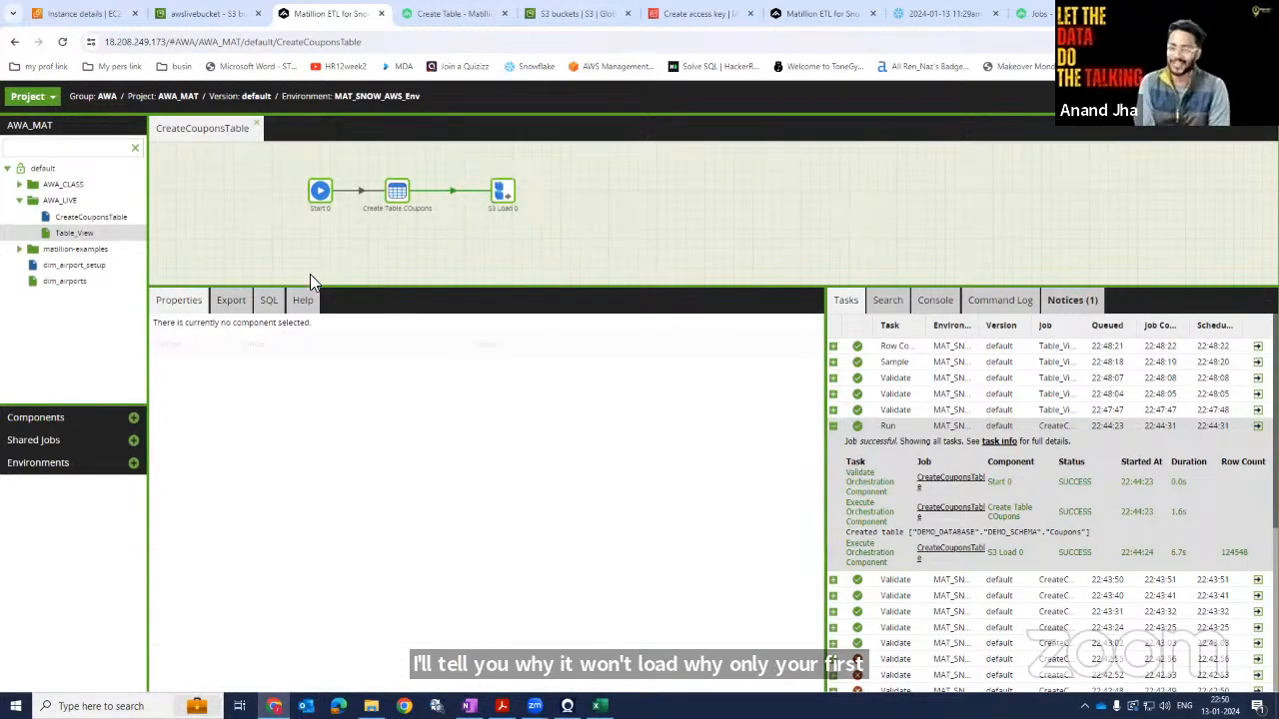
left_click(229, 301)
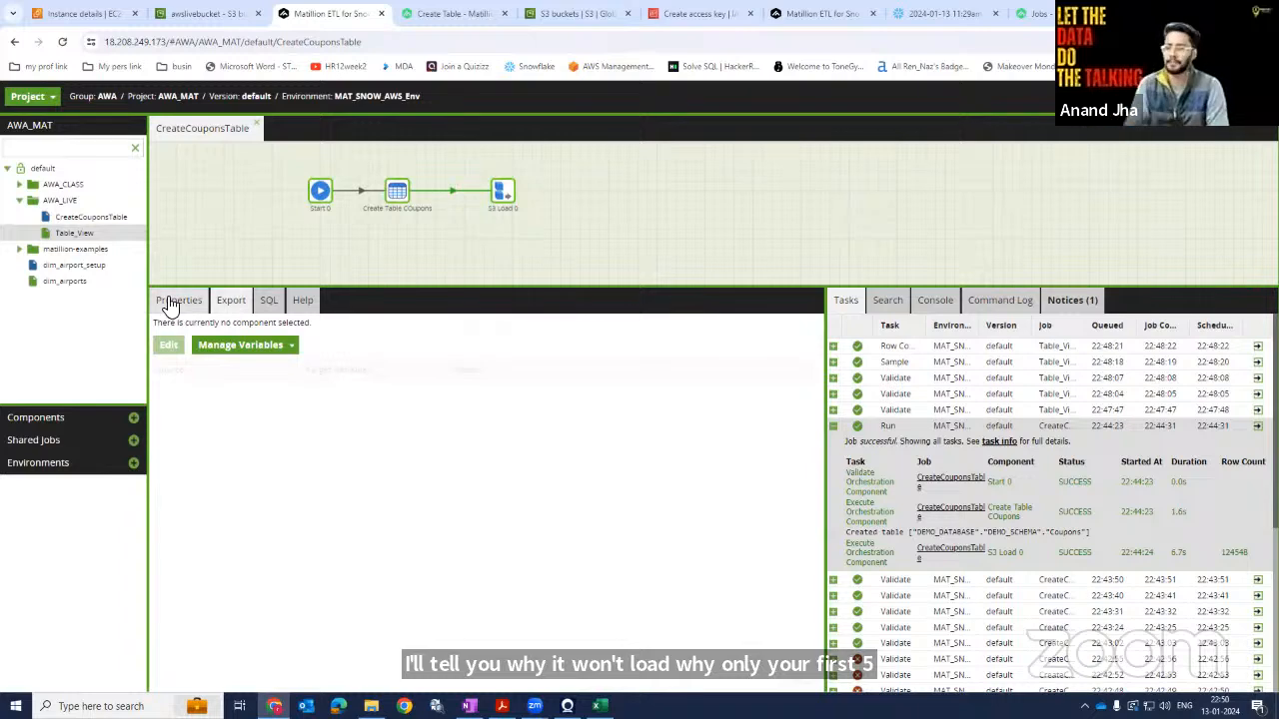
left_click(180, 300)
left_click(302, 301)
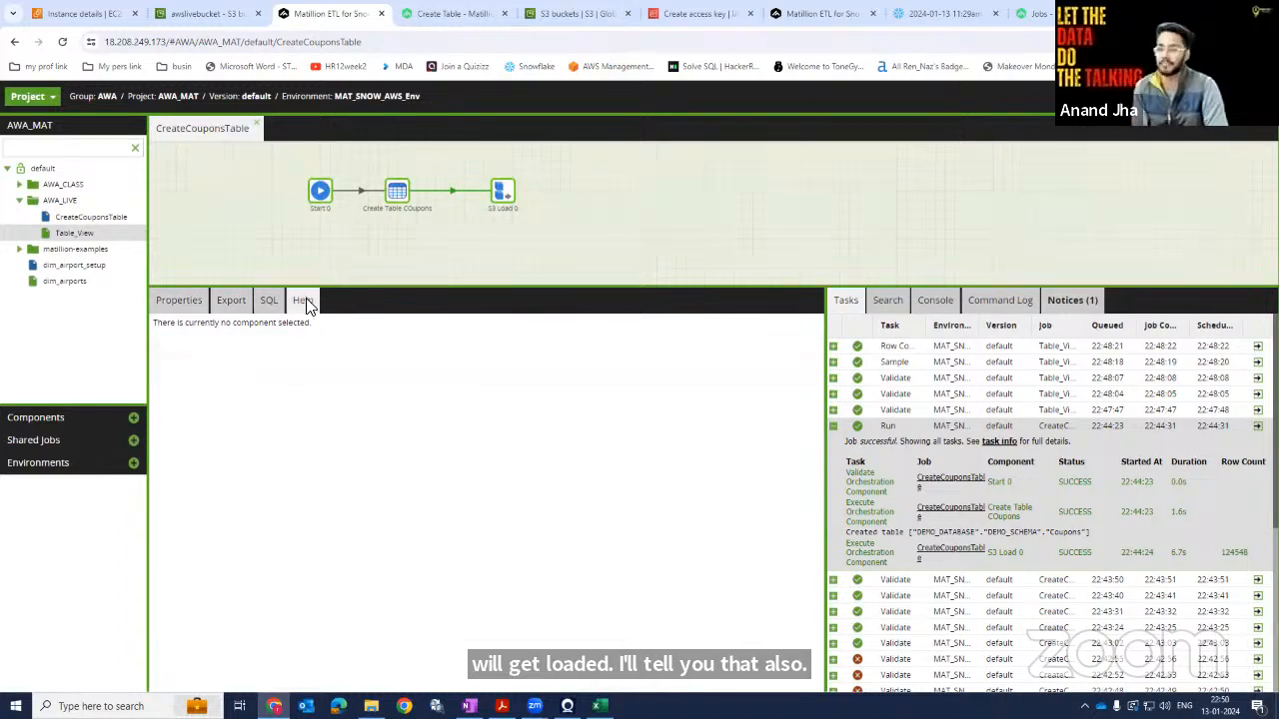
left_click(492, 197)
left_click(185, 302)
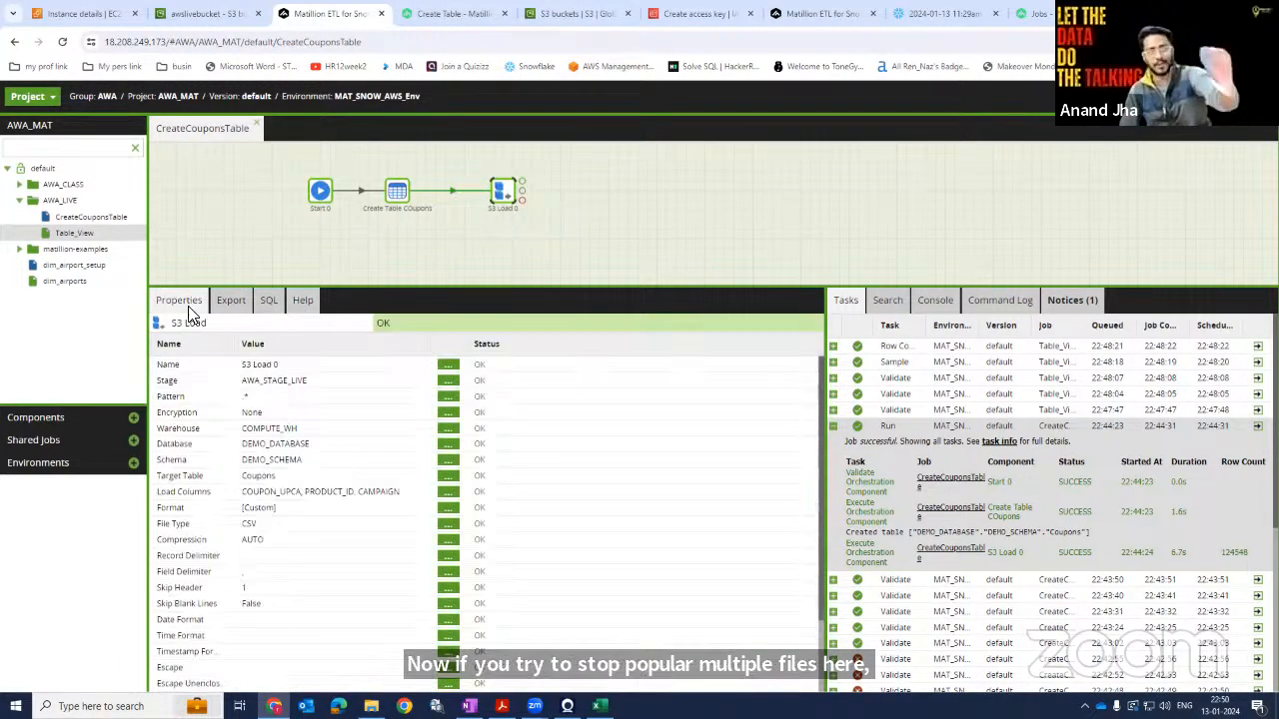
scroll(323, 585, "down", 3)
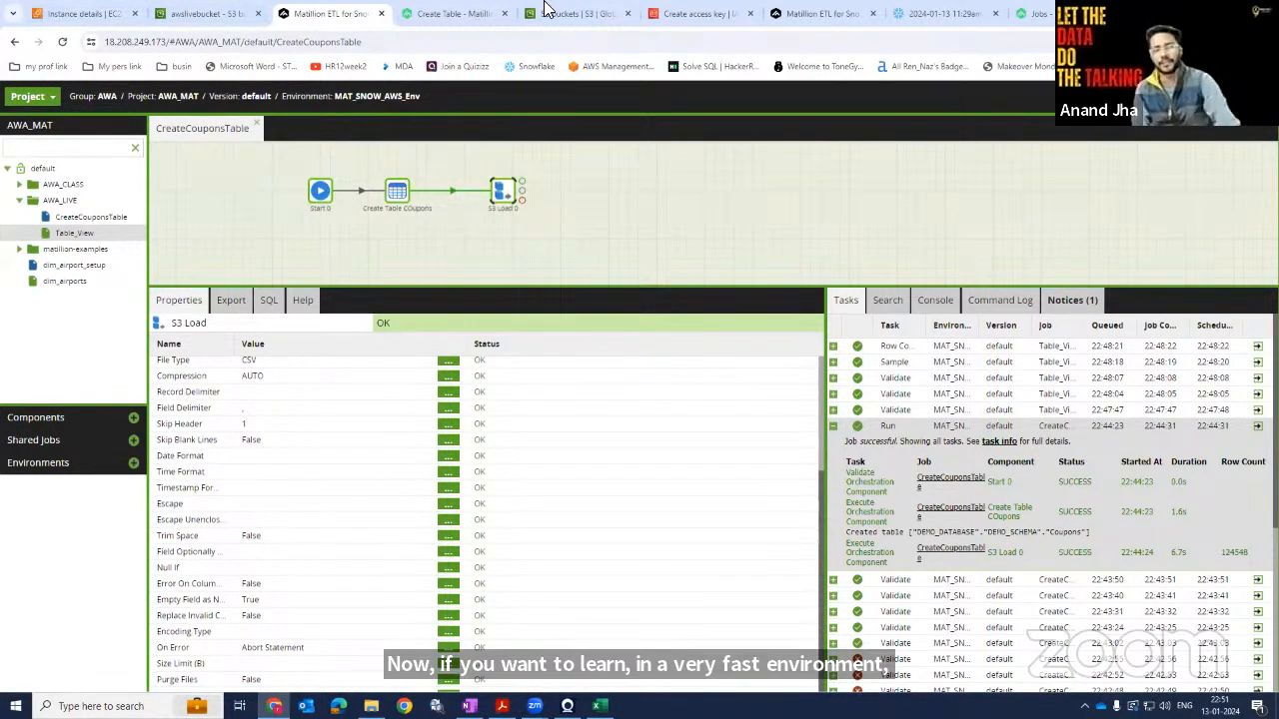
left_click(522, 181)
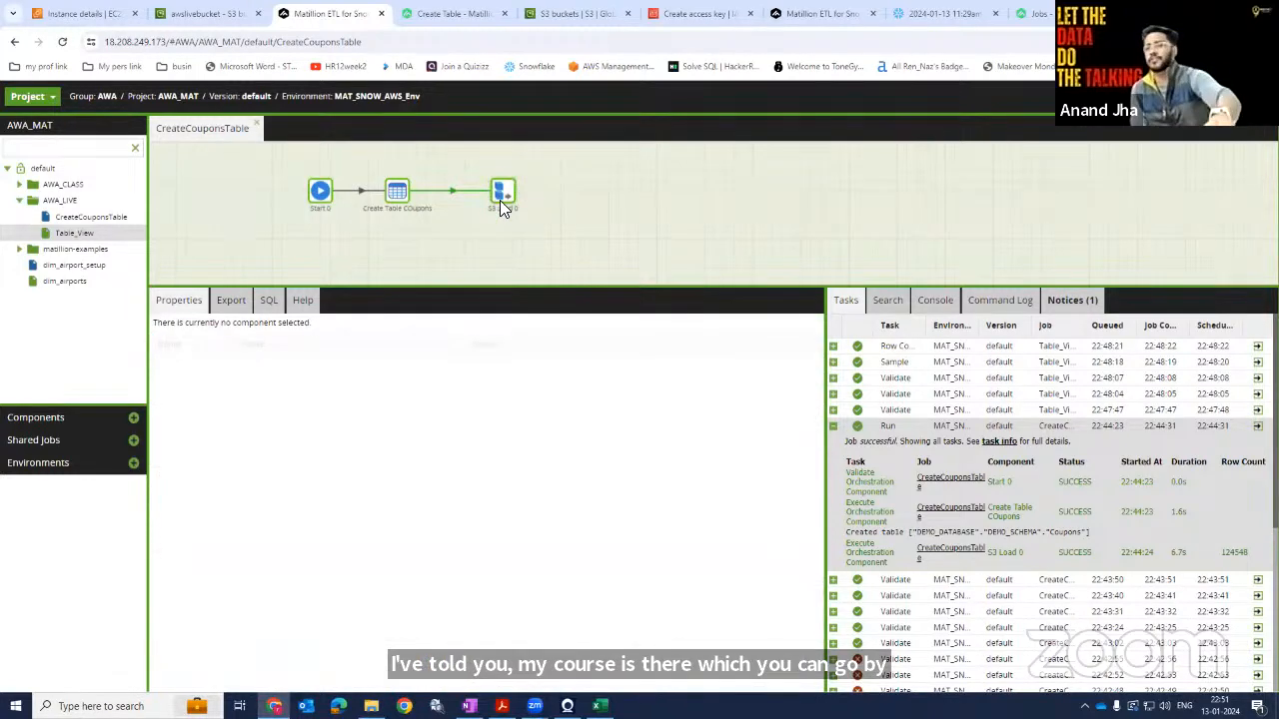
left_click(501, 200)
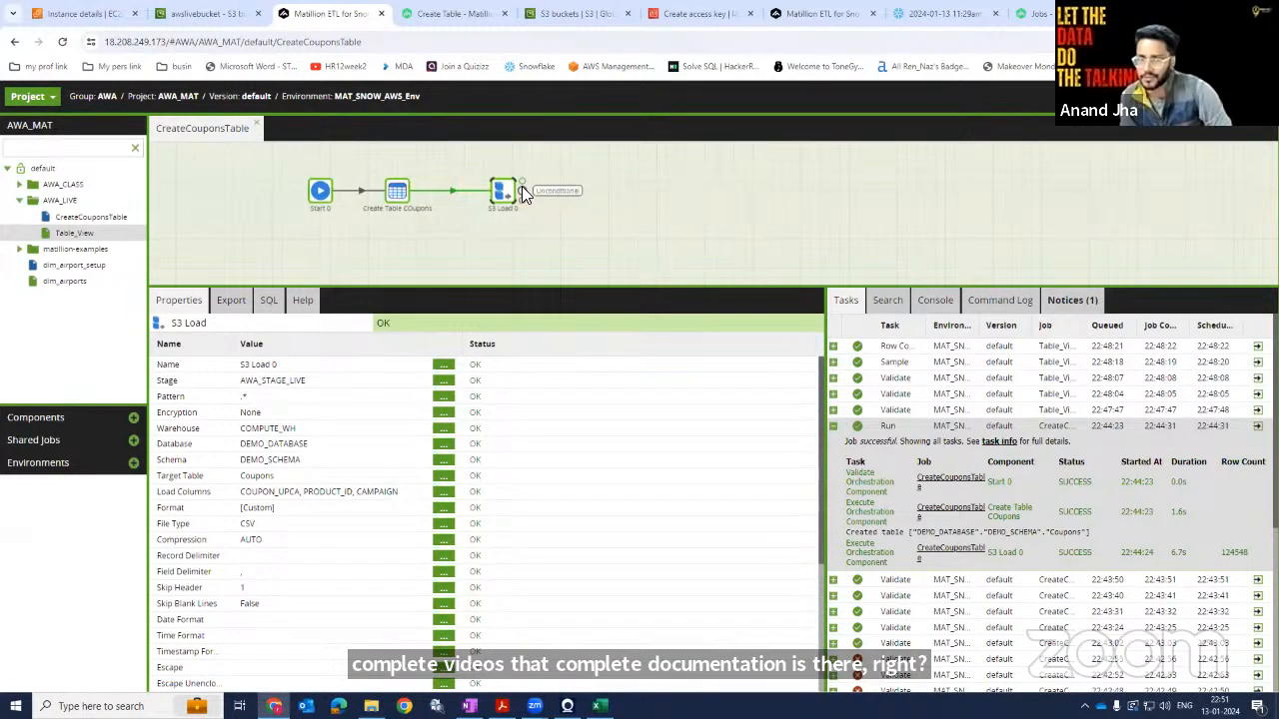